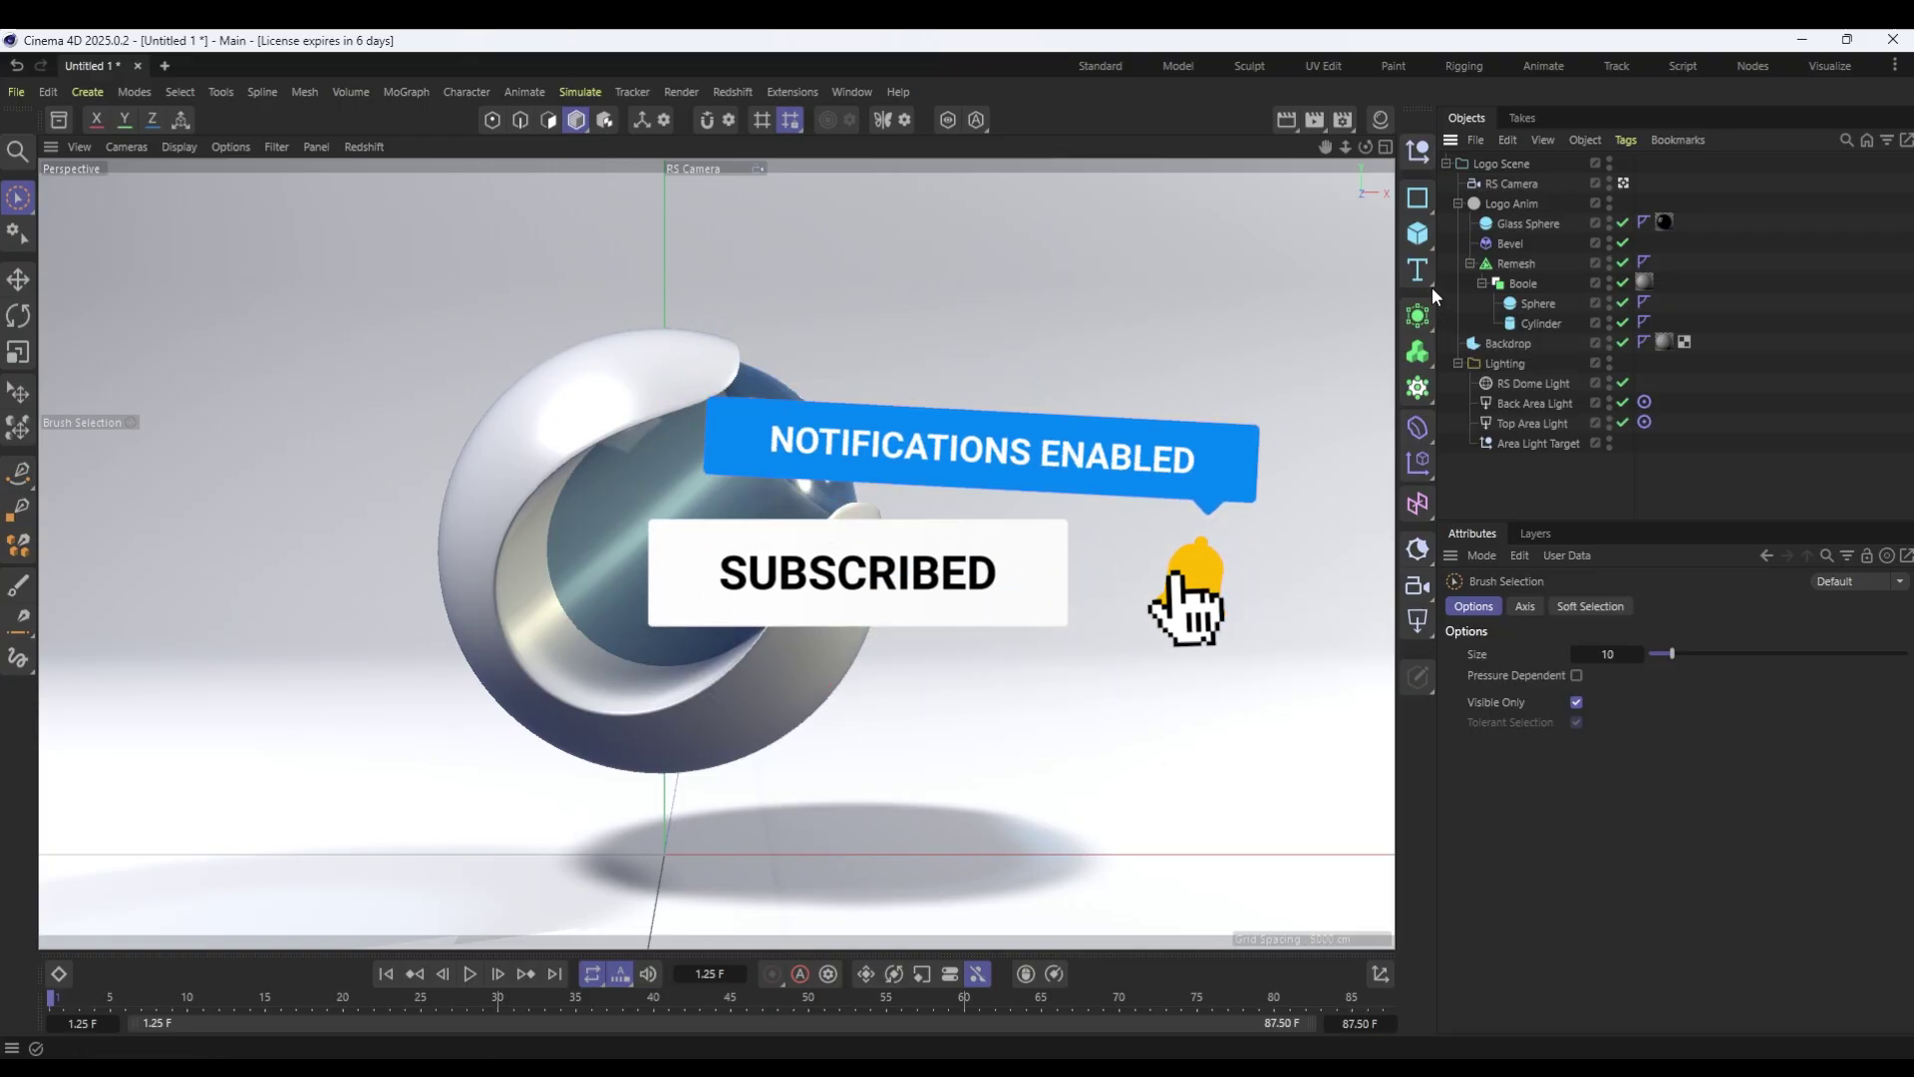
# Switch the interface to the Standard layout, keeping the logo demo scene loaded.
pyautogui.click(1101, 65)
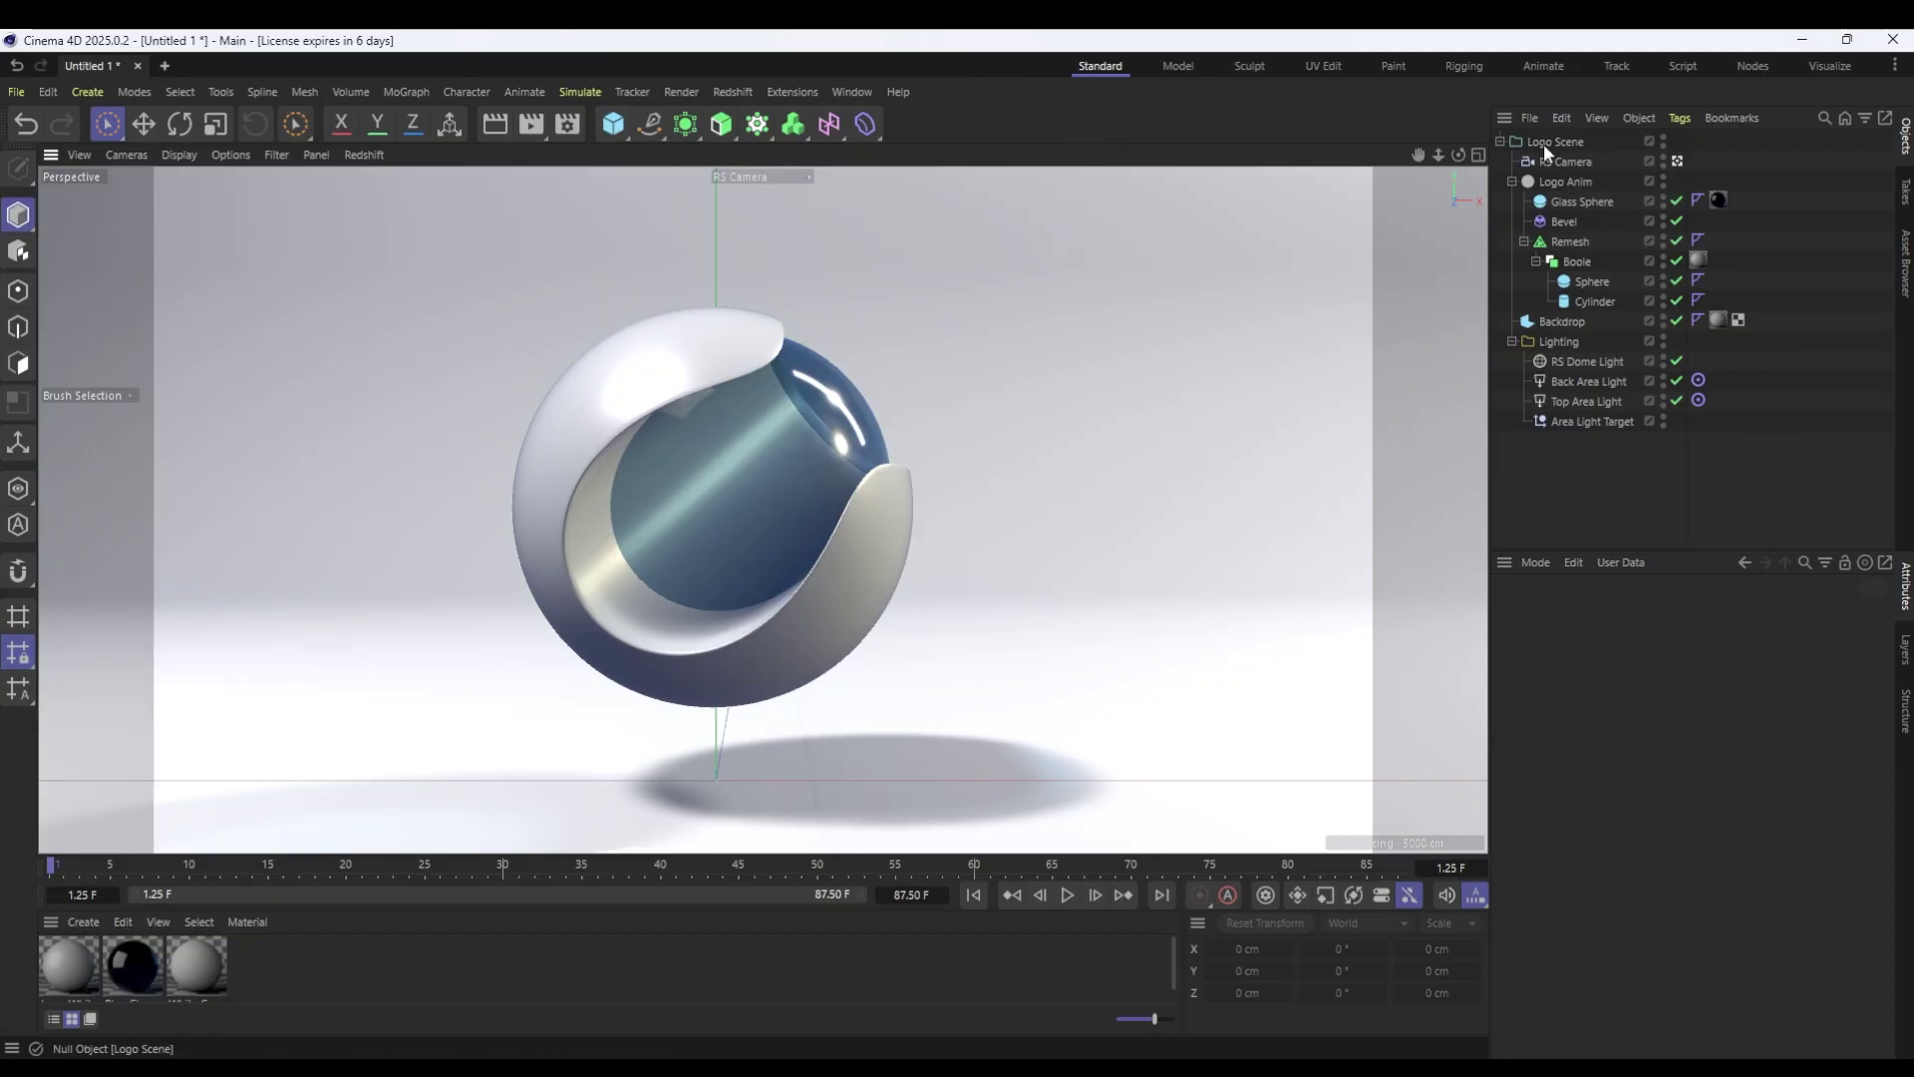
# Set the Files preference Startup Default Scene to Blank and close Preferences.
pyautogui.click(46, 89)
pyautogui.click(115, 452)
pyautogui.click(162, 556)
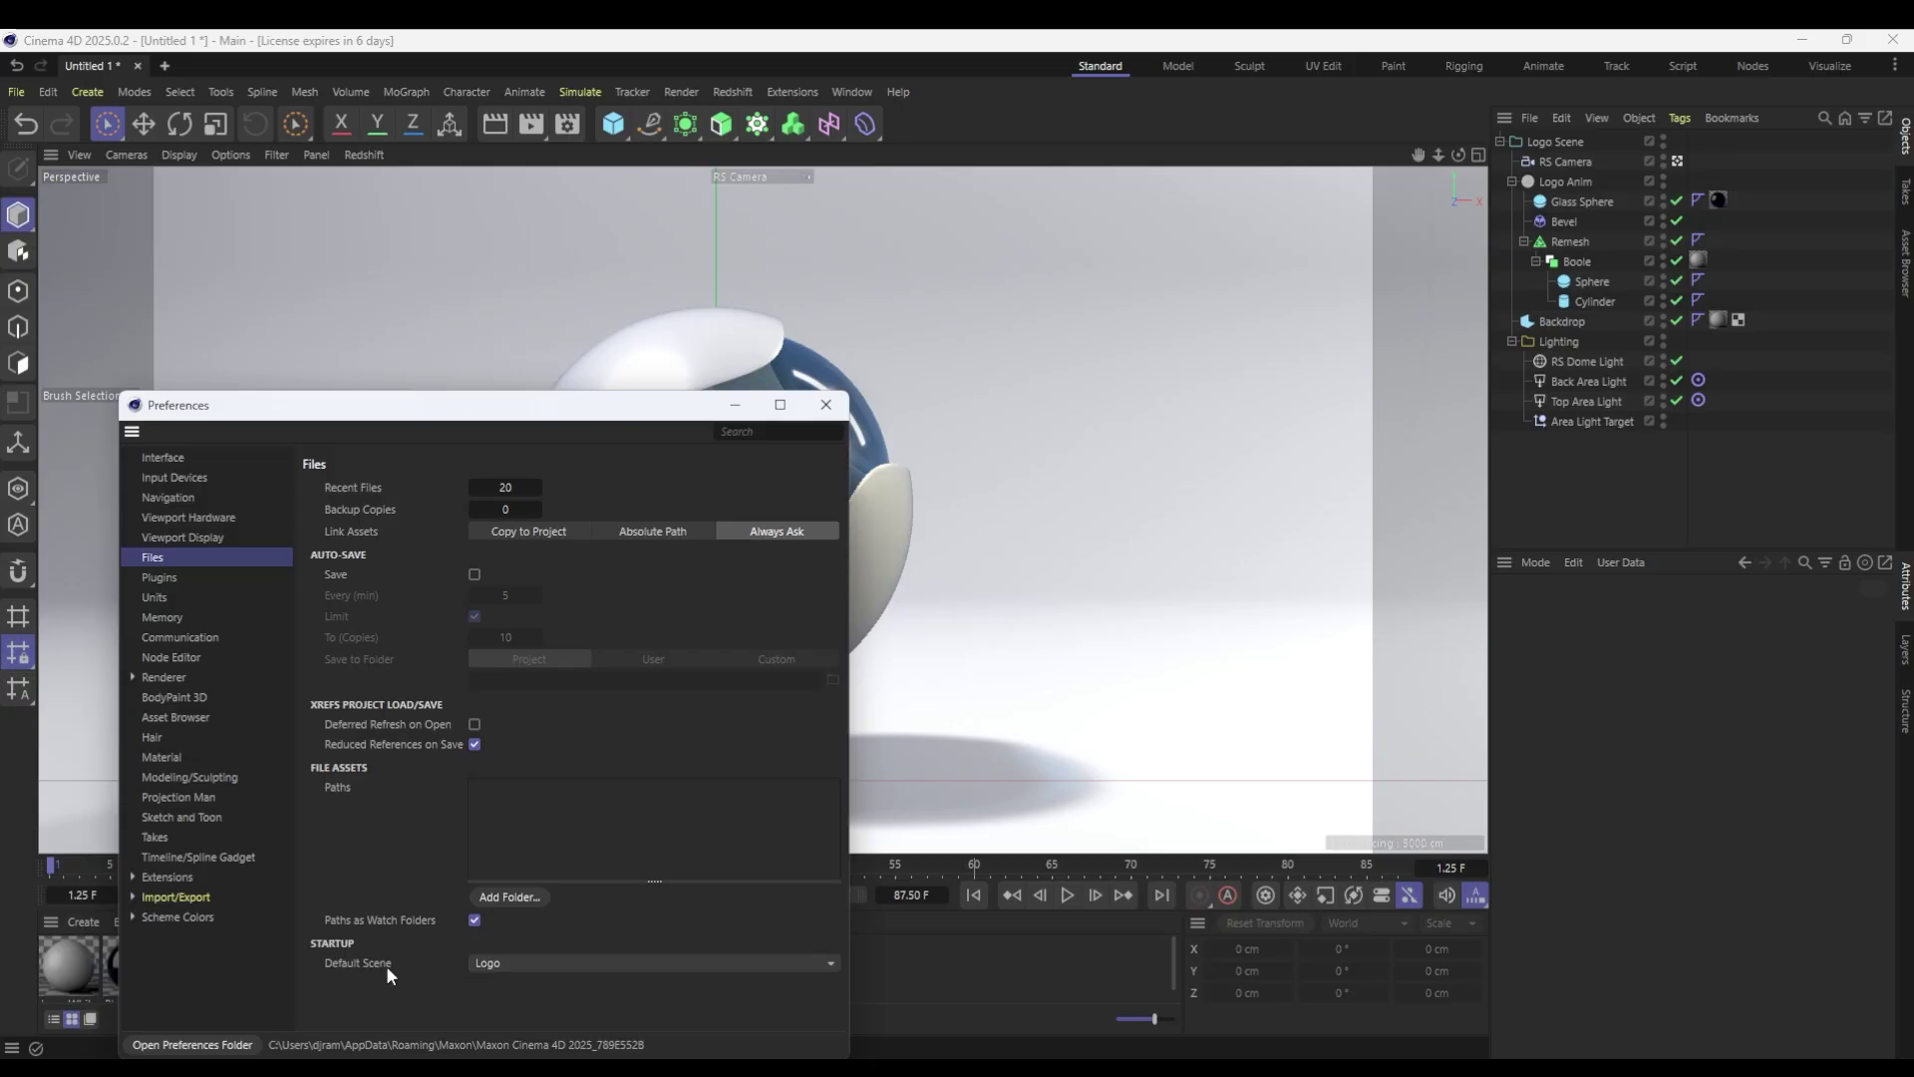
pyautogui.click(494, 962)
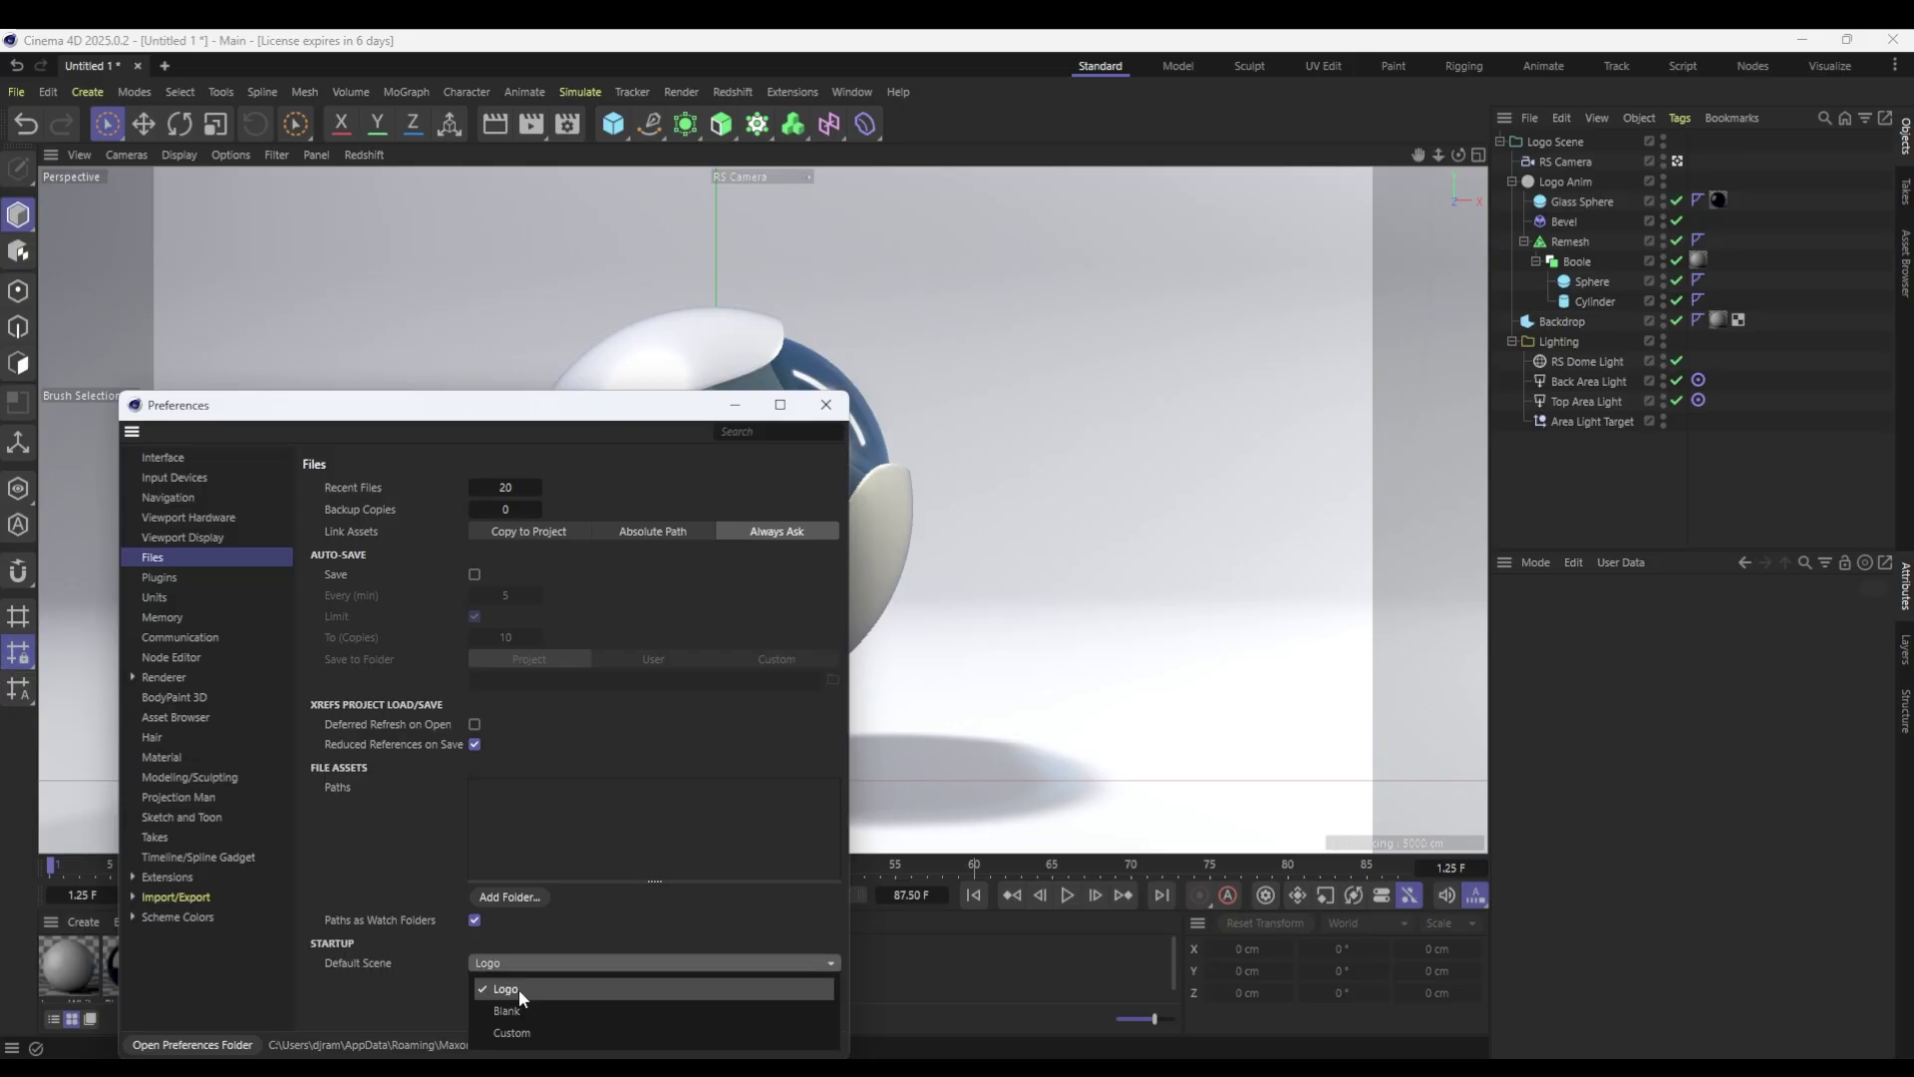
pyautogui.click(526, 1010)
pyautogui.click(503, 960)
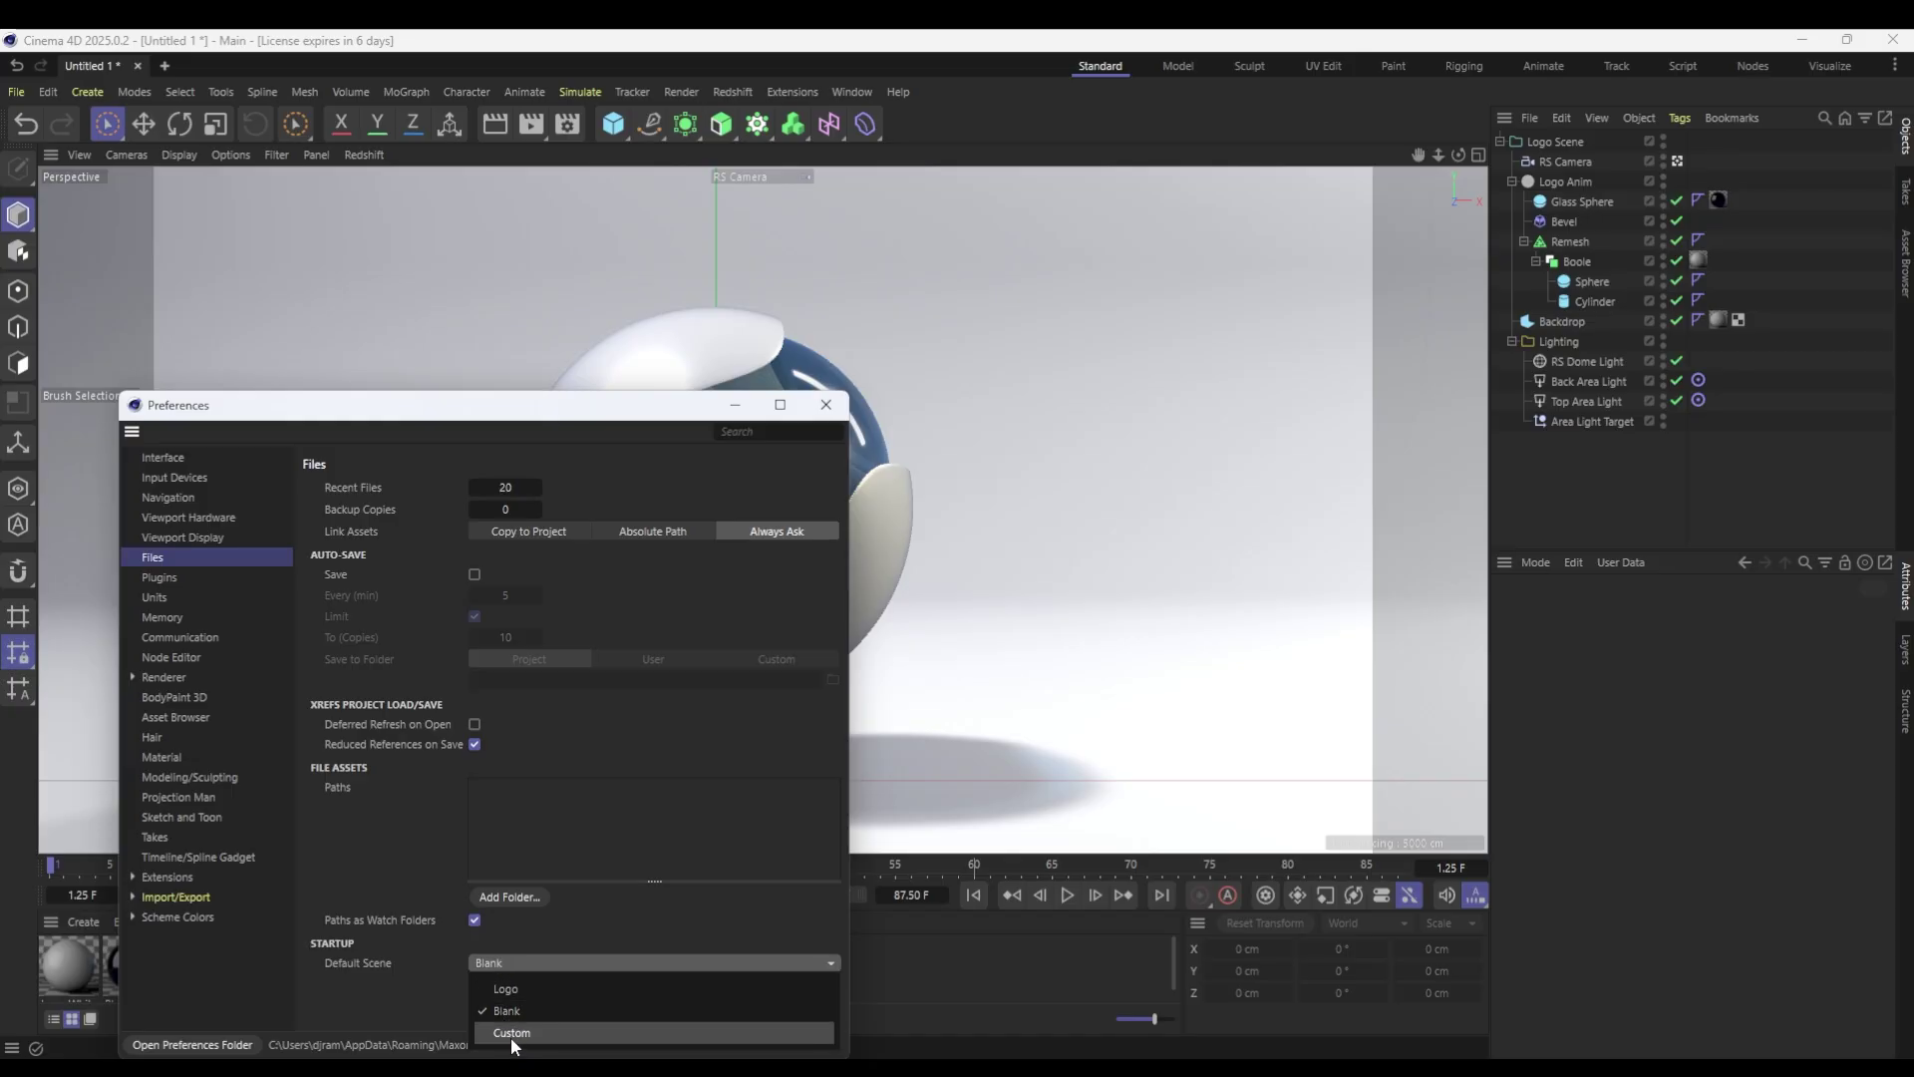
pyautogui.click(511, 963)
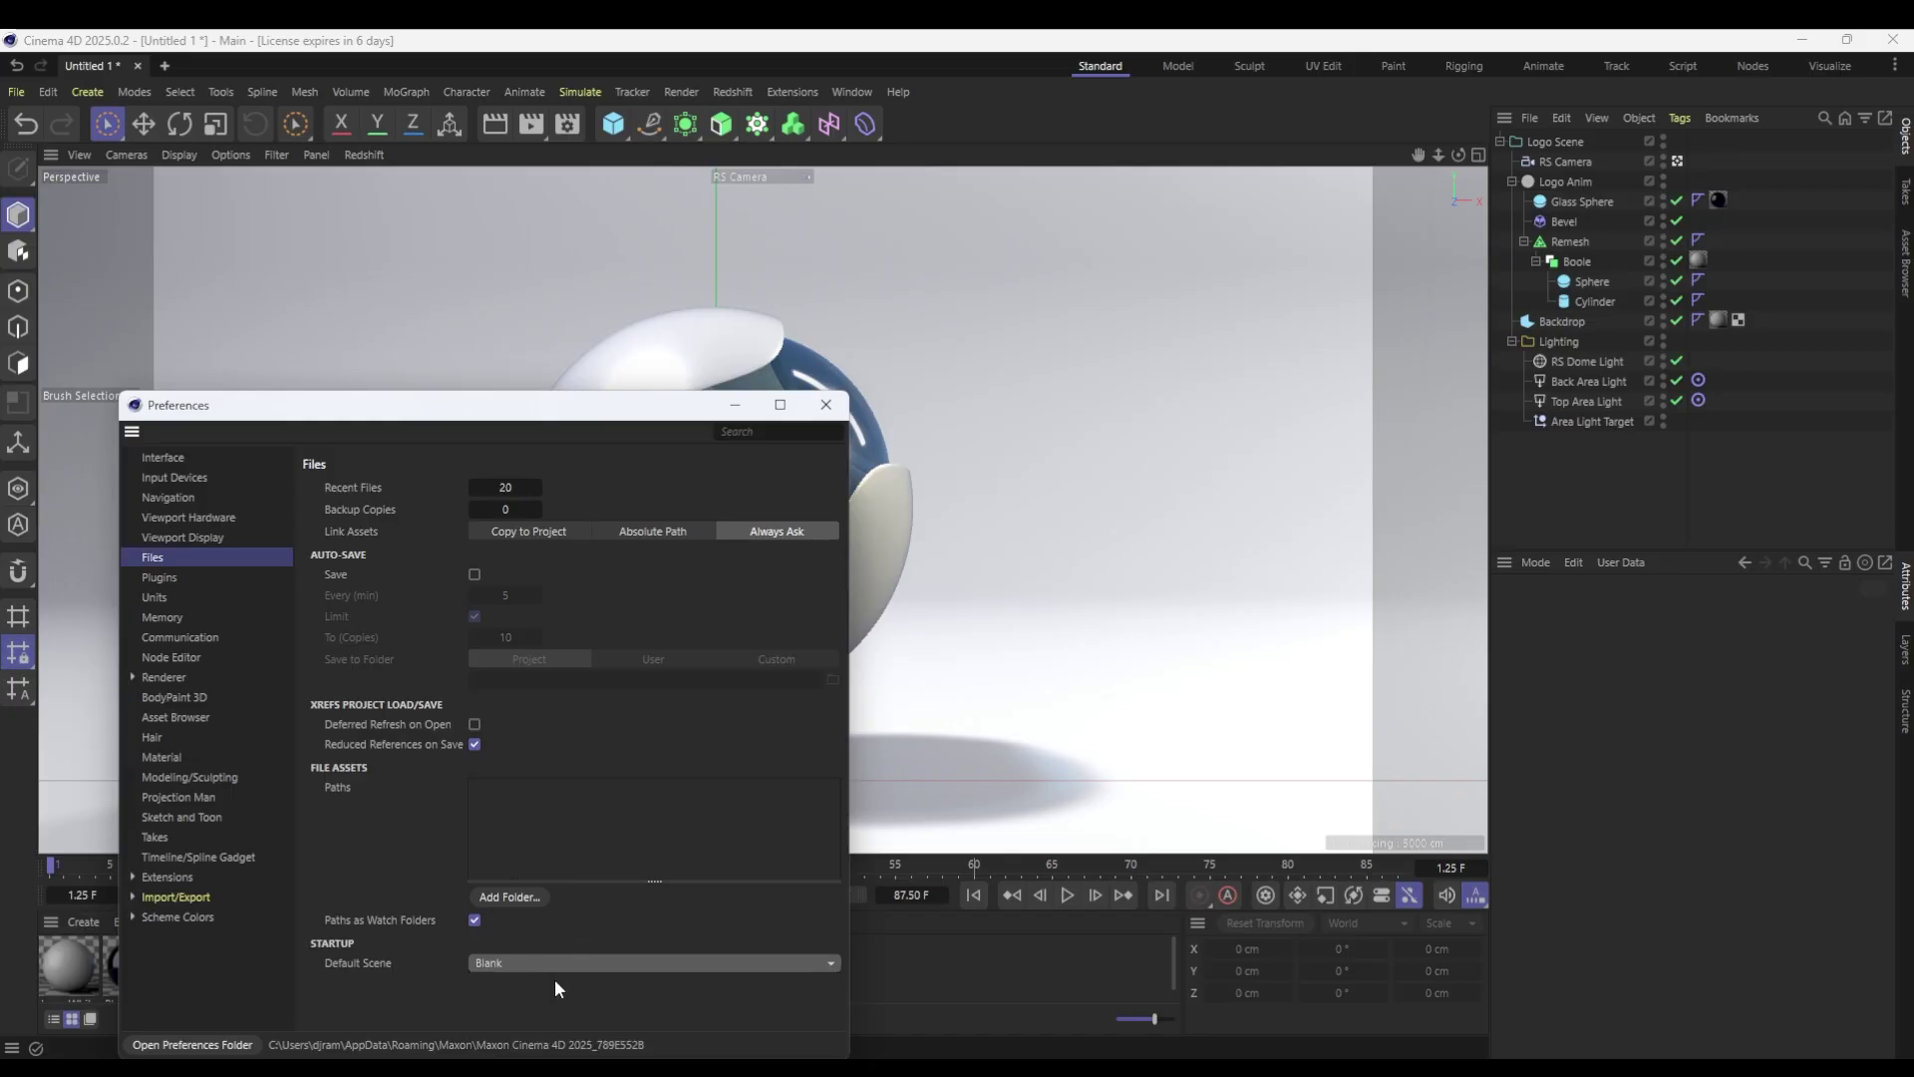
pyautogui.click(992, 187)
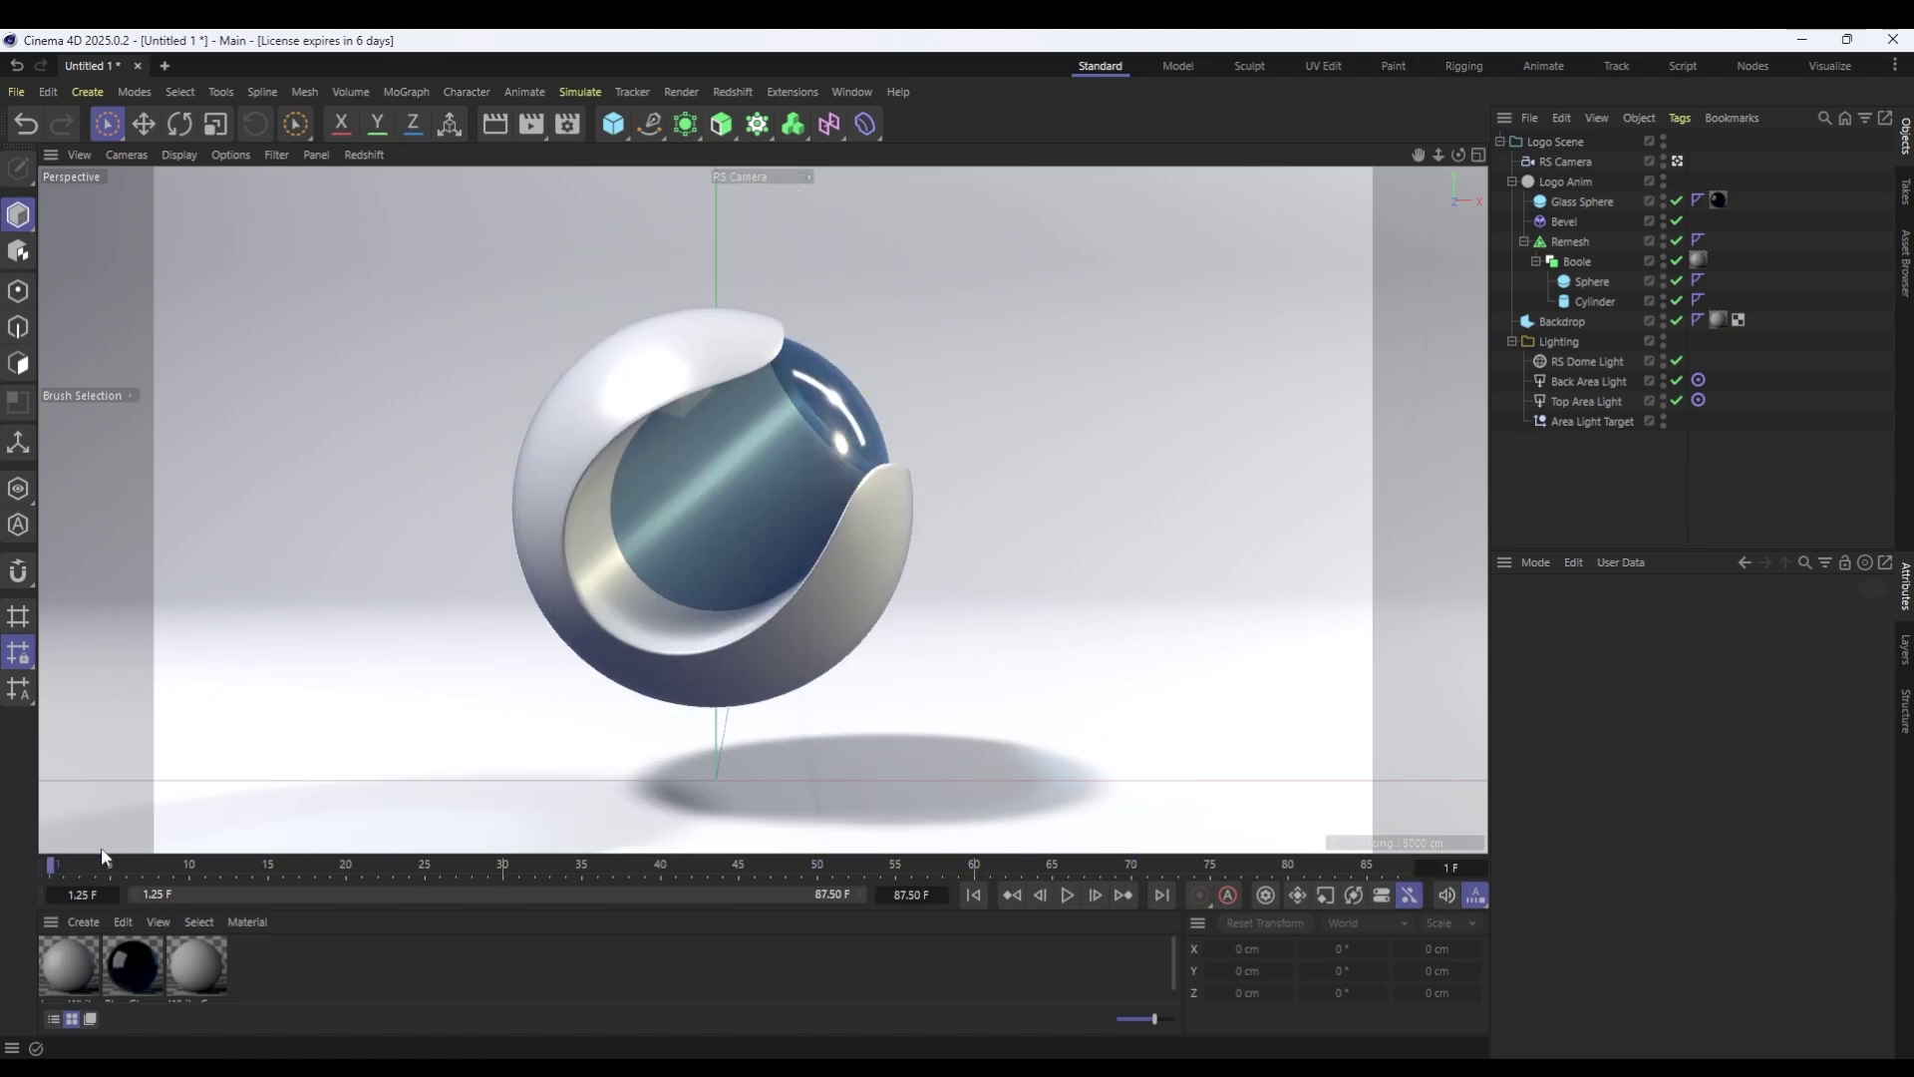
# Delete the whole Logo Scene from the Object Manager, leaving an empty project.
pyautogui.click(1555, 141)
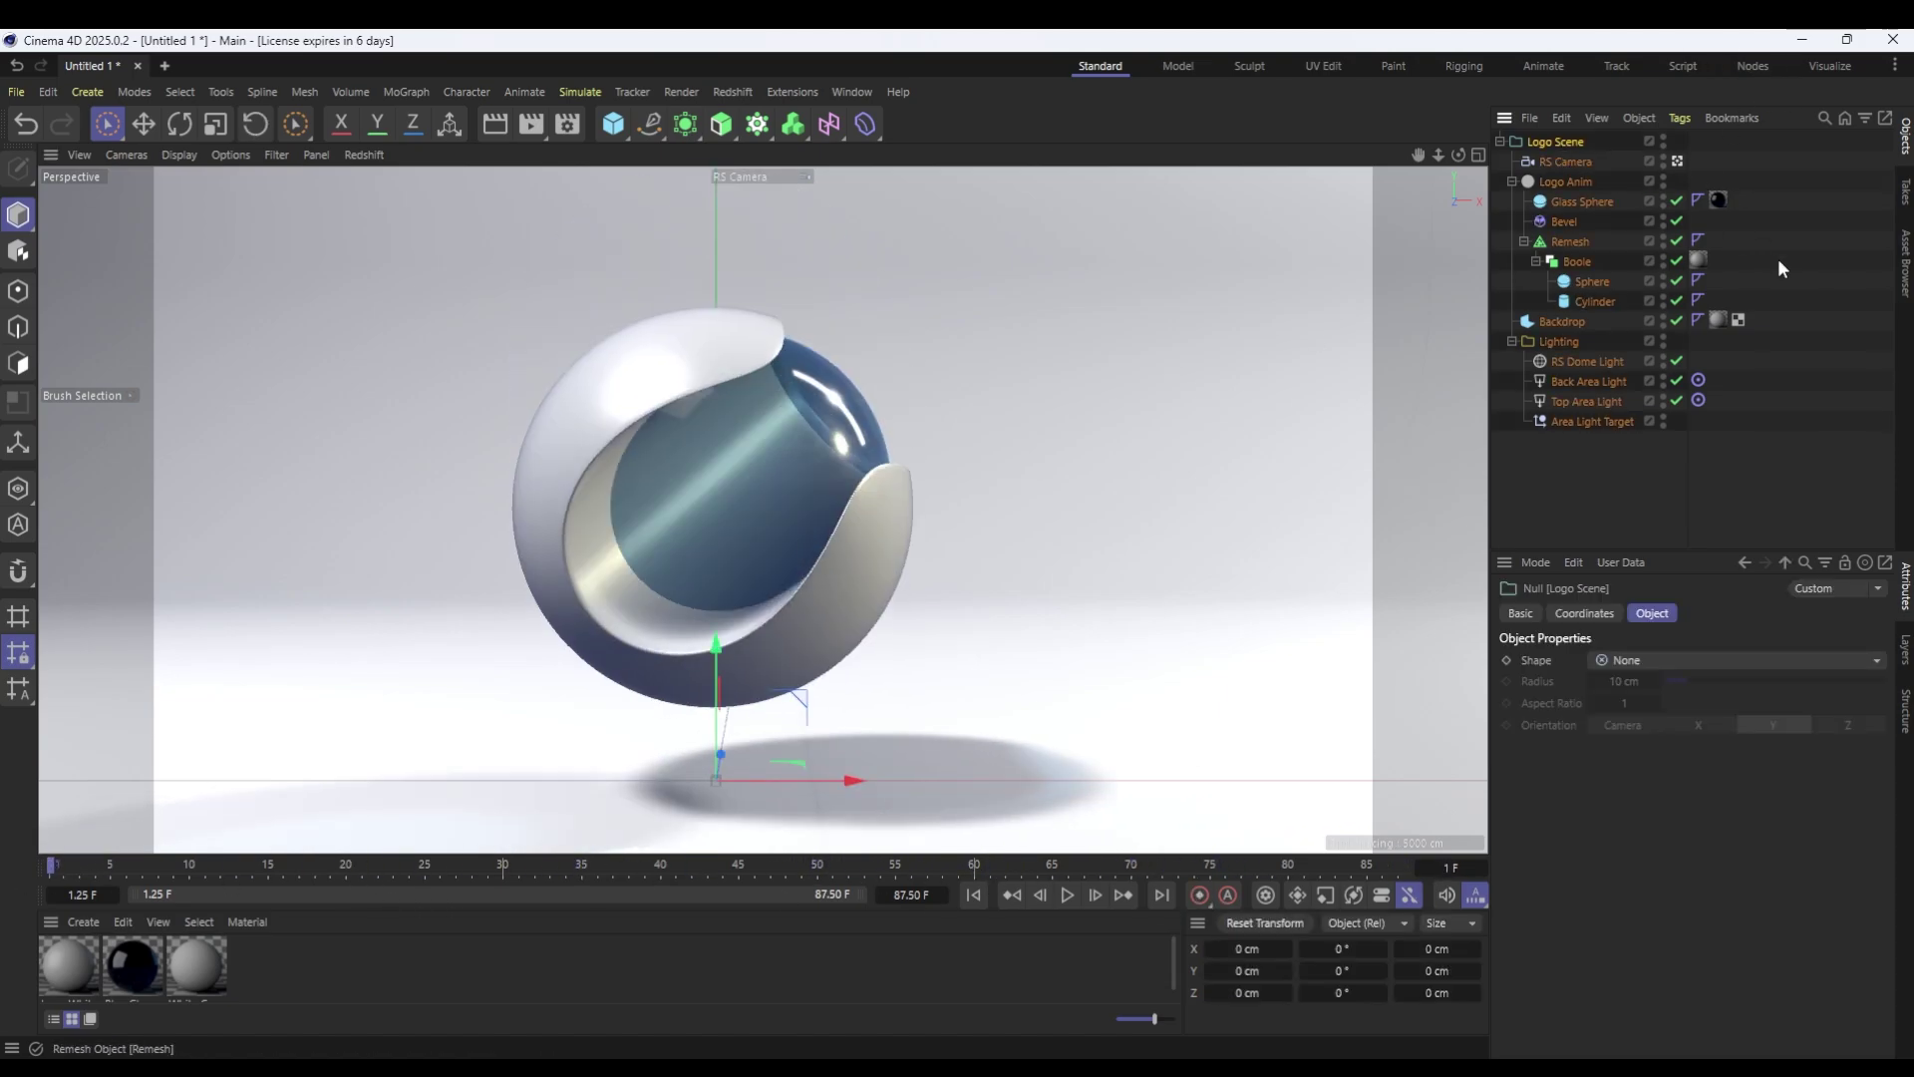
pyautogui.press('Delete')
pyautogui.moveTo(1419, 154)
pyautogui.mouseDown()
pyautogui.moveTo(763, 509)
pyautogui.moveTo(1455, 156)
pyautogui.mouseUp()
pyautogui.press('h')
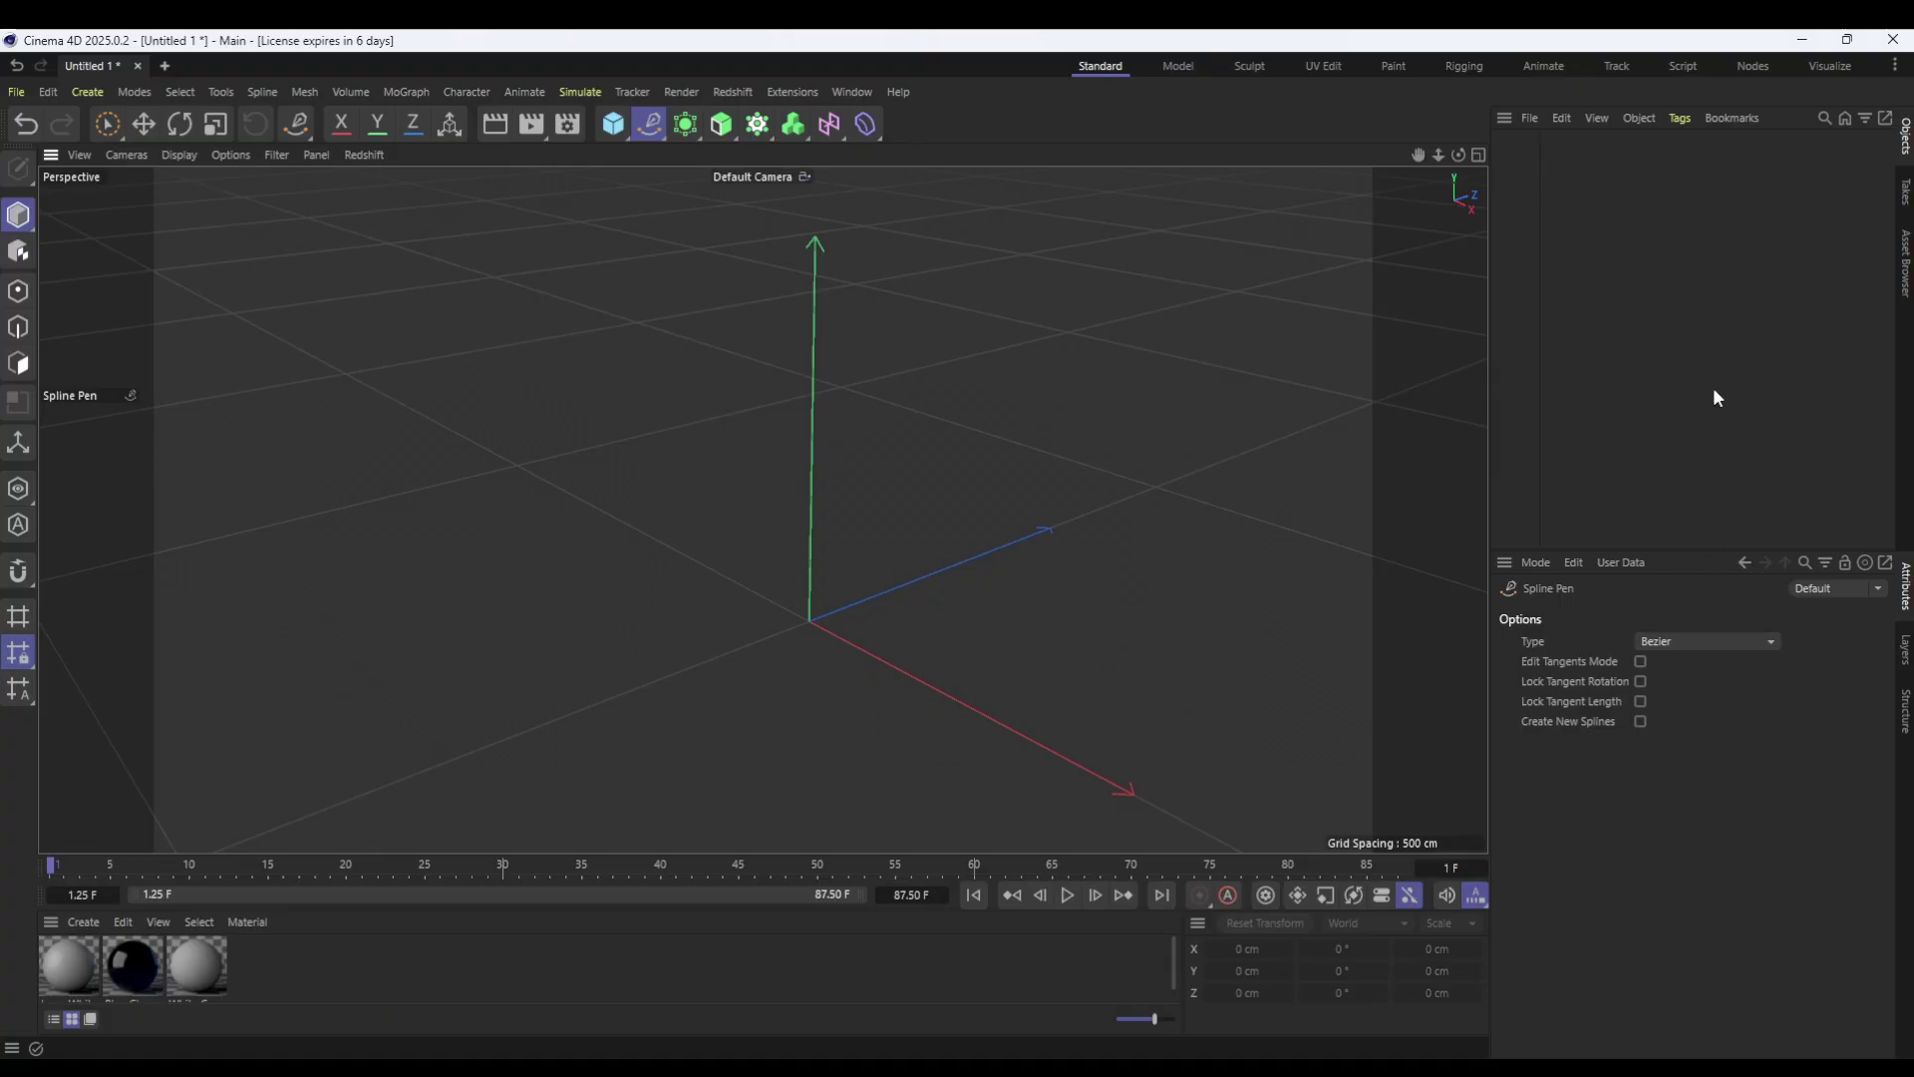
# Add a Text Spline reading 'I LOVE 3D ANIMATION' in Rubik Bold, moved left on X.
pyautogui.click(648, 124)
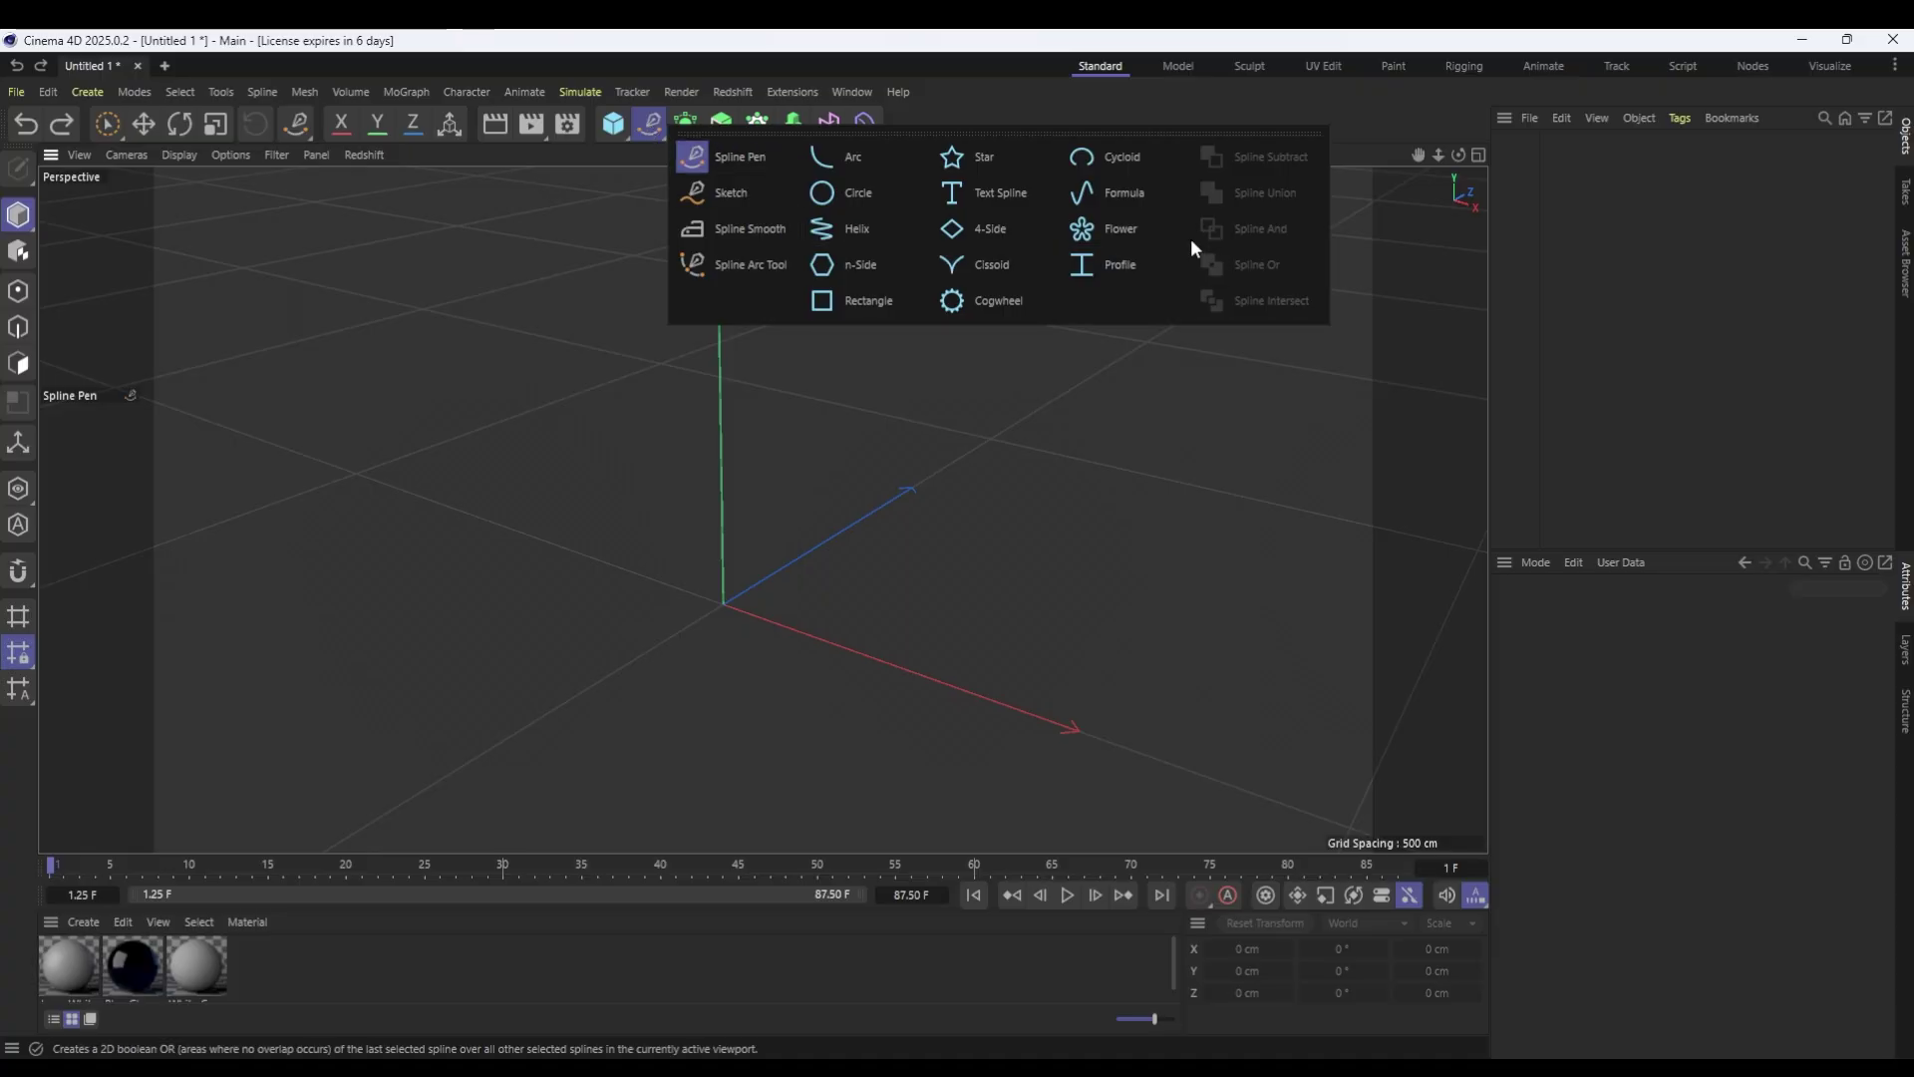
pyautogui.click(984, 193)
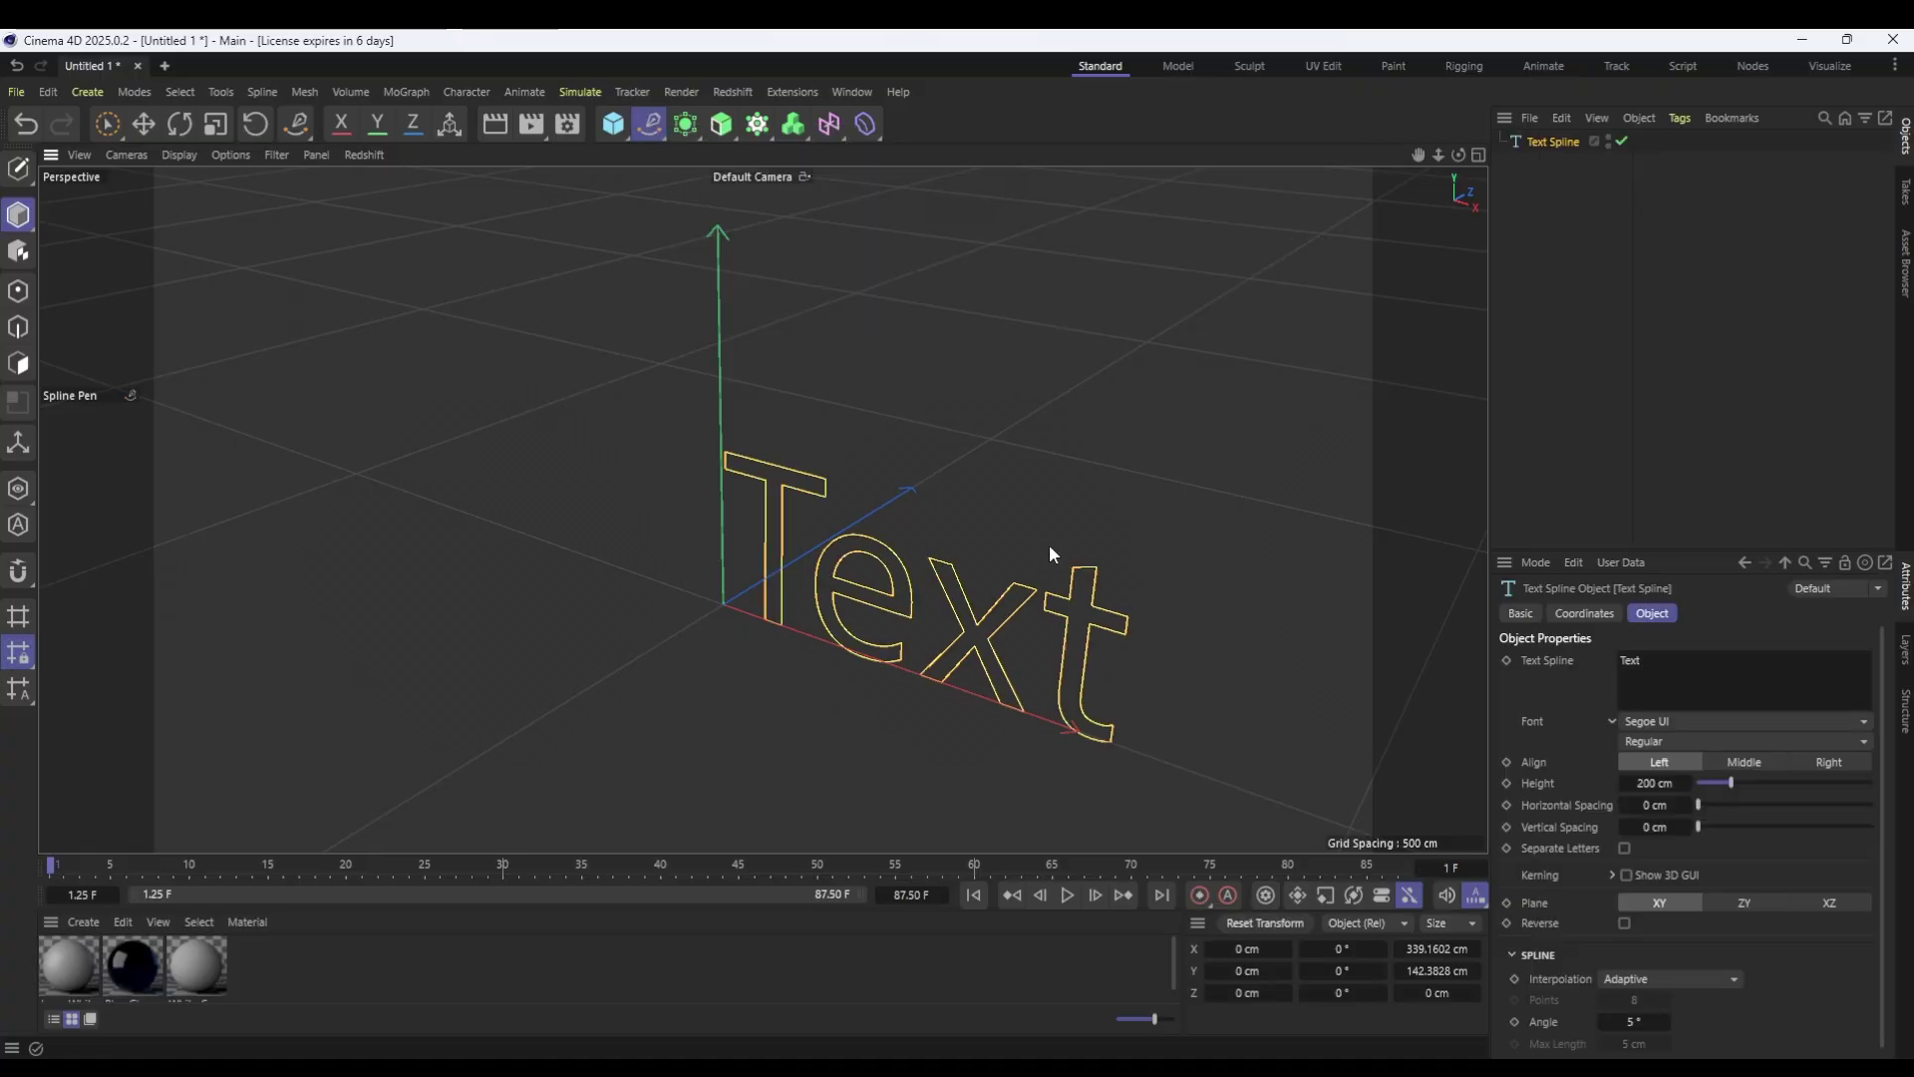
pyautogui.doubleClick(1701, 668)
pyautogui.write('I LOVE 3D ANIMATION')
pyautogui.click(1666, 720)
pyautogui.click(1595, 625)
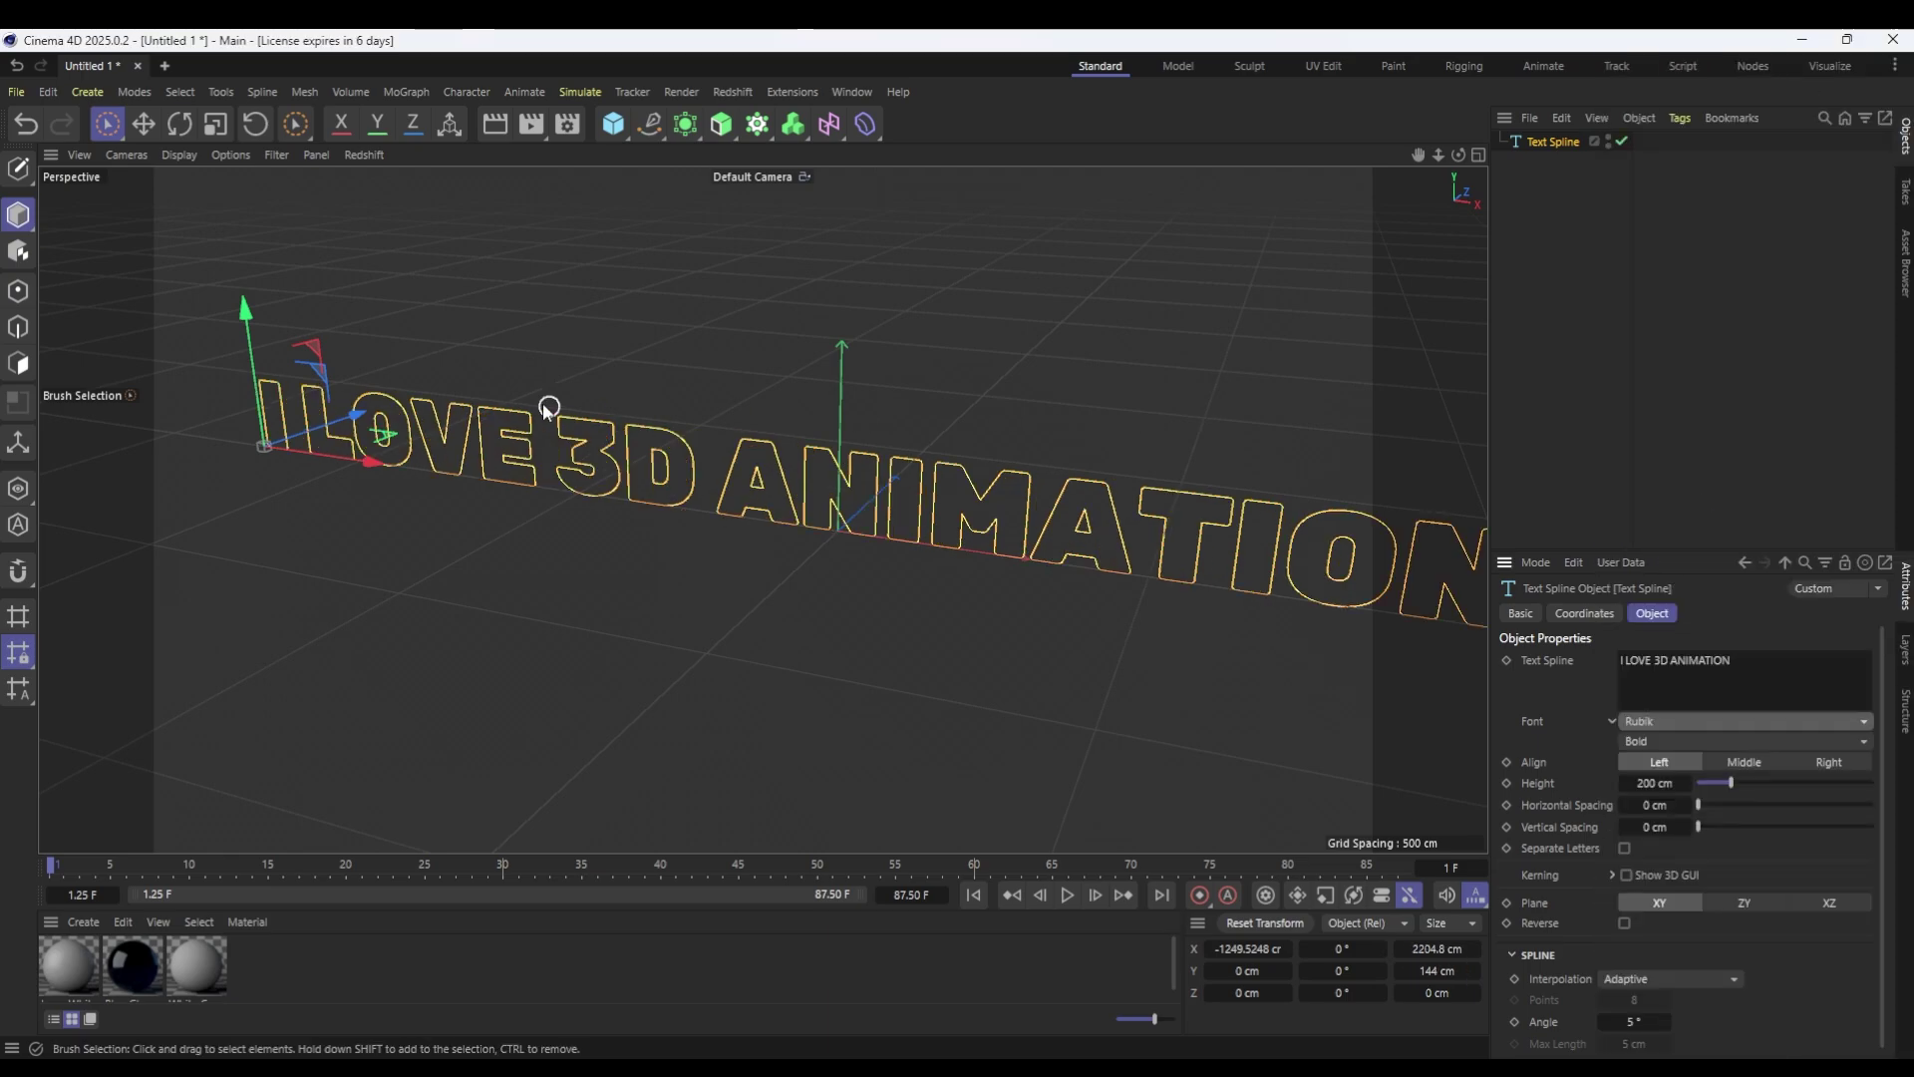
pyautogui.moveTo(372, 461); pyautogui.dragTo(326, 456)
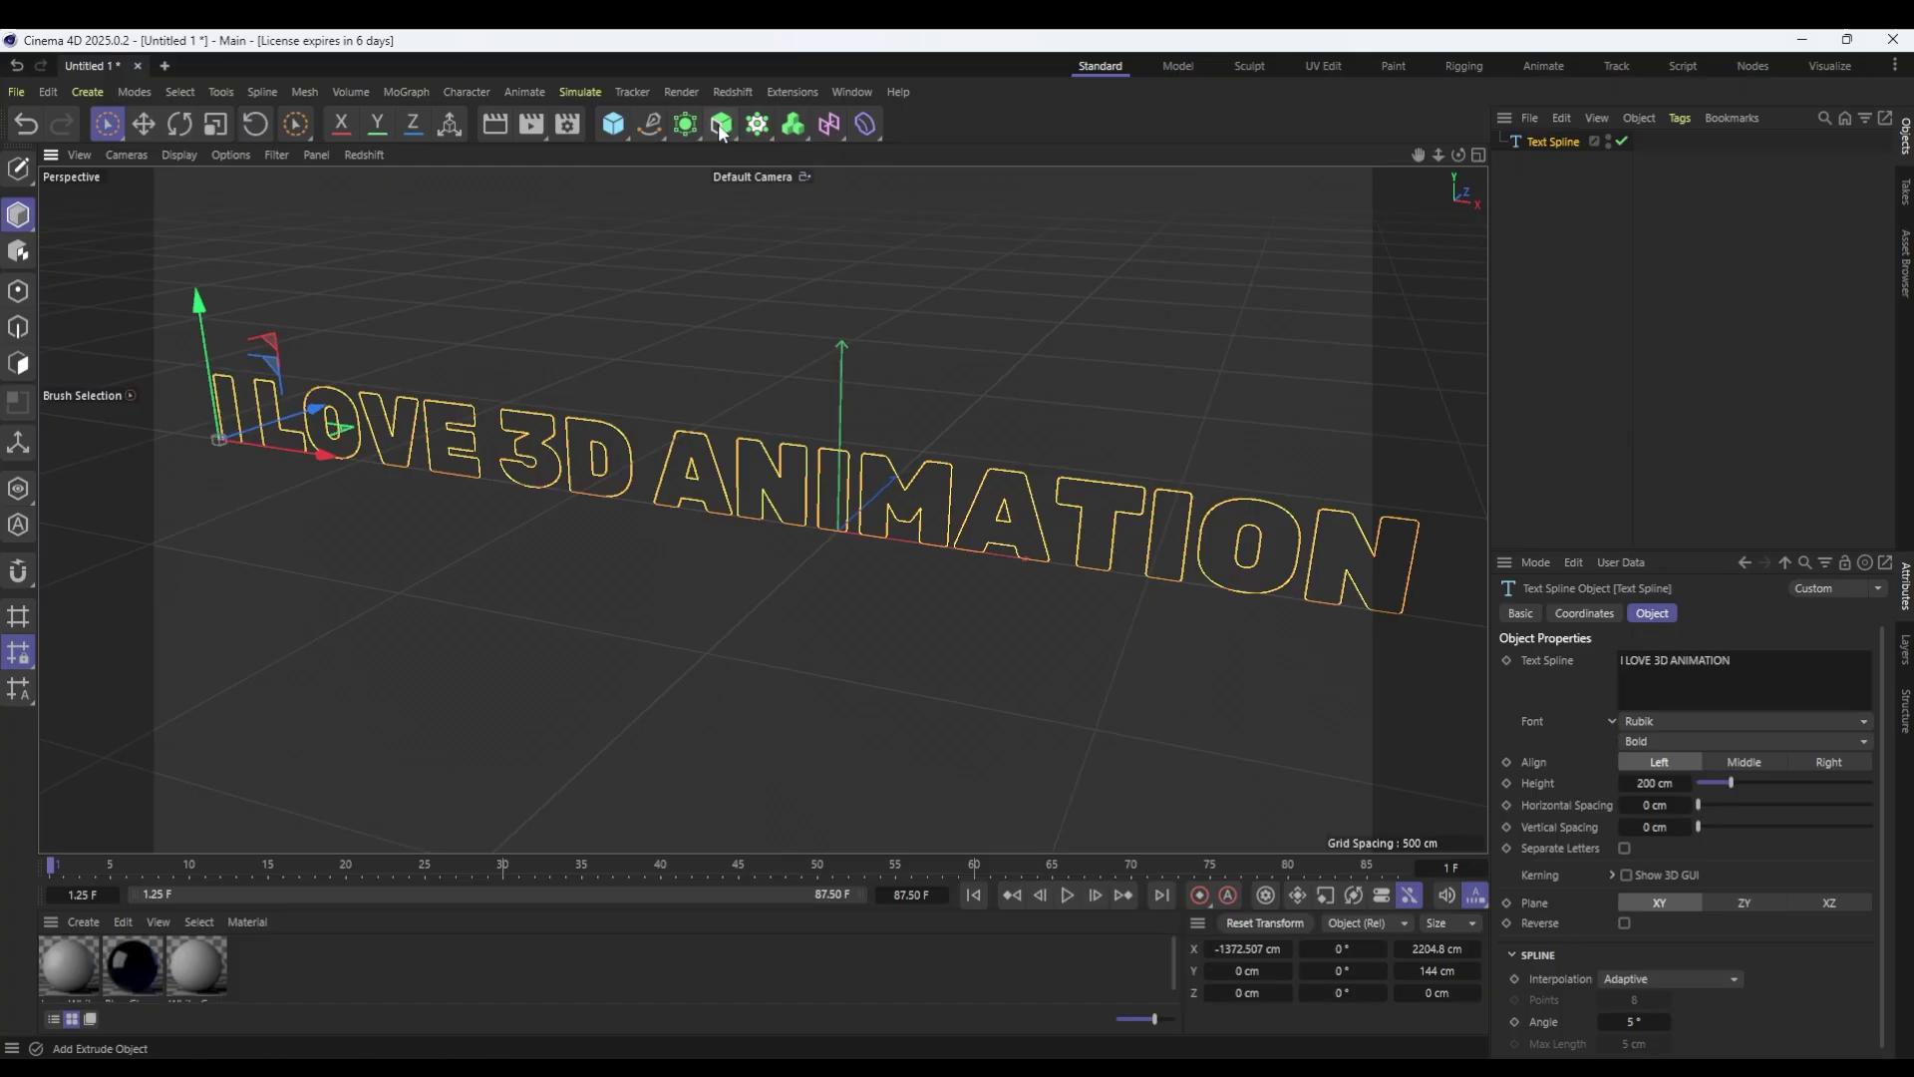
# Wrap the text spline in an Extrude object for 100 cm deep solid letters.
pyautogui.click(718, 124)
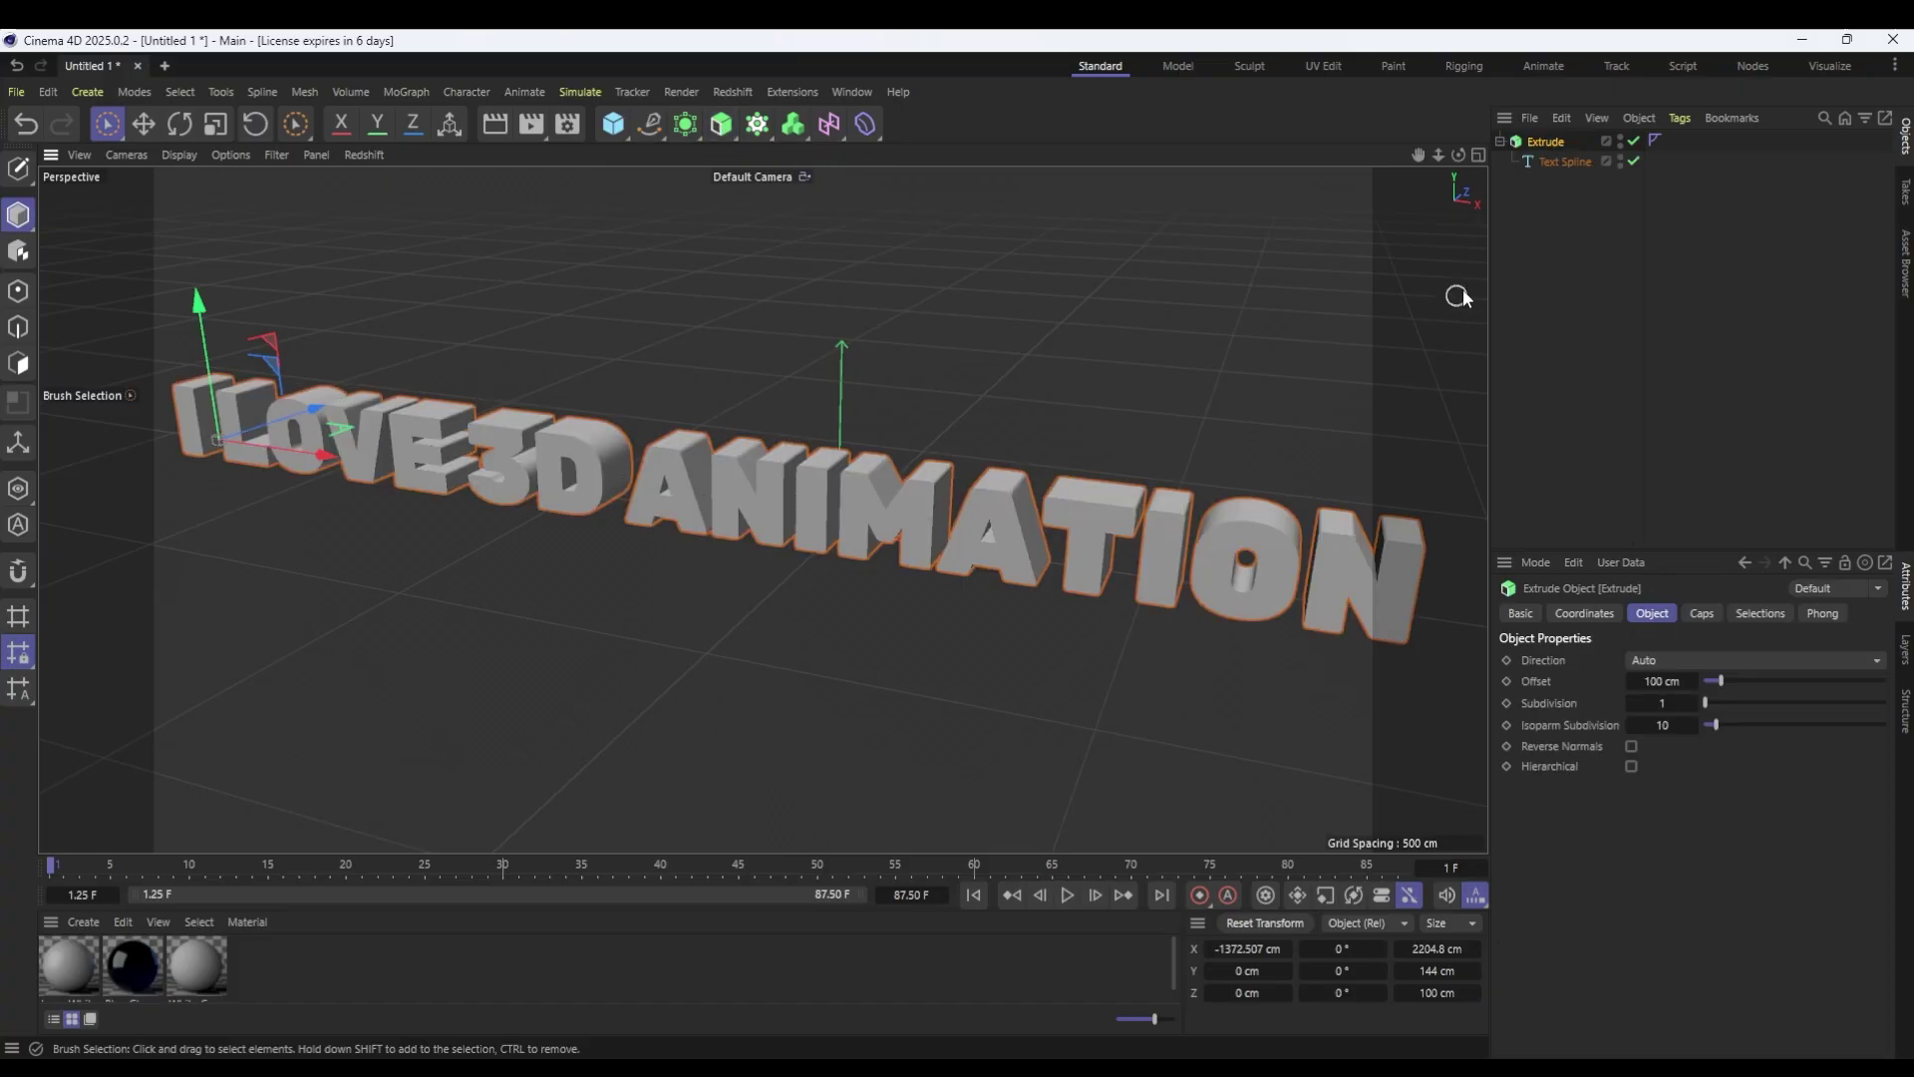
pyautogui.moveTo(1458, 156)
pyautogui.mouseDown()
pyautogui.moveTo(1296, 164)
pyautogui.moveTo(1456, 160)
pyautogui.mouseUp()
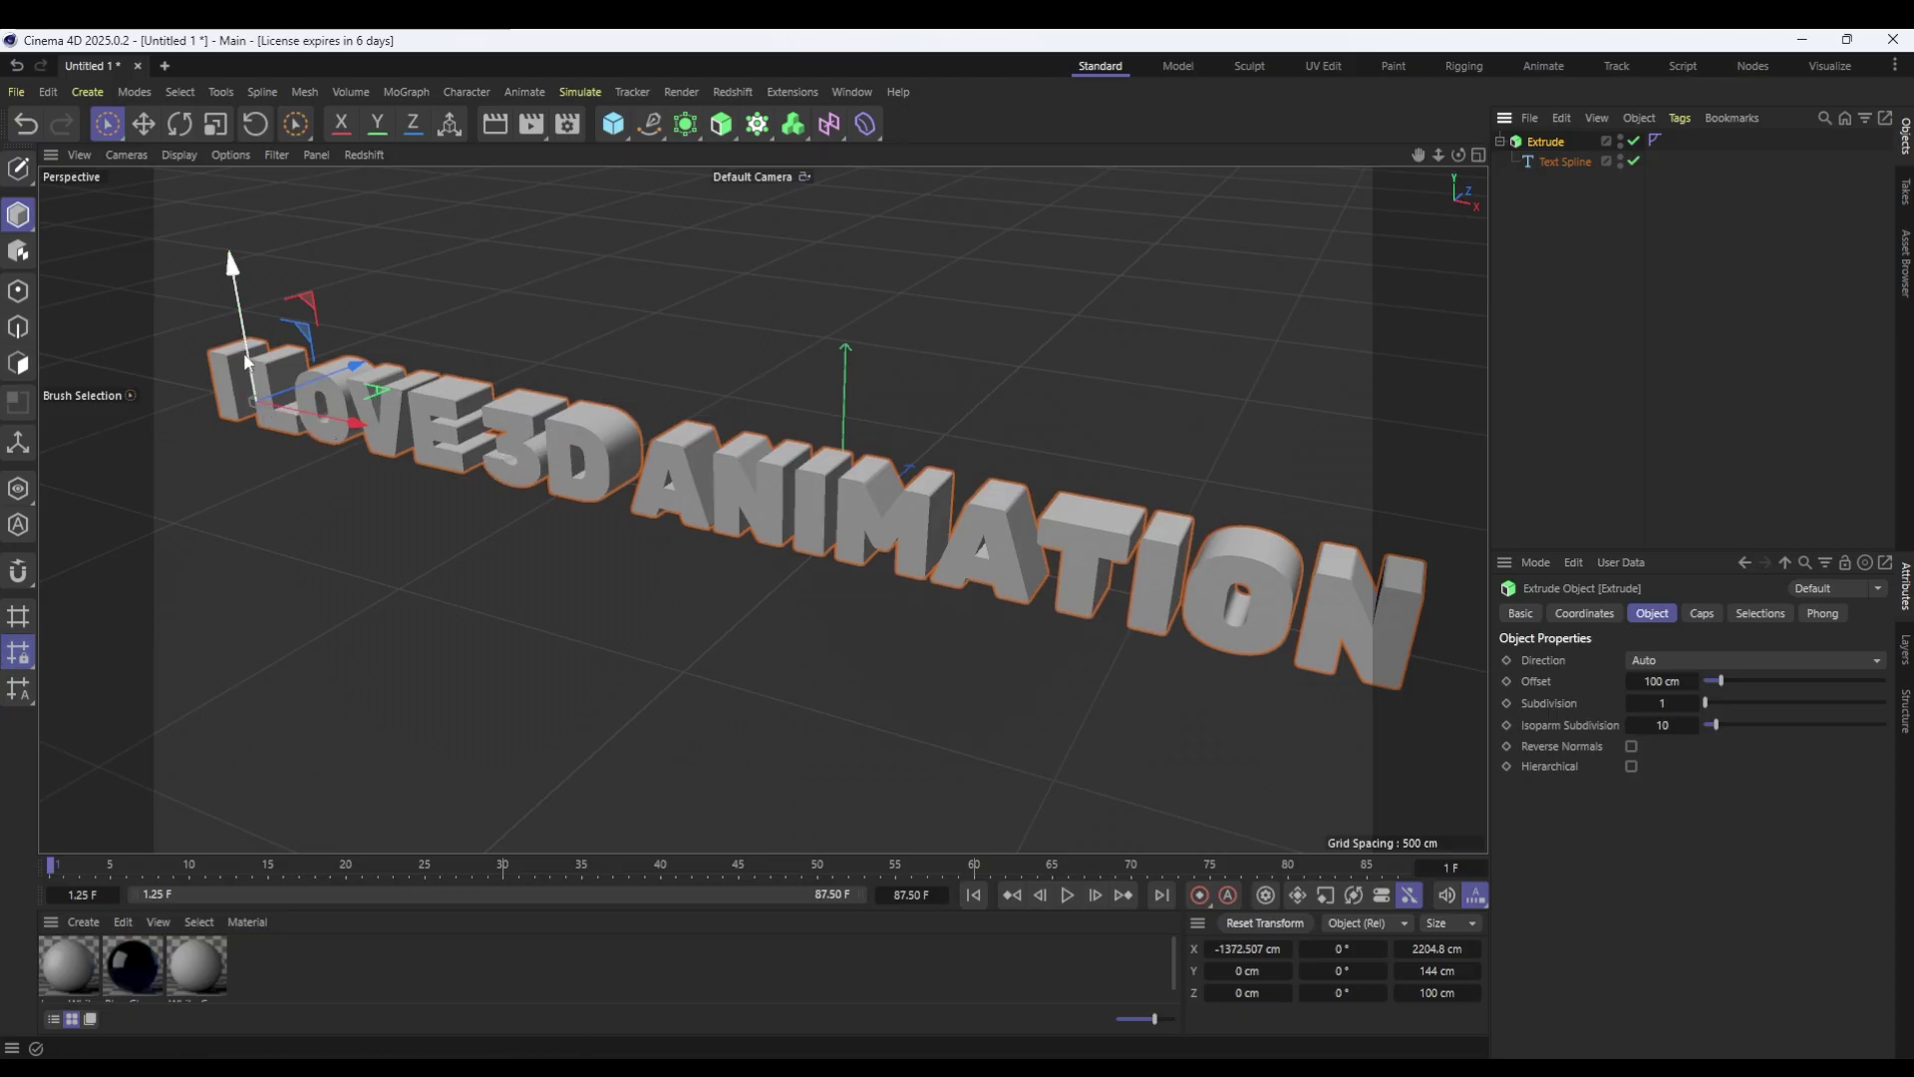
pyautogui.moveTo(249, 357); pyautogui.dragTo(240, 264)
pyautogui.hotkey('ctrl', 'z')
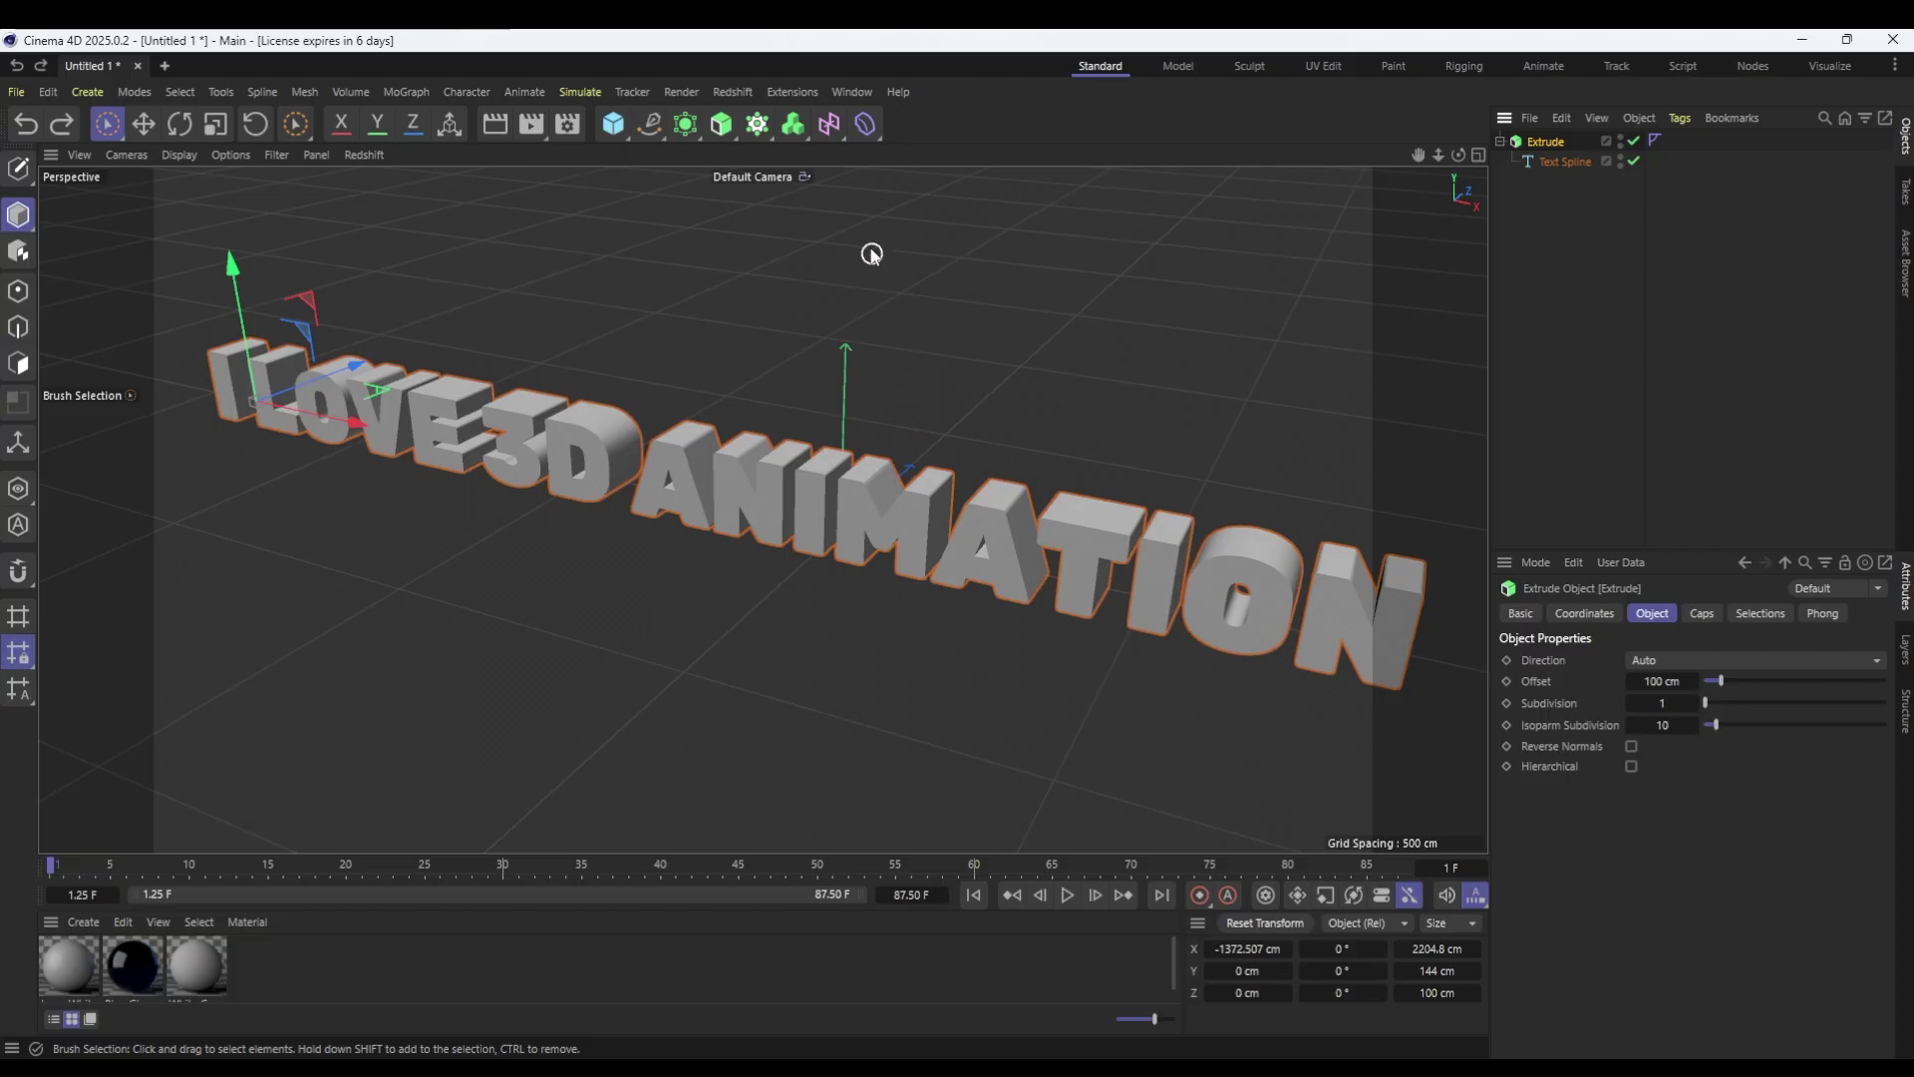
pyautogui.moveTo(1418, 155); pyautogui.dragTo(1387, 201)
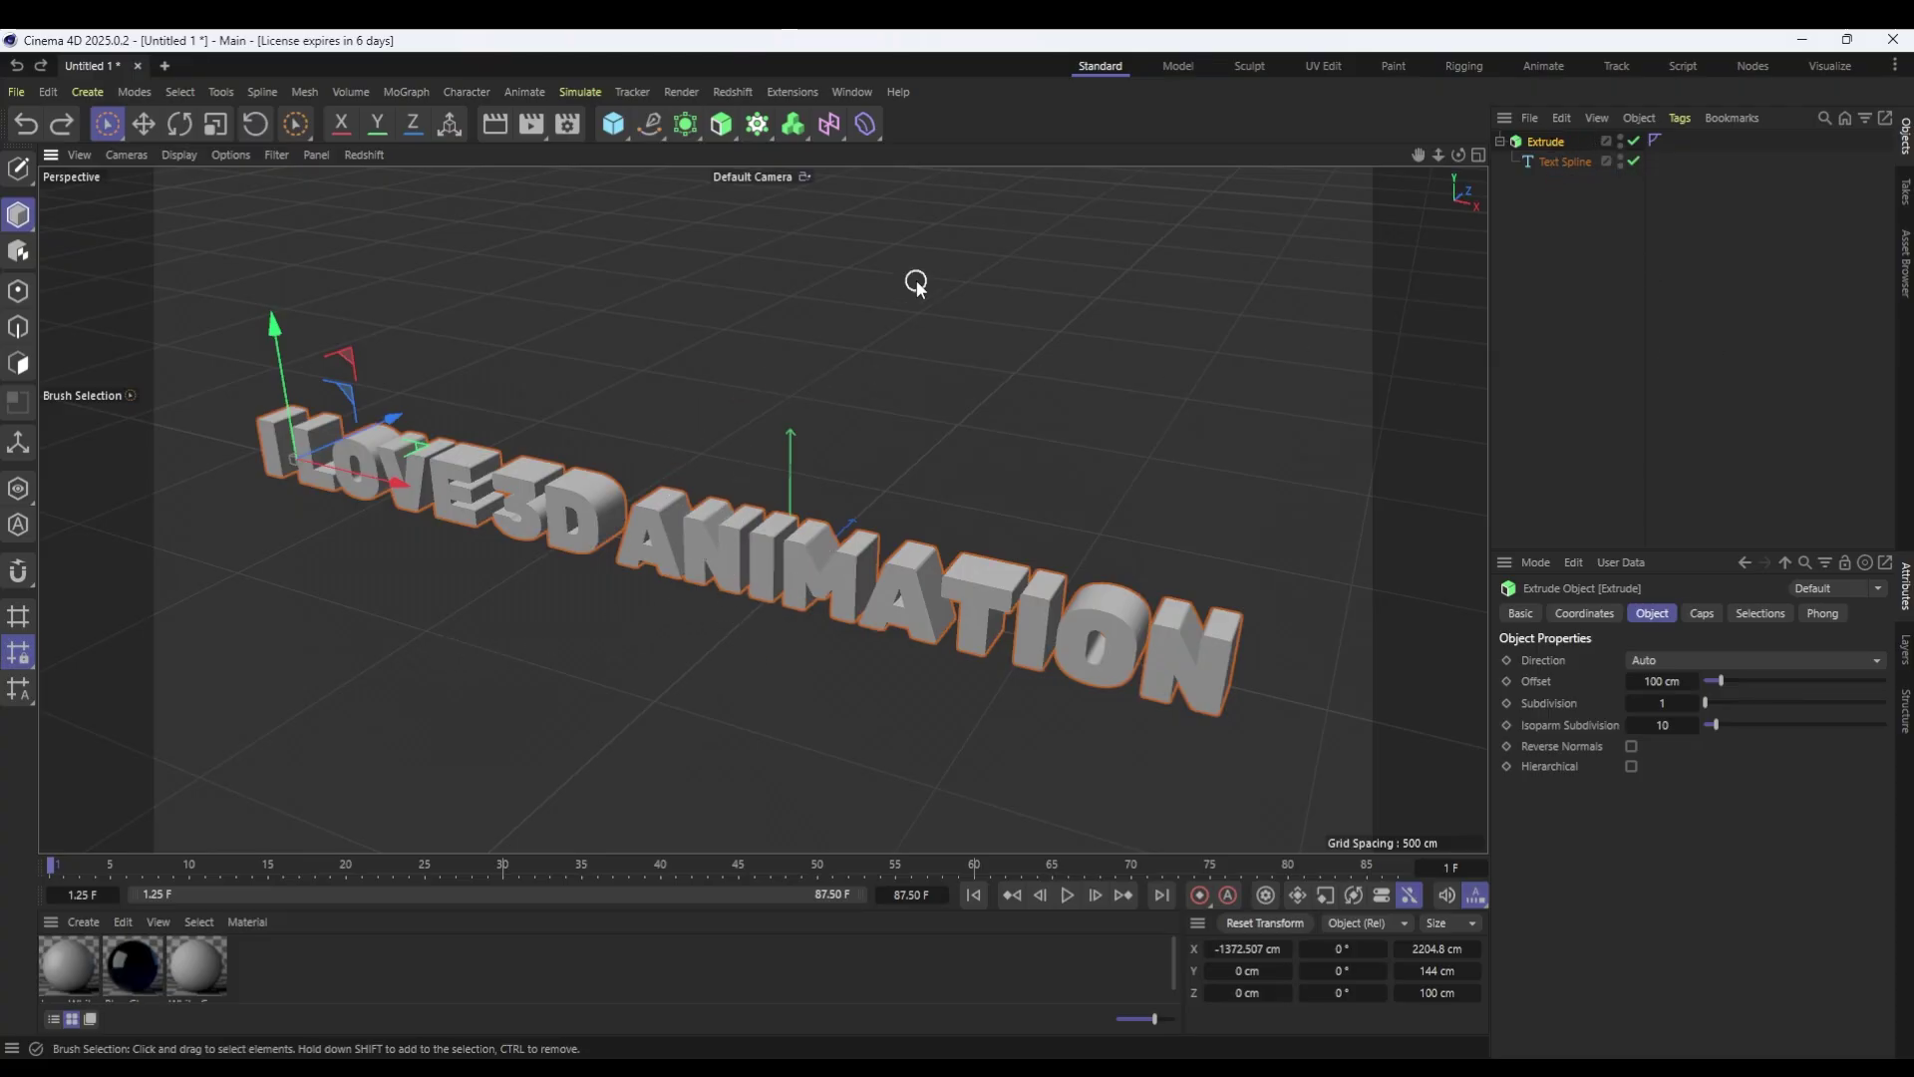
# Add a Plain effector and nest it inside the Extrude object beside the Text Spline.
pyautogui.click(409, 93)
pyautogui.moveTo(439, 129)
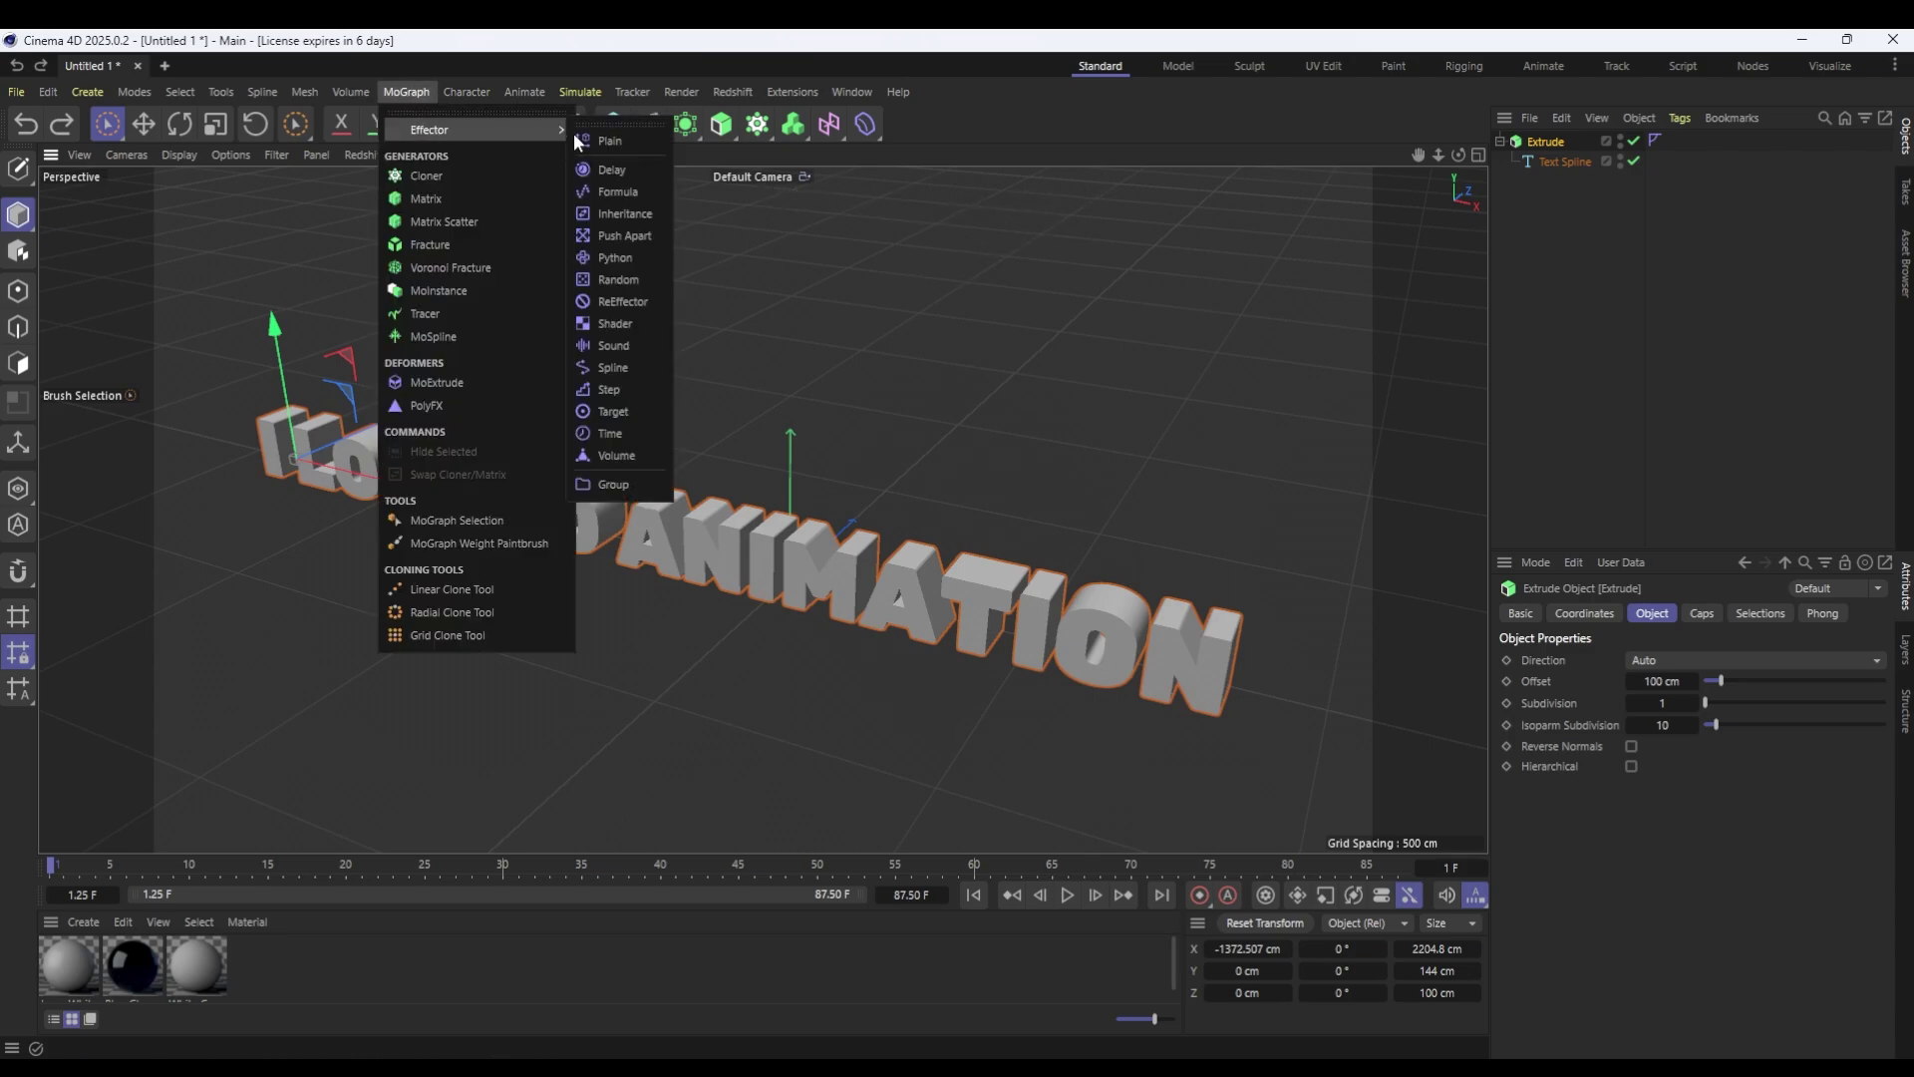
pyautogui.click(610, 134)
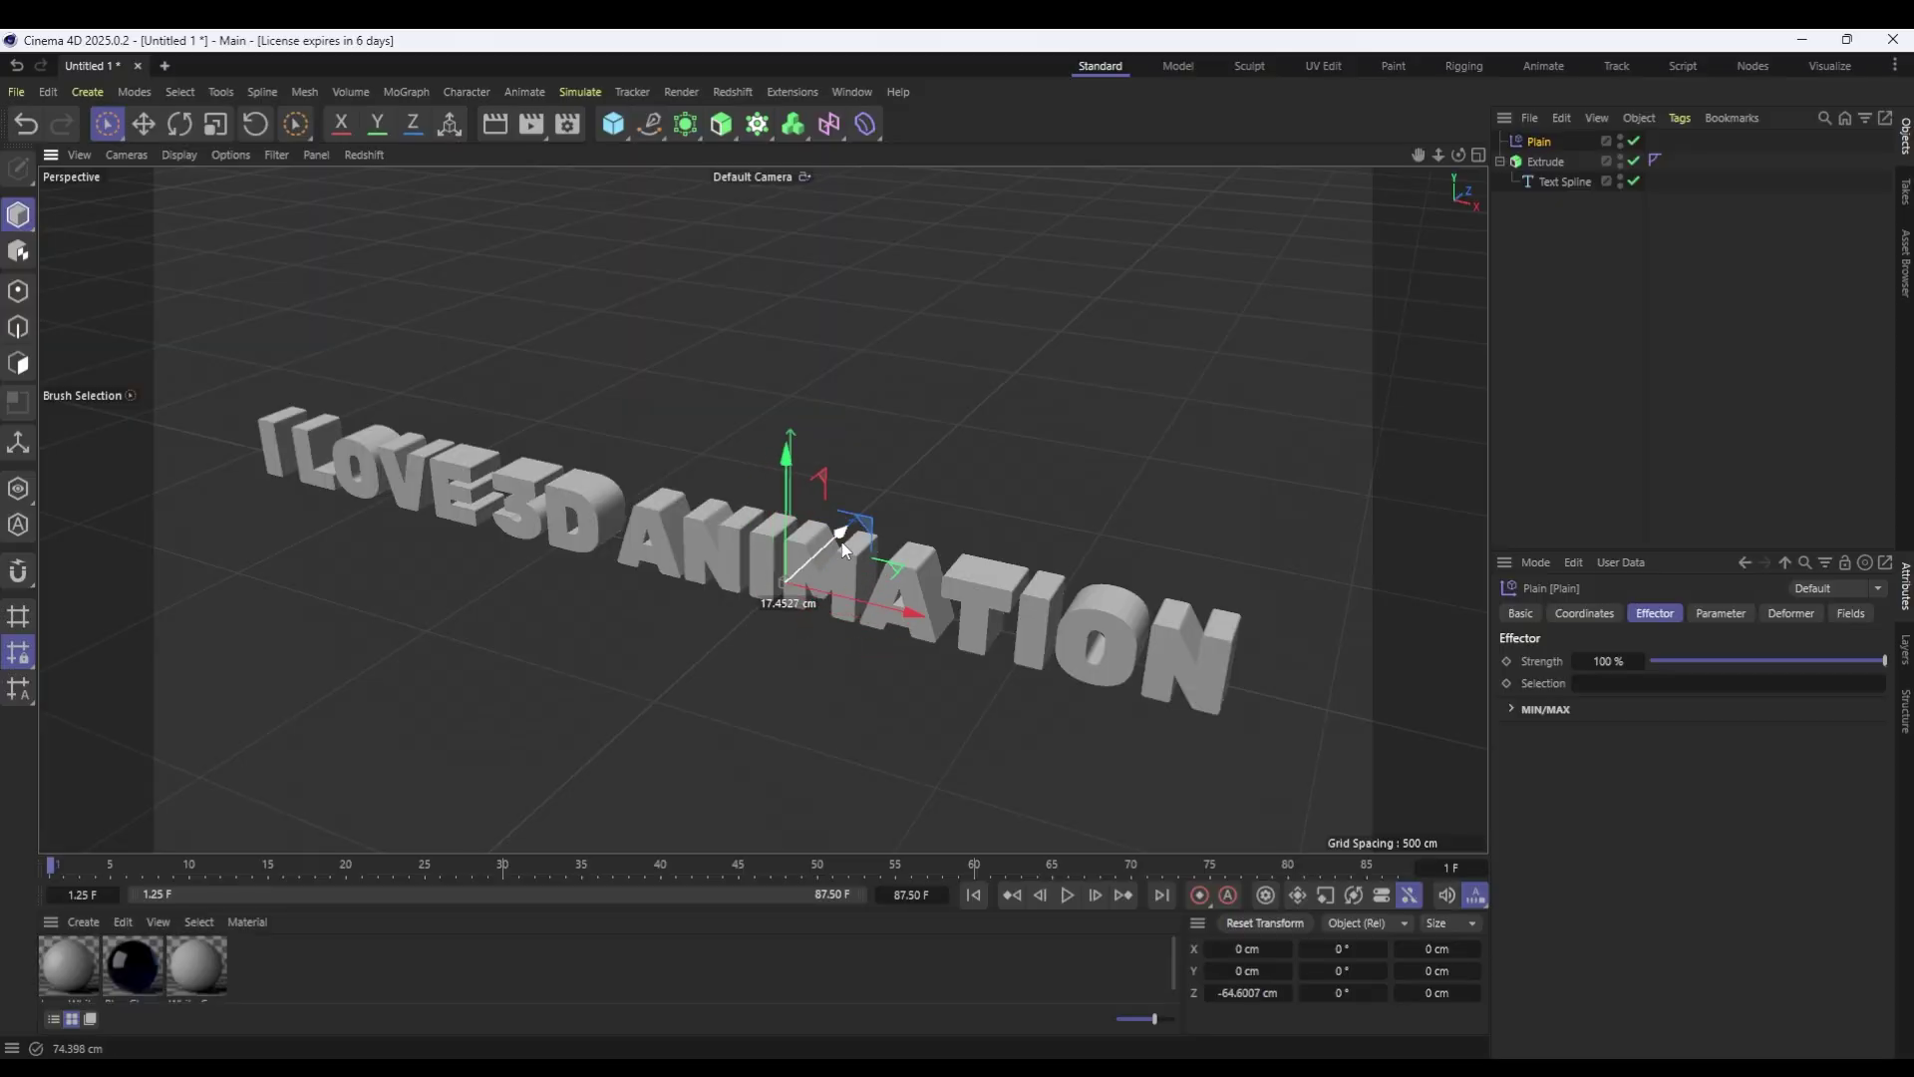
pyautogui.click(1720, 613)
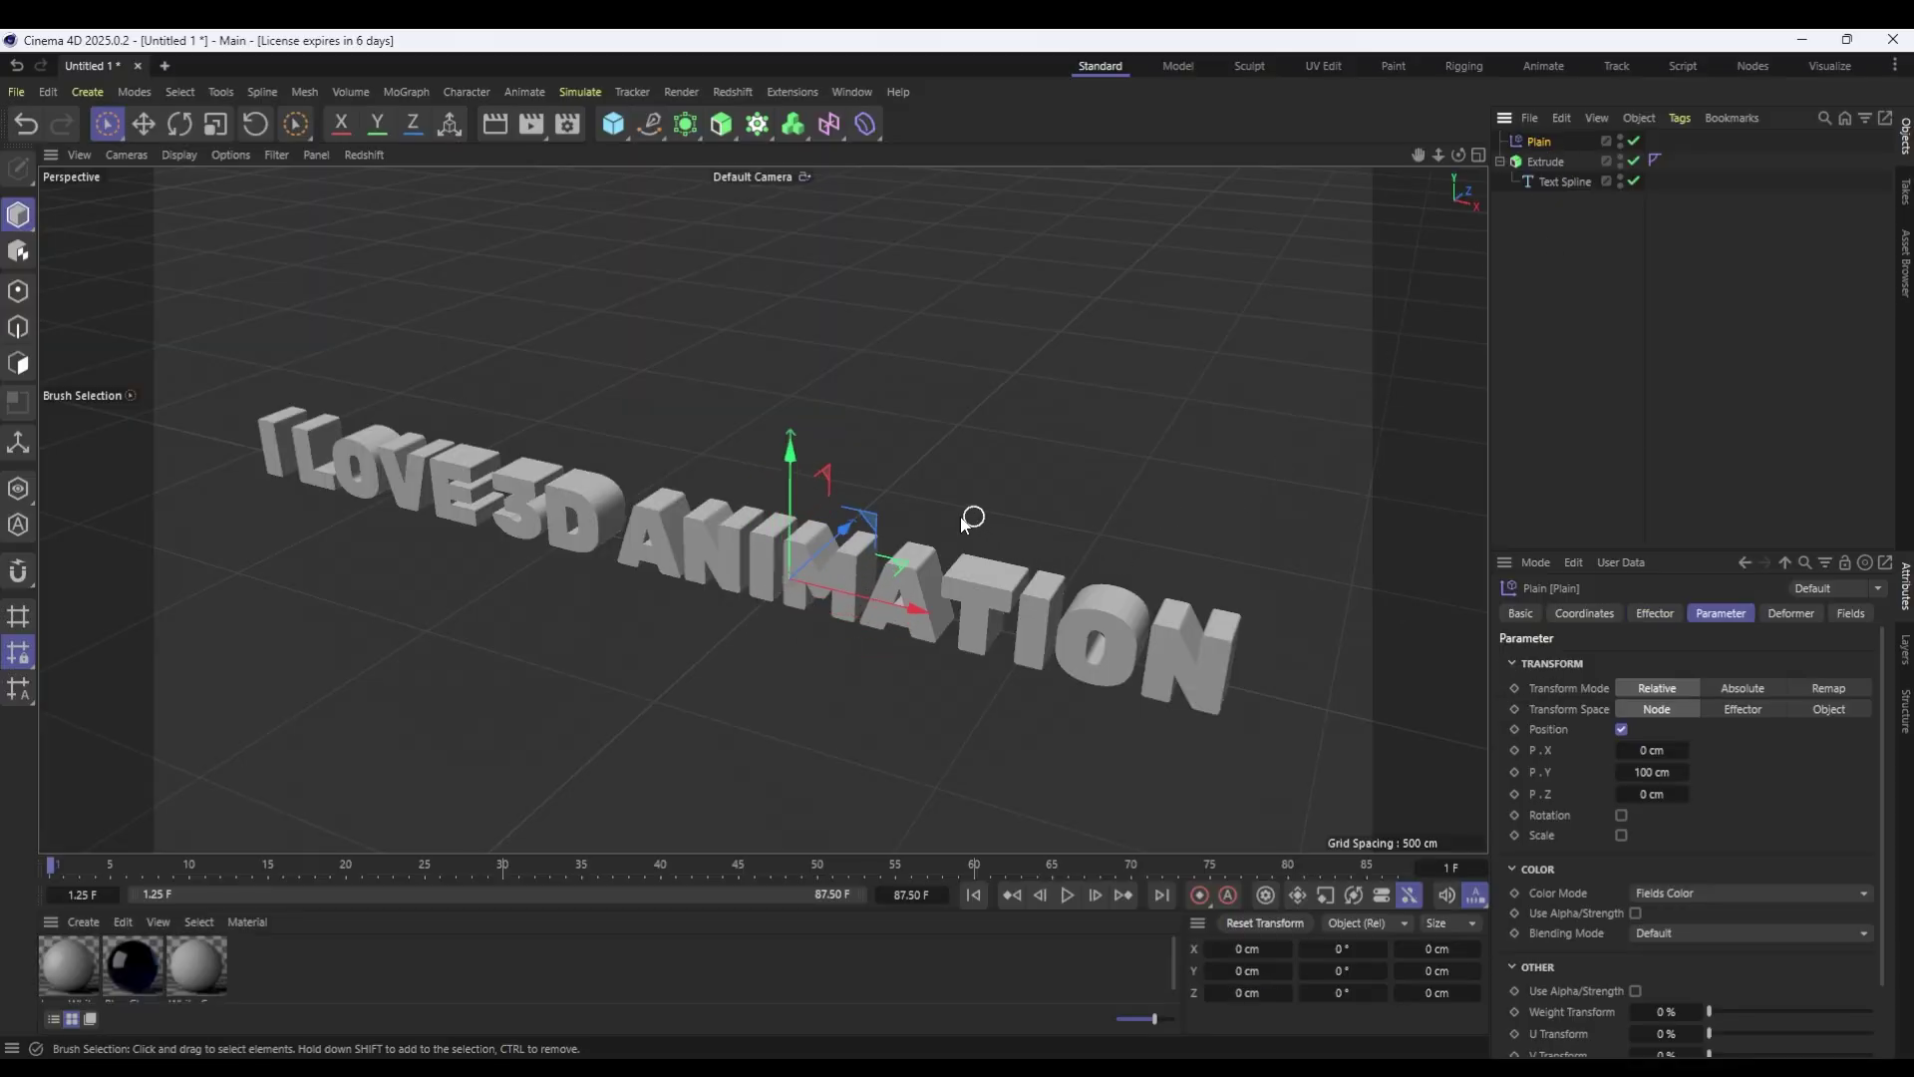
pyautogui.moveTo(897, 602); pyautogui.dragTo(875, 530)
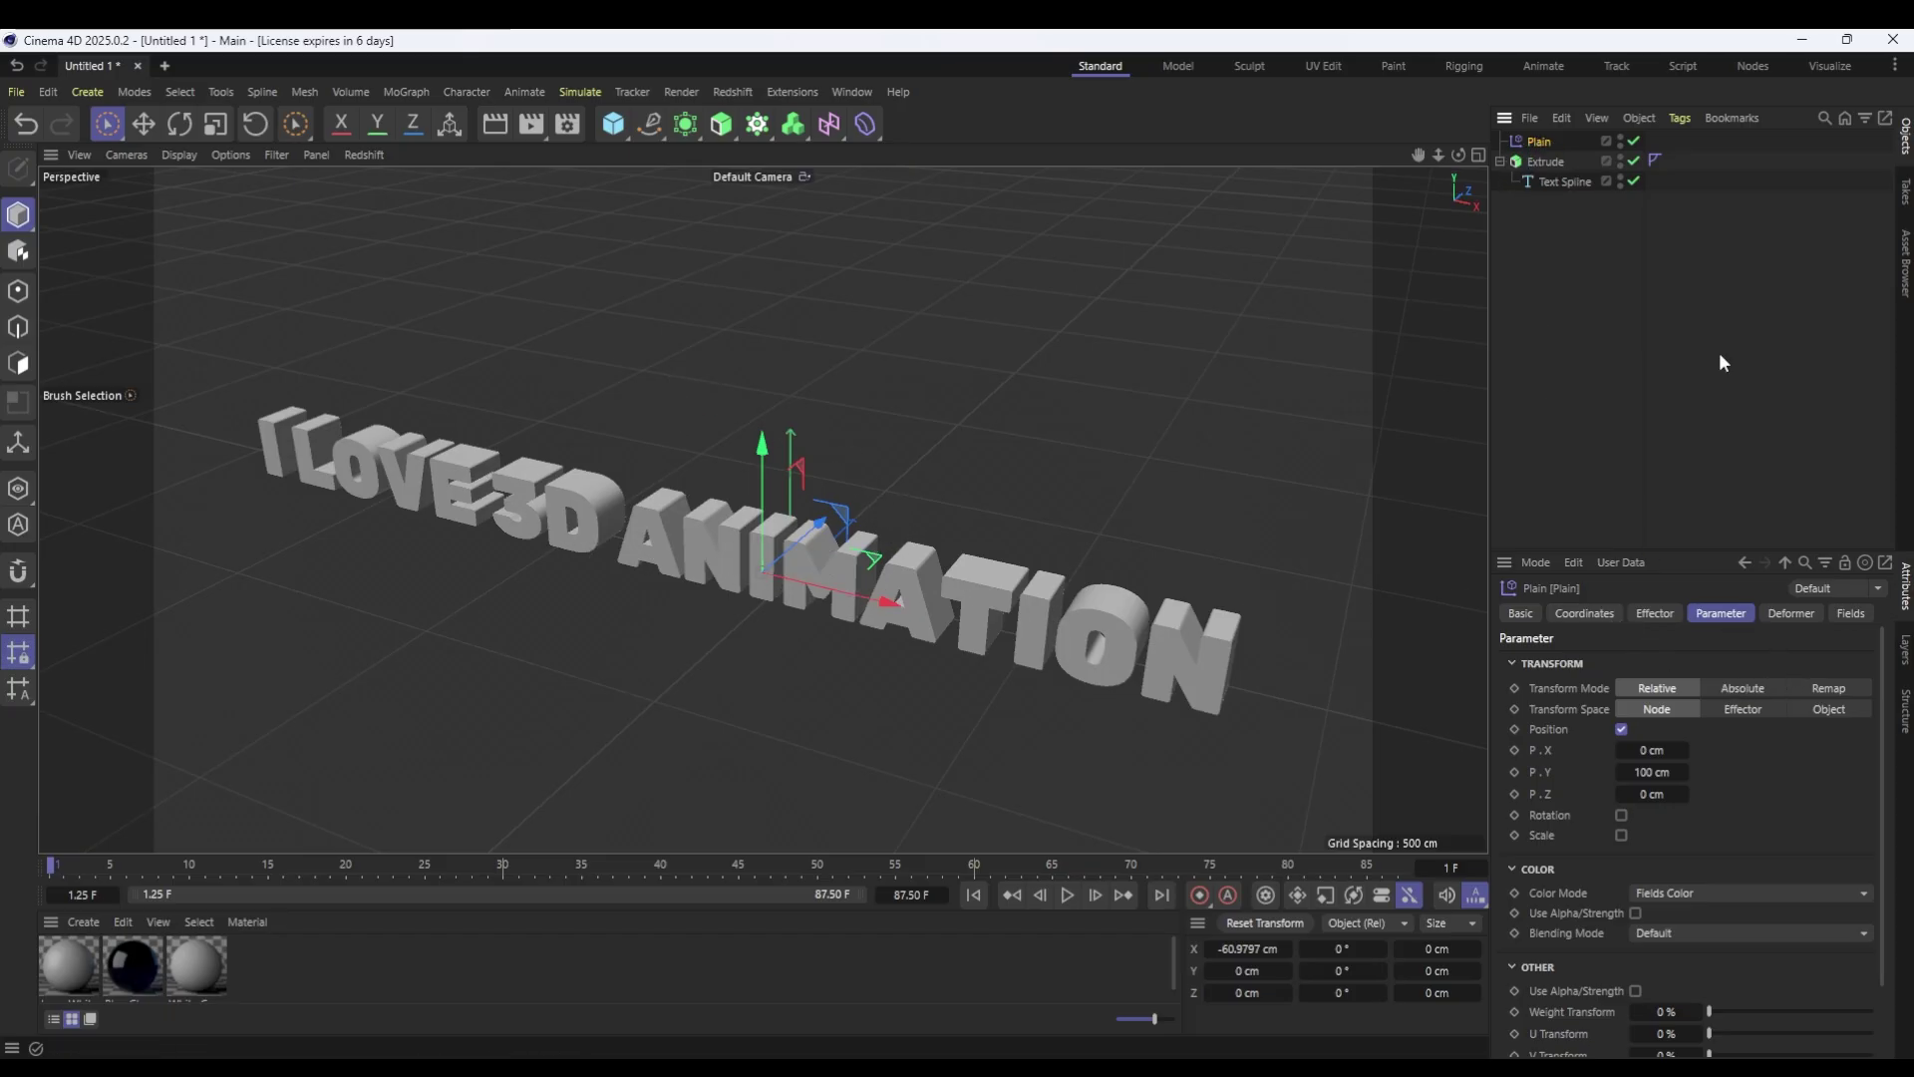
pyautogui.moveTo(1539, 141); pyautogui.dragTo(1540, 159)
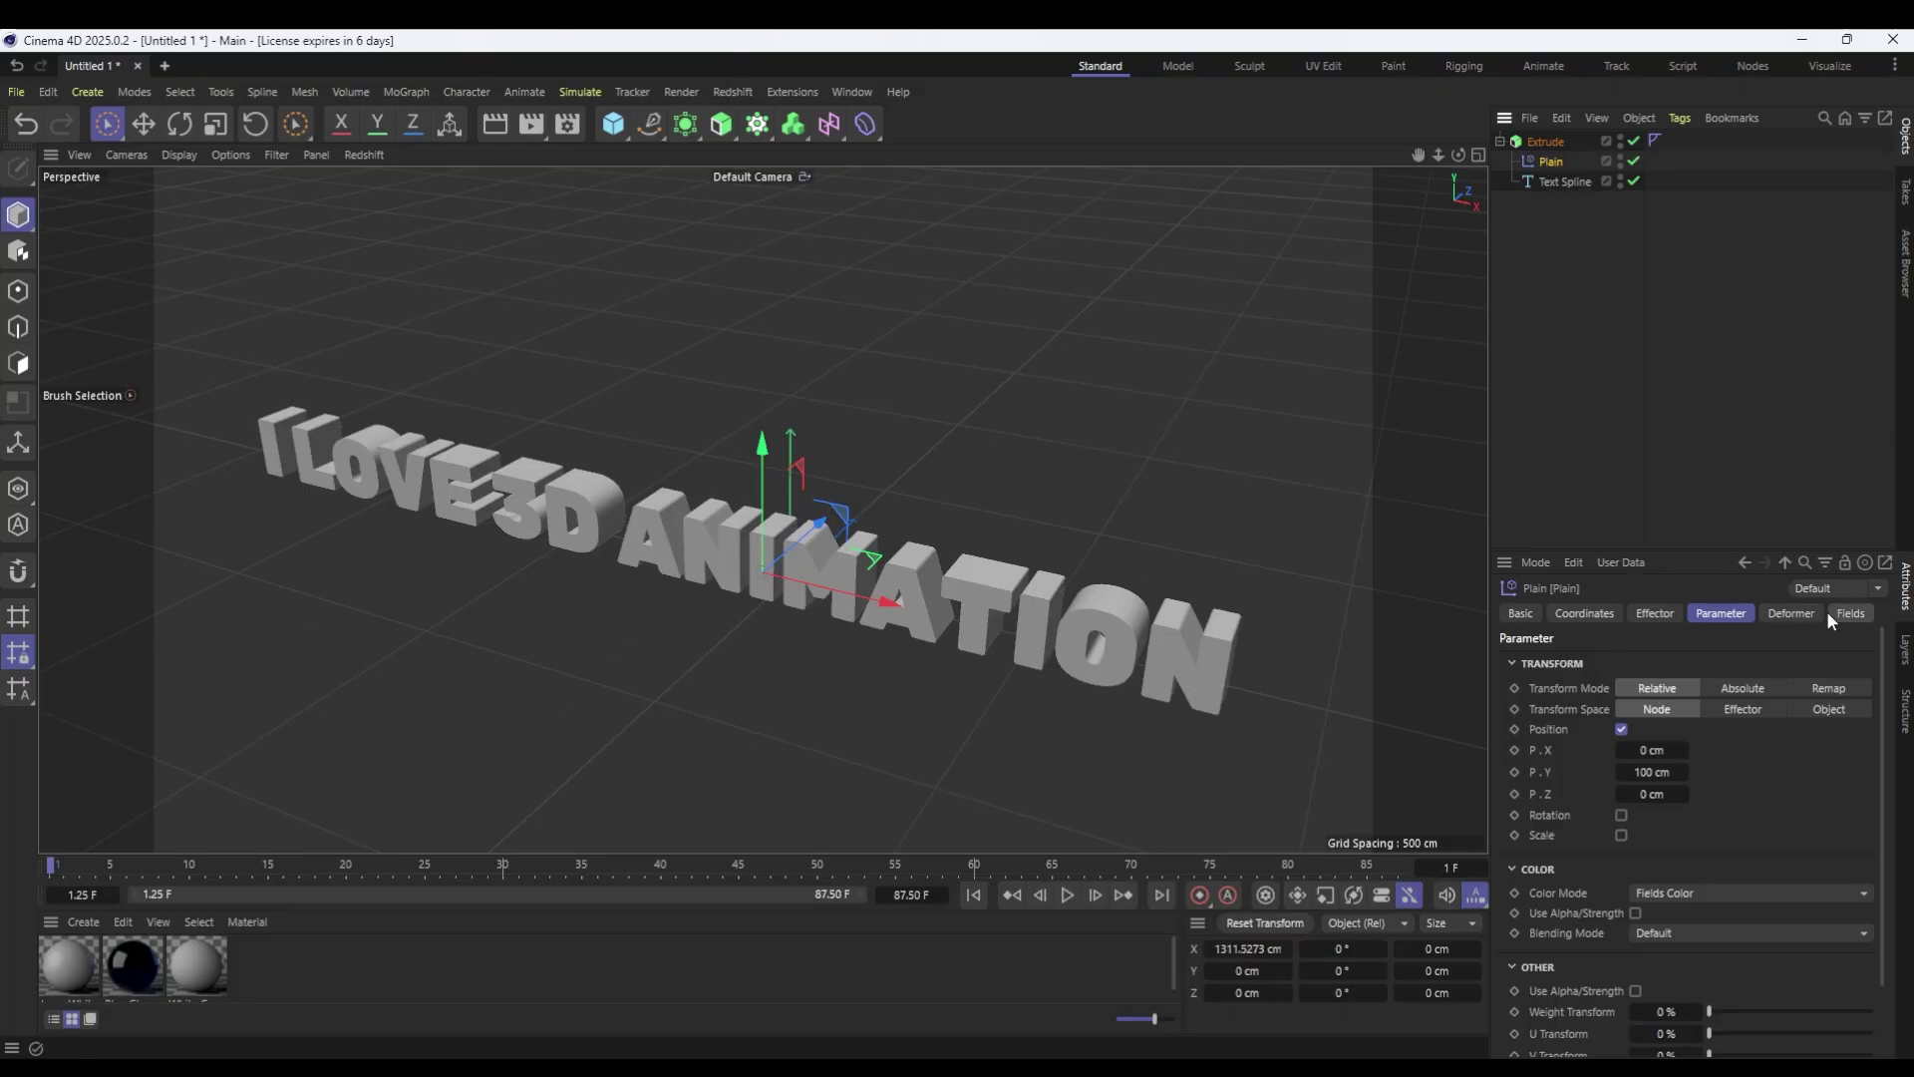
# Set the Plain effector's Deformer to Object and reset its Y position offset to 0 cm.
pyautogui.click(1794, 613)
pyautogui.click(1706, 661)
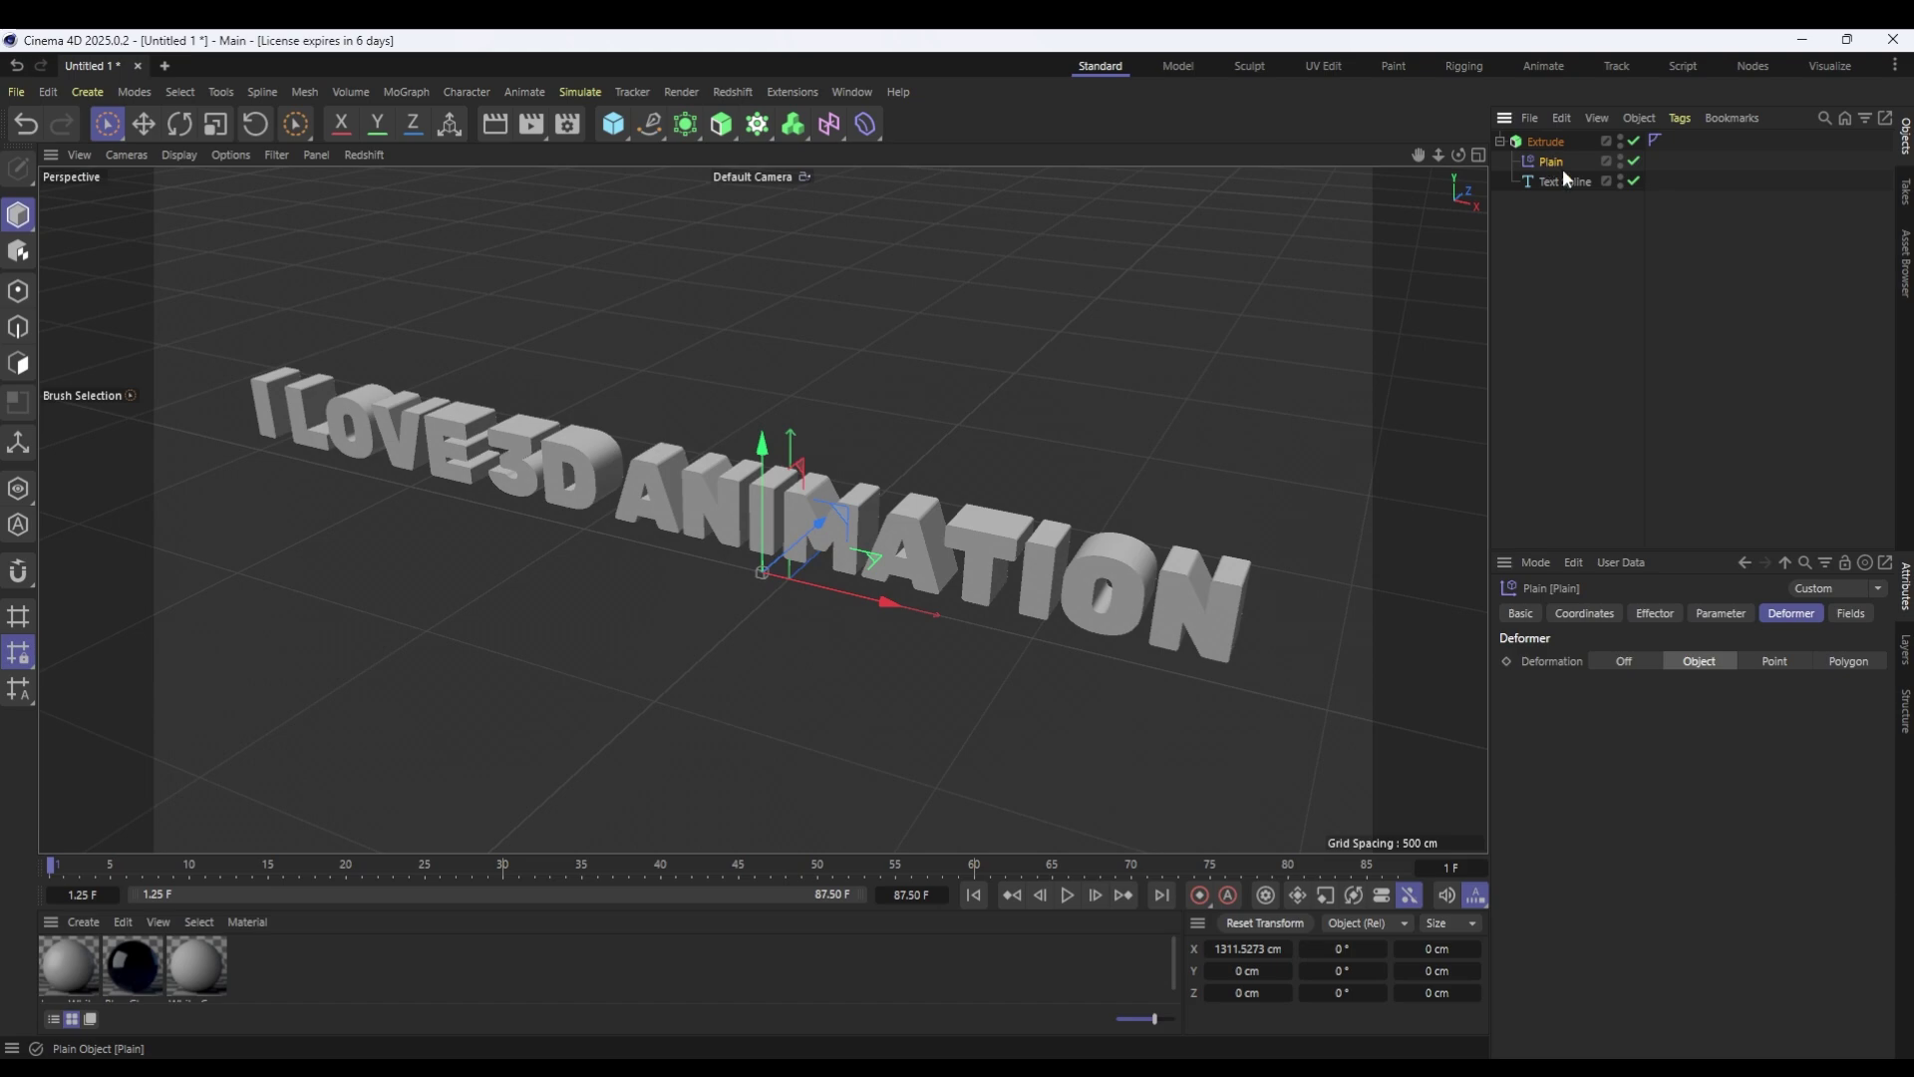
pyautogui.click(1722, 613)
pyautogui.moveTo(1621, 772)
pyautogui.mouseDown()
pyautogui.moveTo(1635, 748)
pyautogui.moveTo(1621, 787)
pyautogui.moveTo(1621, 717)
pyautogui.moveTo(1620, 778)
pyautogui.mouseUp()
pyautogui.doubleClick(1652, 772)
pyautogui.write('00')
pyautogui.press('Return')
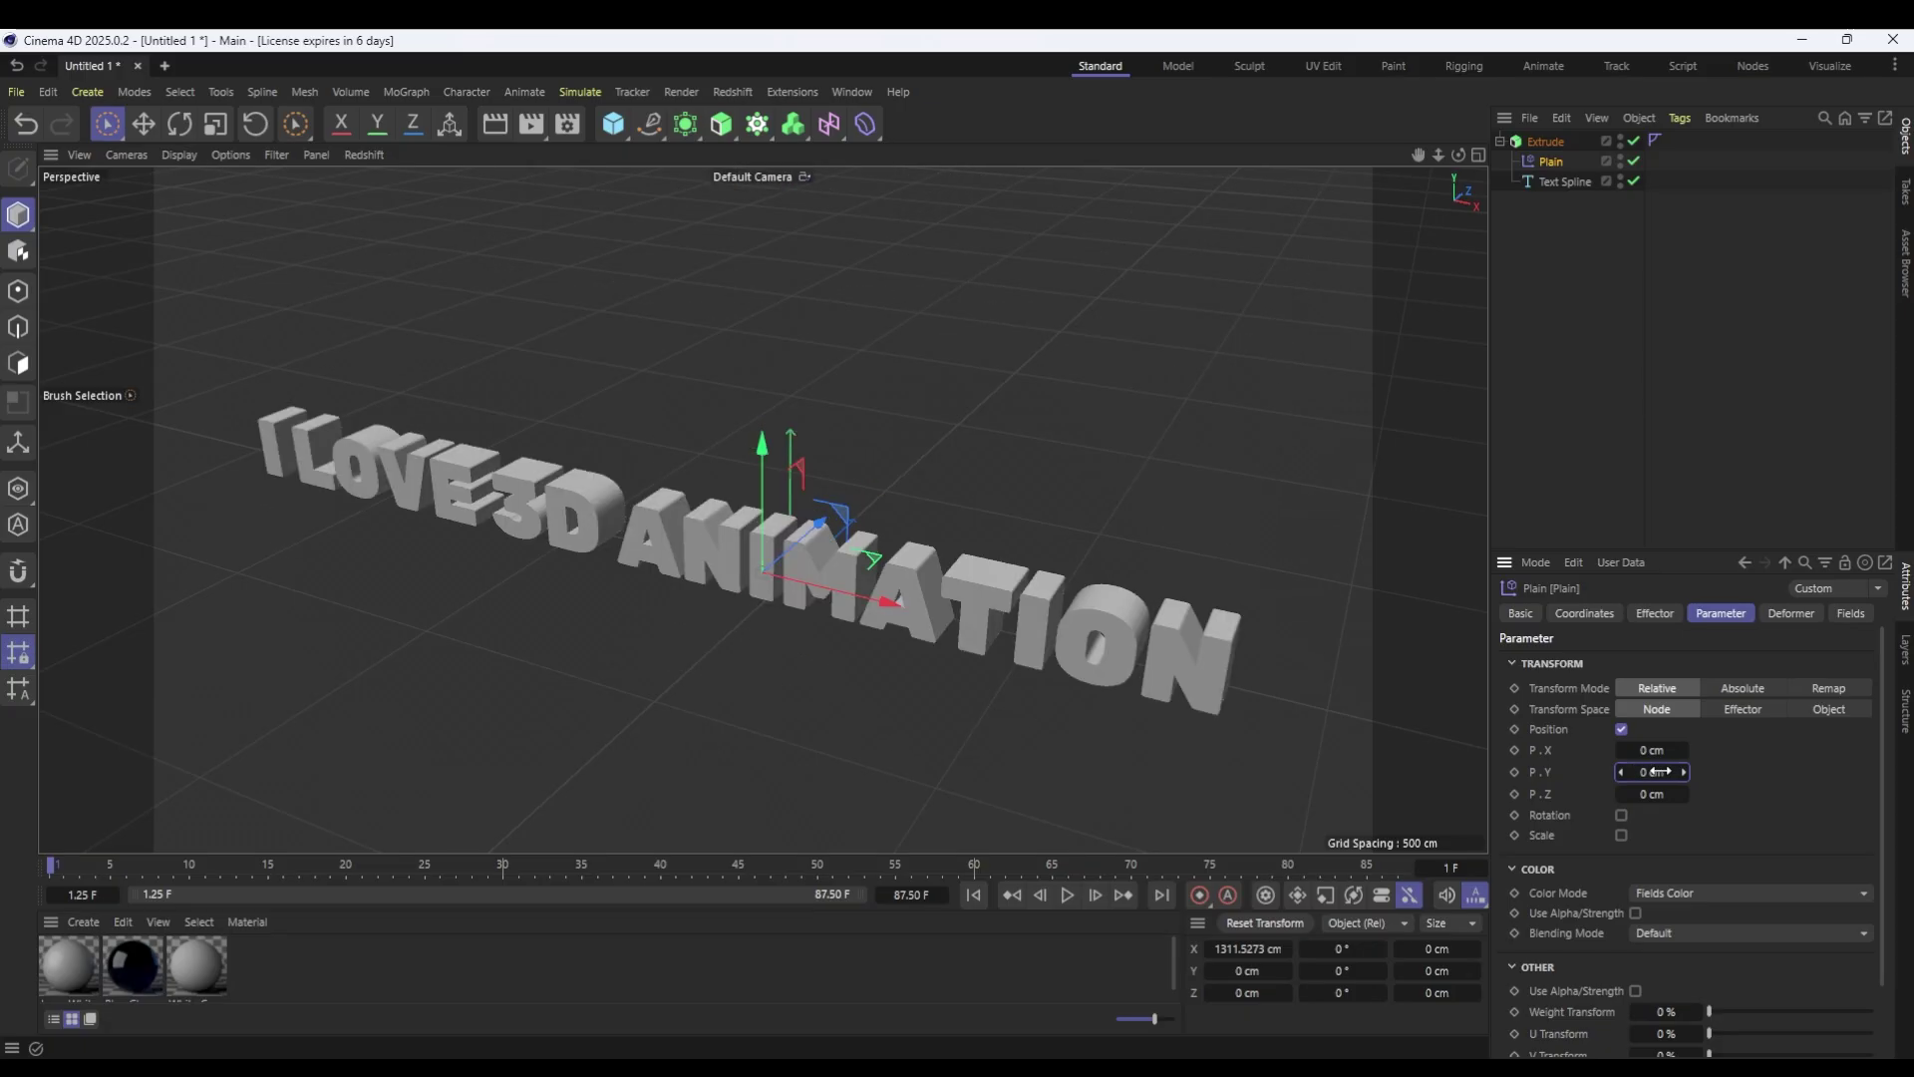
# Switch the effector from Position to Rotation with an R.P flip of -180°.
pyautogui.click(1622, 728)
pyautogui.click(1621, 749)
pyautogui.moveTo(1651, 792); pyautogui.dragTo(1580, 791)
pyautogui.doubleClick(1663, 791)
pyautogui.write('-180')
pyautogui.press('Return')
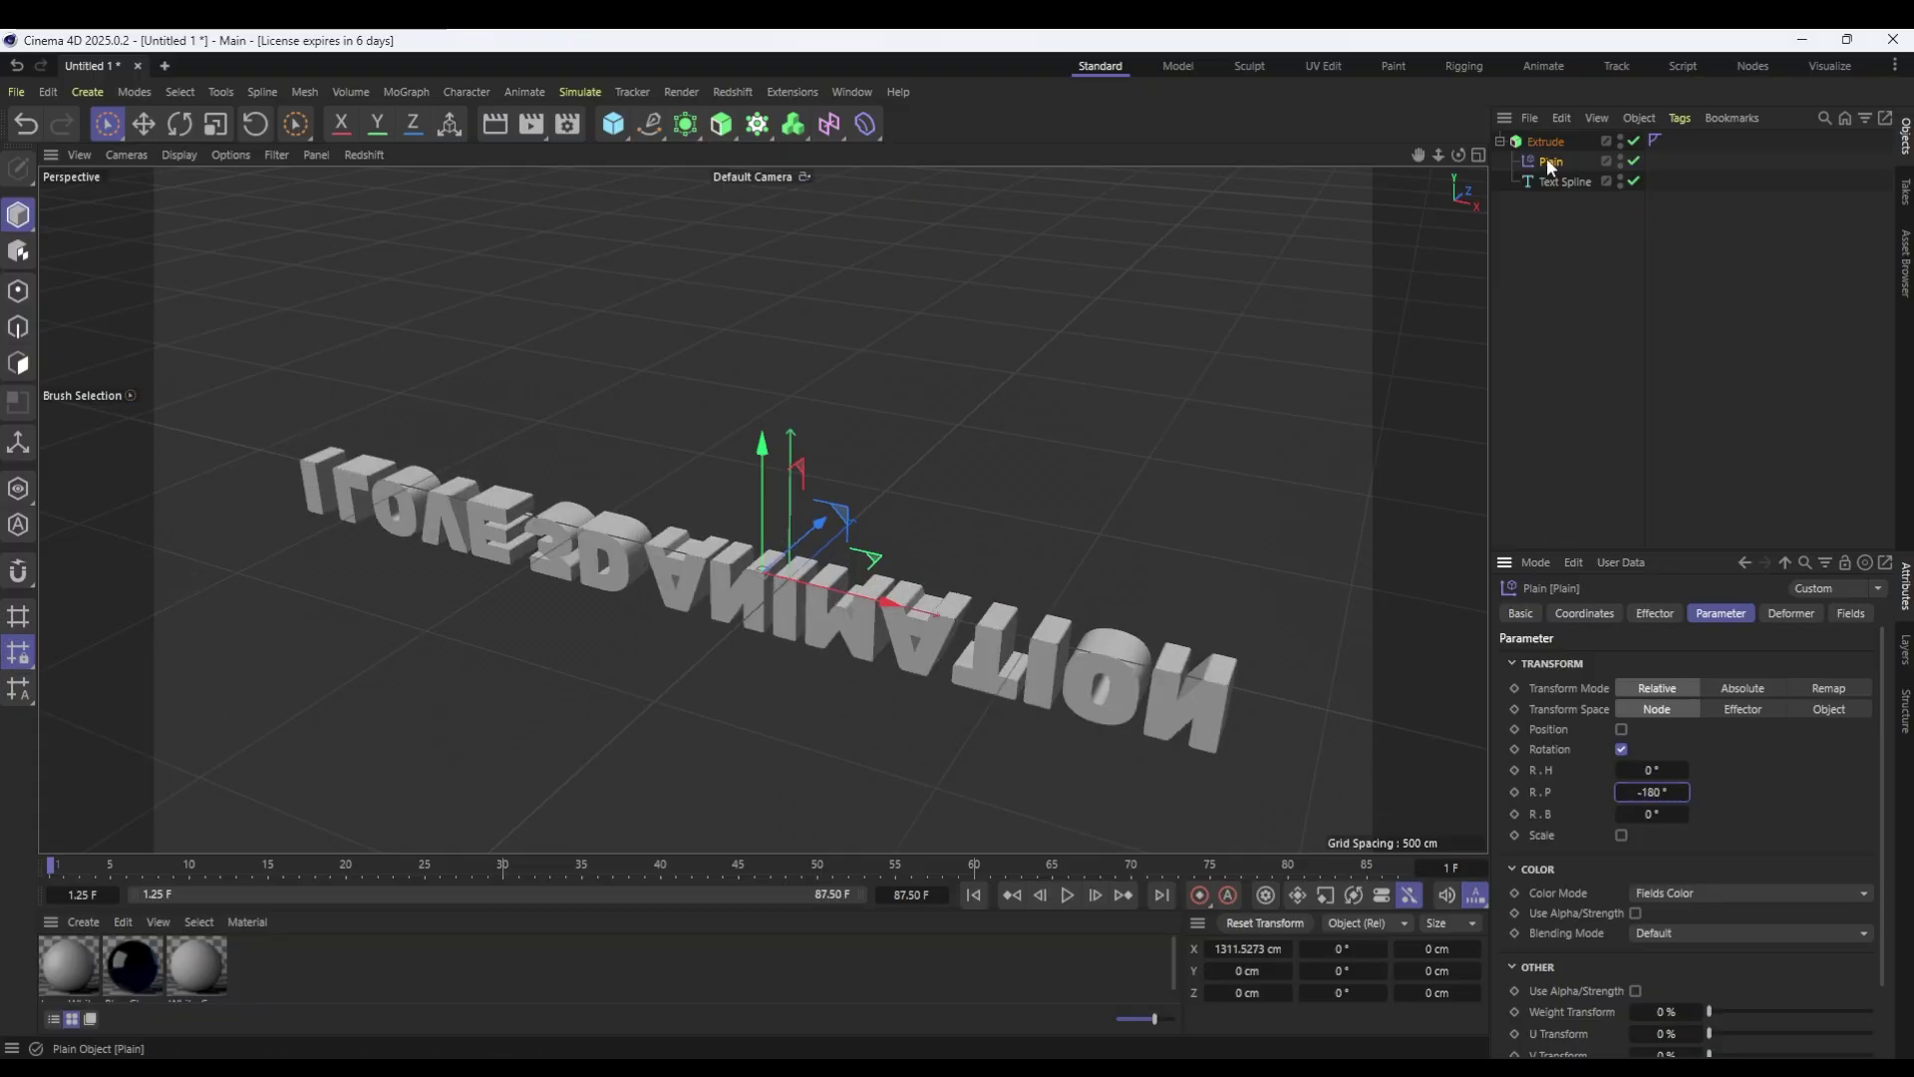
pyautogui.hotkey('ctrl', 'z')
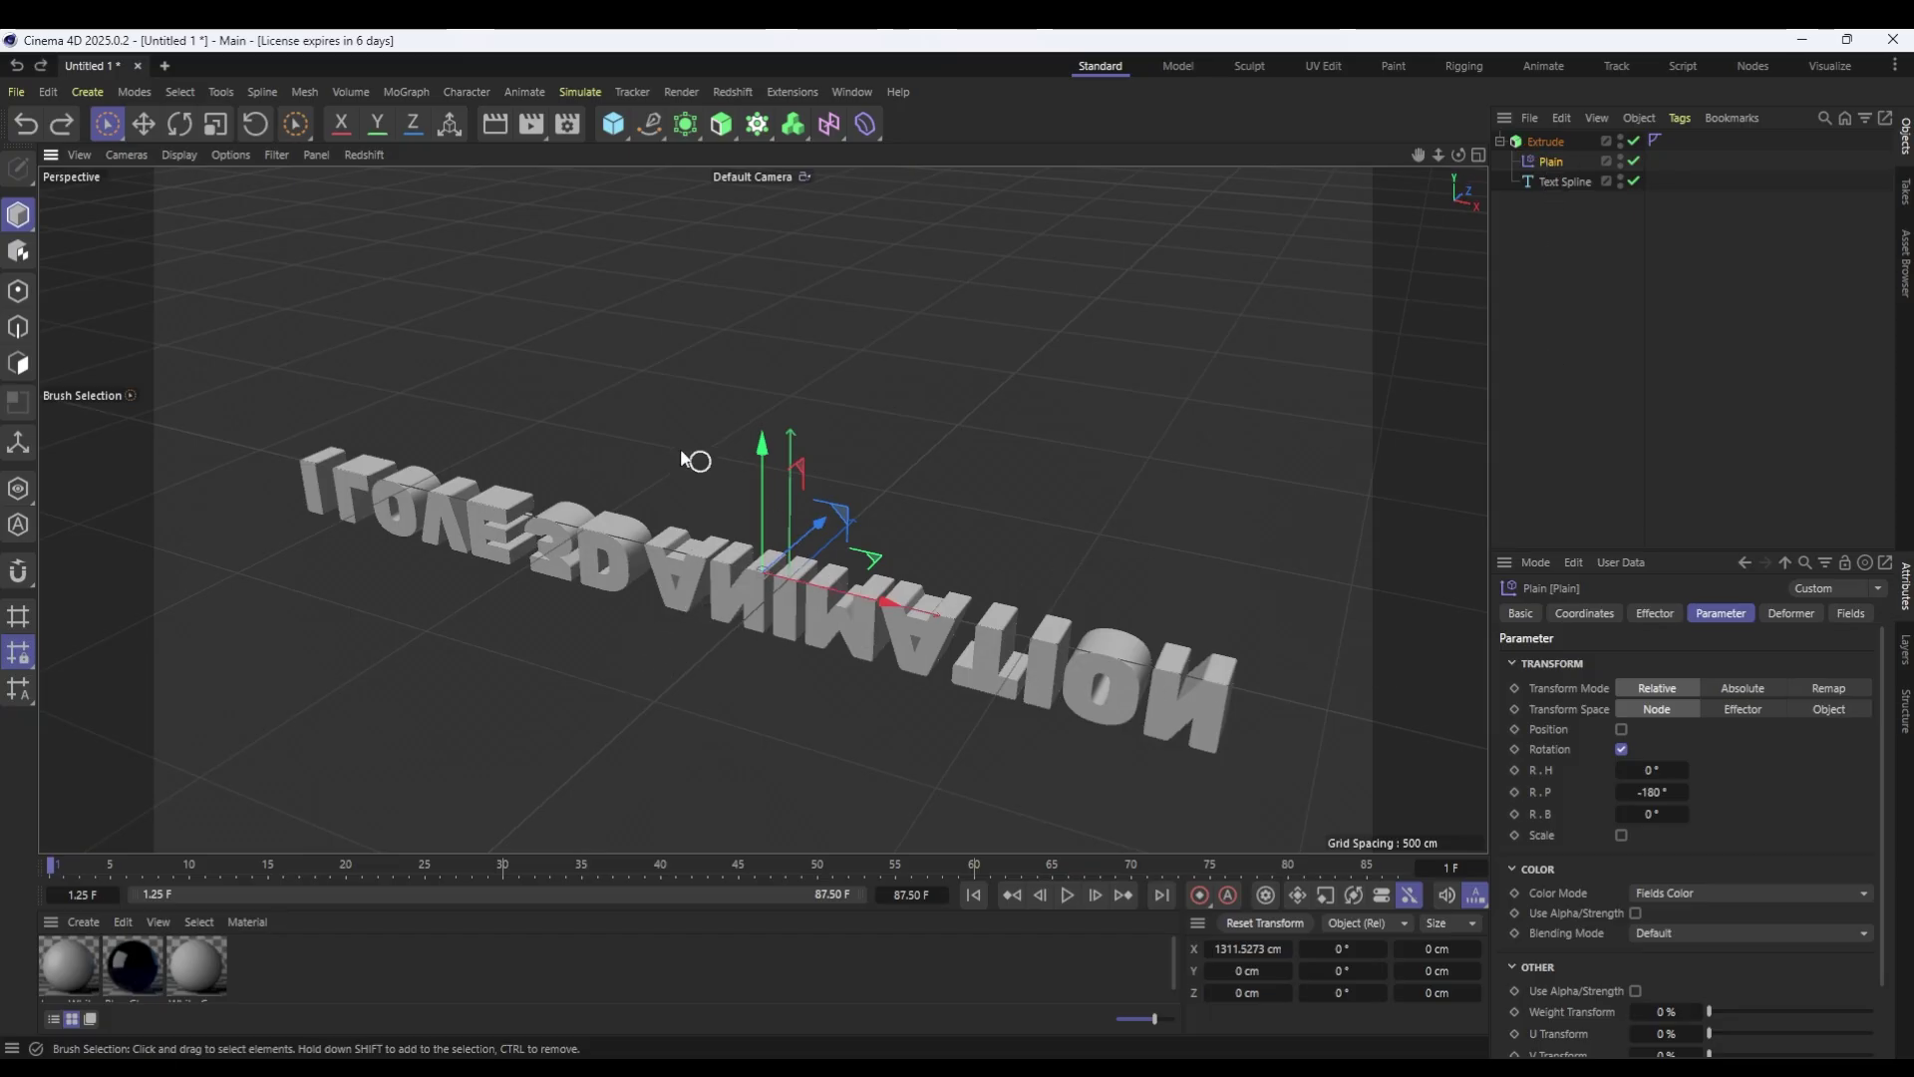
pyautogui.moveTo(790, 575); pyautogui.dragTo(874, 648)
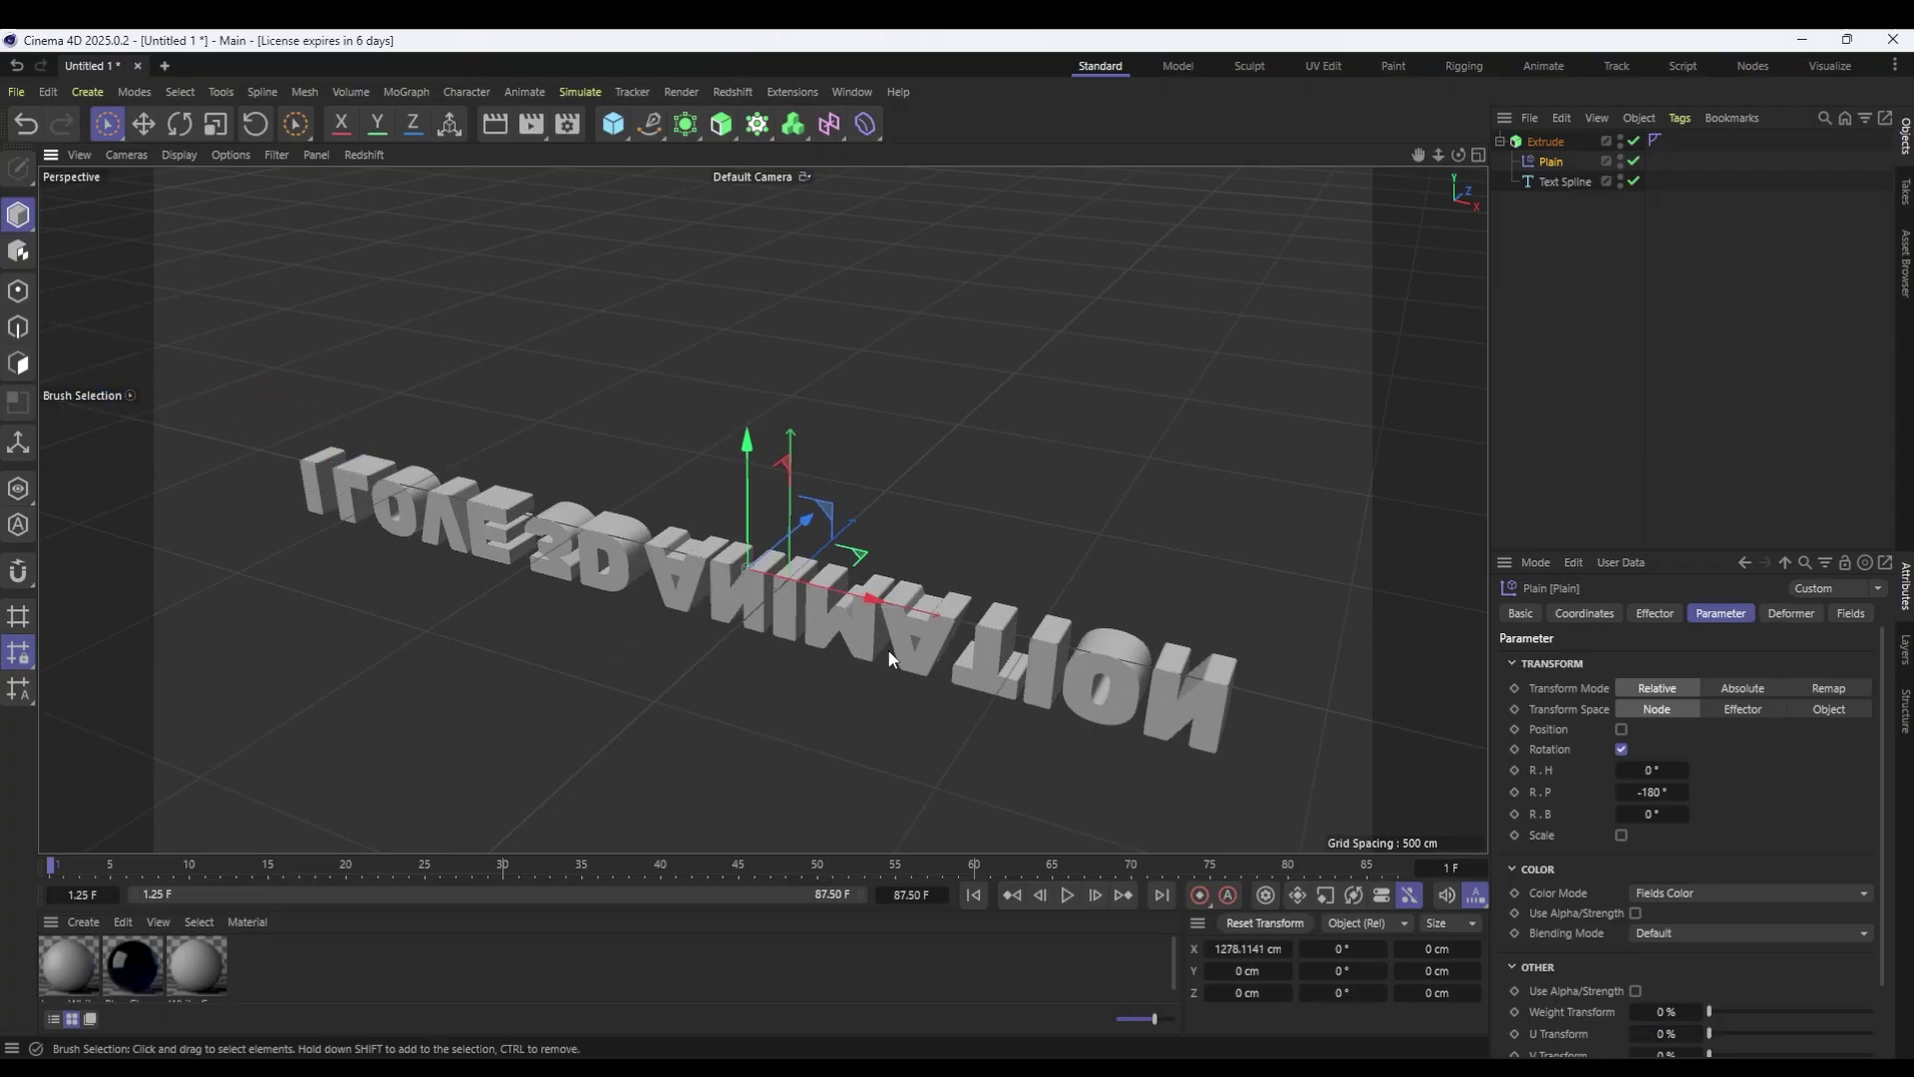
pyautogui.click(1850, 614)
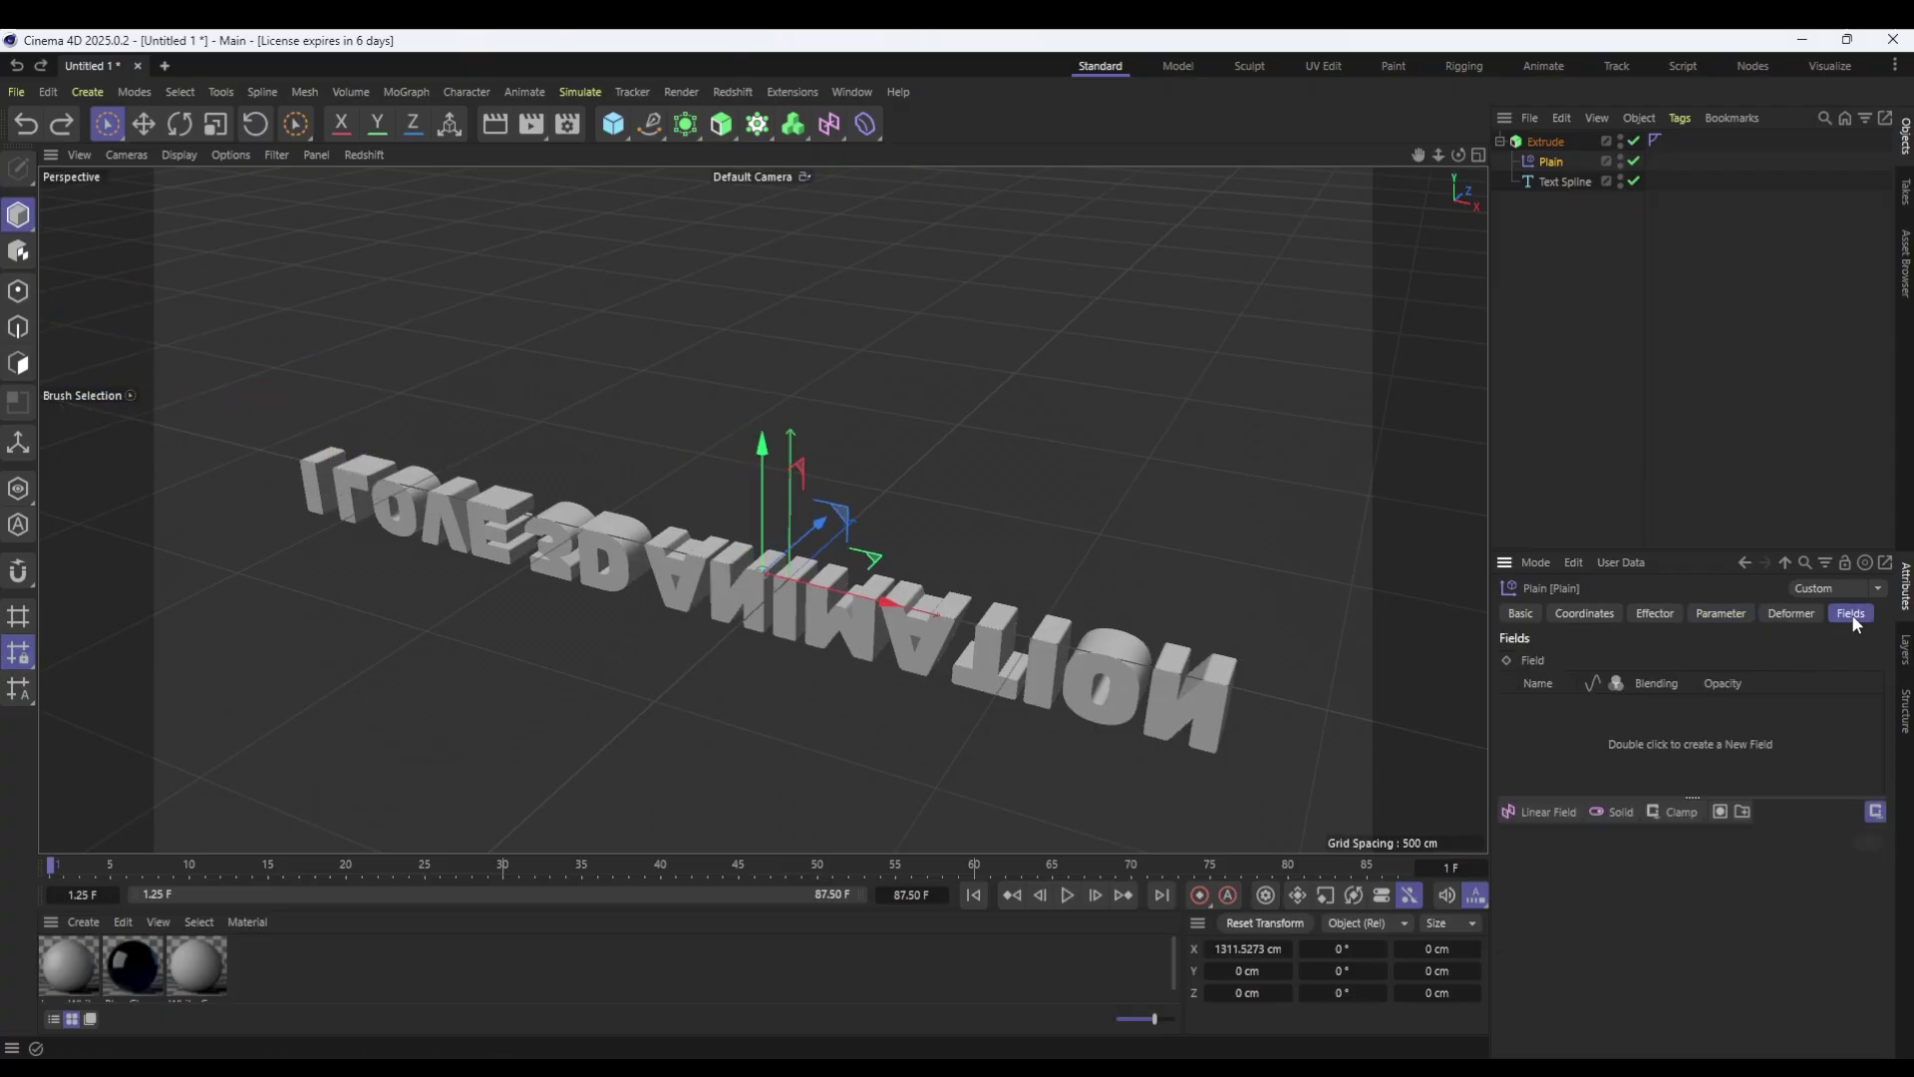
# Add a Linear Field to the Plain effector, stretched to about 413.5 cm.
pyautogui.click(1545, 813)
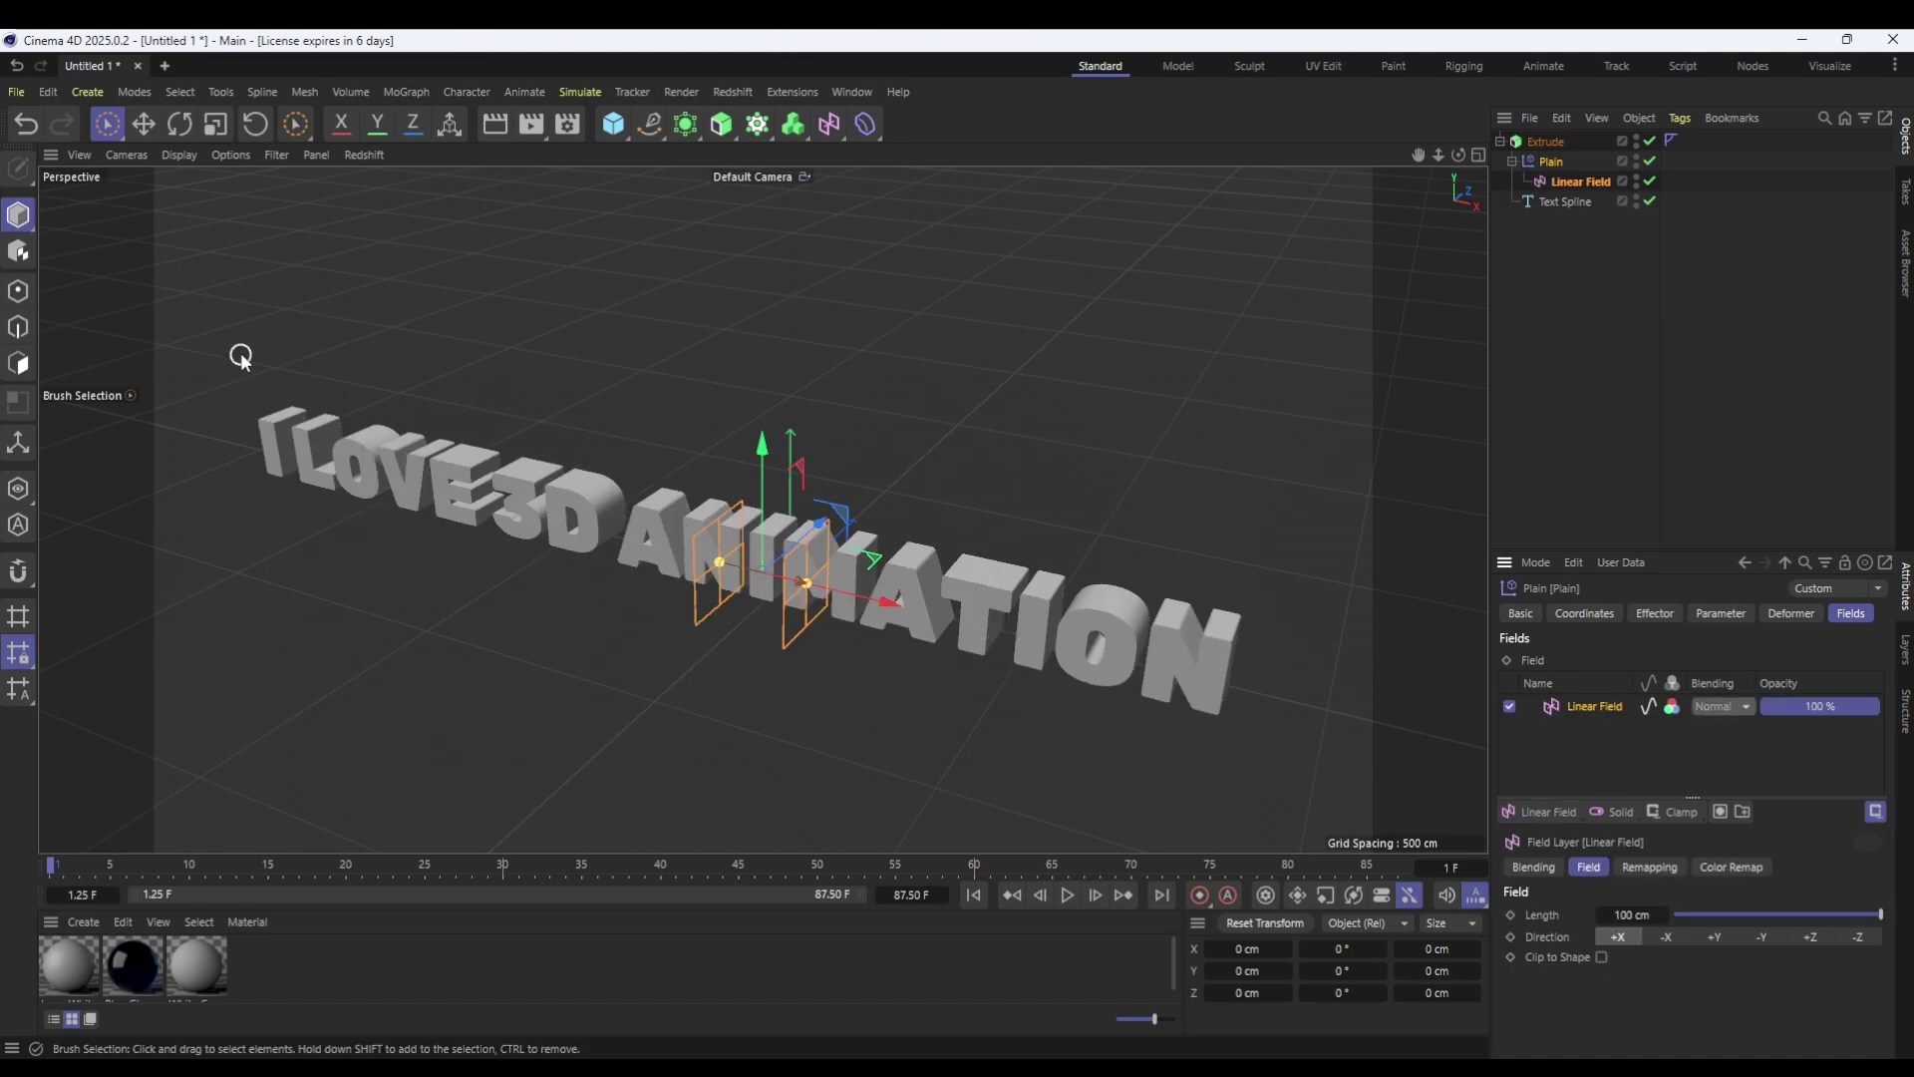
pyautogui.moveTo(808, 584); pyautogui.dragTo(284, 455)
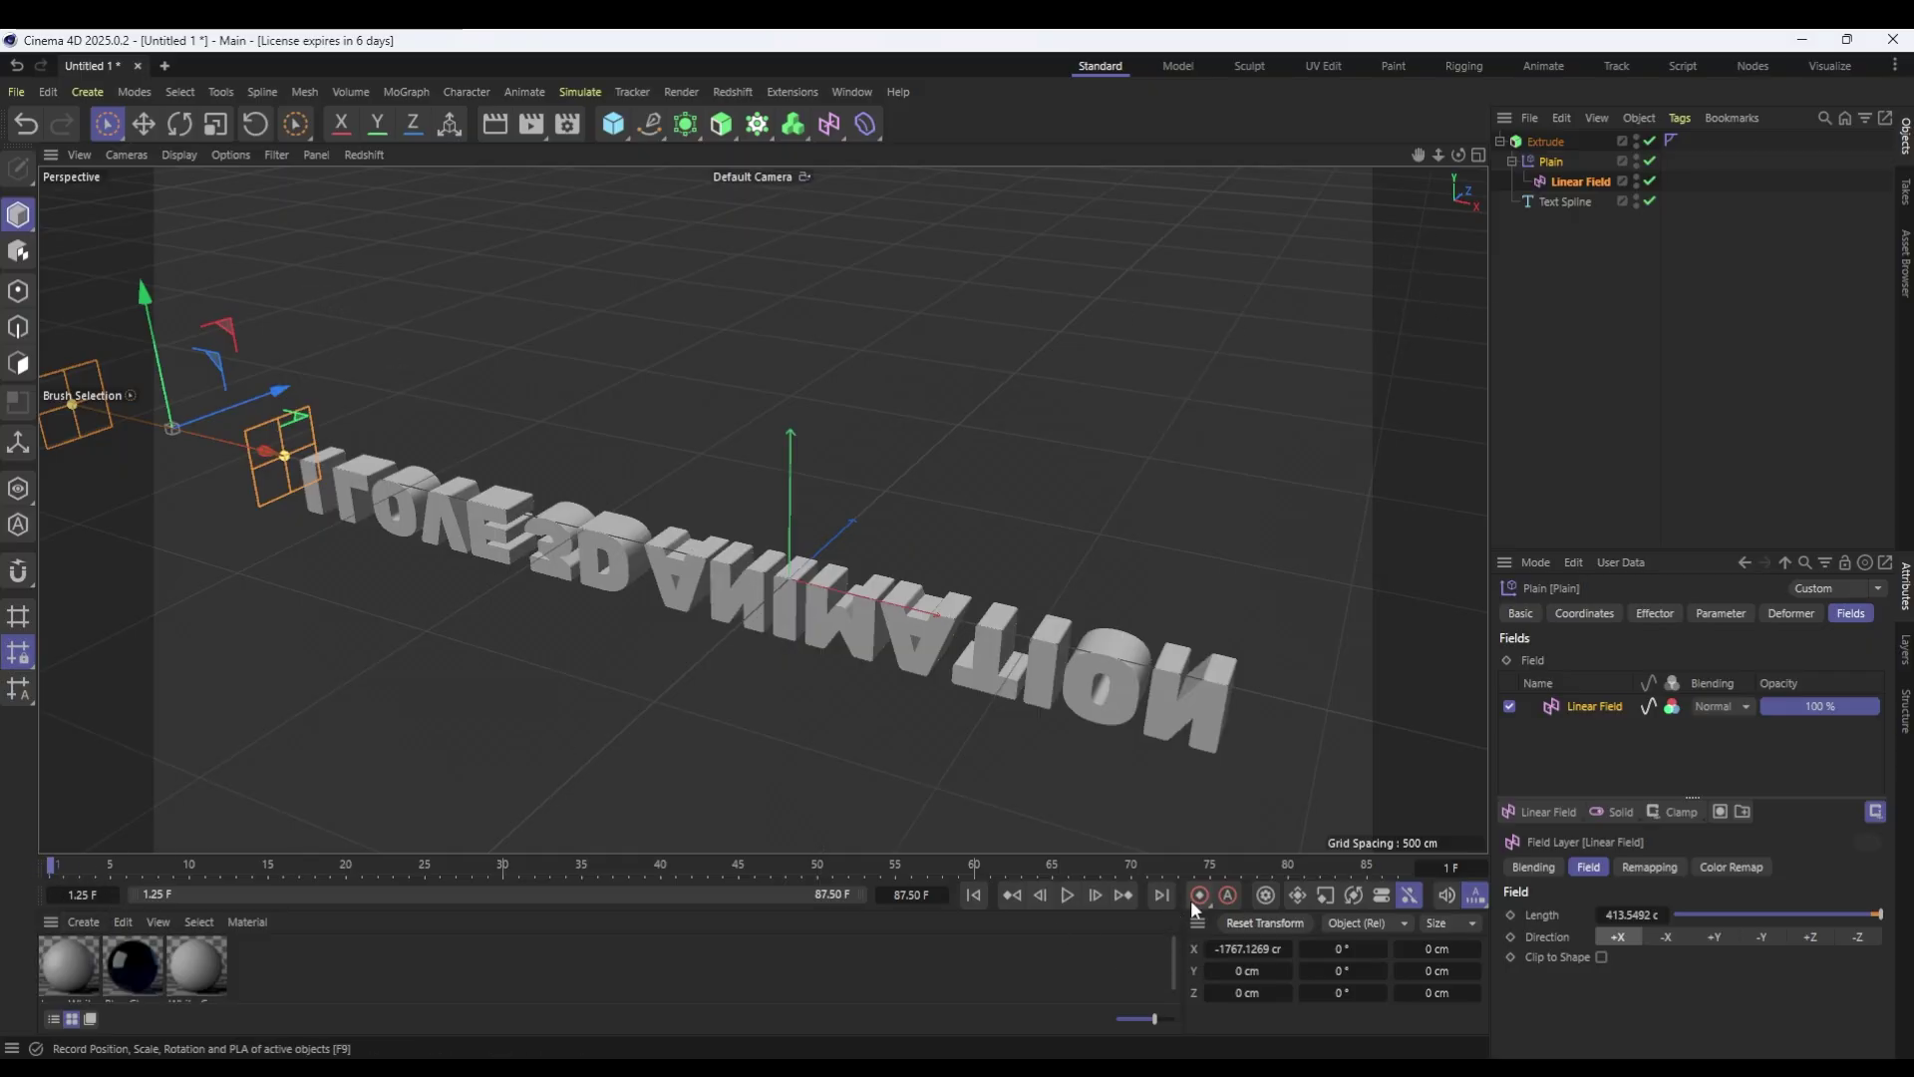
pyautogui.click(1571, 183)
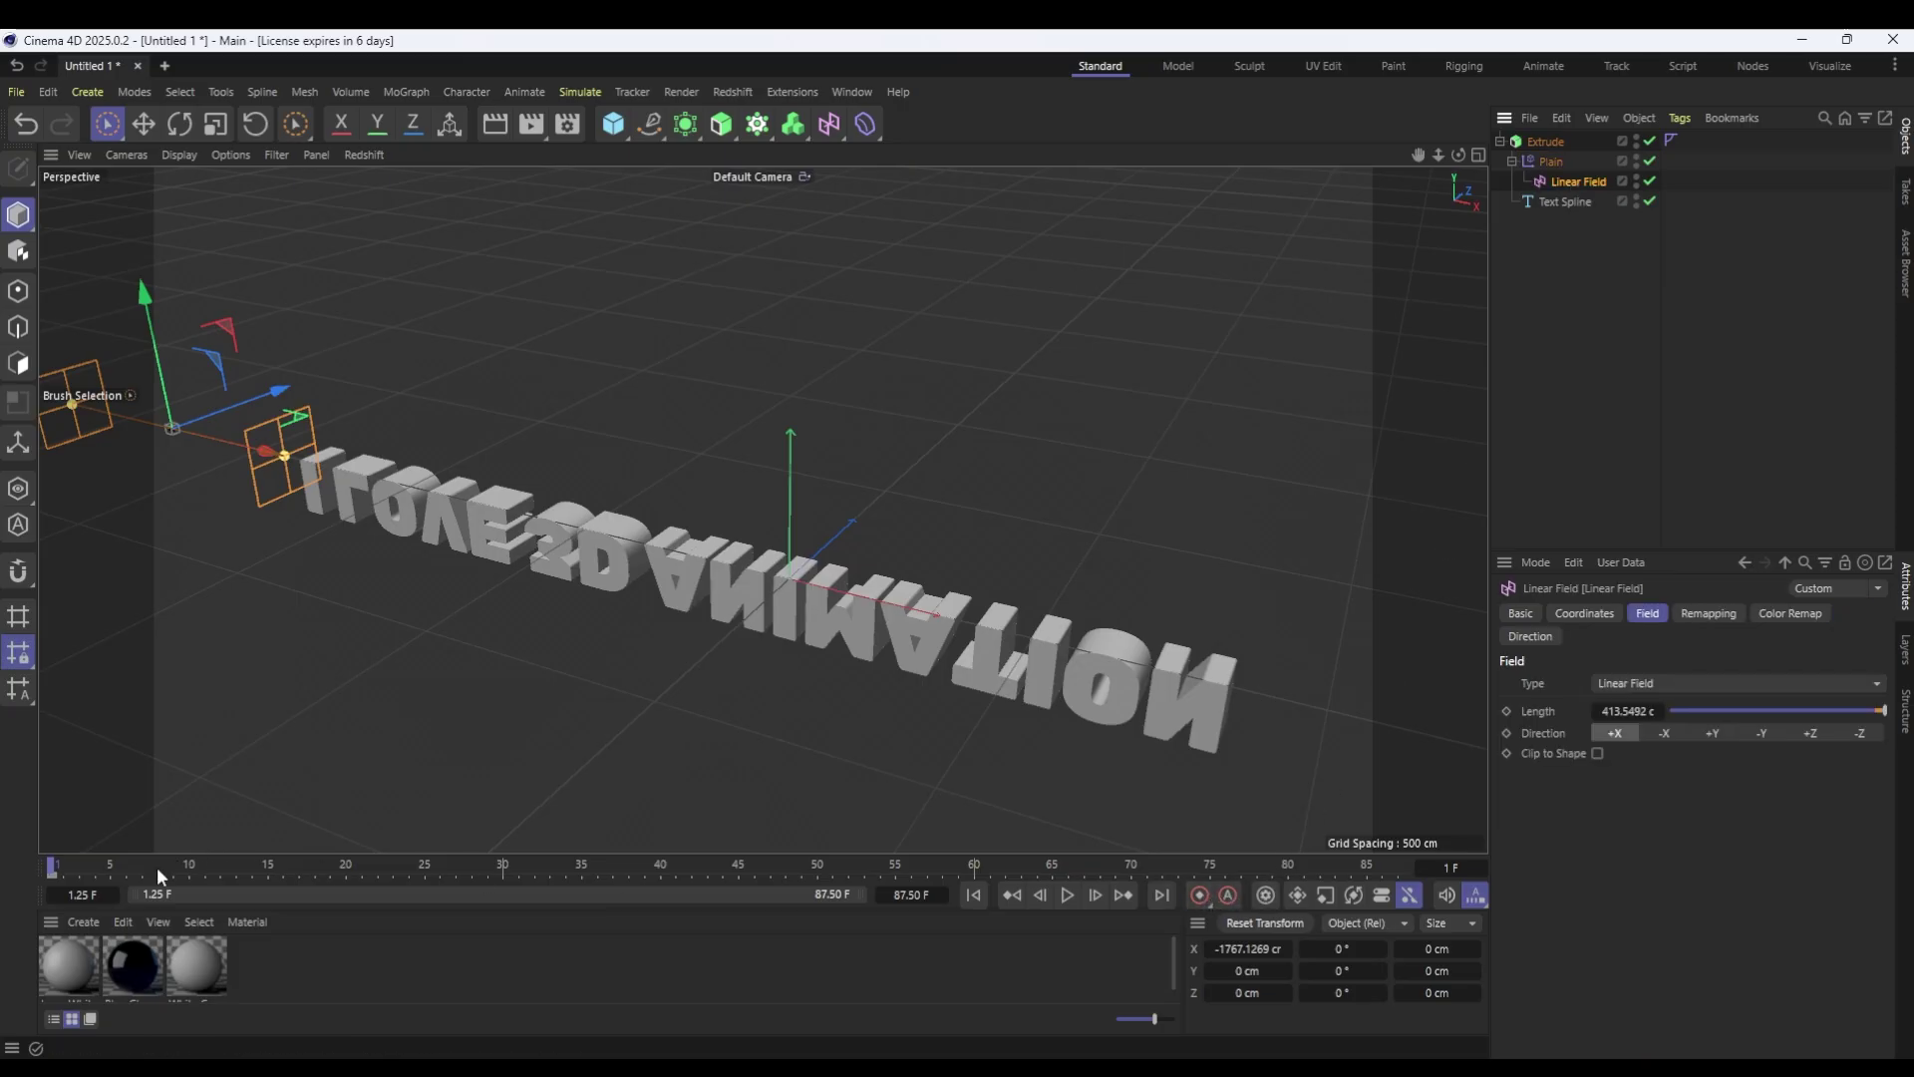
# At frame 30, move the Linear Field past the text and keyframe its position.
pyautogui.moveTo(482, 867); pyautogui.dragTo(500, 864)
pyautogui.moveTo(247, 447); pyautogui.dragTo(502, 534)
pyautogui.click(1199, 897)
pyautogui.click(974, 894)
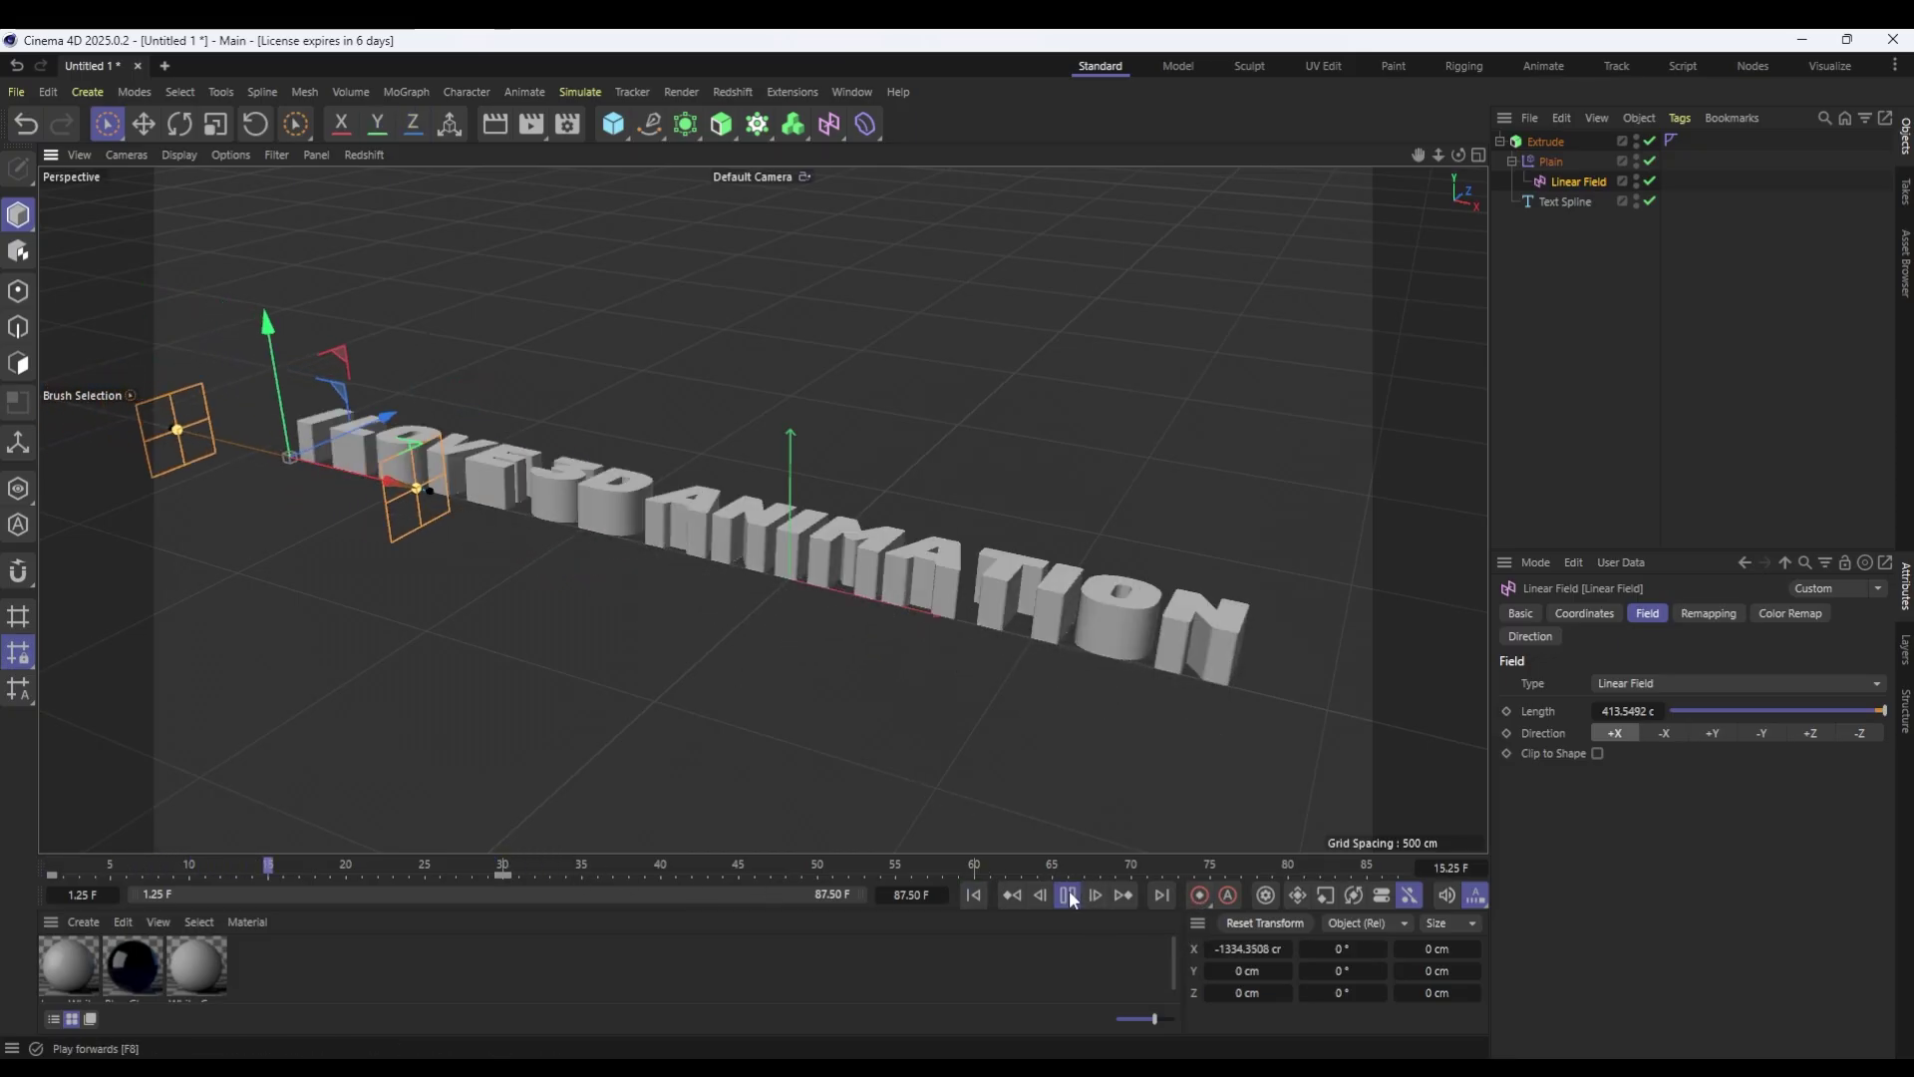
# Set the scene end frame to 40 and play back the letter flip.
pyautogui.click(1068, 894)
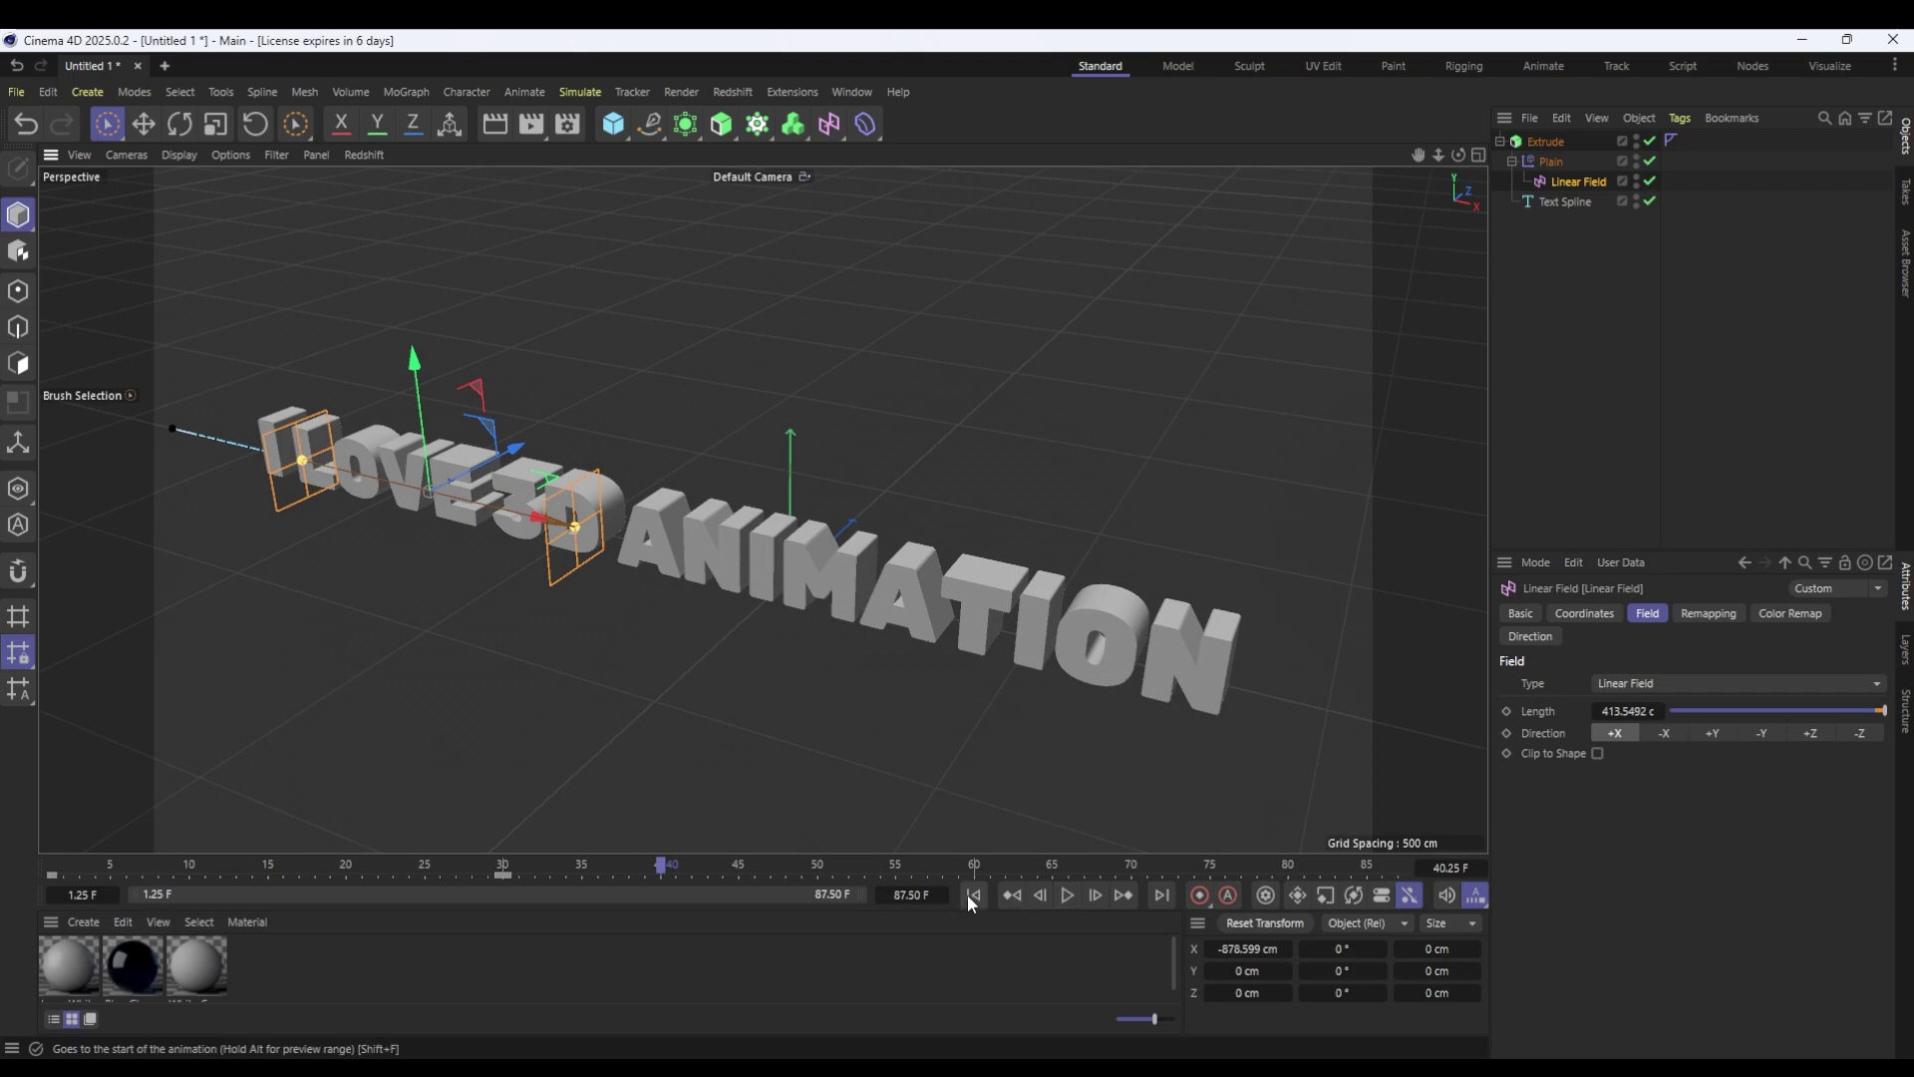
pyautogui.click(974, 894)
pyautogui.click(1067, 895)
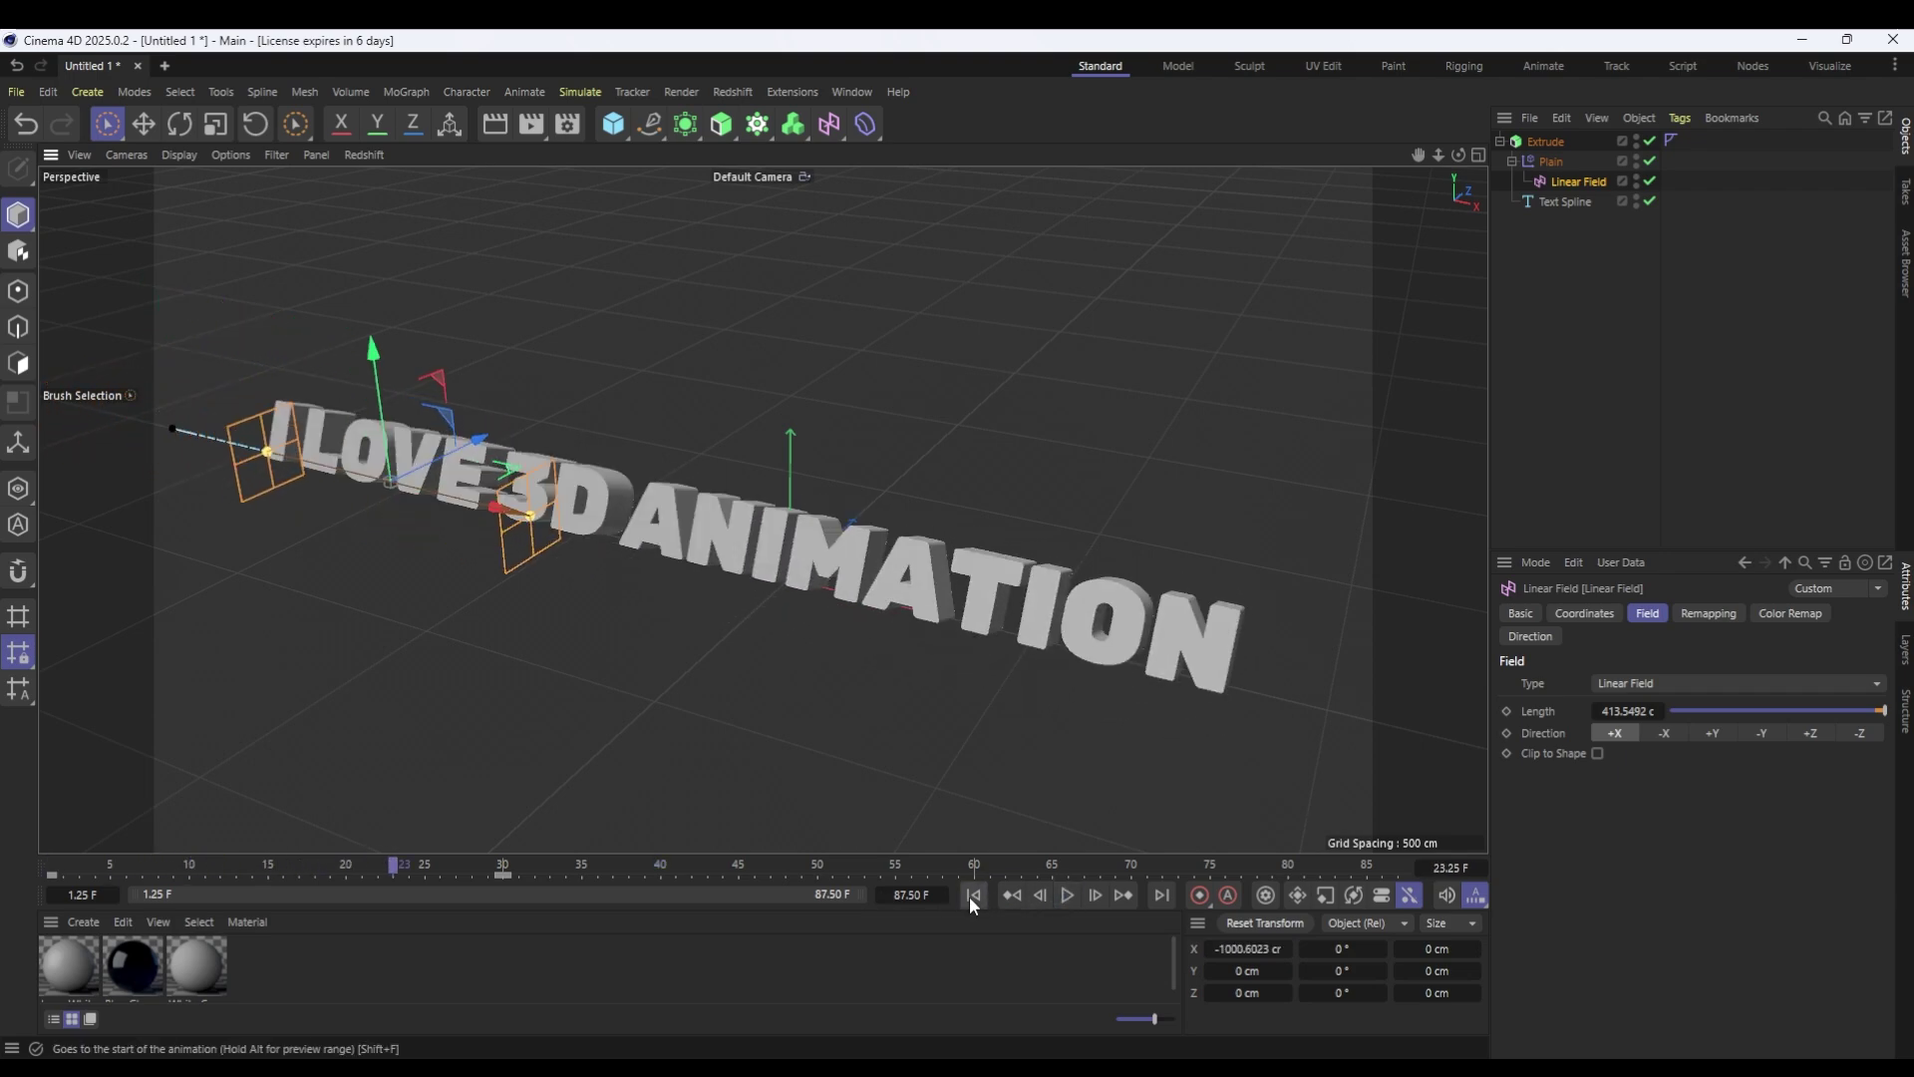
pyautogui.click(972, 895)
pyautogui.click(922, 895)
pyautogui.write('40')
pyautogui.press('Return')
pyautogui.click(1066, 895)
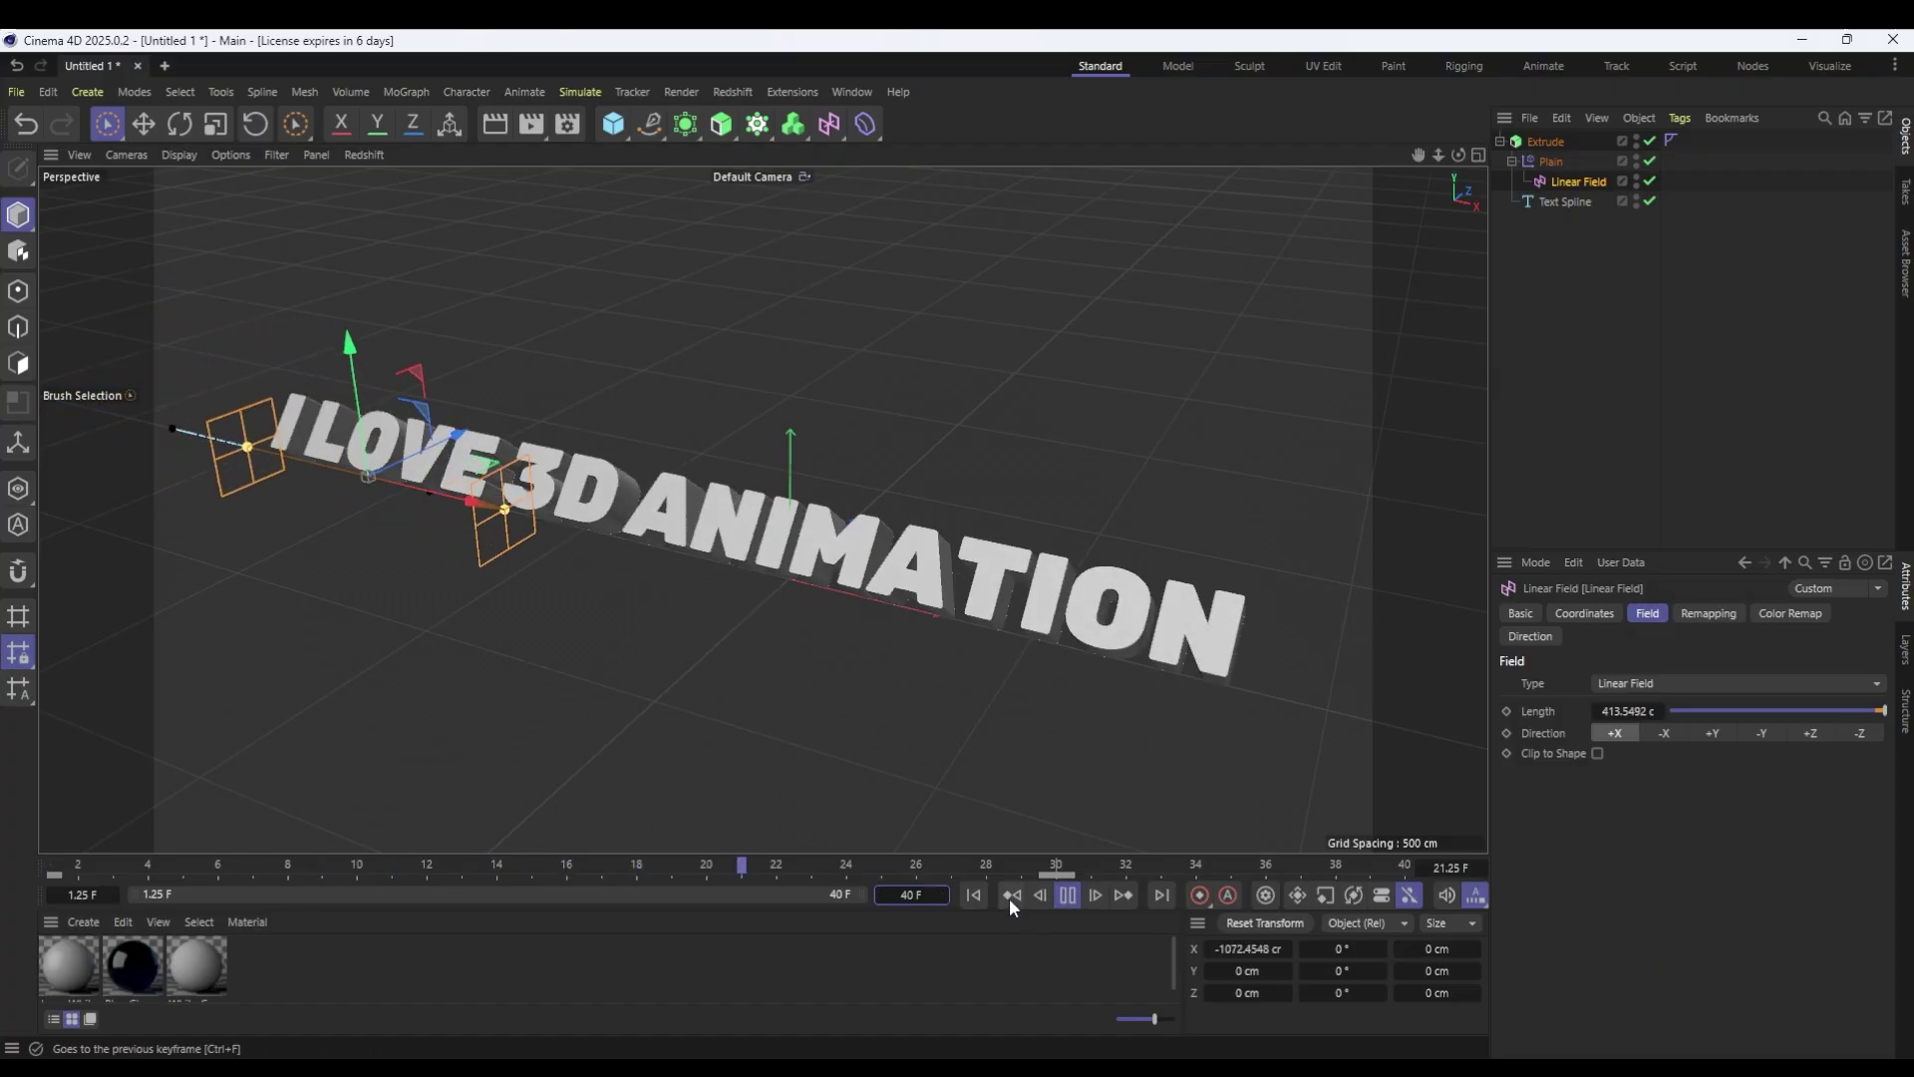
pyautogui.click(1065, 896)
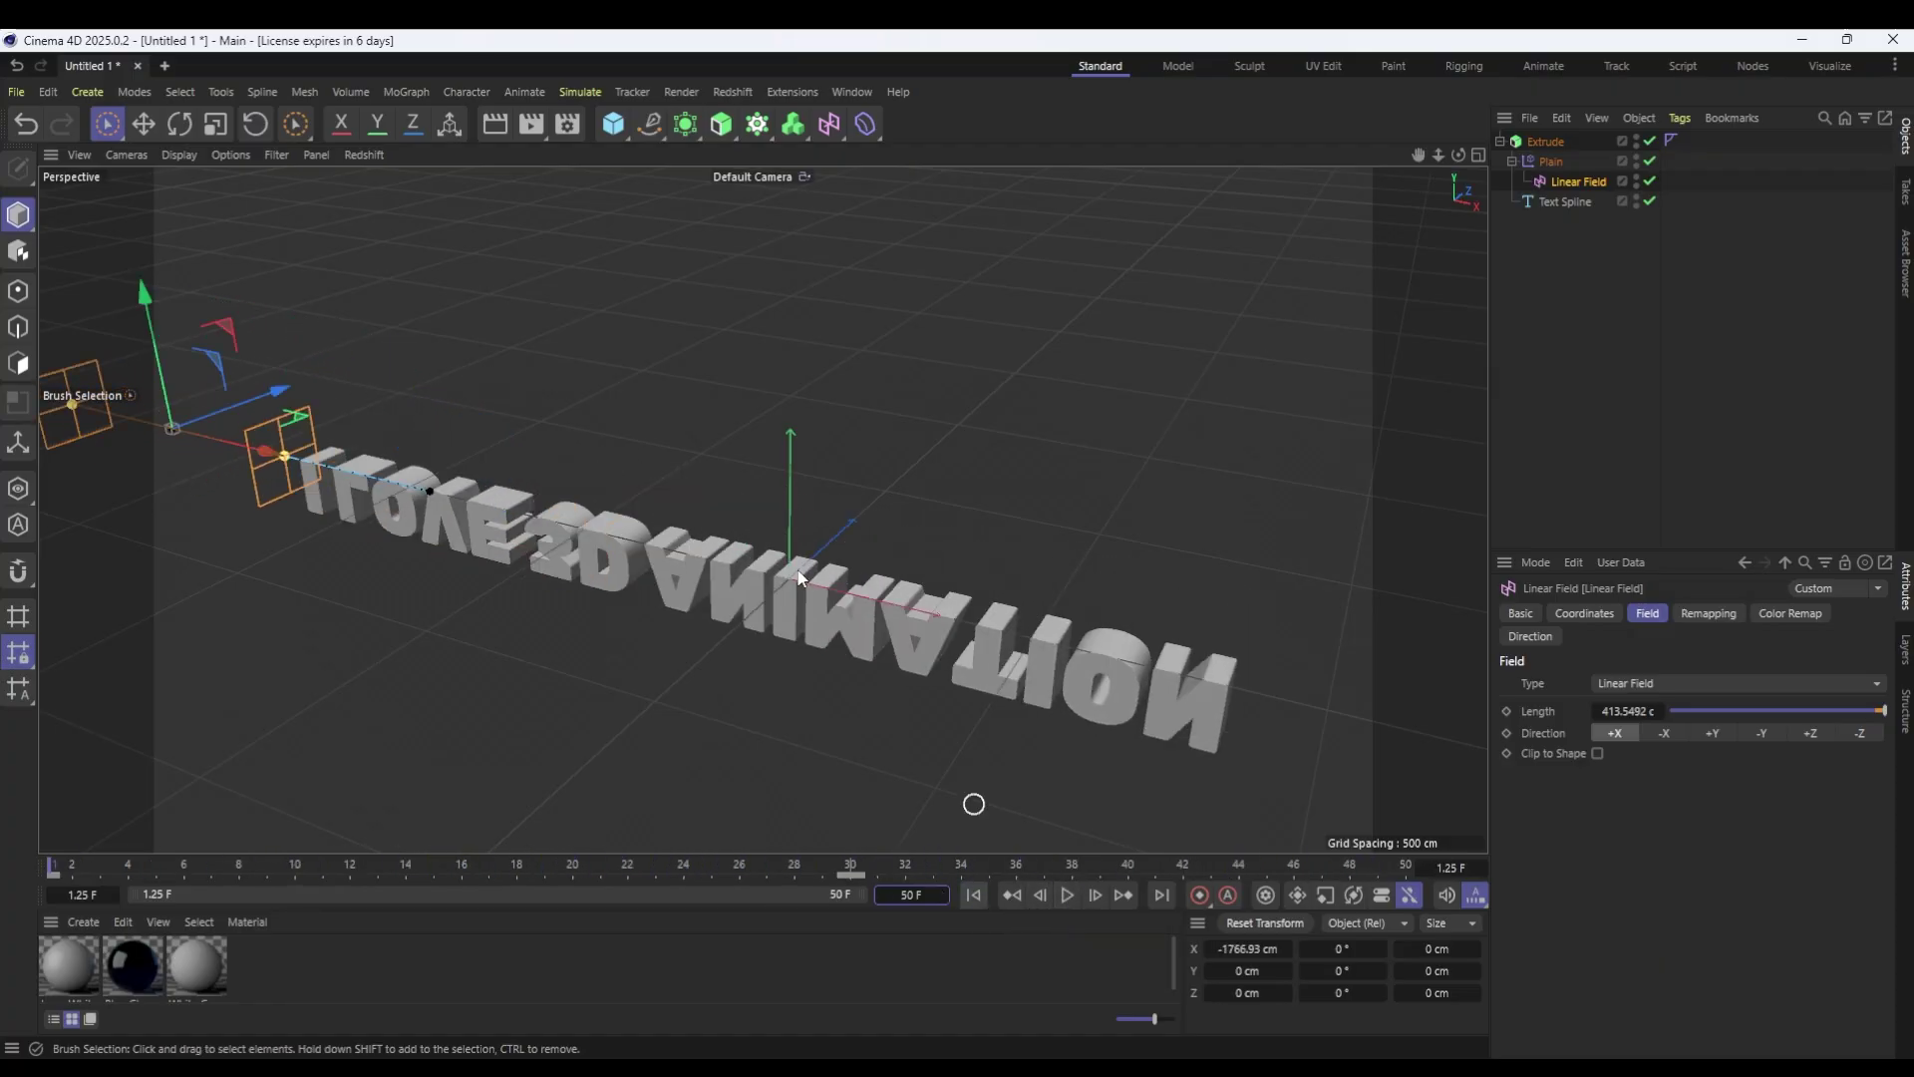
# Add a Delay effector to the extruded text, placed below the Linear Field.
pyautogui.click(798, 576)
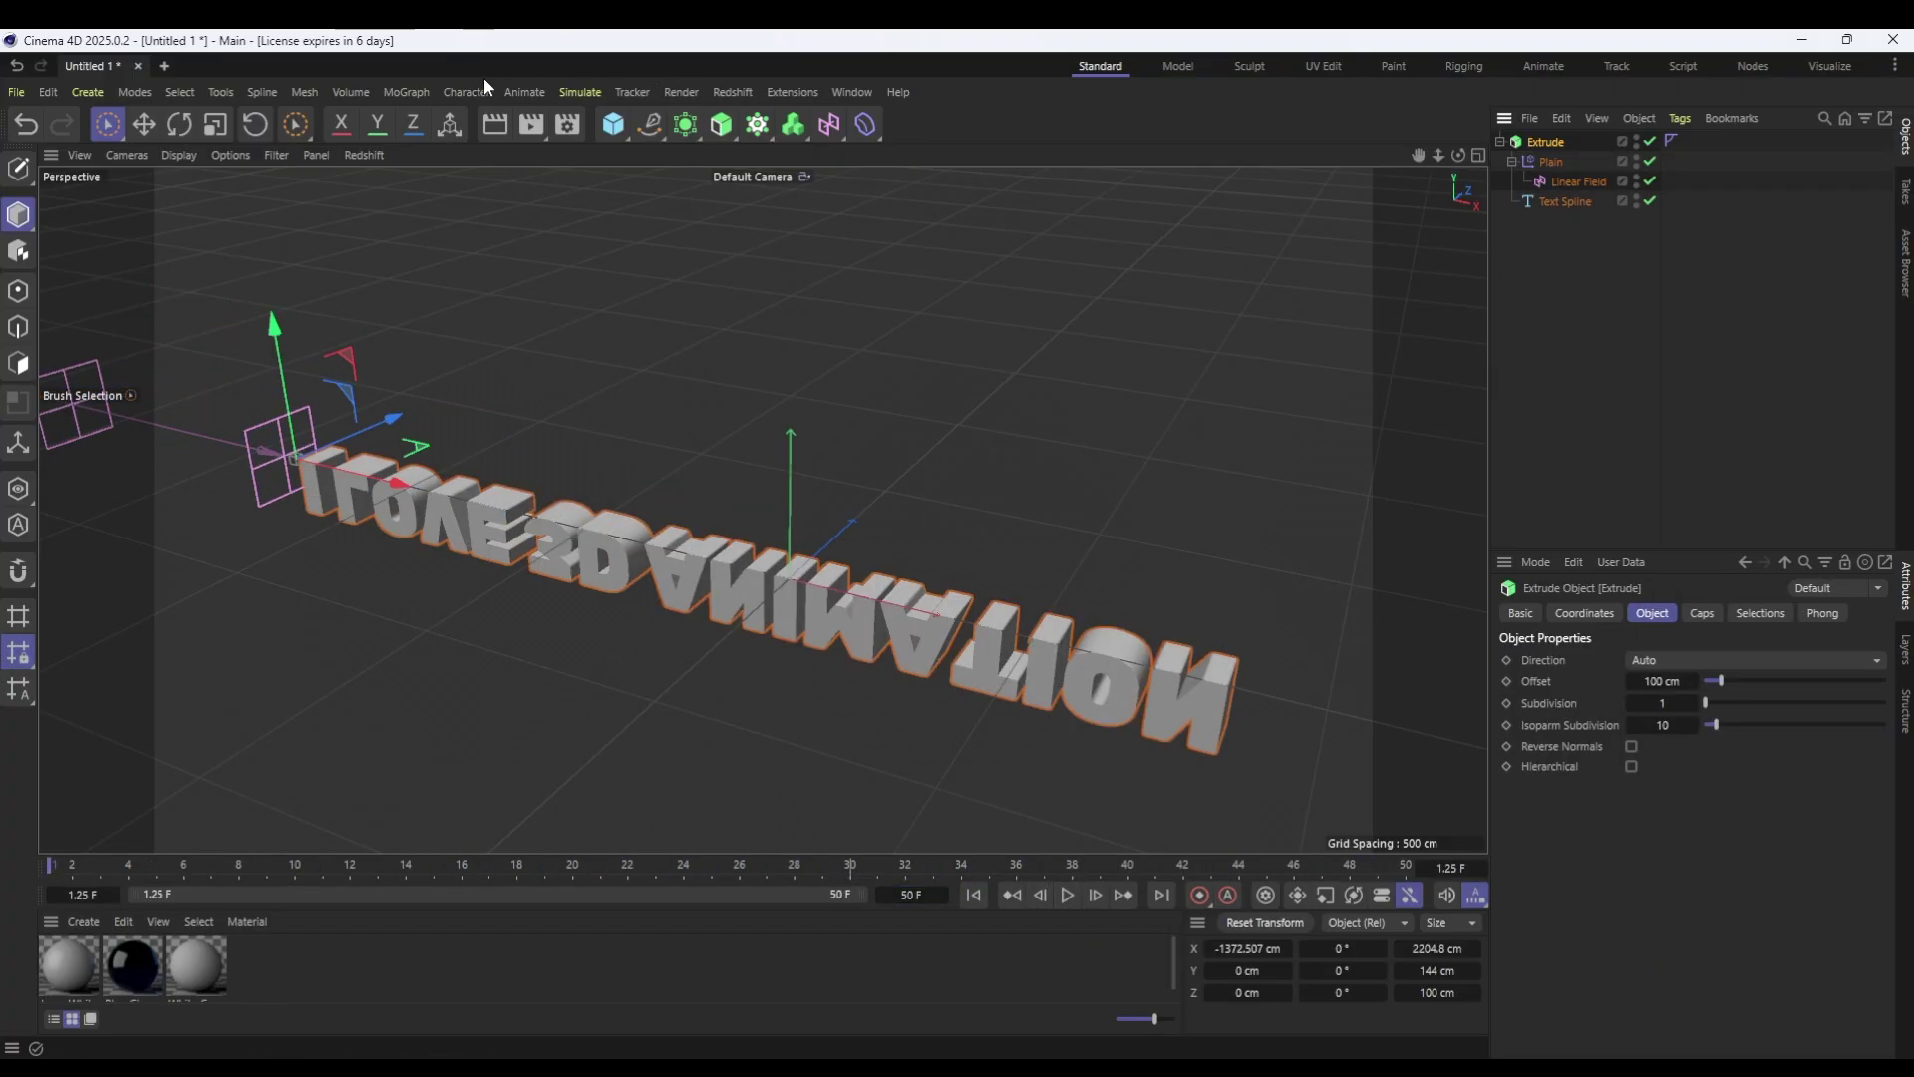
pyautogui.click(406, 91)
pyautogui.moveTo(433, 133)
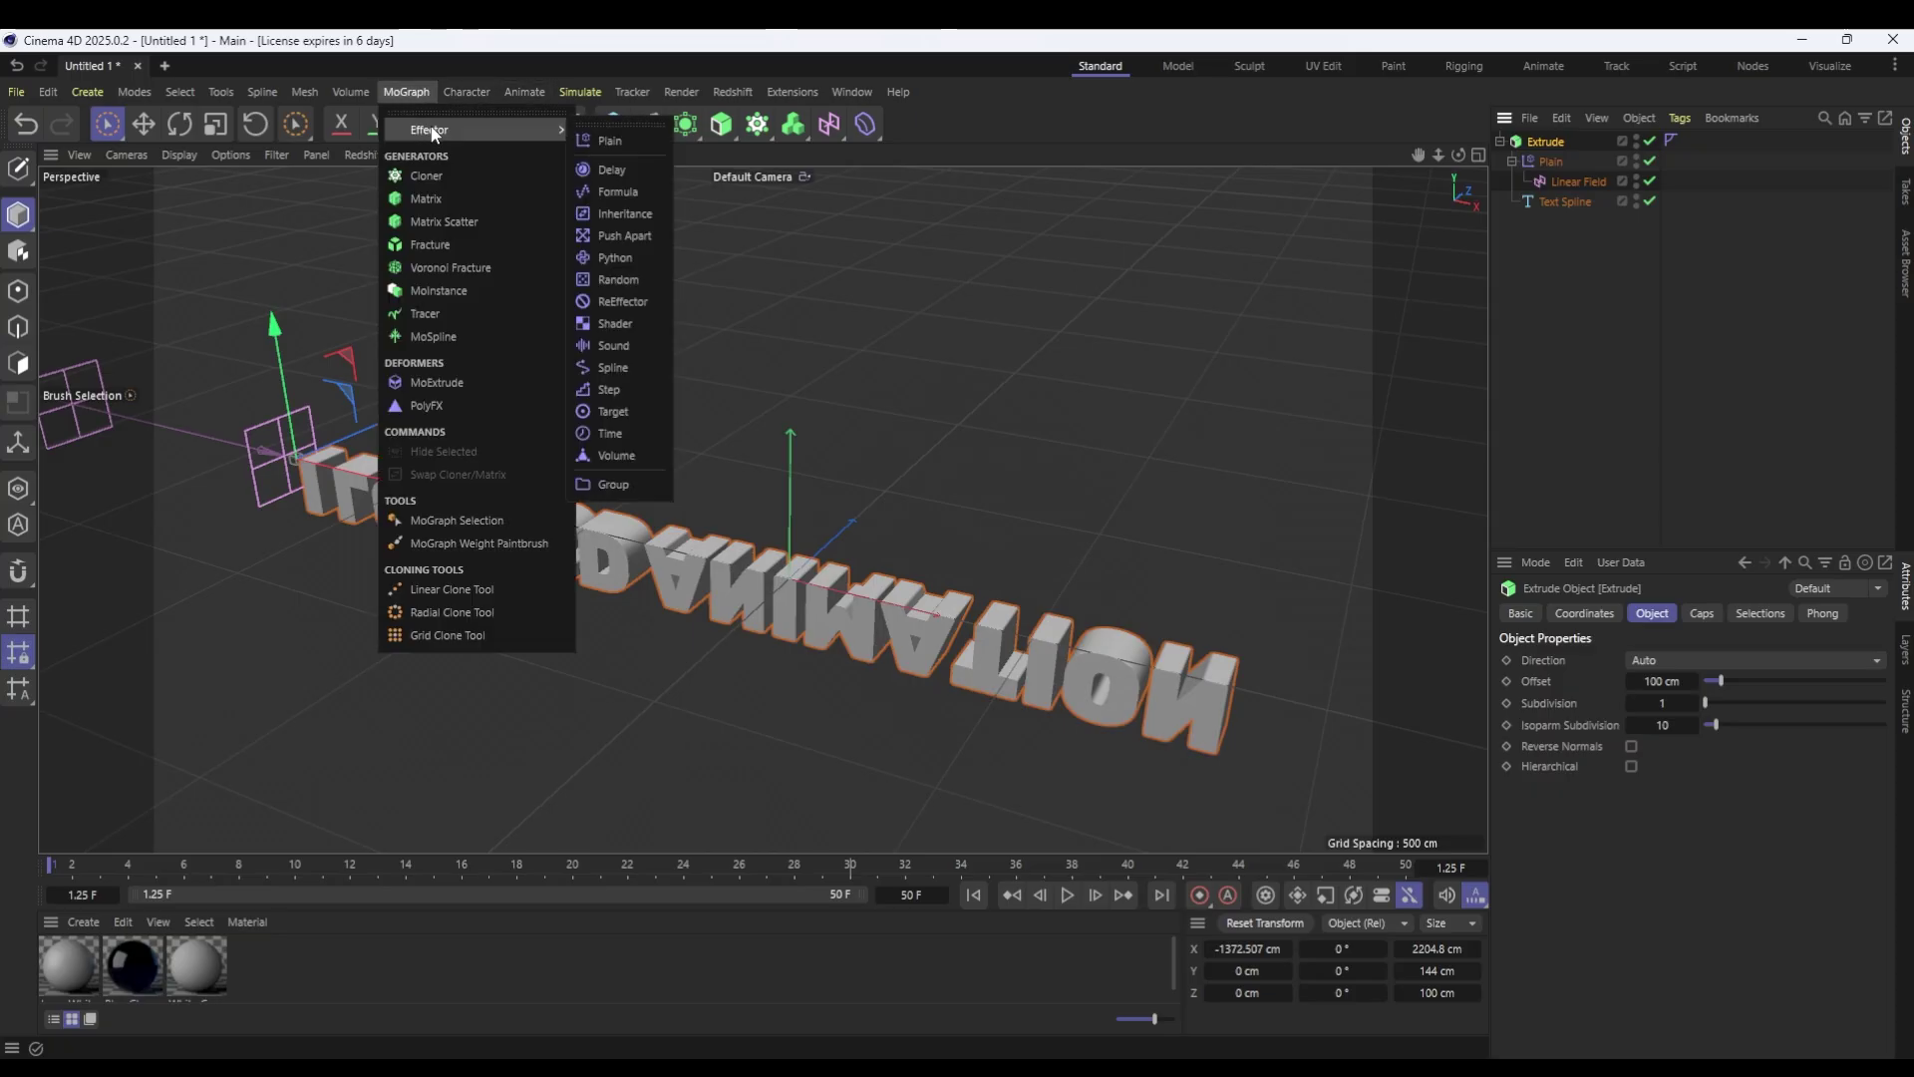
pyautogui.click(605, 168)
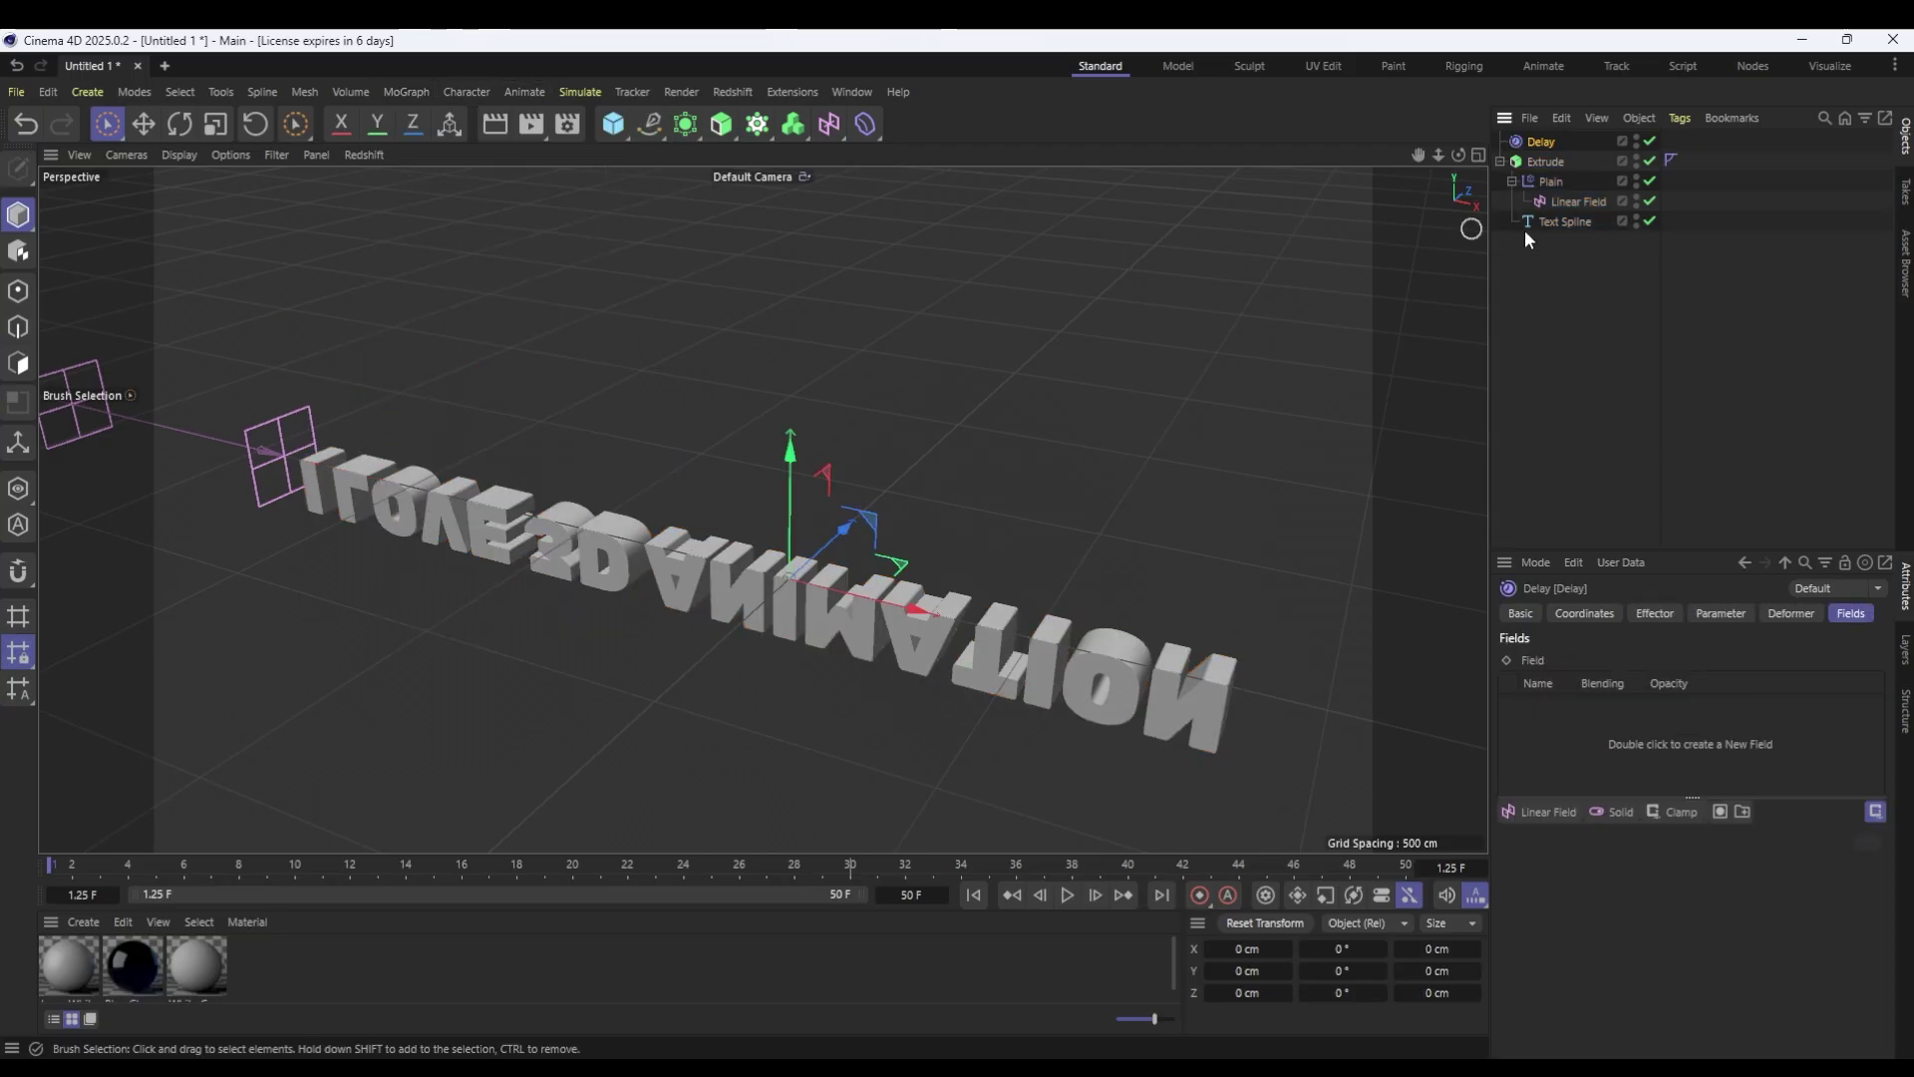
pyautogui.click(1539, 145)
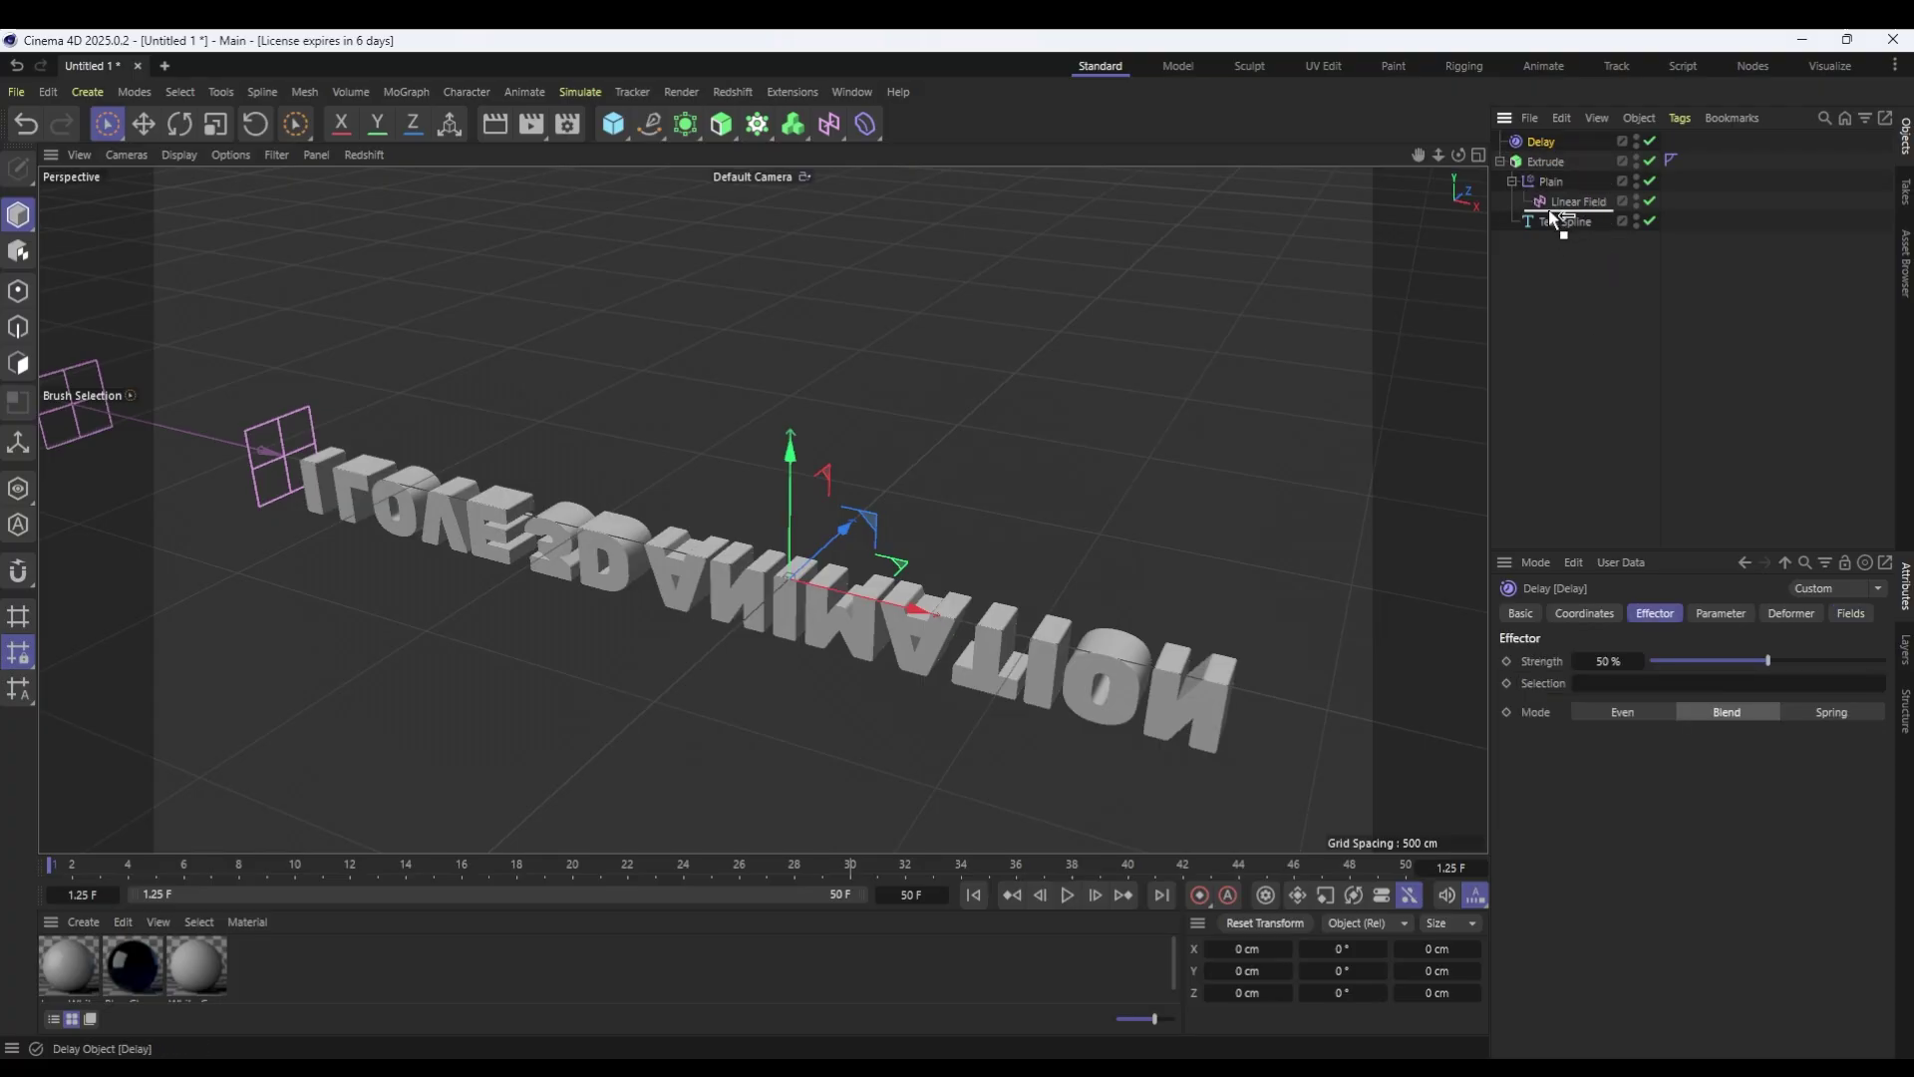
pyautogui.moveTo(1547, 207); pyautogui.dragTo(1548, 216)
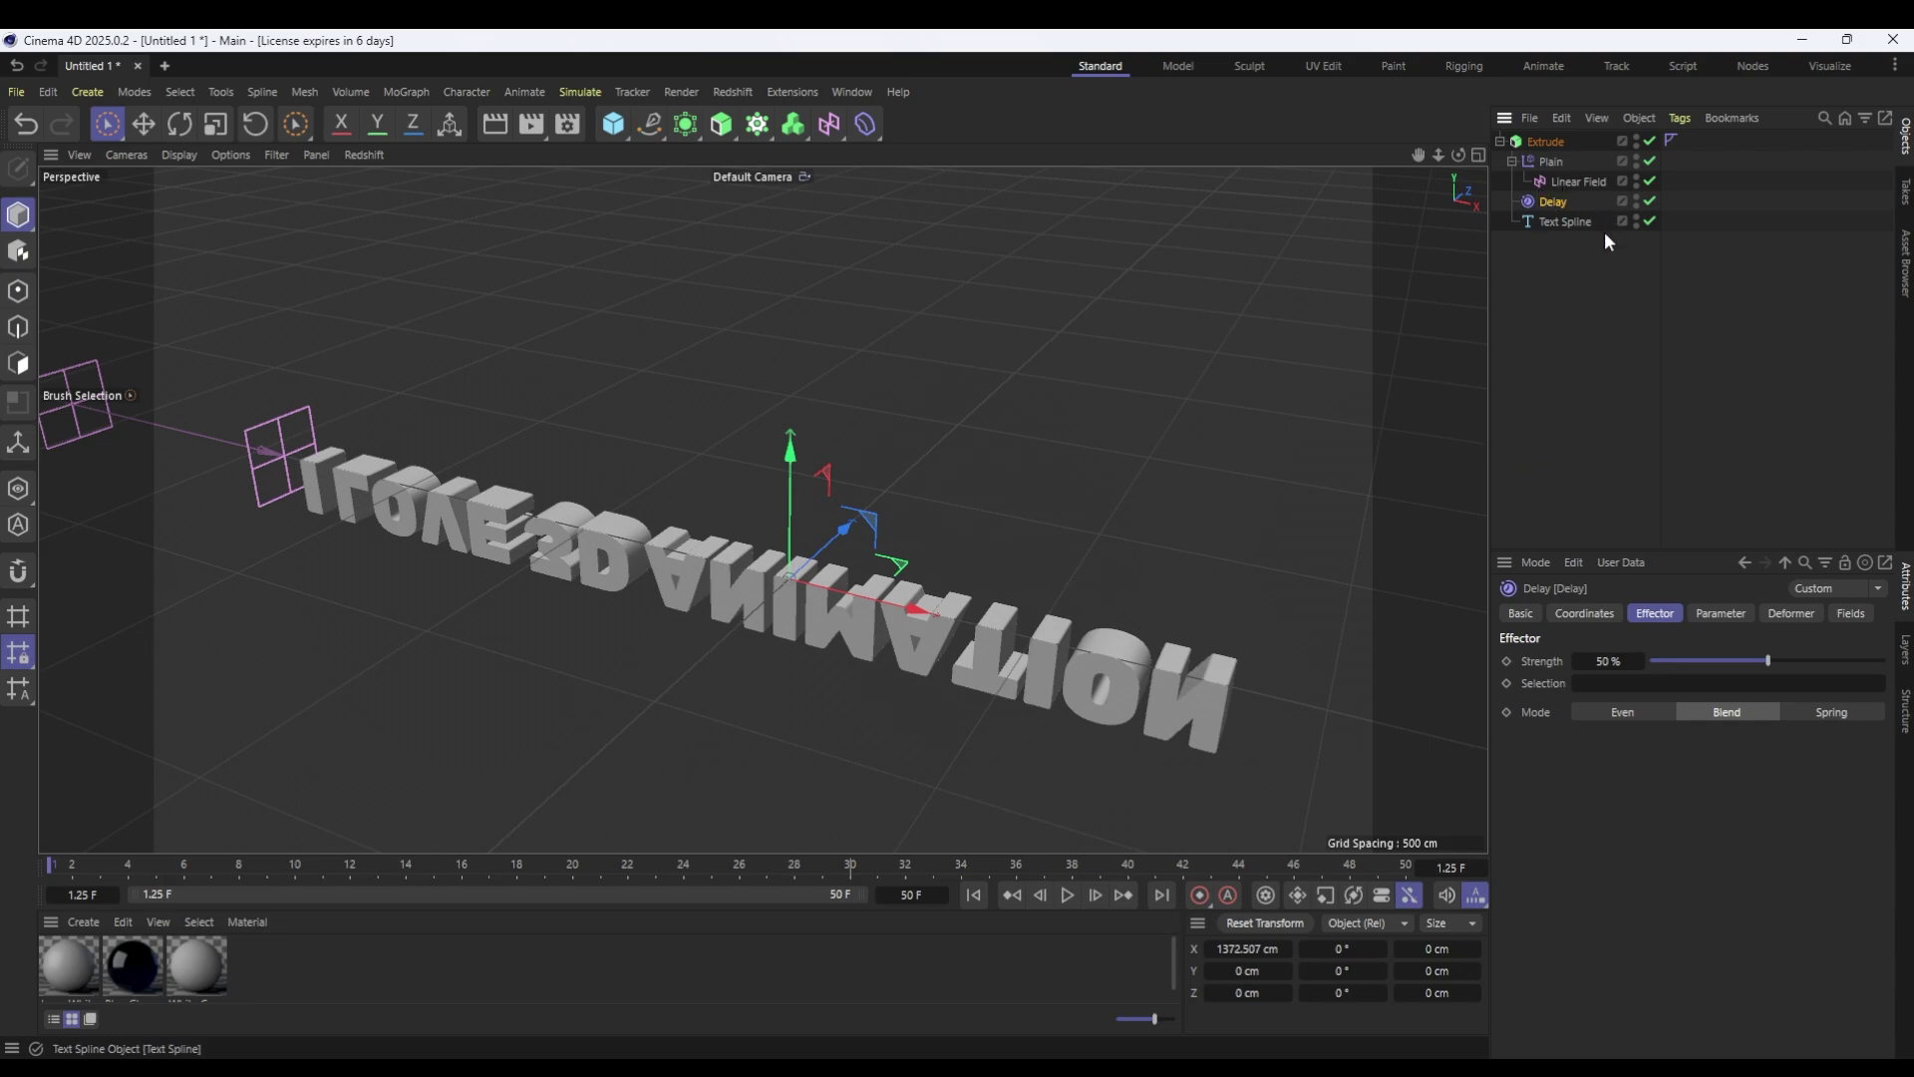
pyautogui.click(1066, 897)
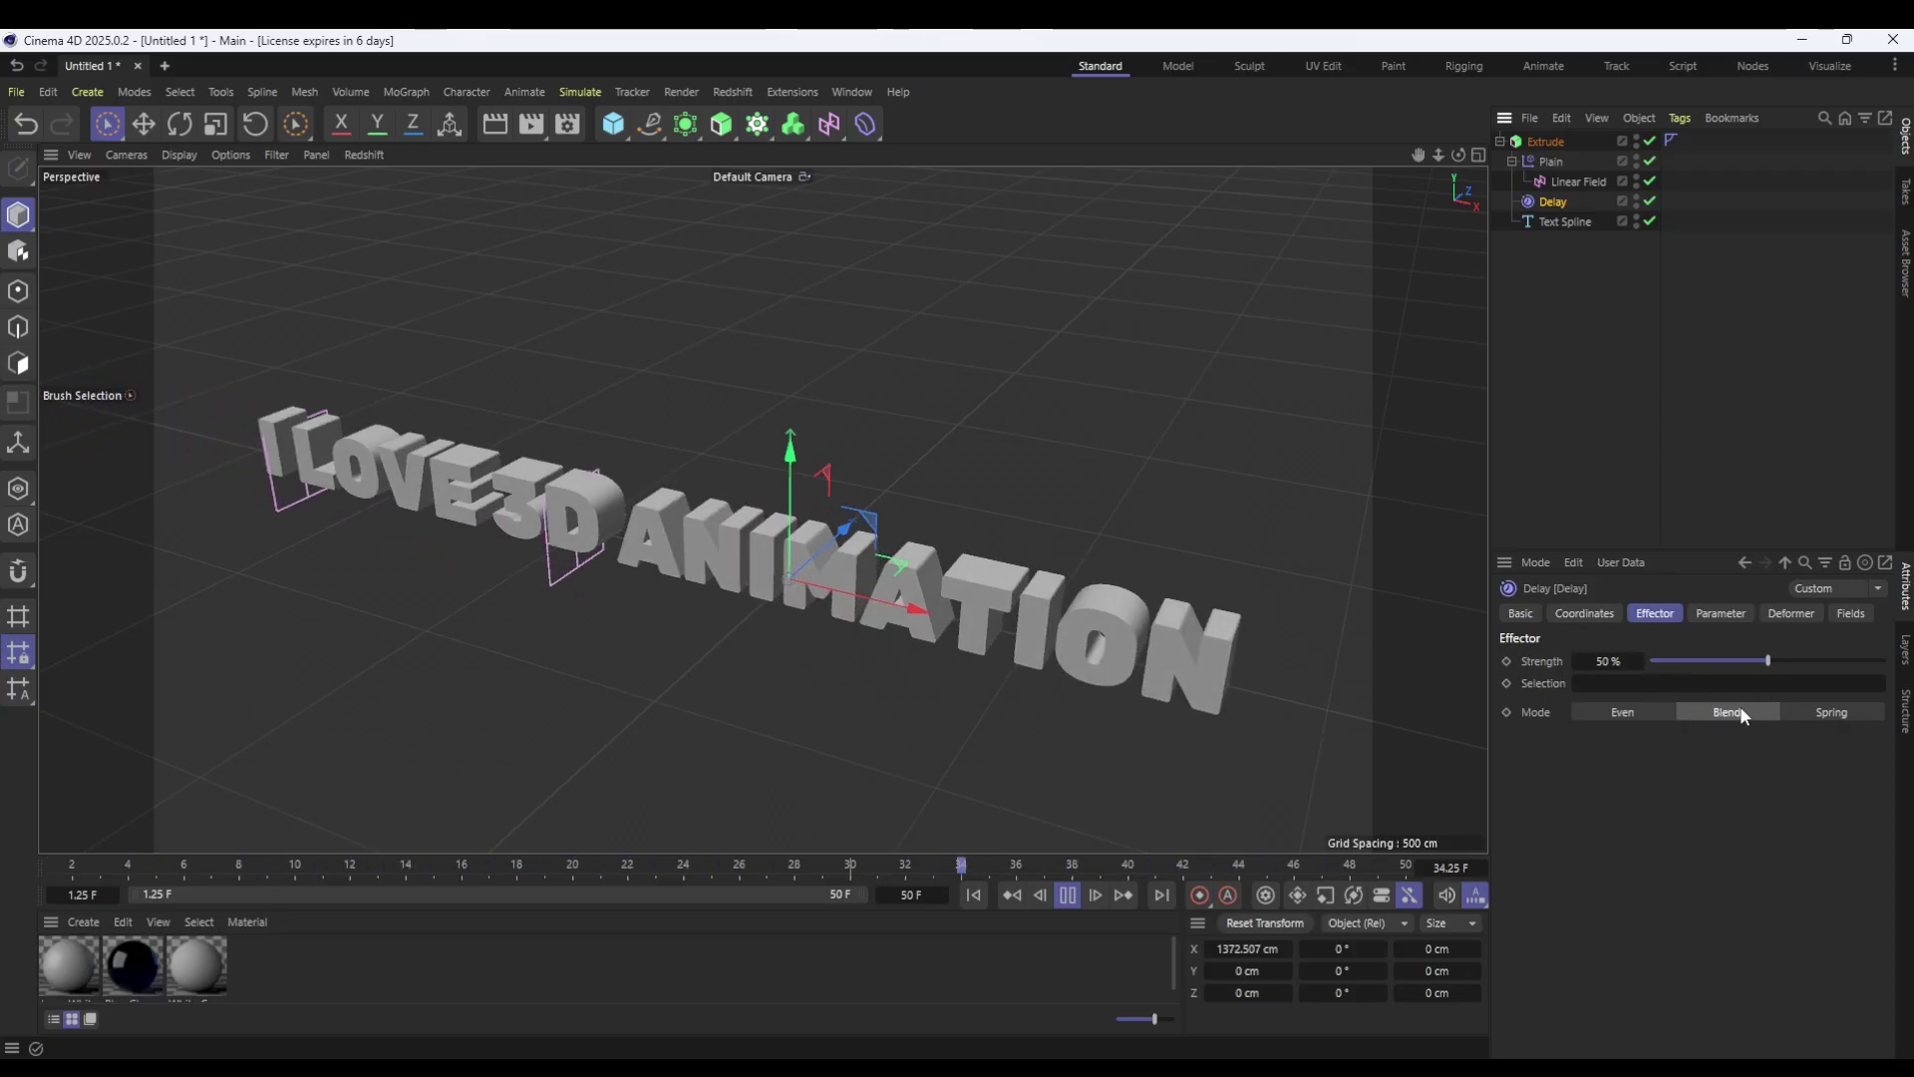
# Set Delay strength to 88% and mode to Spring, extending the scene to 60 frames.
pyautogui.moveTo(1836, 662); pyautogui.dragTo(1854, 666)
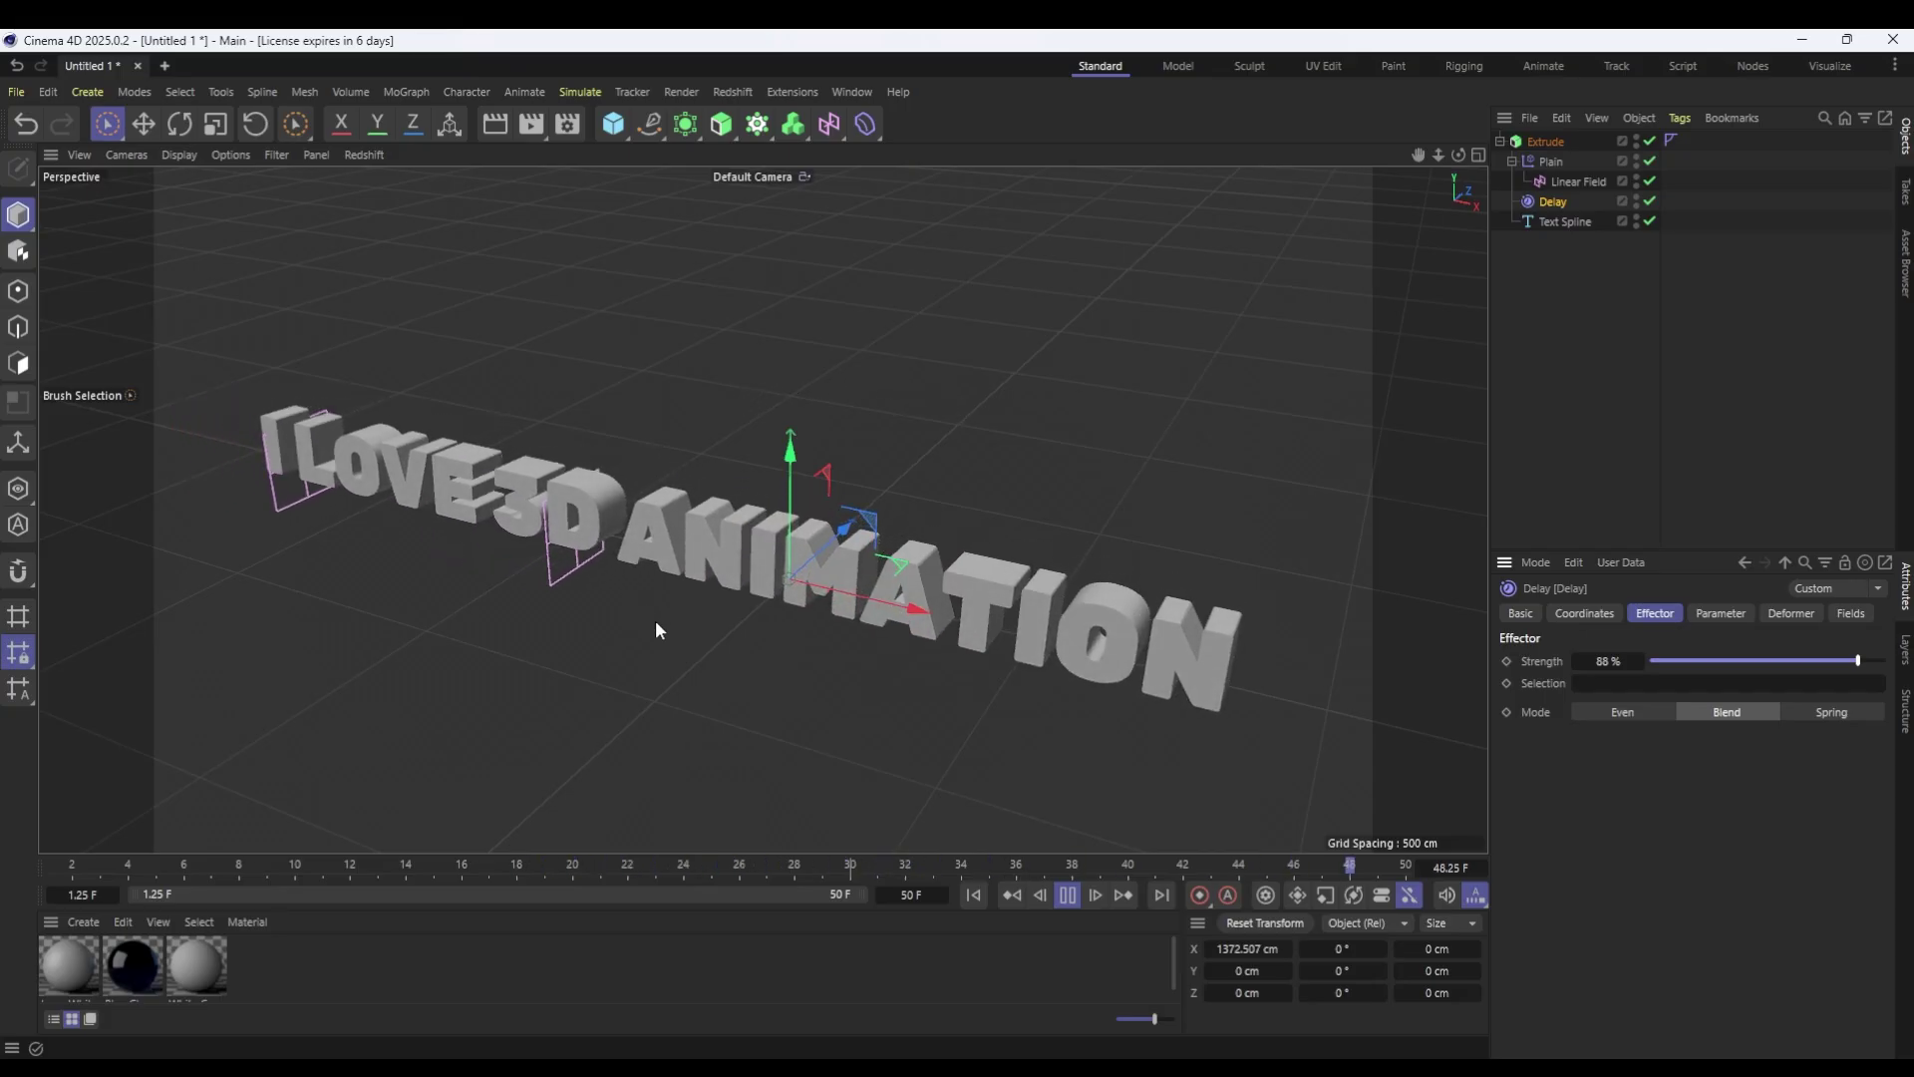
pyautogui.moveTo(925, 890); pyautogui.dragTo(933, 802)
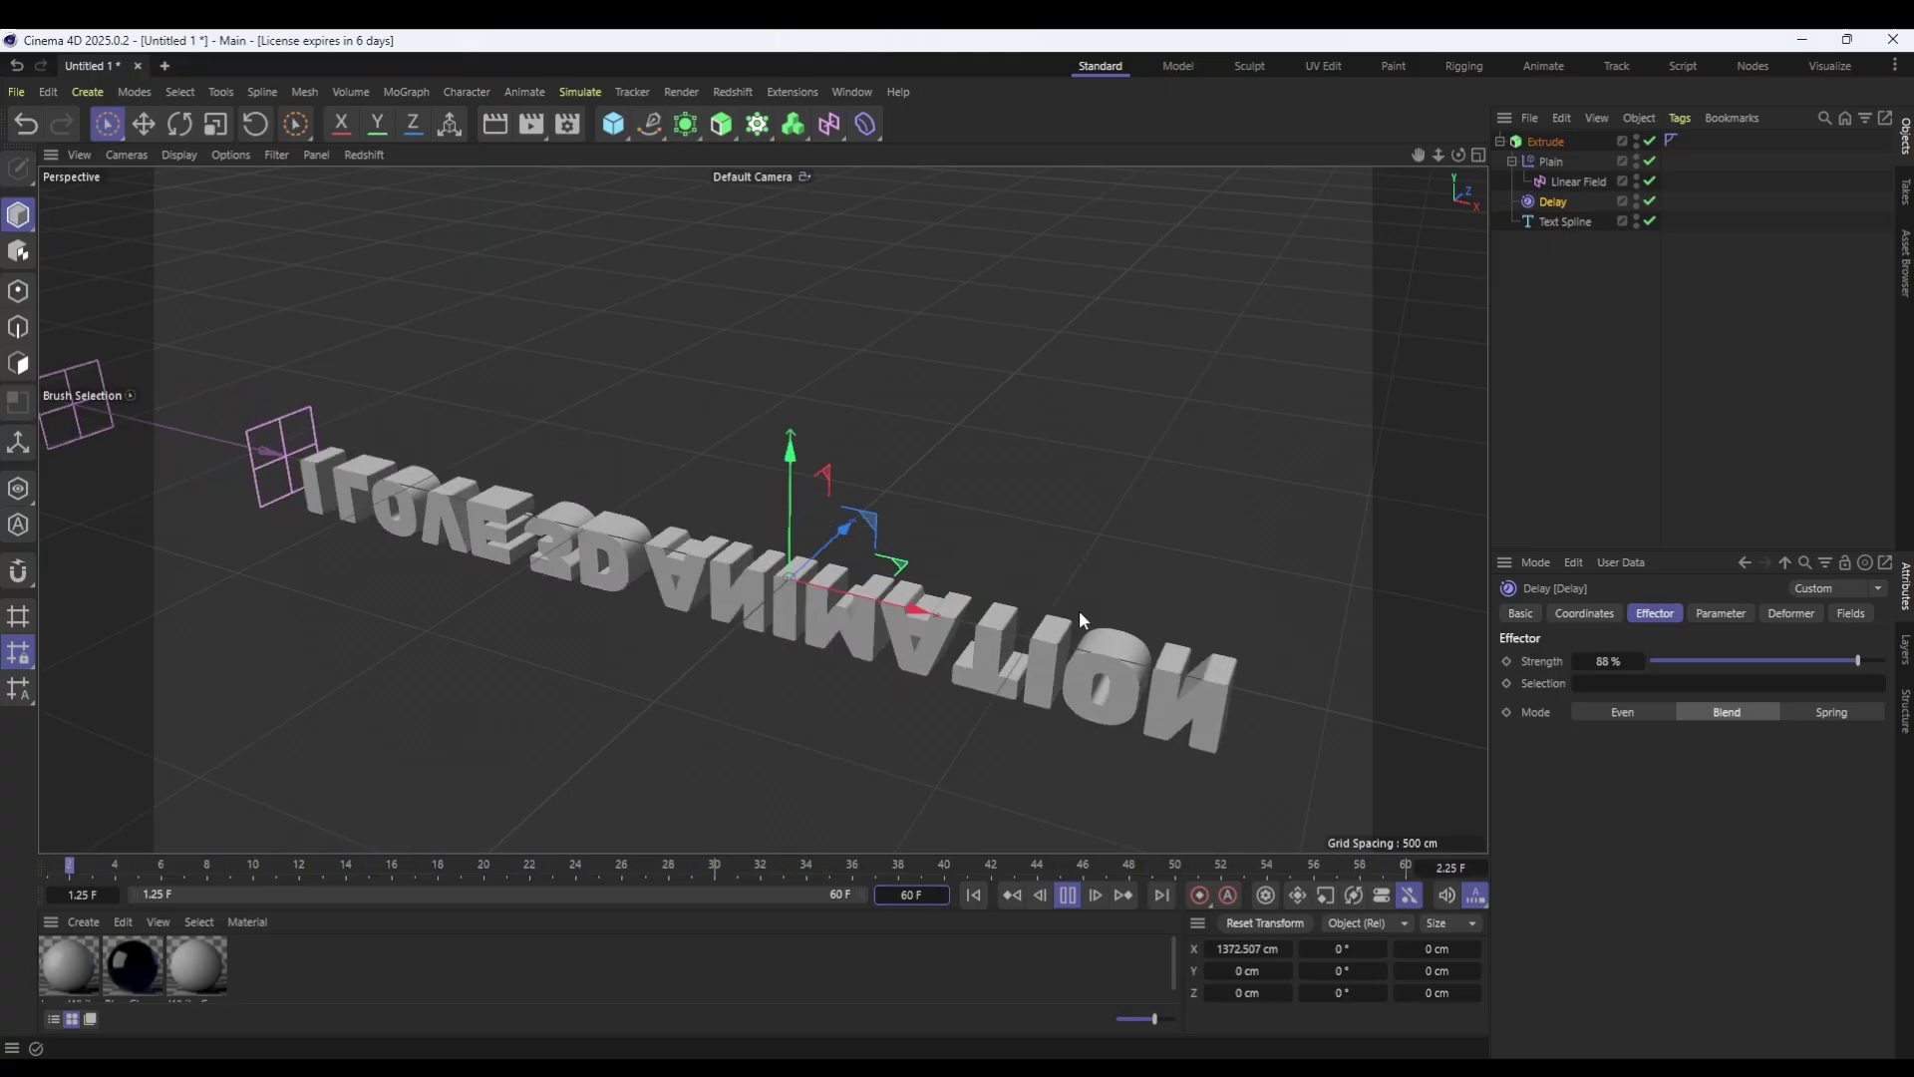
pyautogui.click(1065, 894)
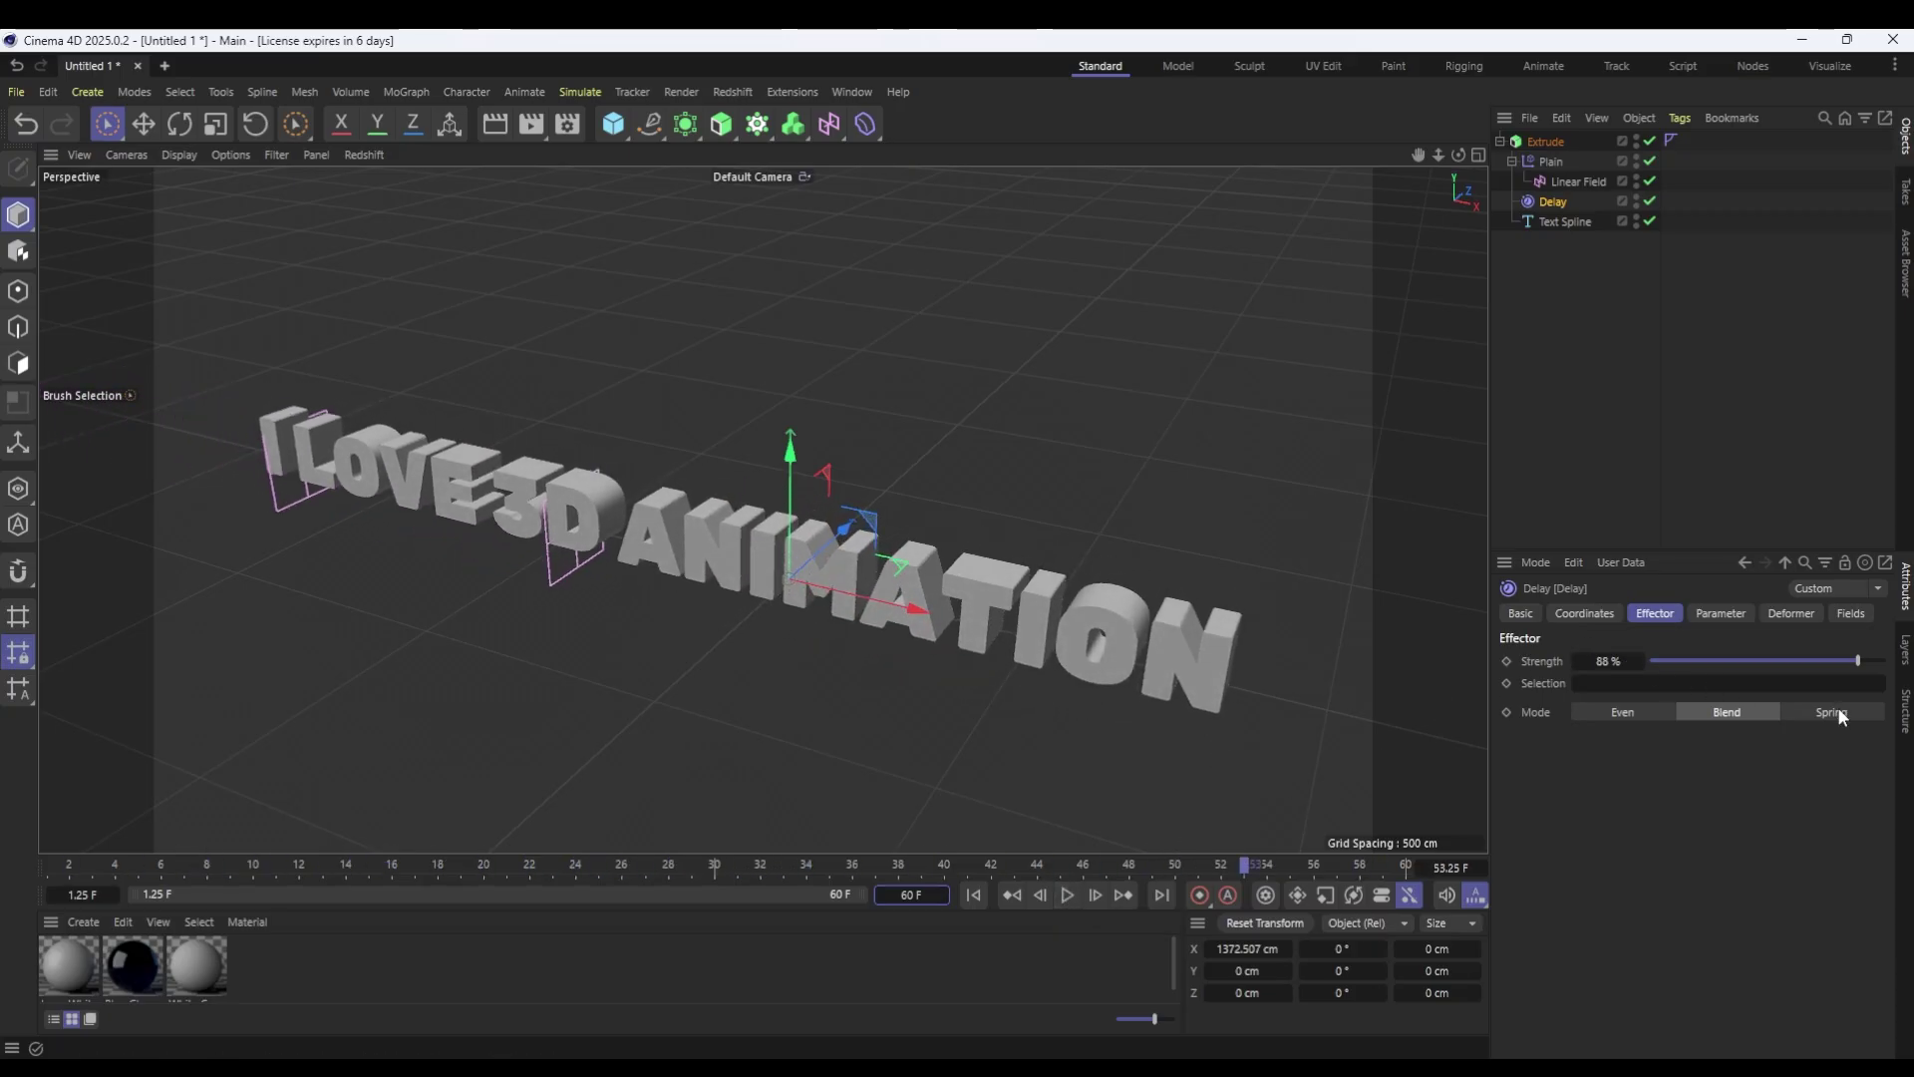
pyautogui.click(1839, 710)
pyautogui.click(1066, 894)
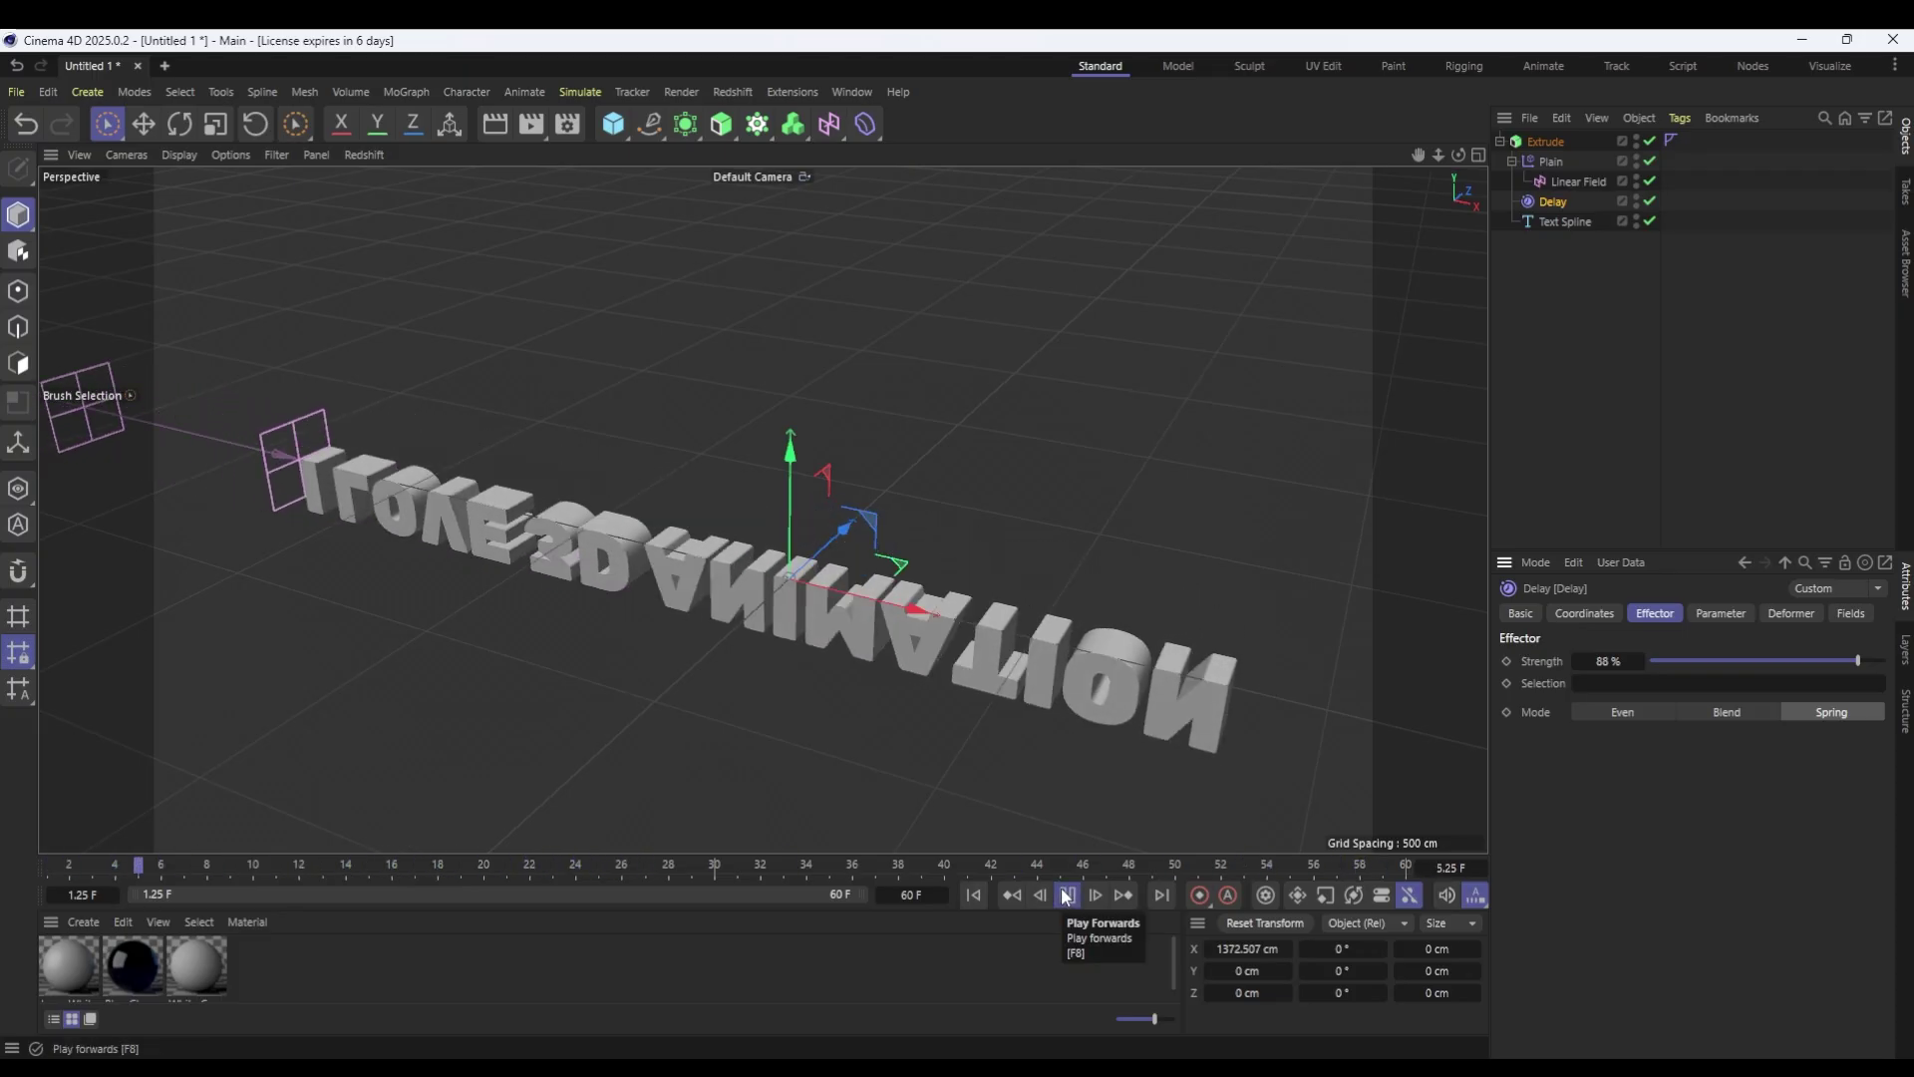
pyautogui.click(1065, 894)
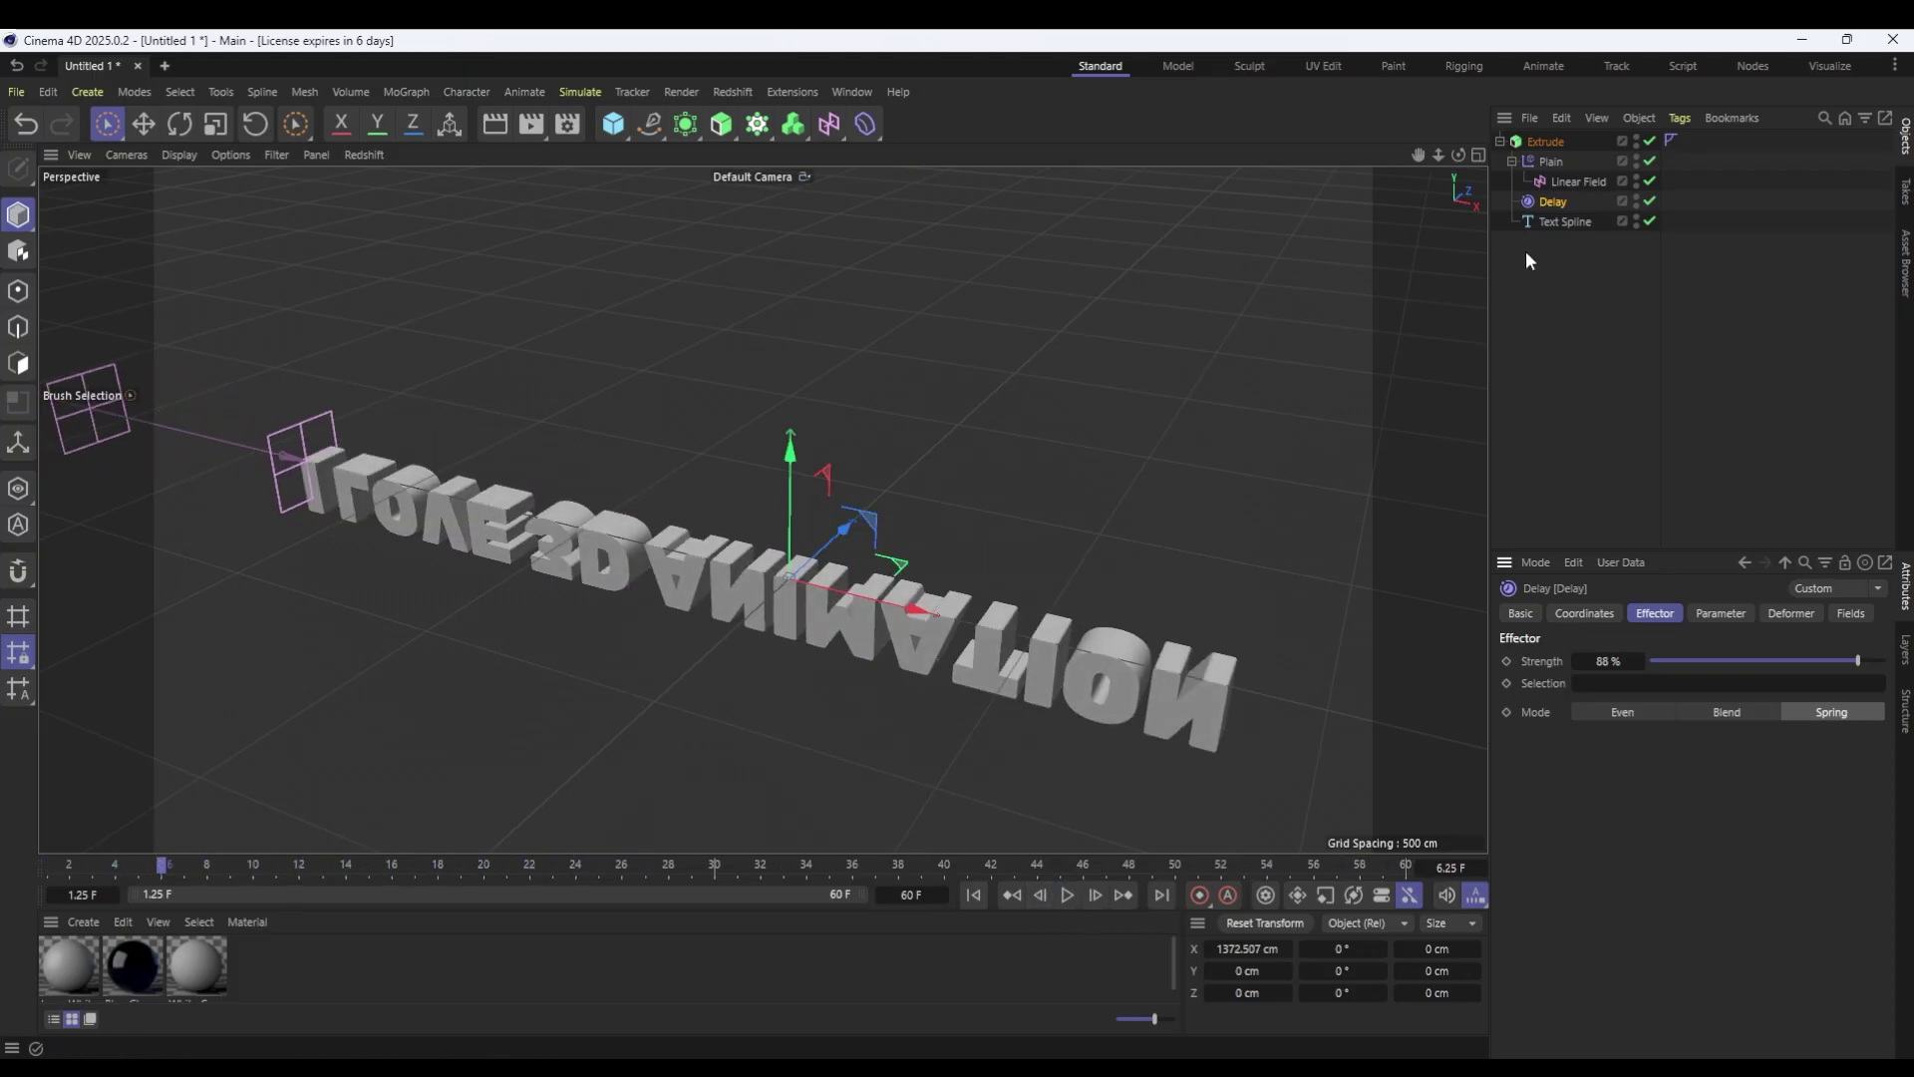
# Drag the Linear Field's sweep keyframe earlier to frame 20, preview, and rewind to the start.
pyautogui.click(1552, 182)
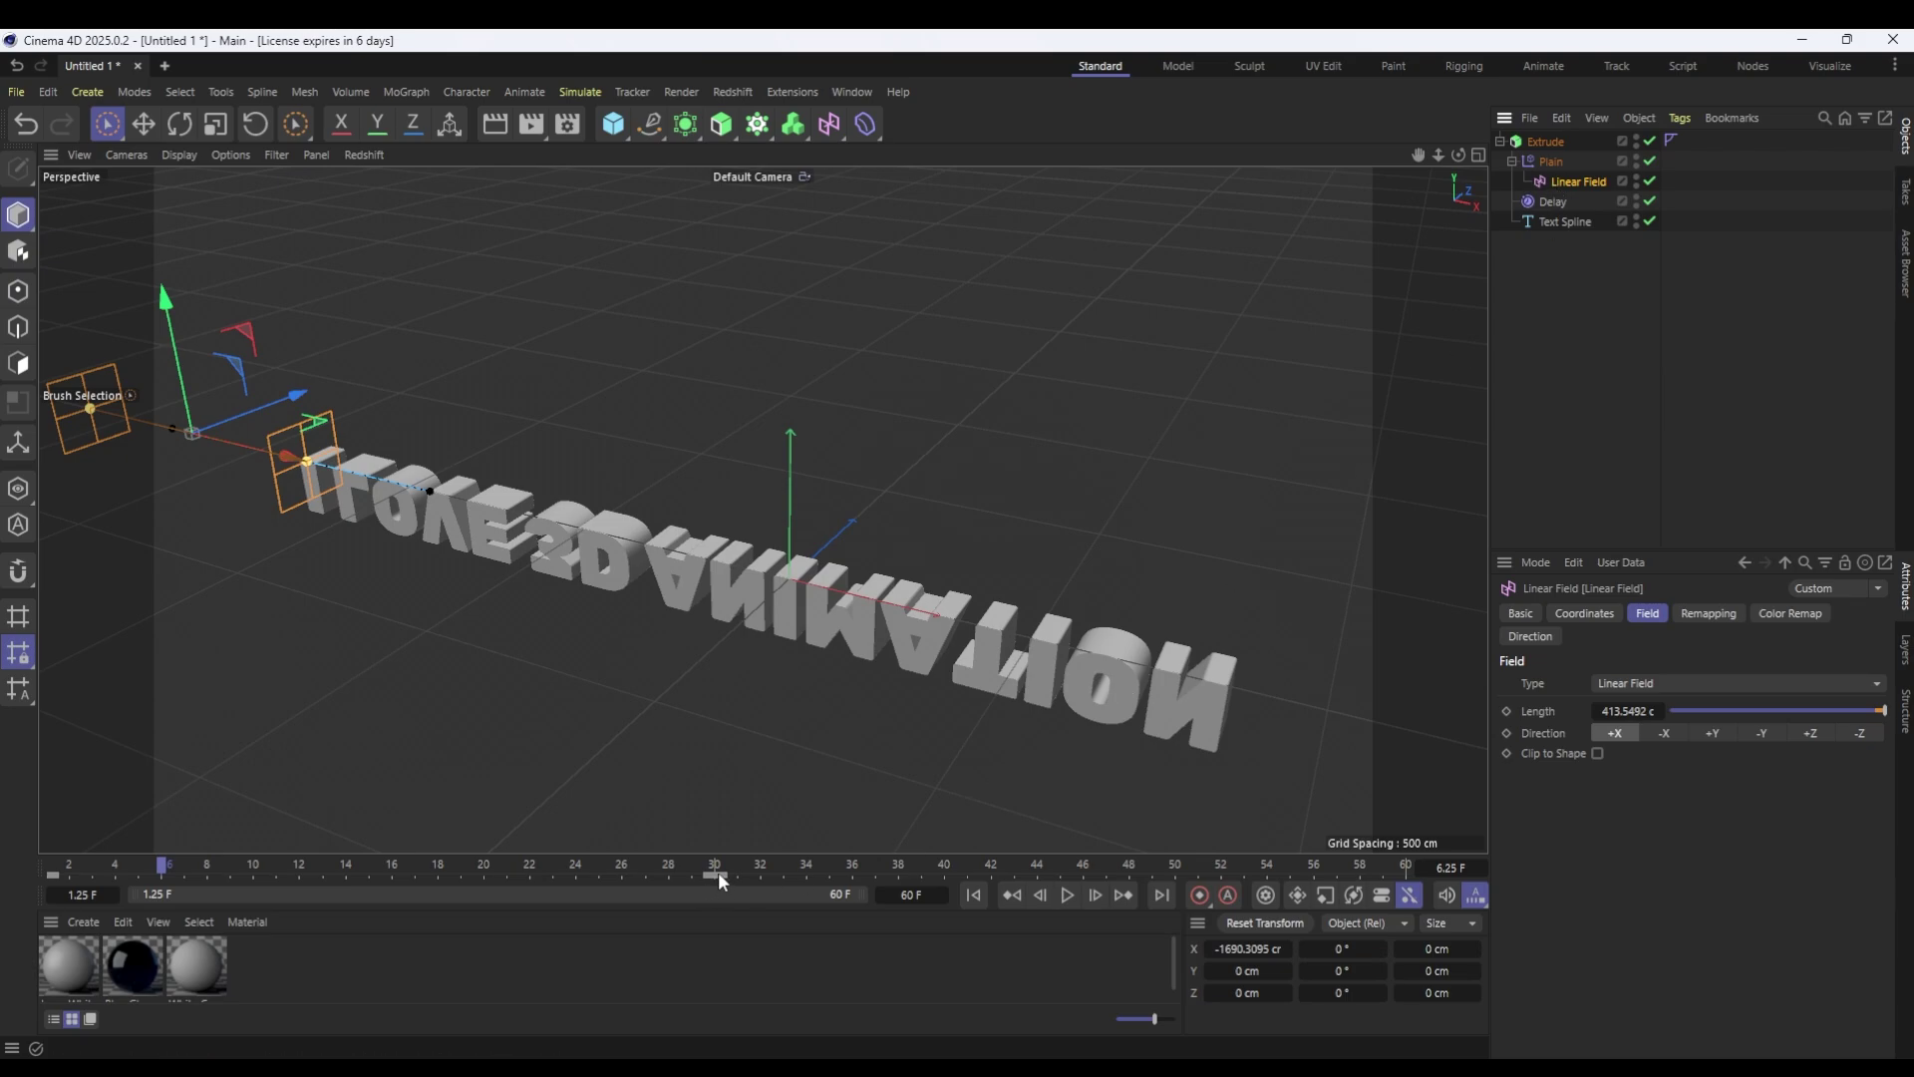
pyautogui.moveTo(716, 873); pyautogui.dragTo(254, 873)
pyautogui.click(1067, 894)
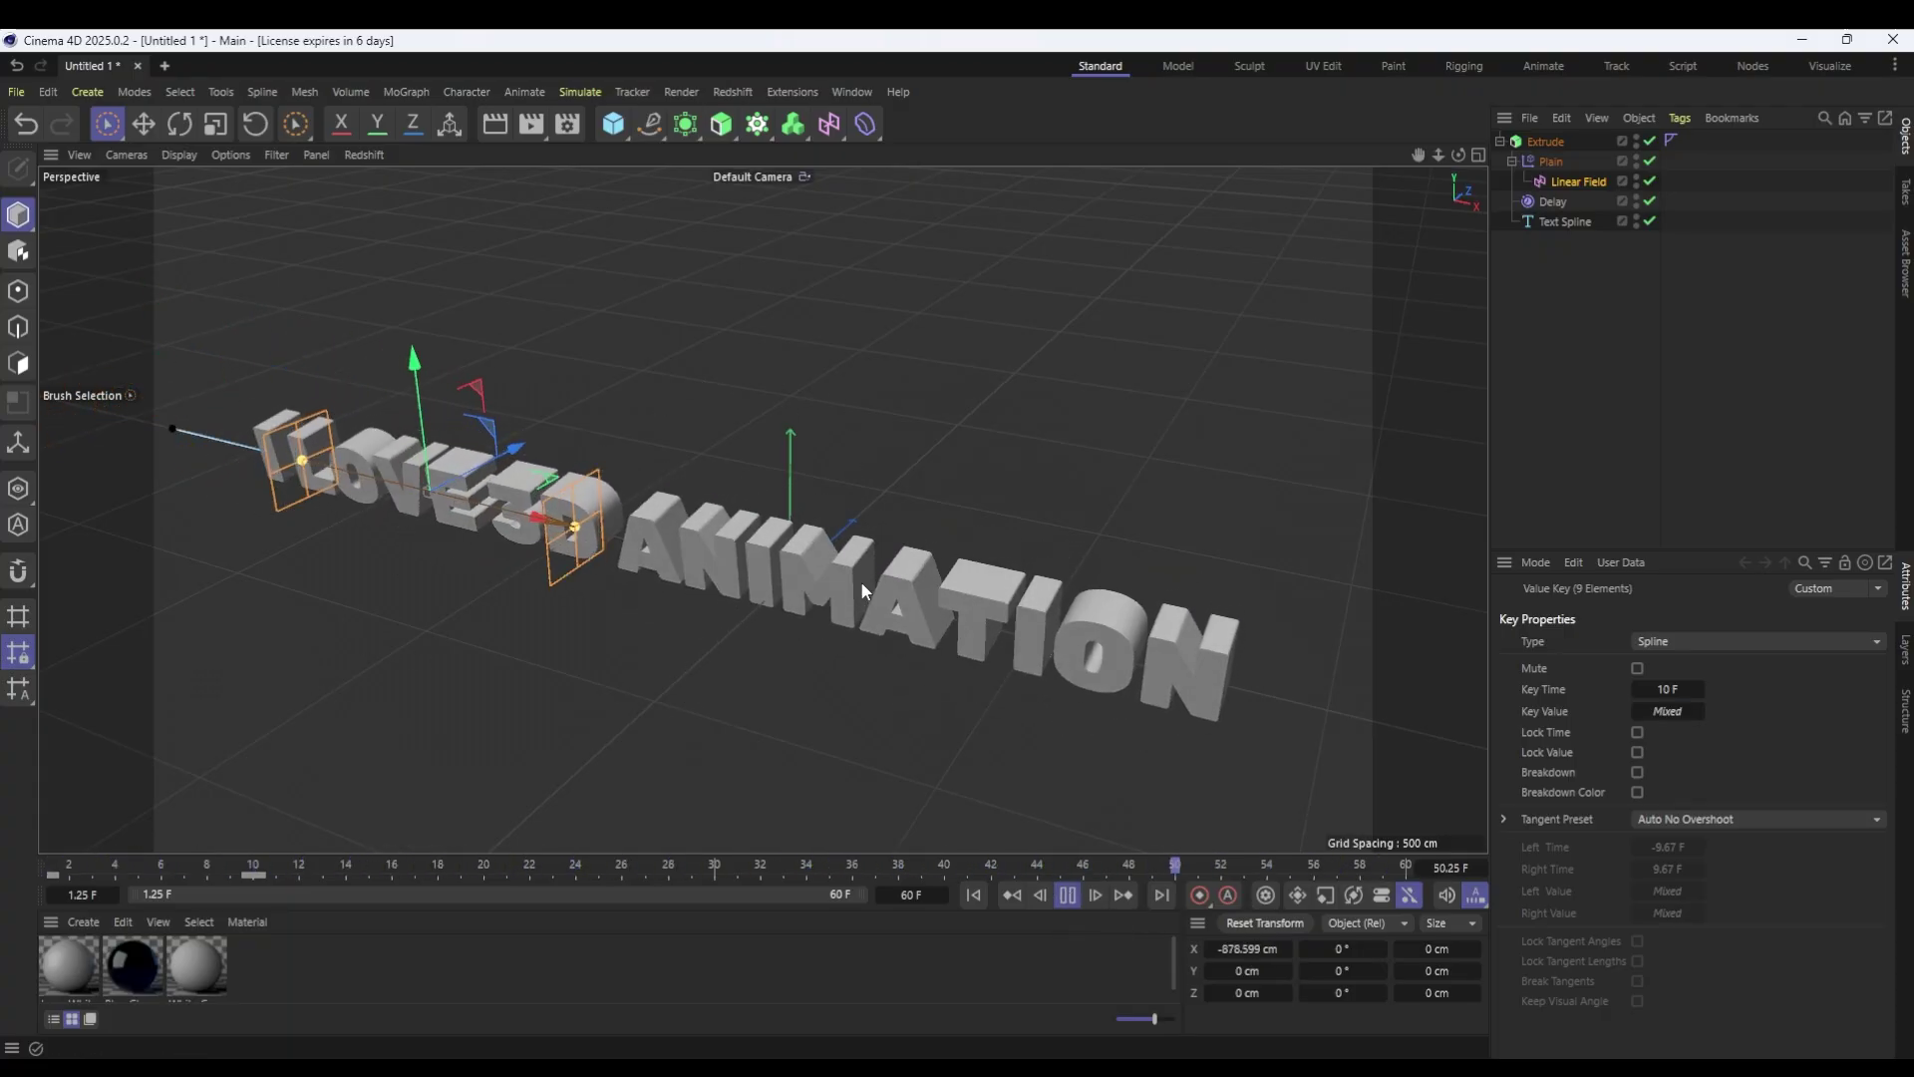
pyautogui.click(1067, 894)
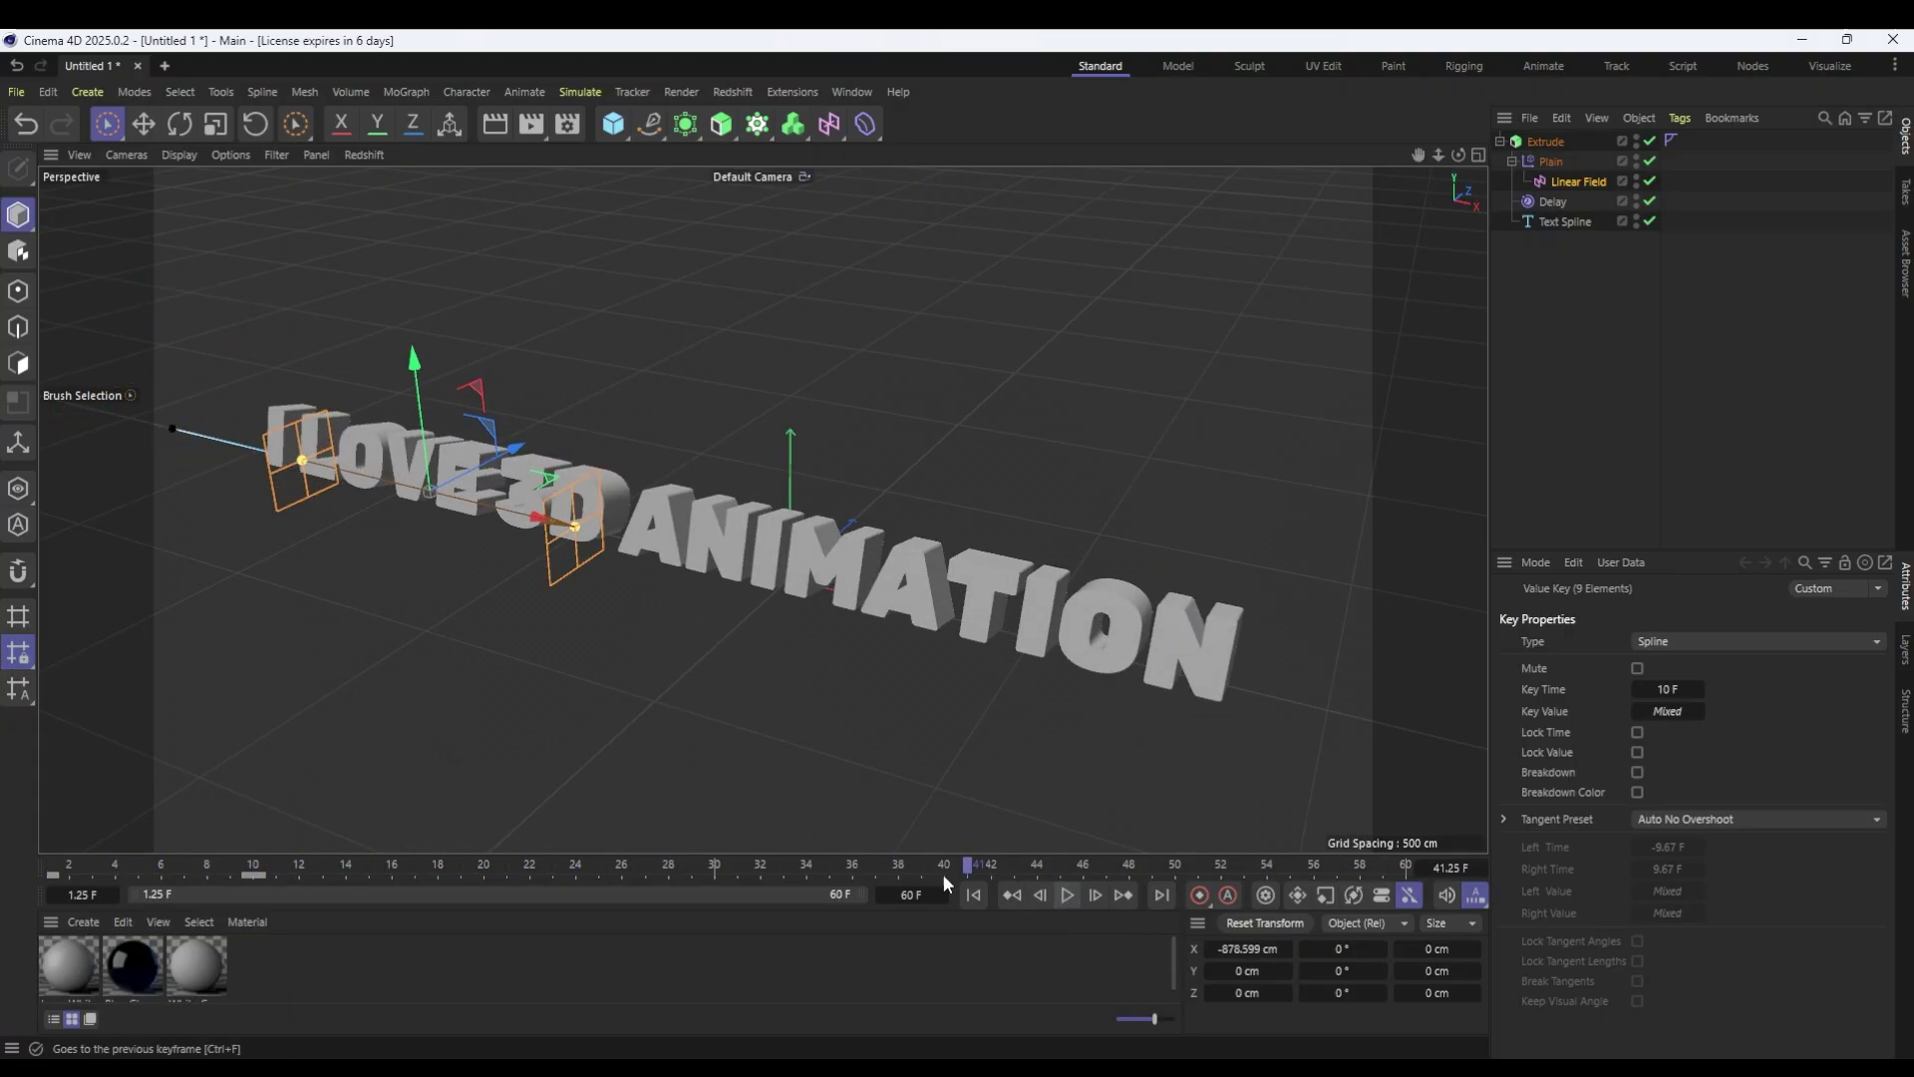
pyautogui.click(1068, 894)
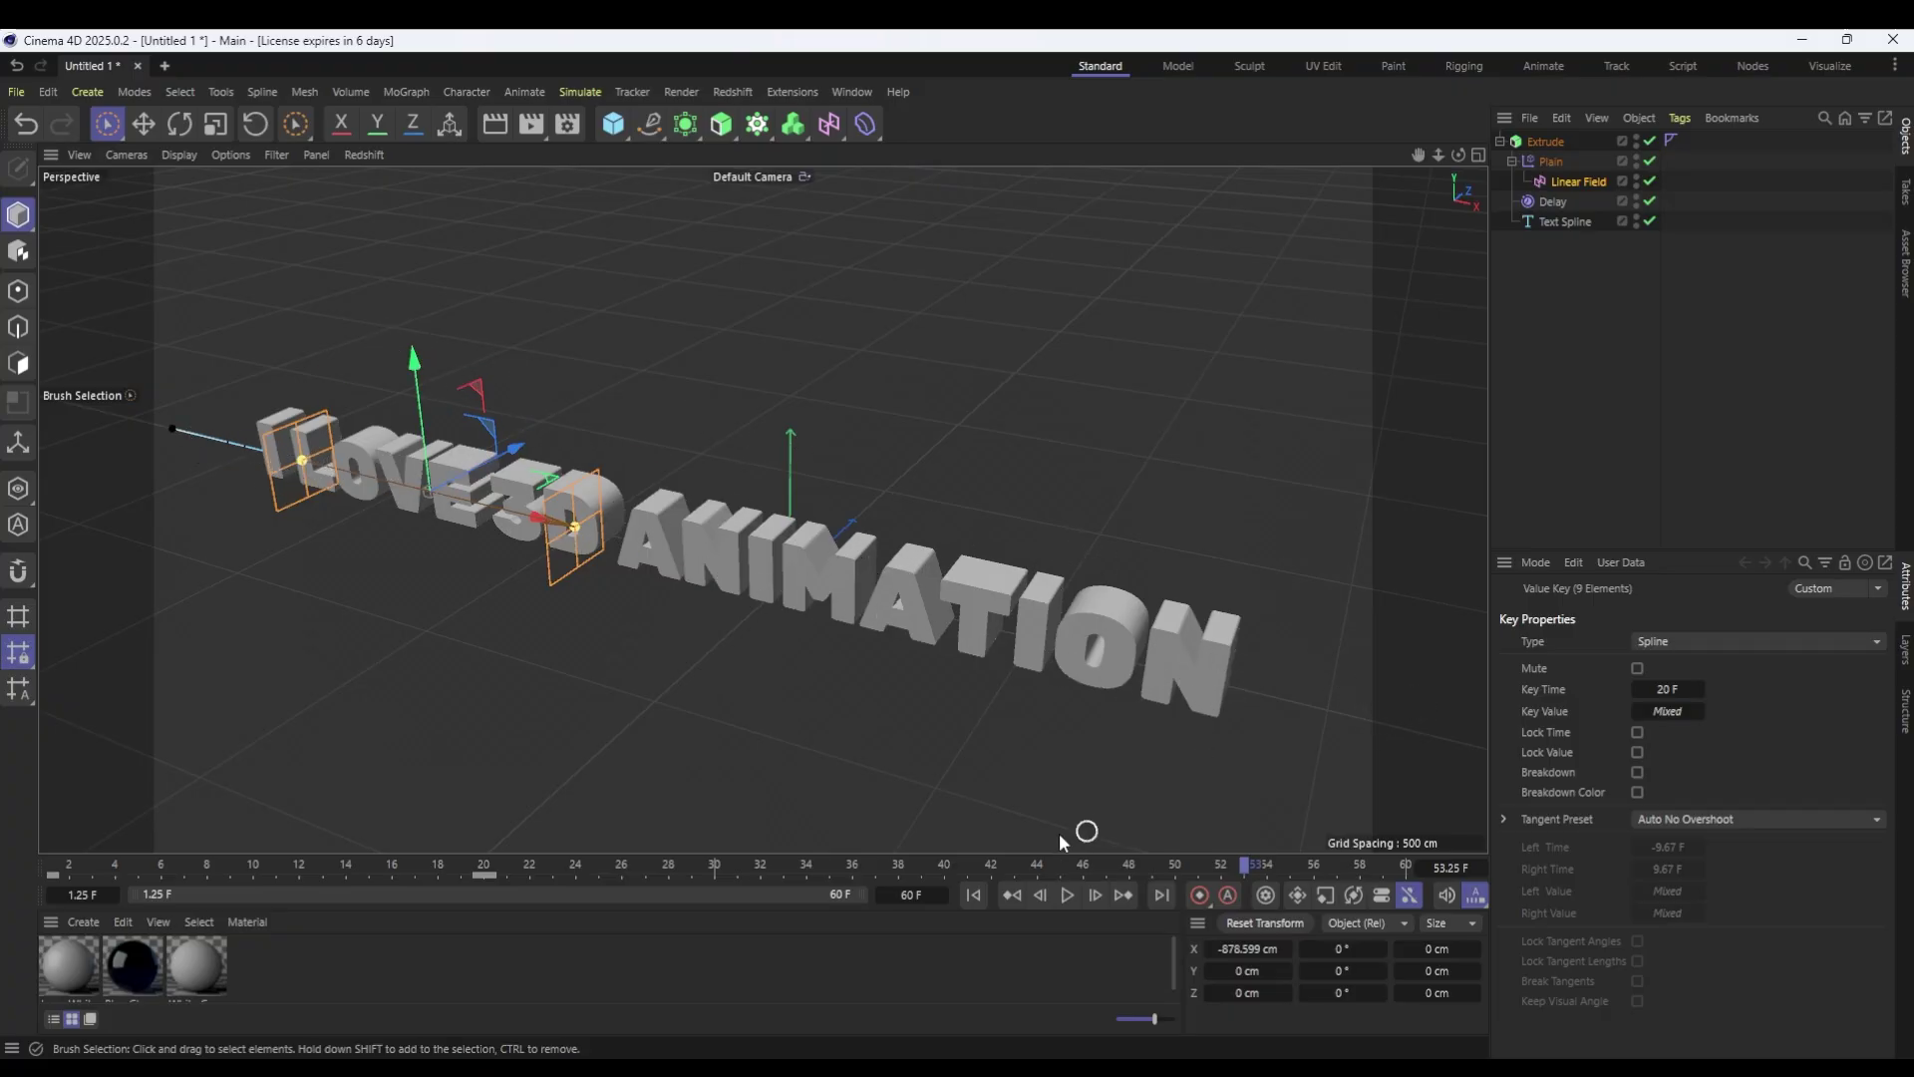
pyautogui.click(973, 894)
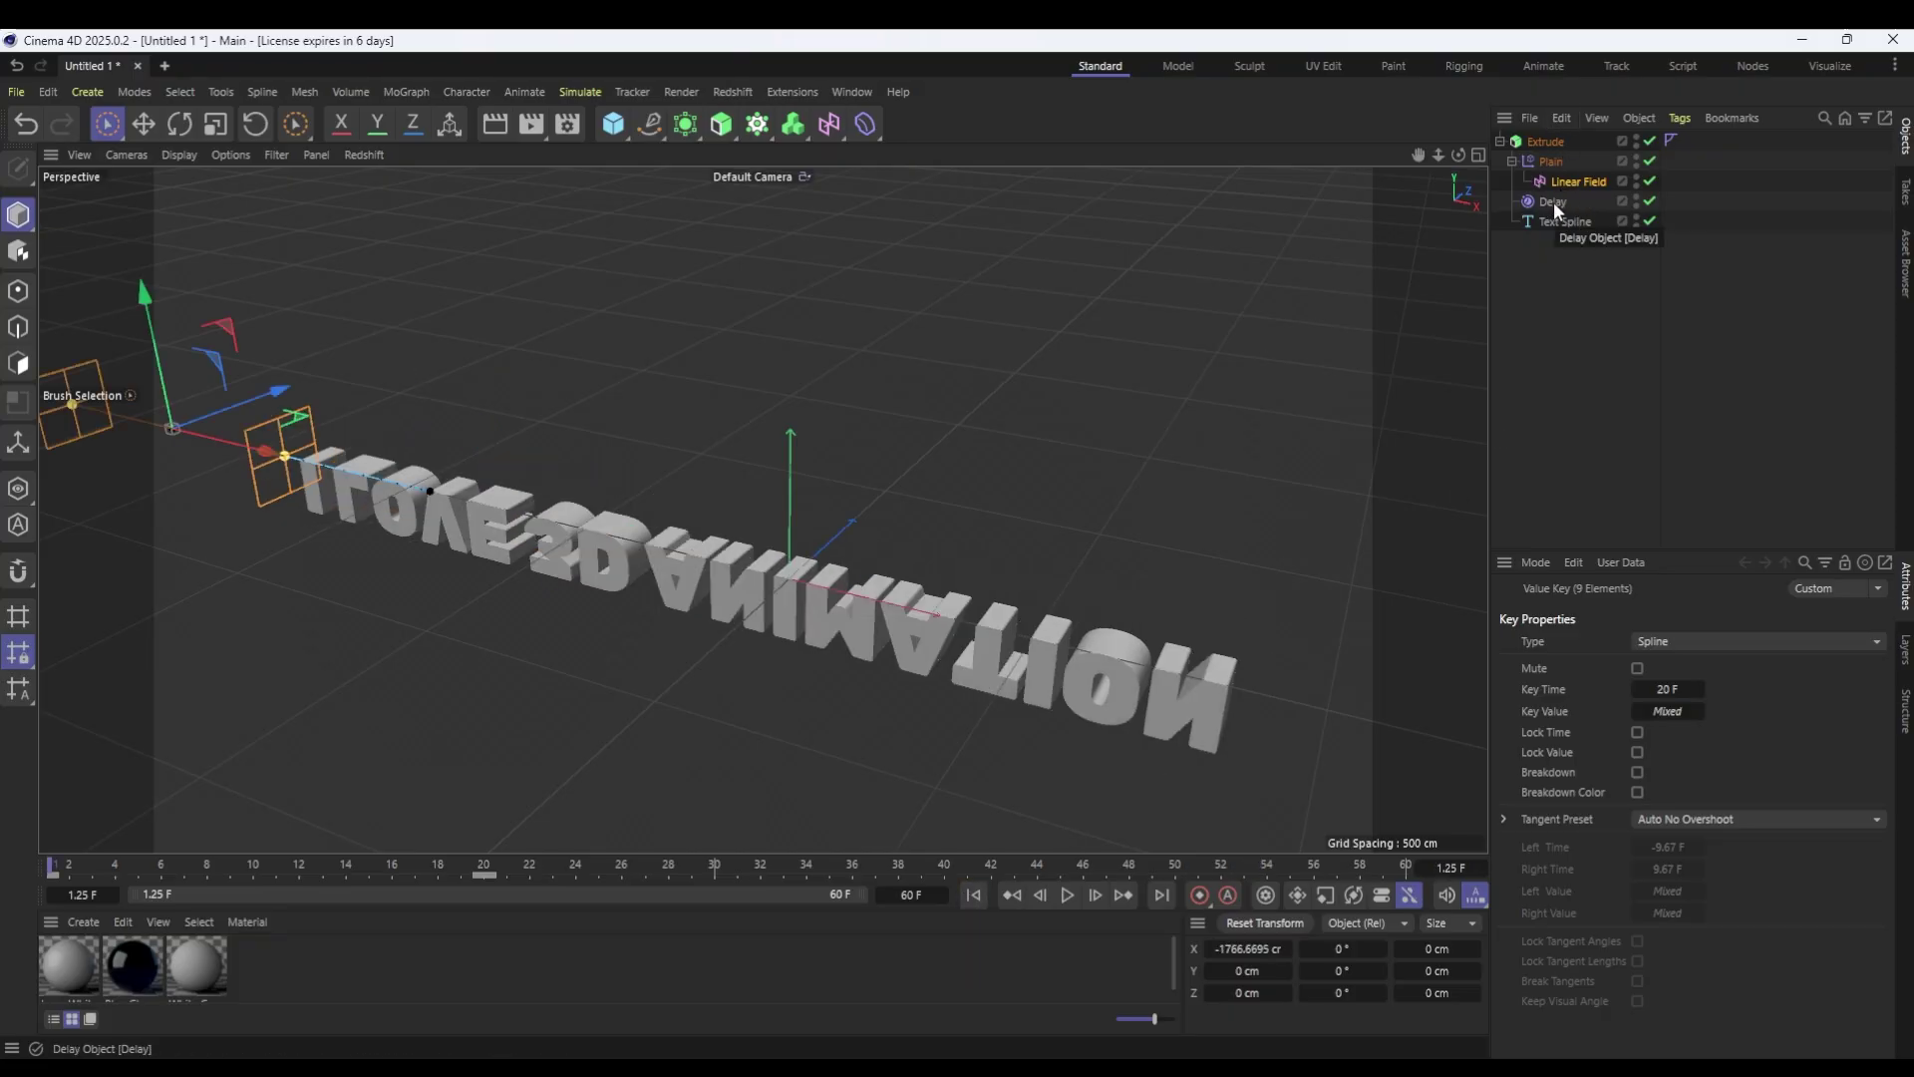
# Delete the Delay effector and the Plain effector with its field.
pyautogui.moveTo(1553, 201)
pyautogui.mouseDown()
pyautogui.moveTo(1545, 291)
pyautogui.moveTo(1539, 223)
pyautogui.mouseUp()
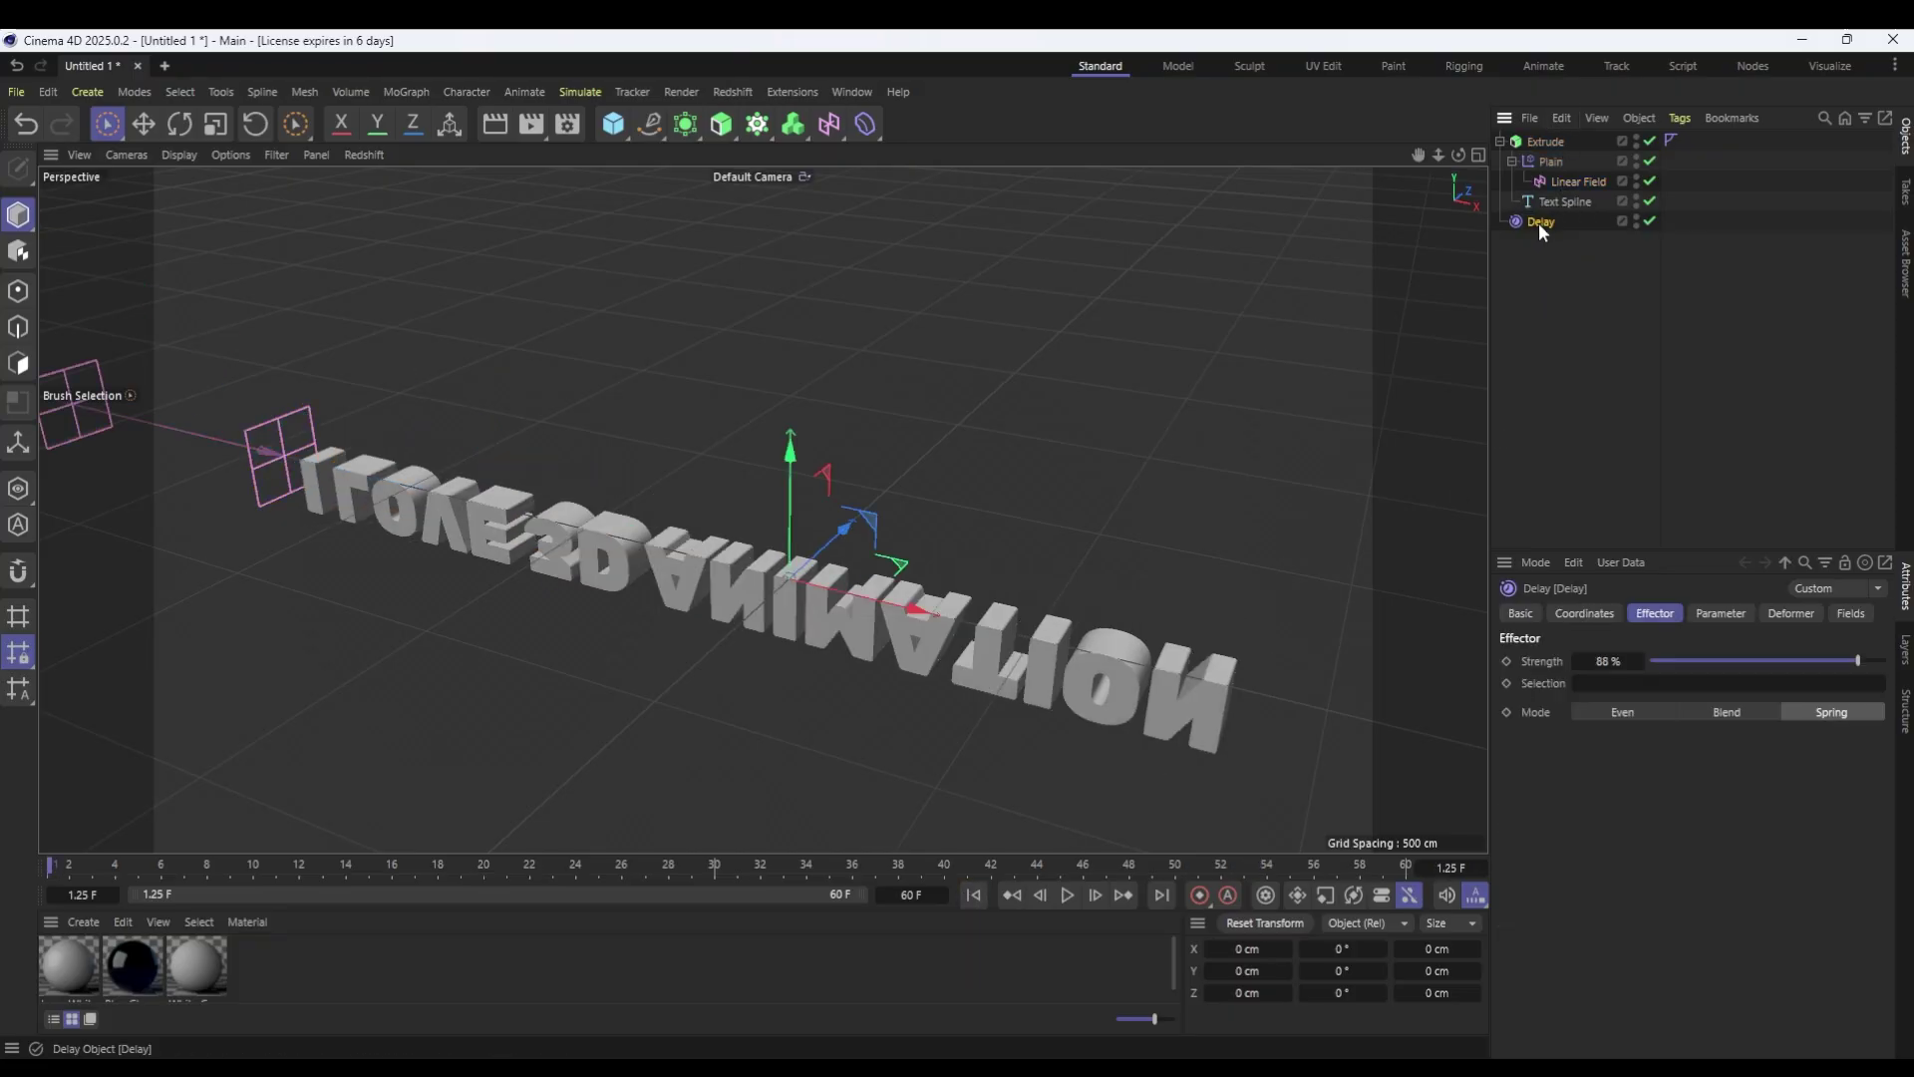
pyautogui.press('Delete')
pyautogui.click(1549, 162)
pyautogui.press('Delete')
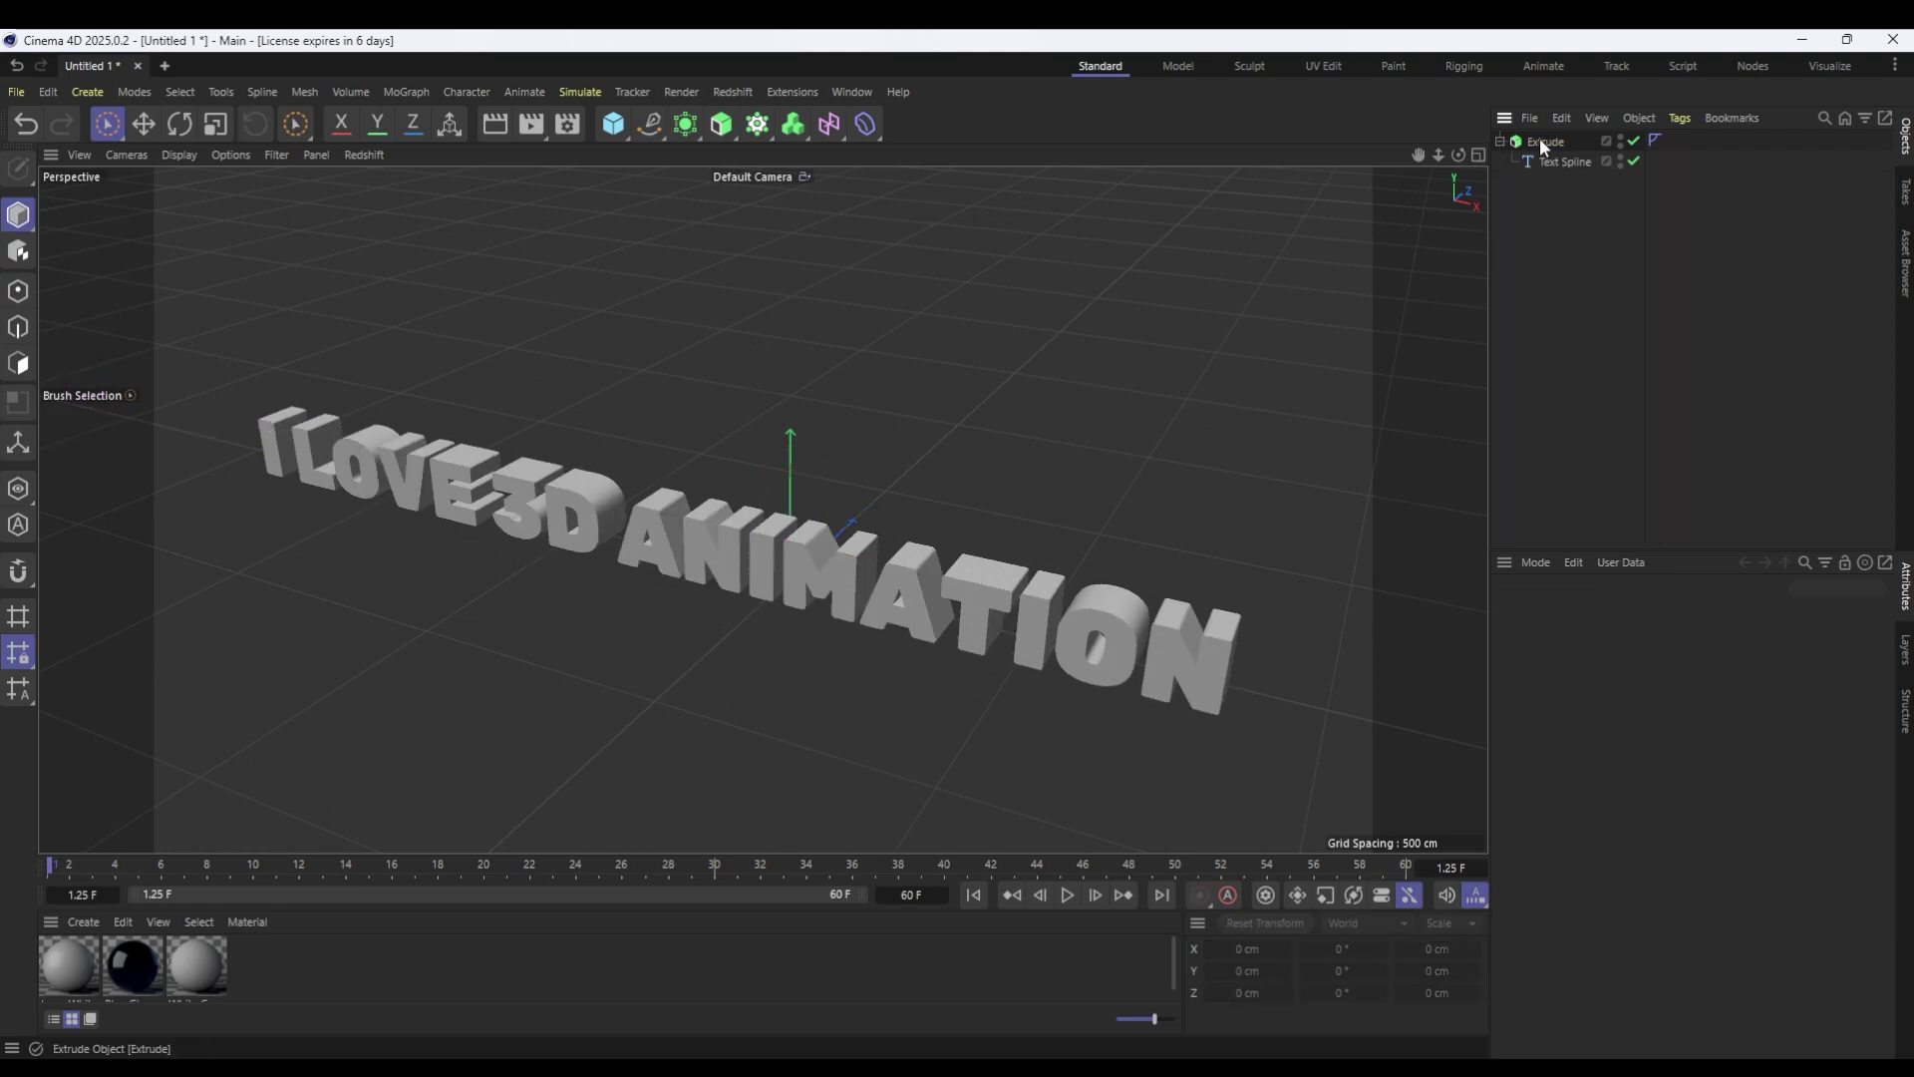
# Wrap the extruded text in a MoGraph Fracture object set to Explode Segments.
pyautogui.click(1541, 142)
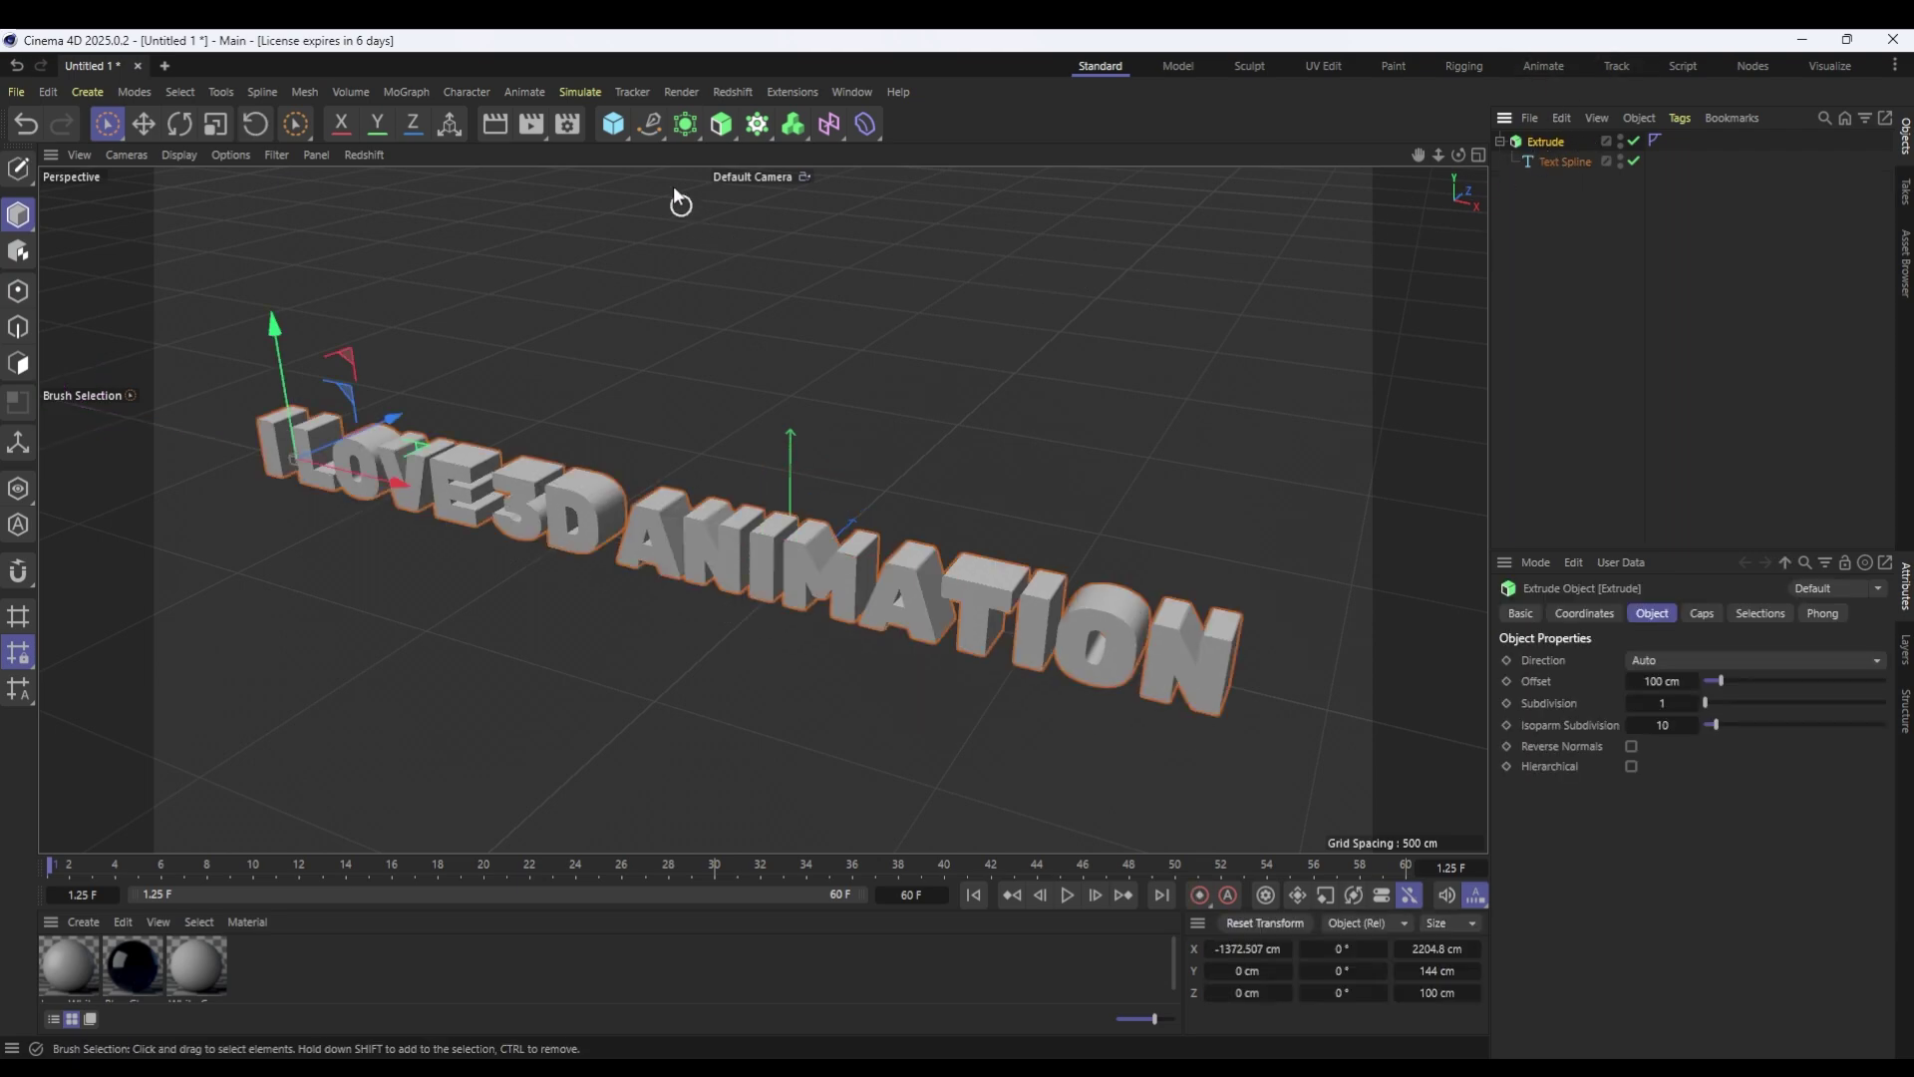
pyautogui.click(759, 125)
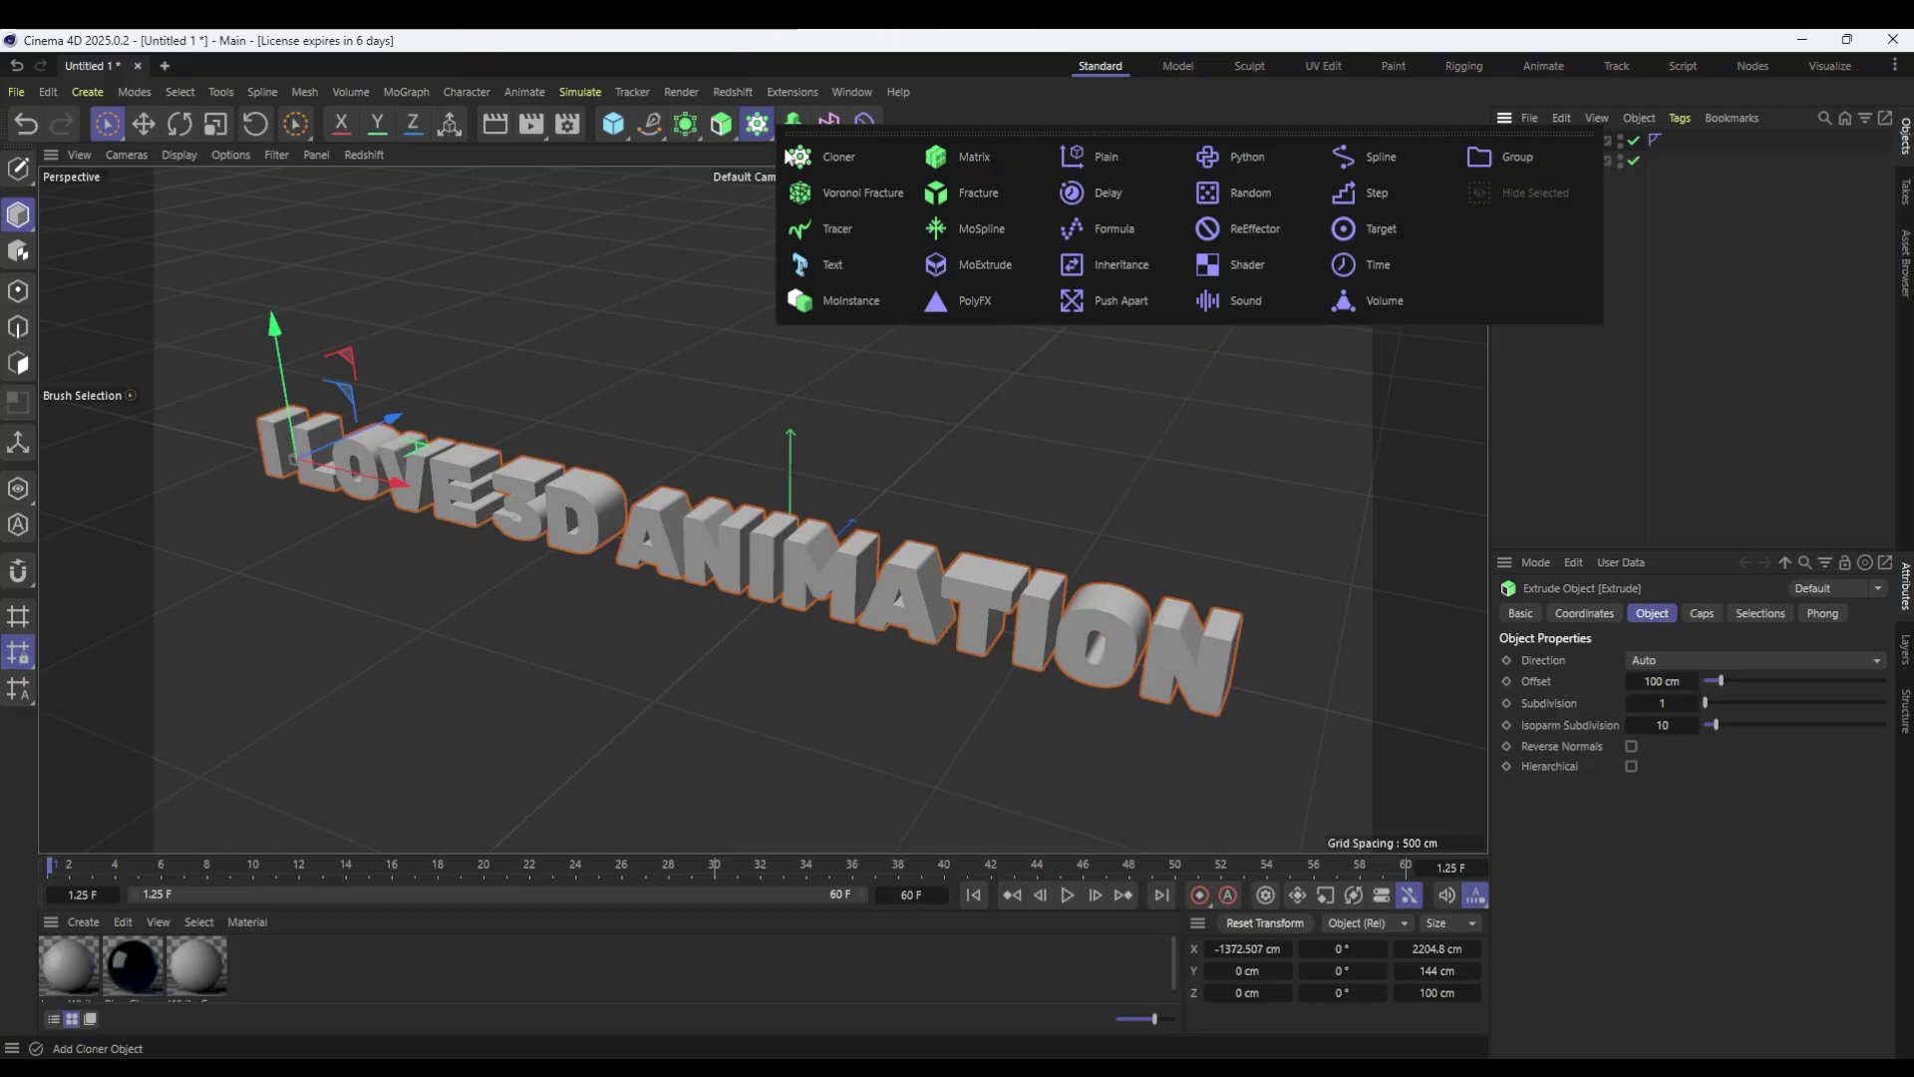
pyautogui.click(977, 194)
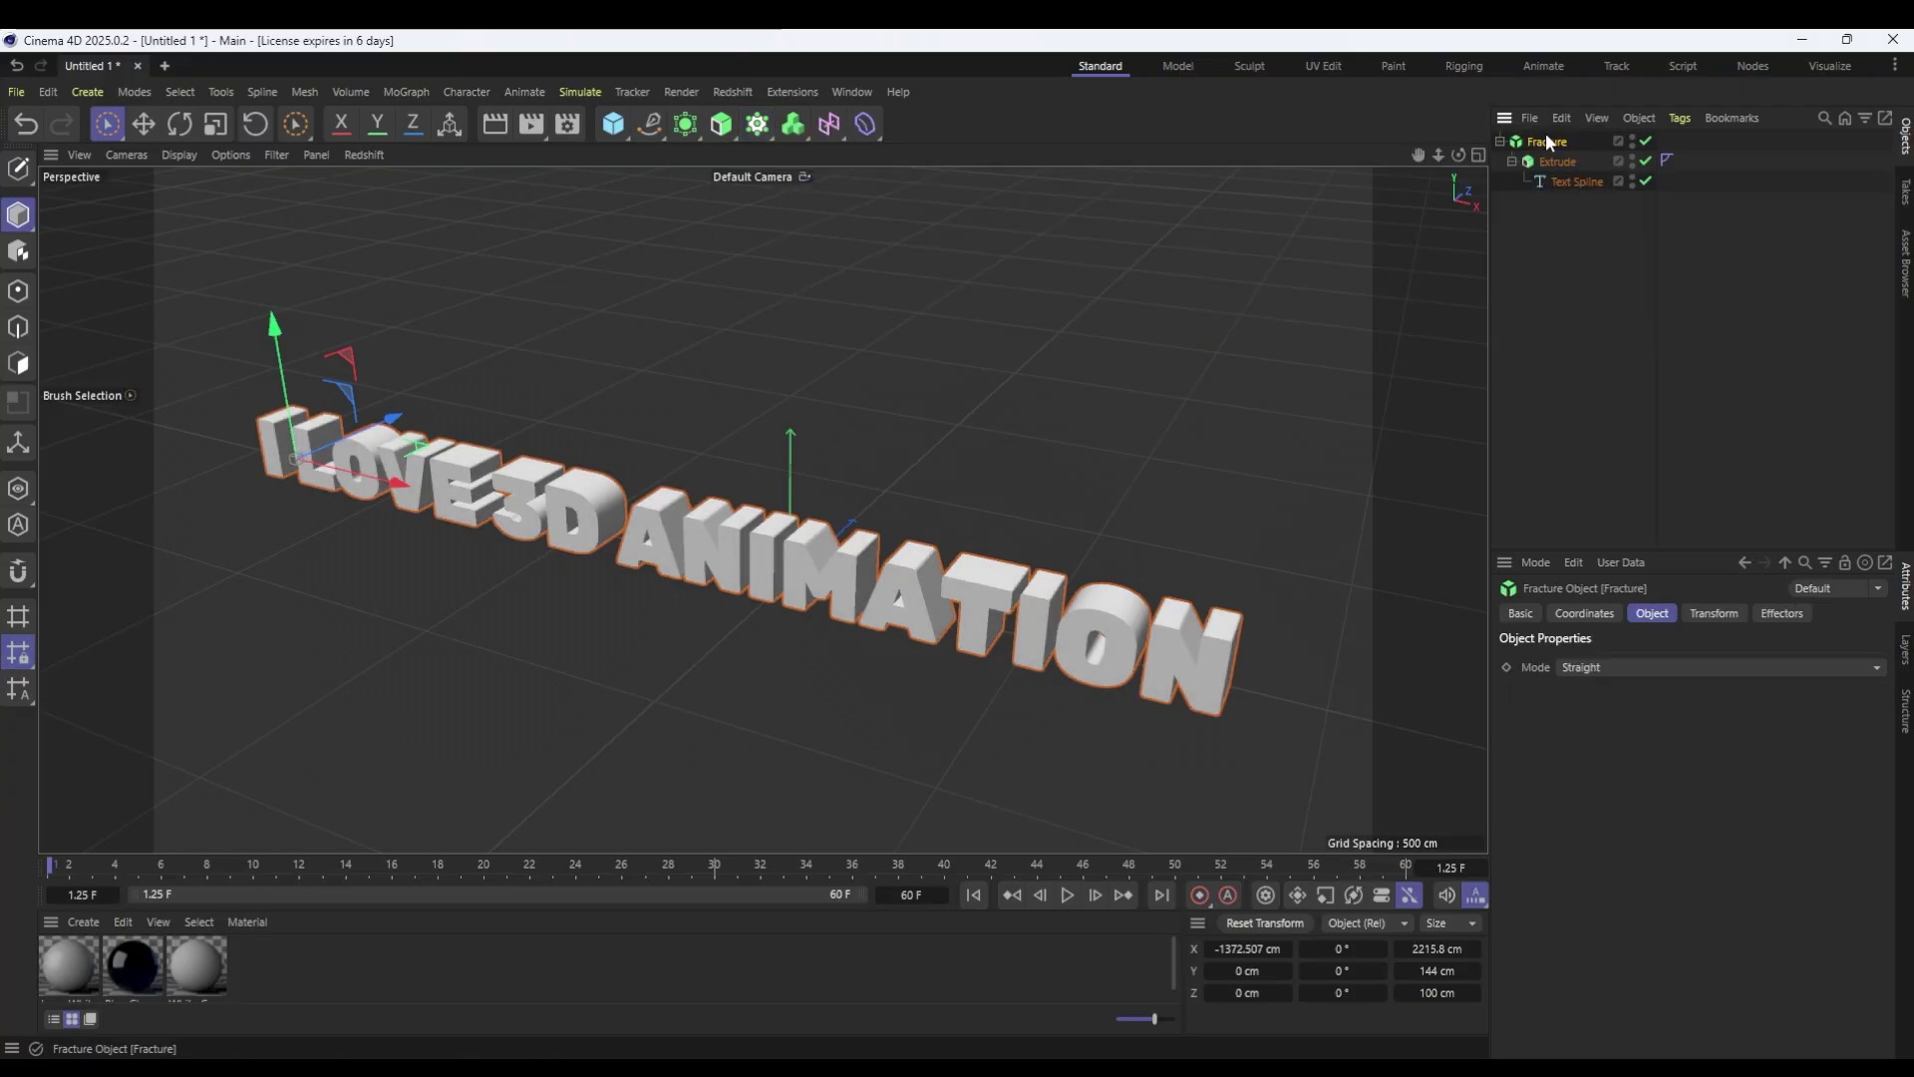
pyautogui.click(1613, 666)
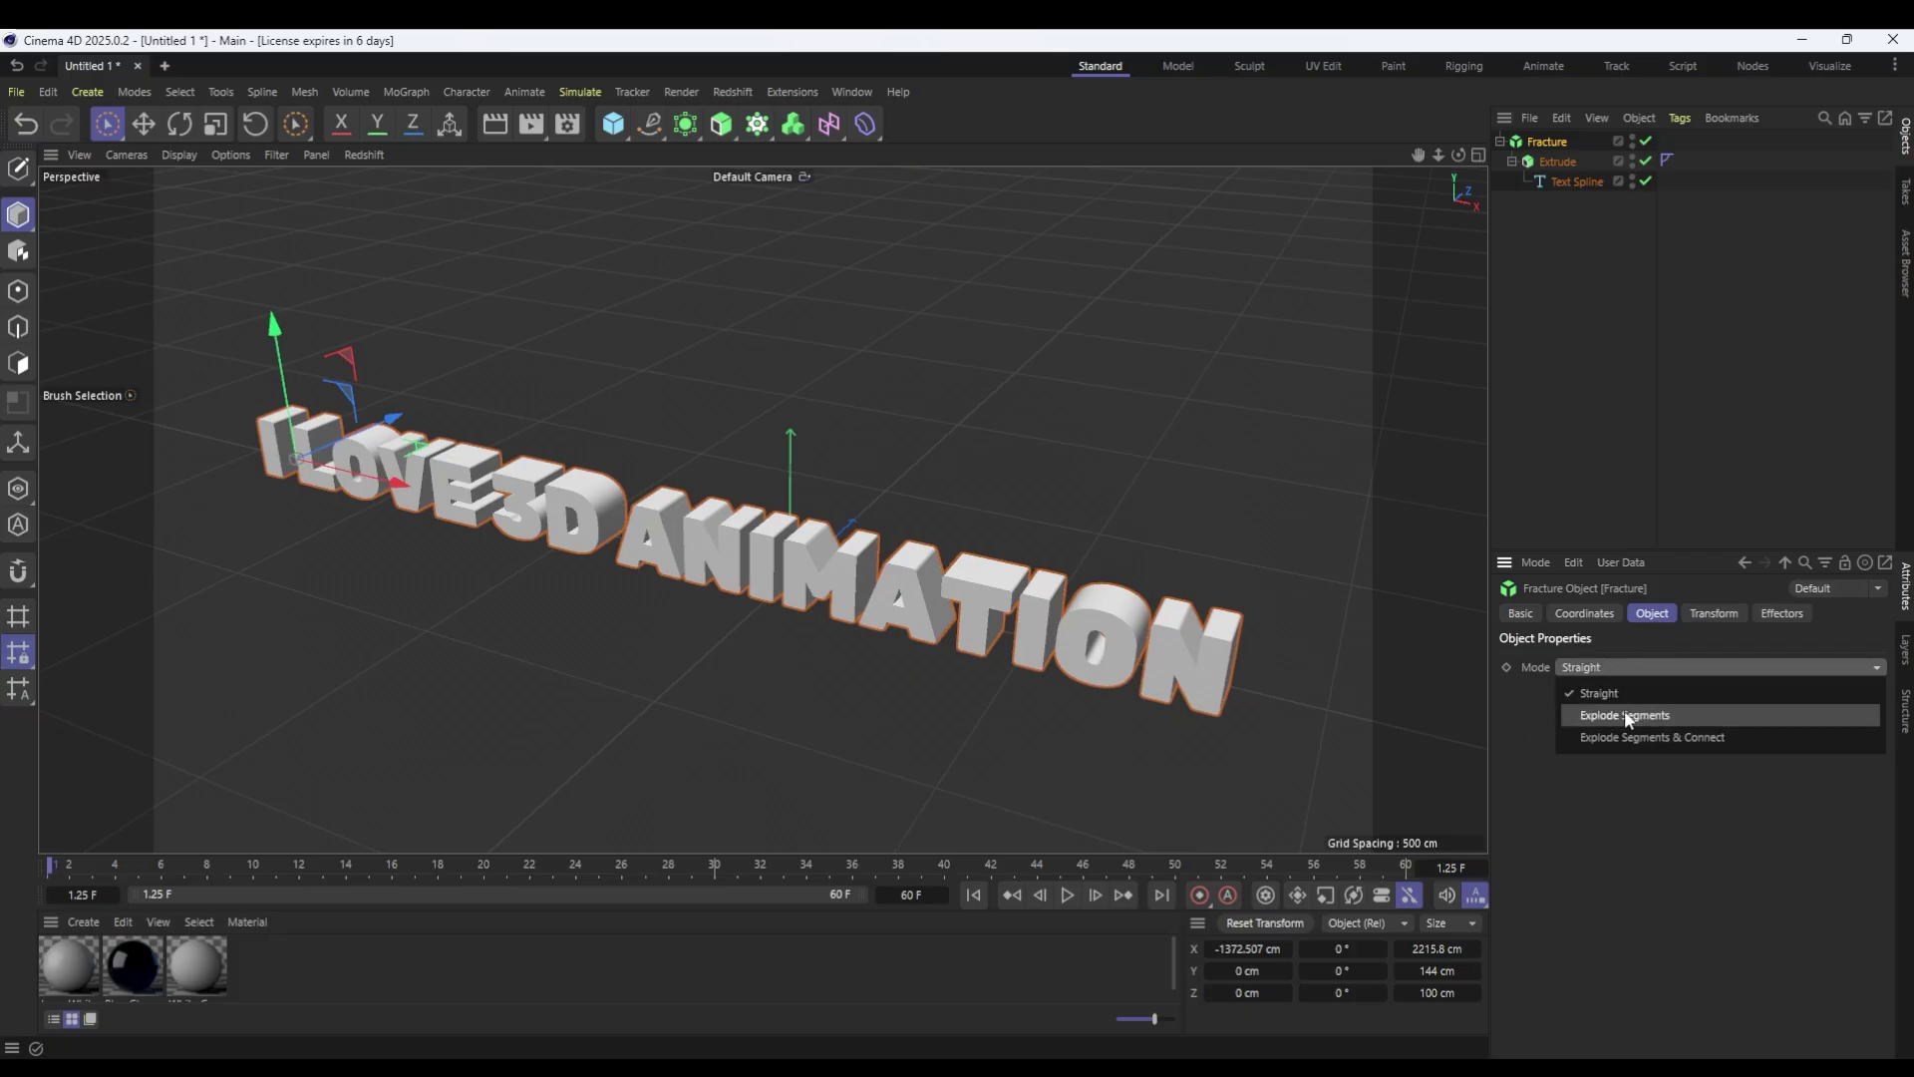
pyautogui.click(1623, 714)
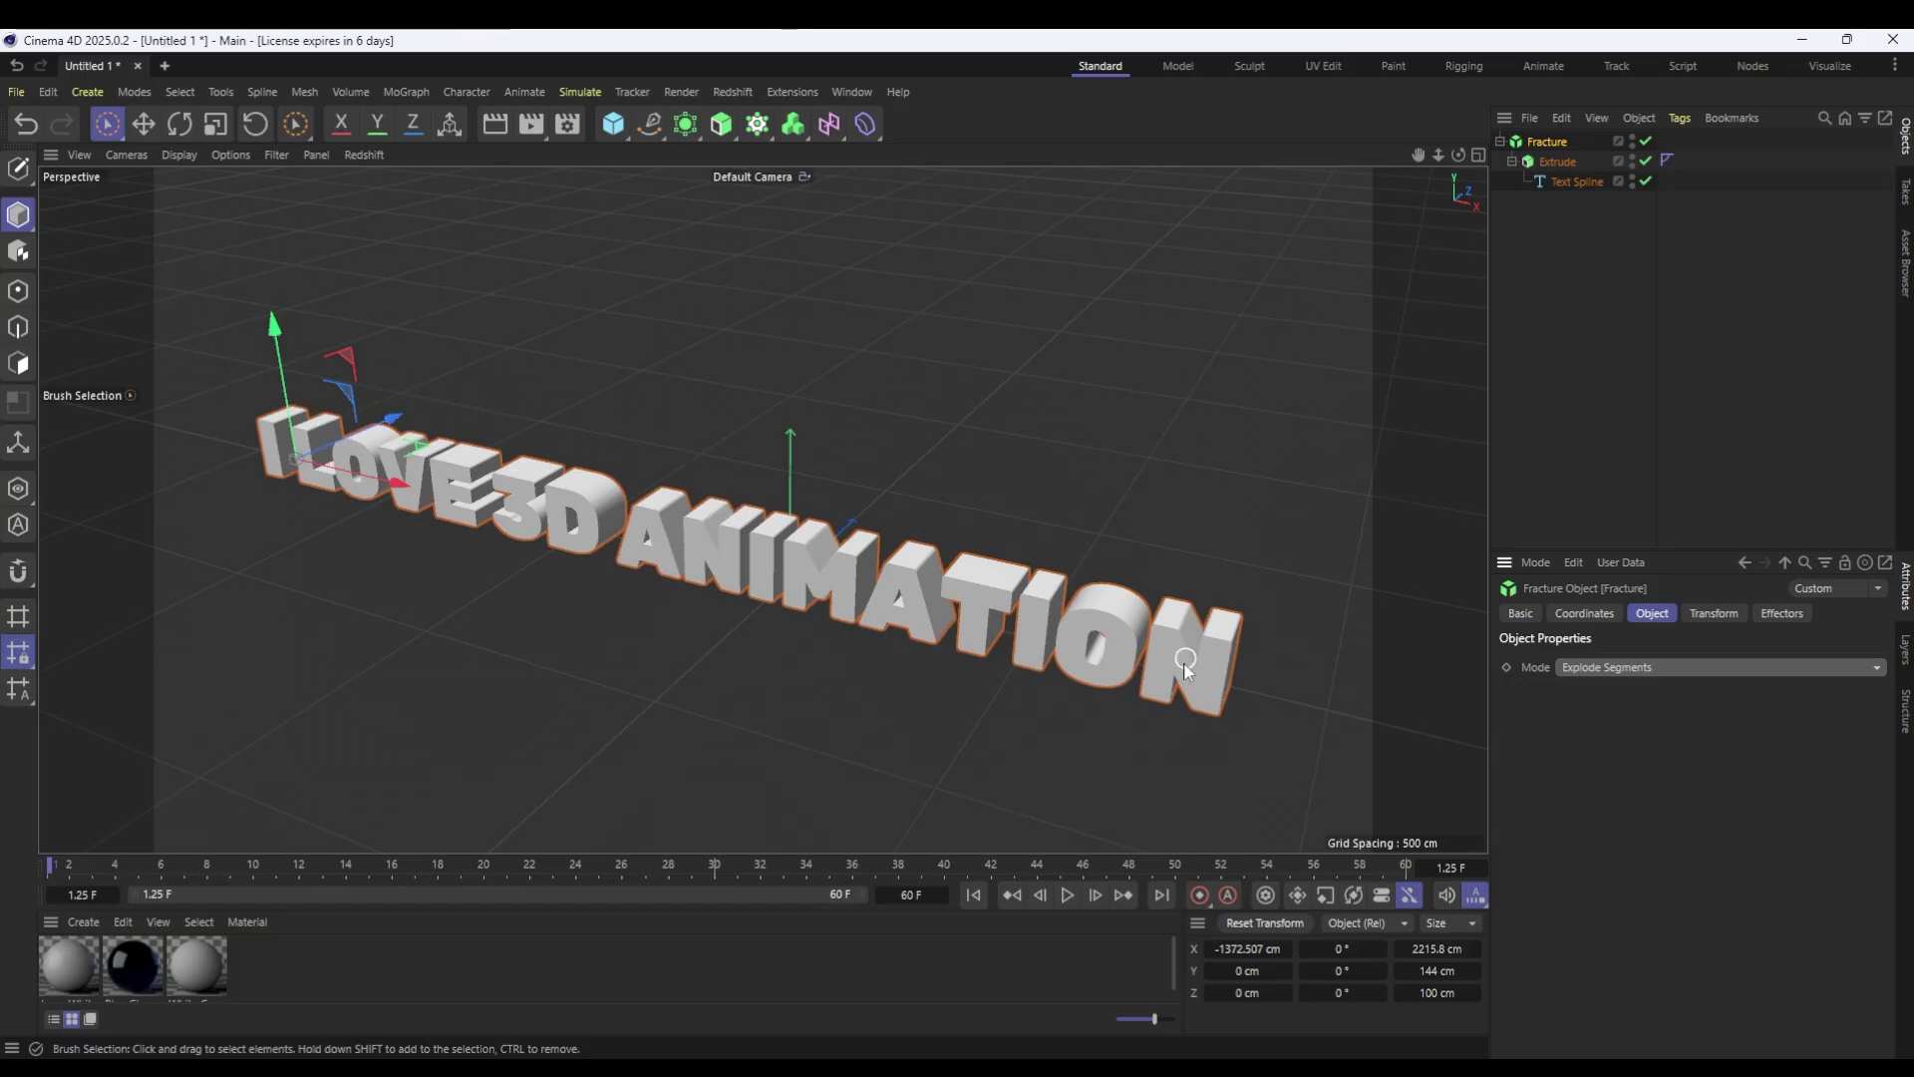
pyautogui.click(1529, 353)
pyautogui.click(1552, 144)
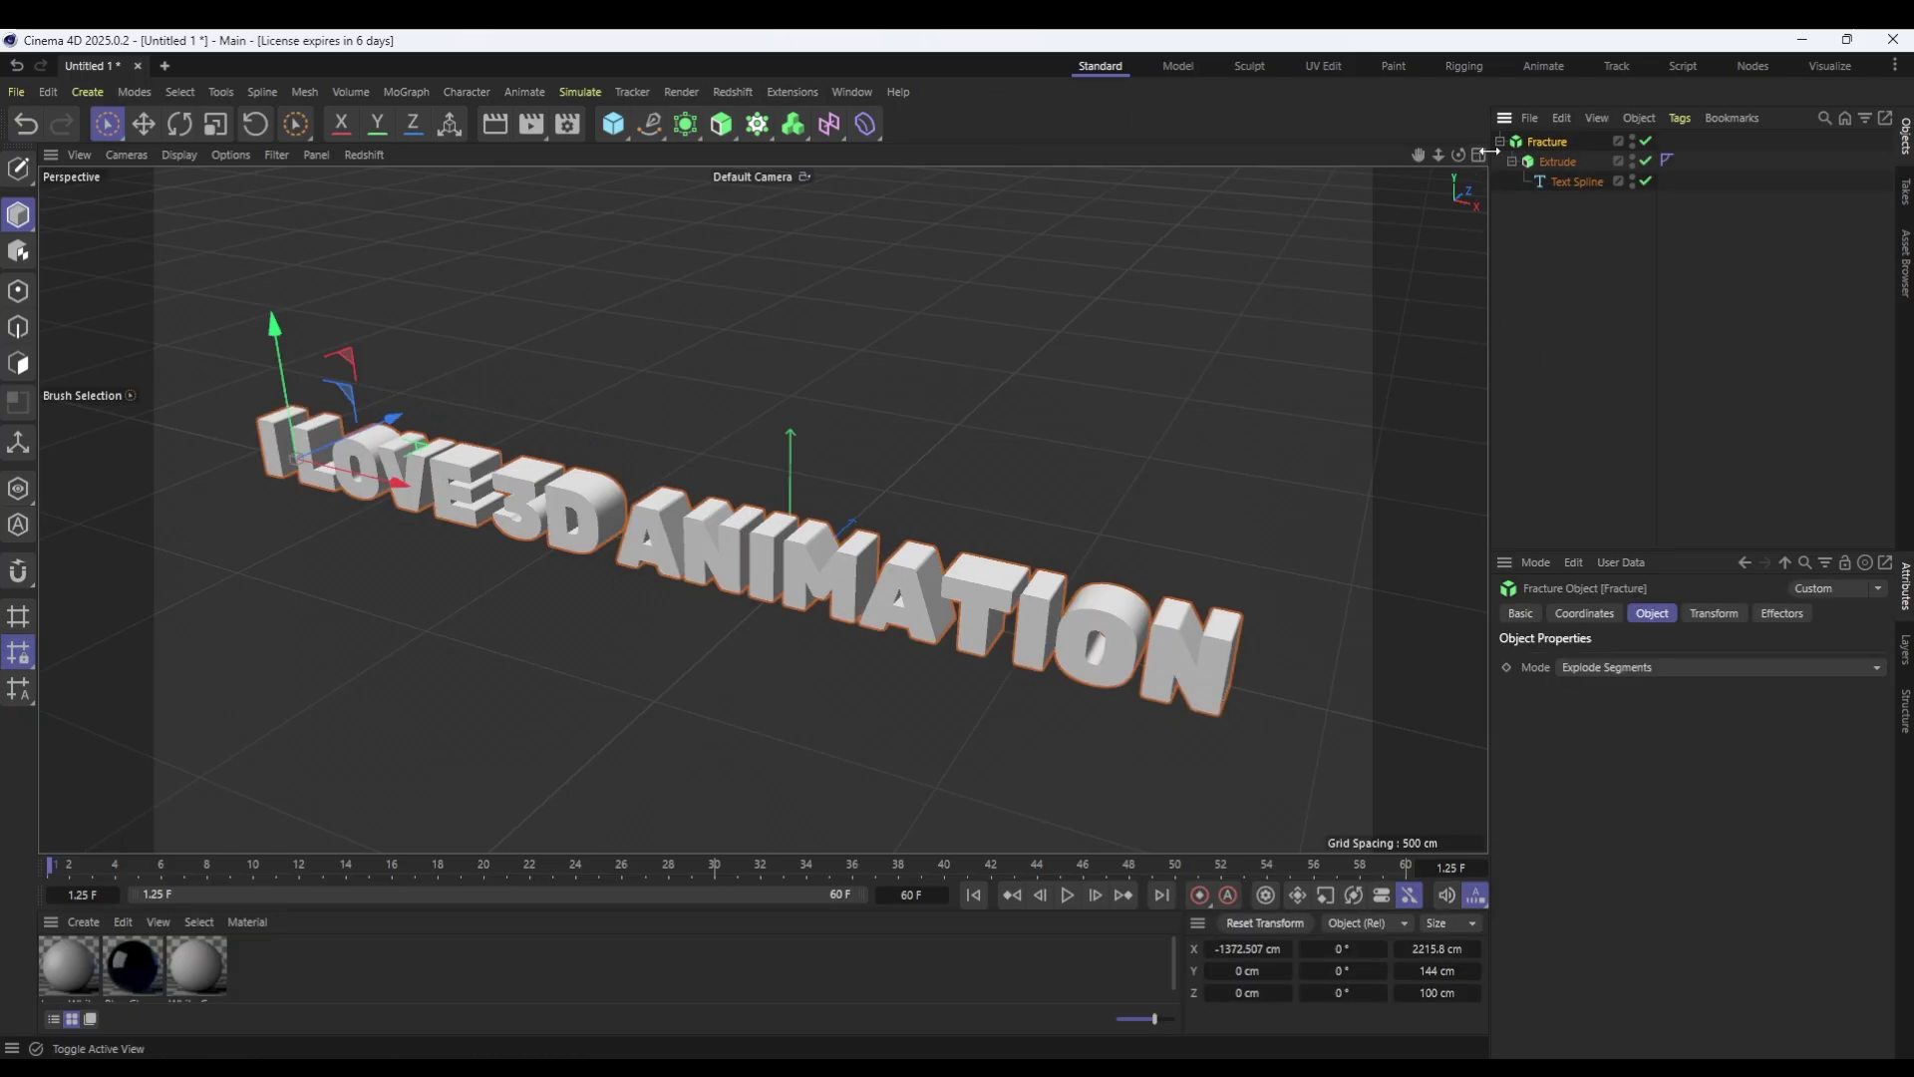
# Add a new Plain effector to the Fracture holding the text.
pyautogui.click(406, 91)
pyautogui.moveTo(436, 130)
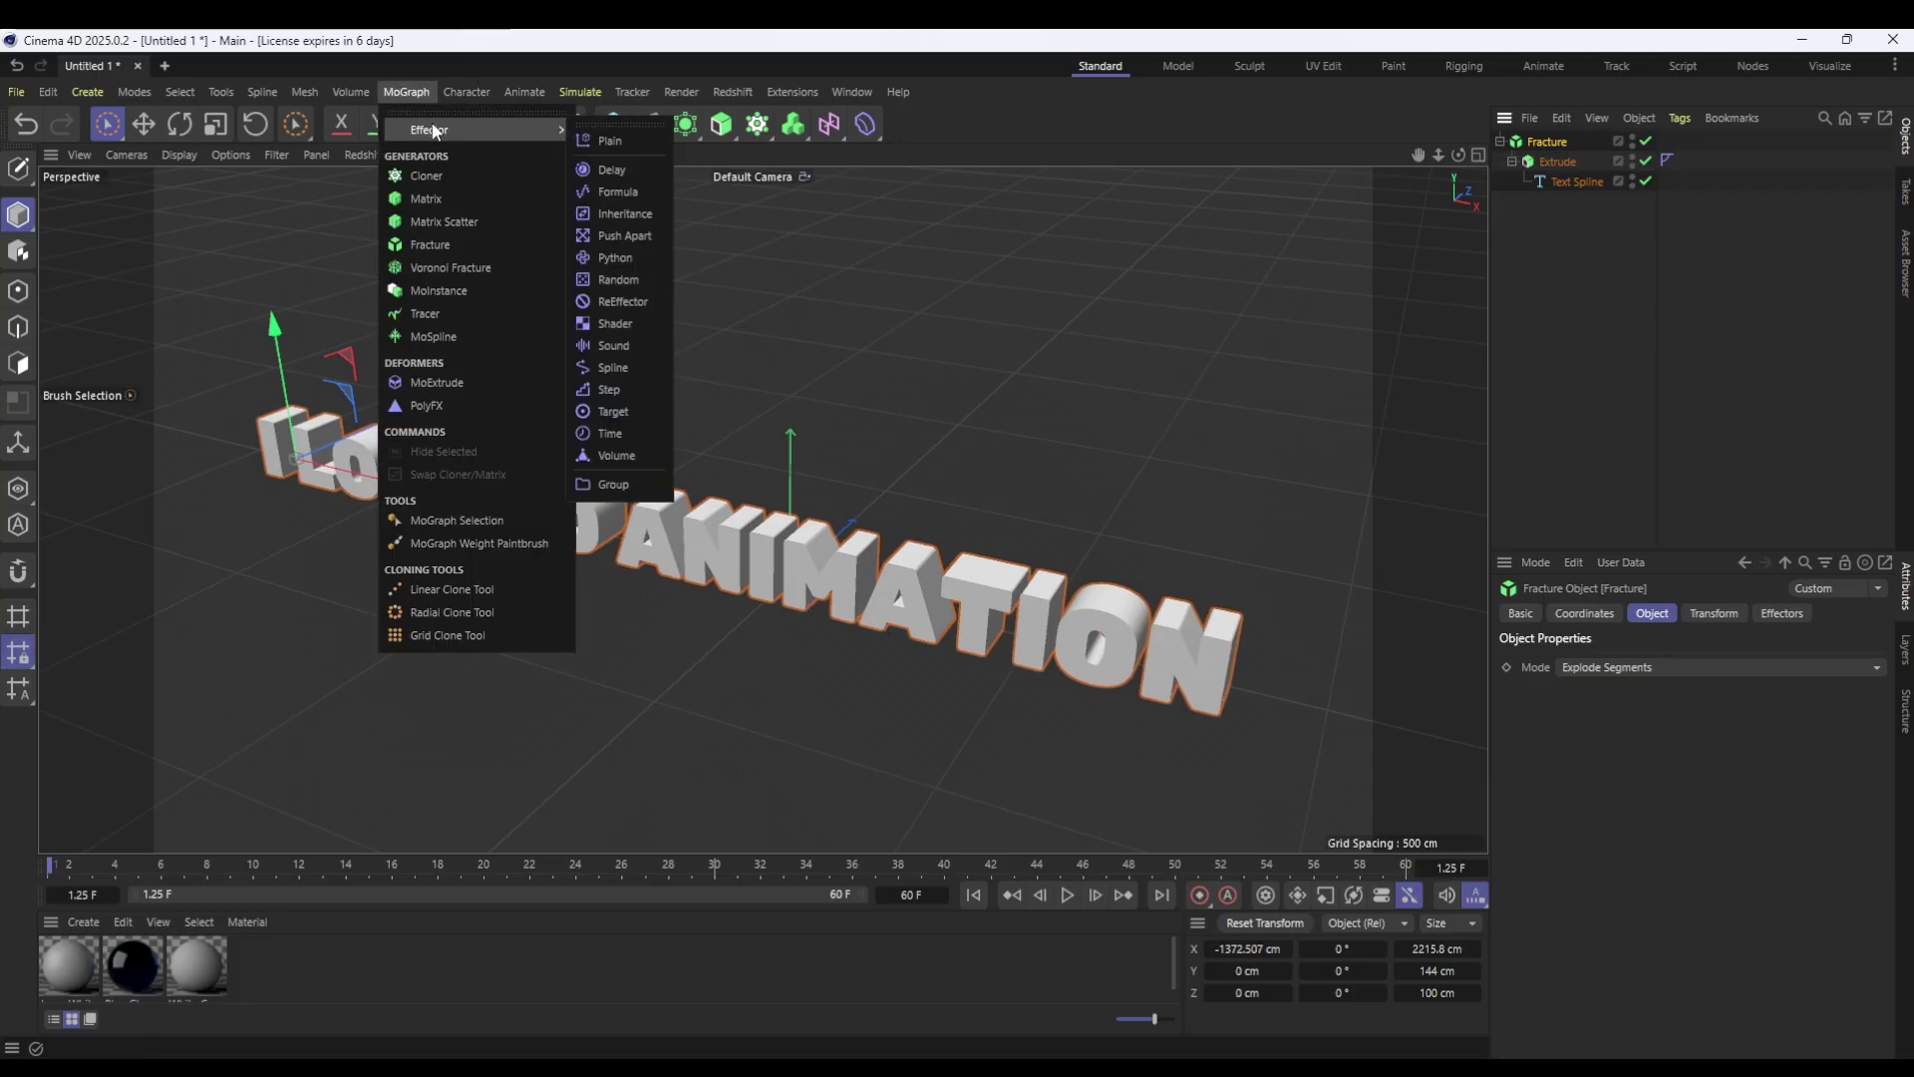
pyautogui.click(610, 141)
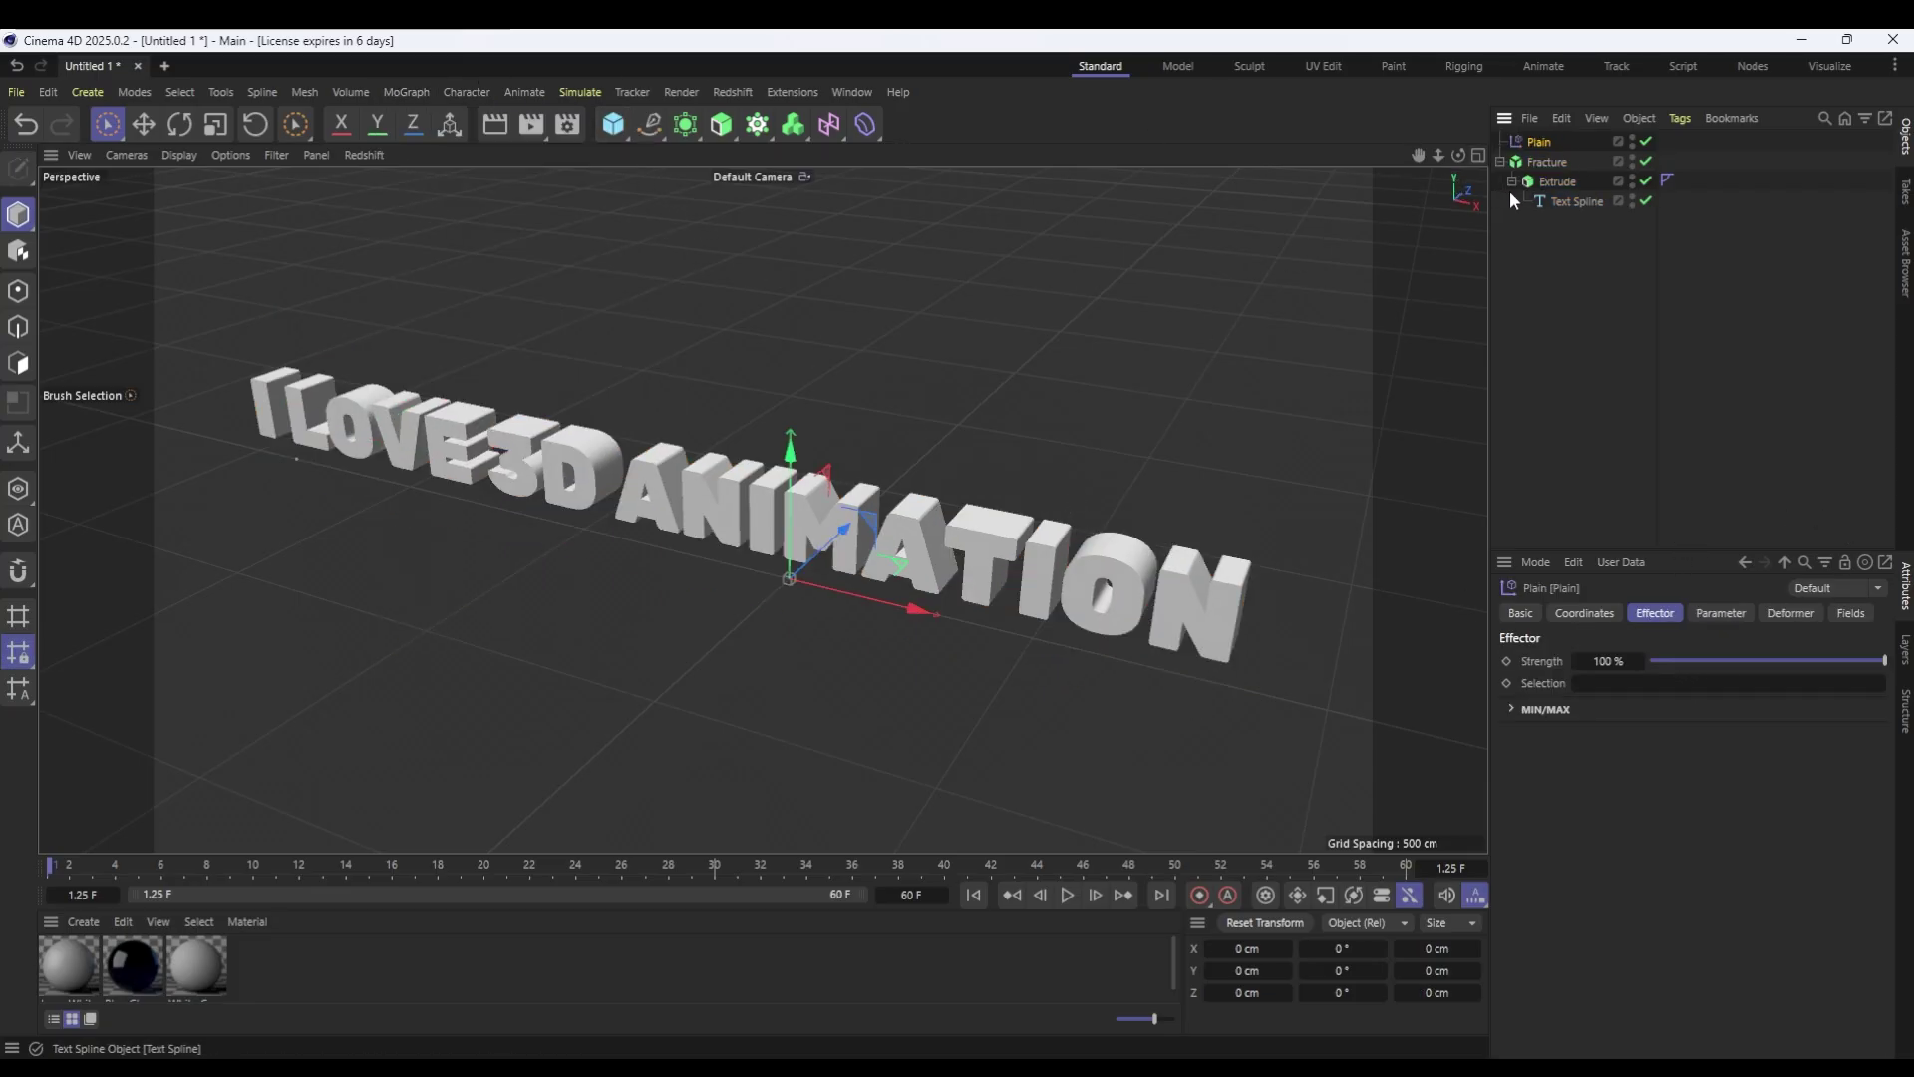
pyautogui.click(1553, 162)
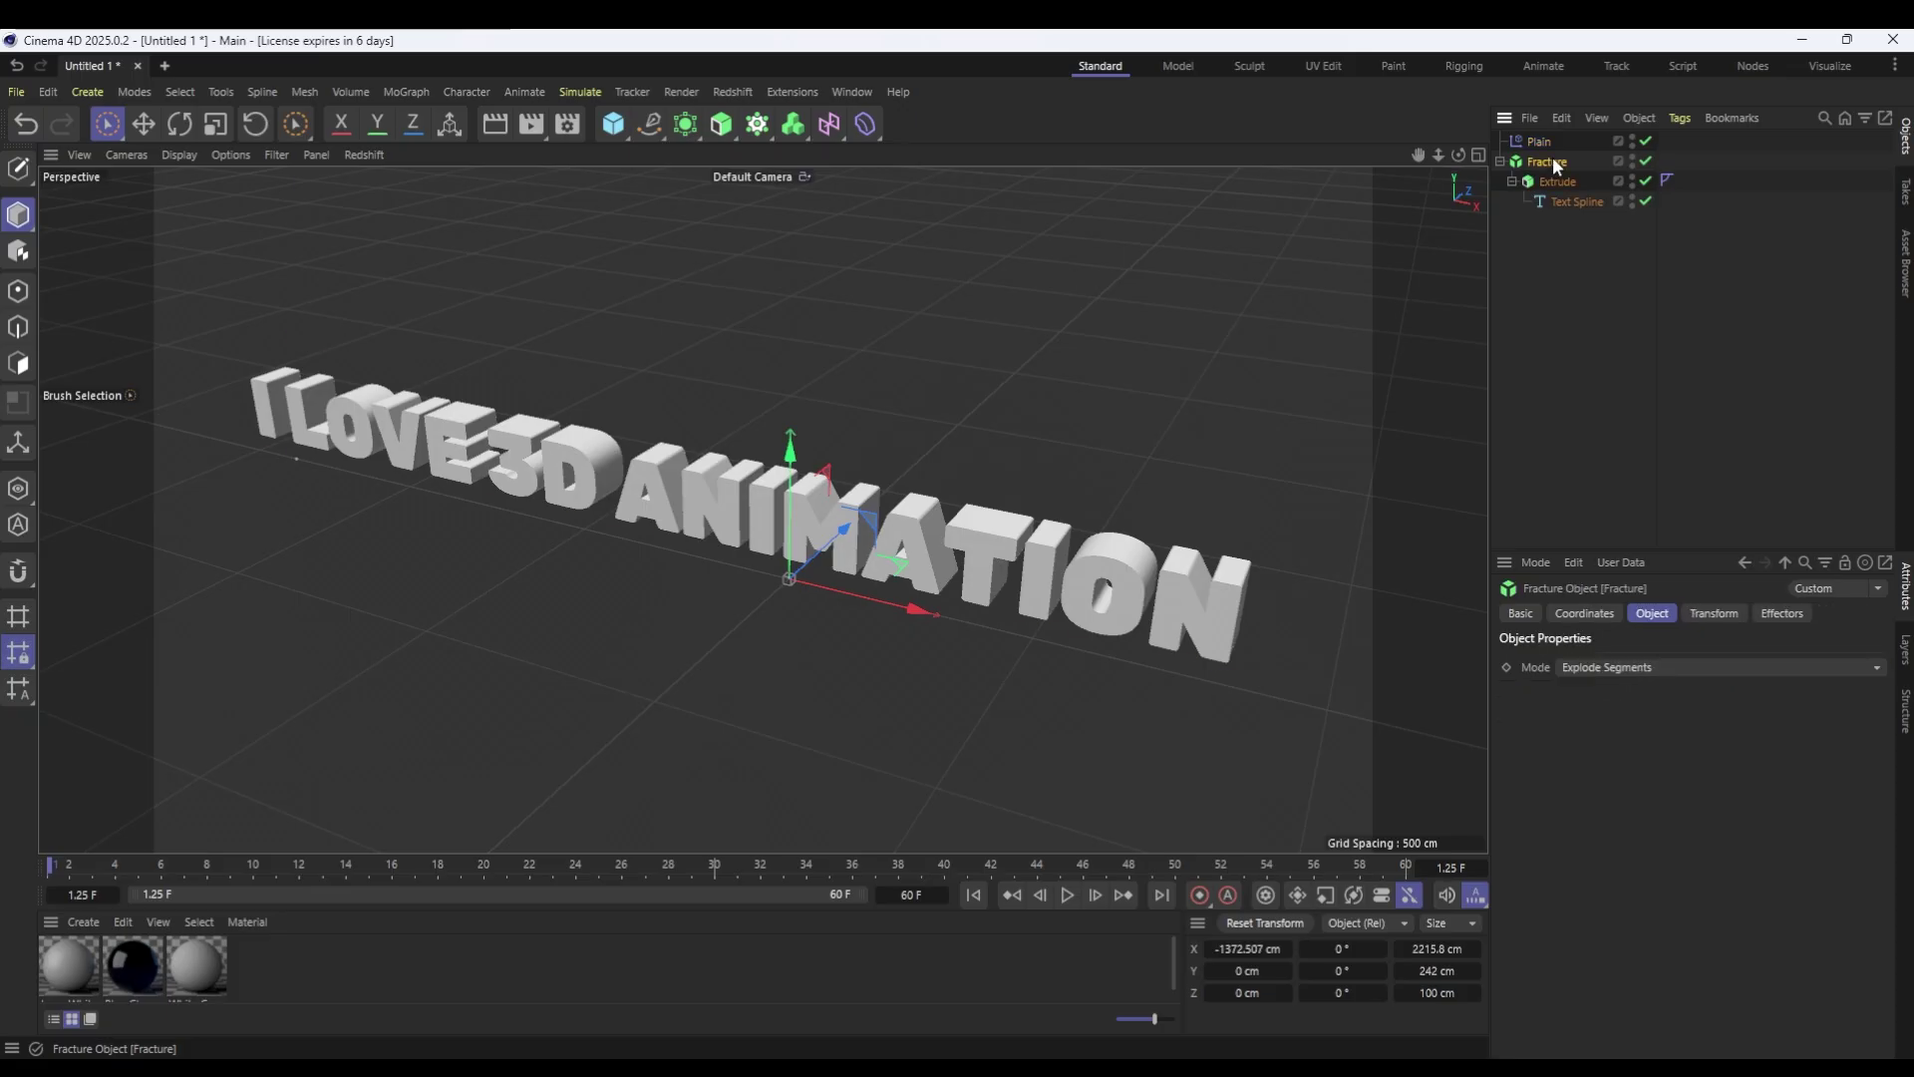
pyautogui.click(1782, 613)
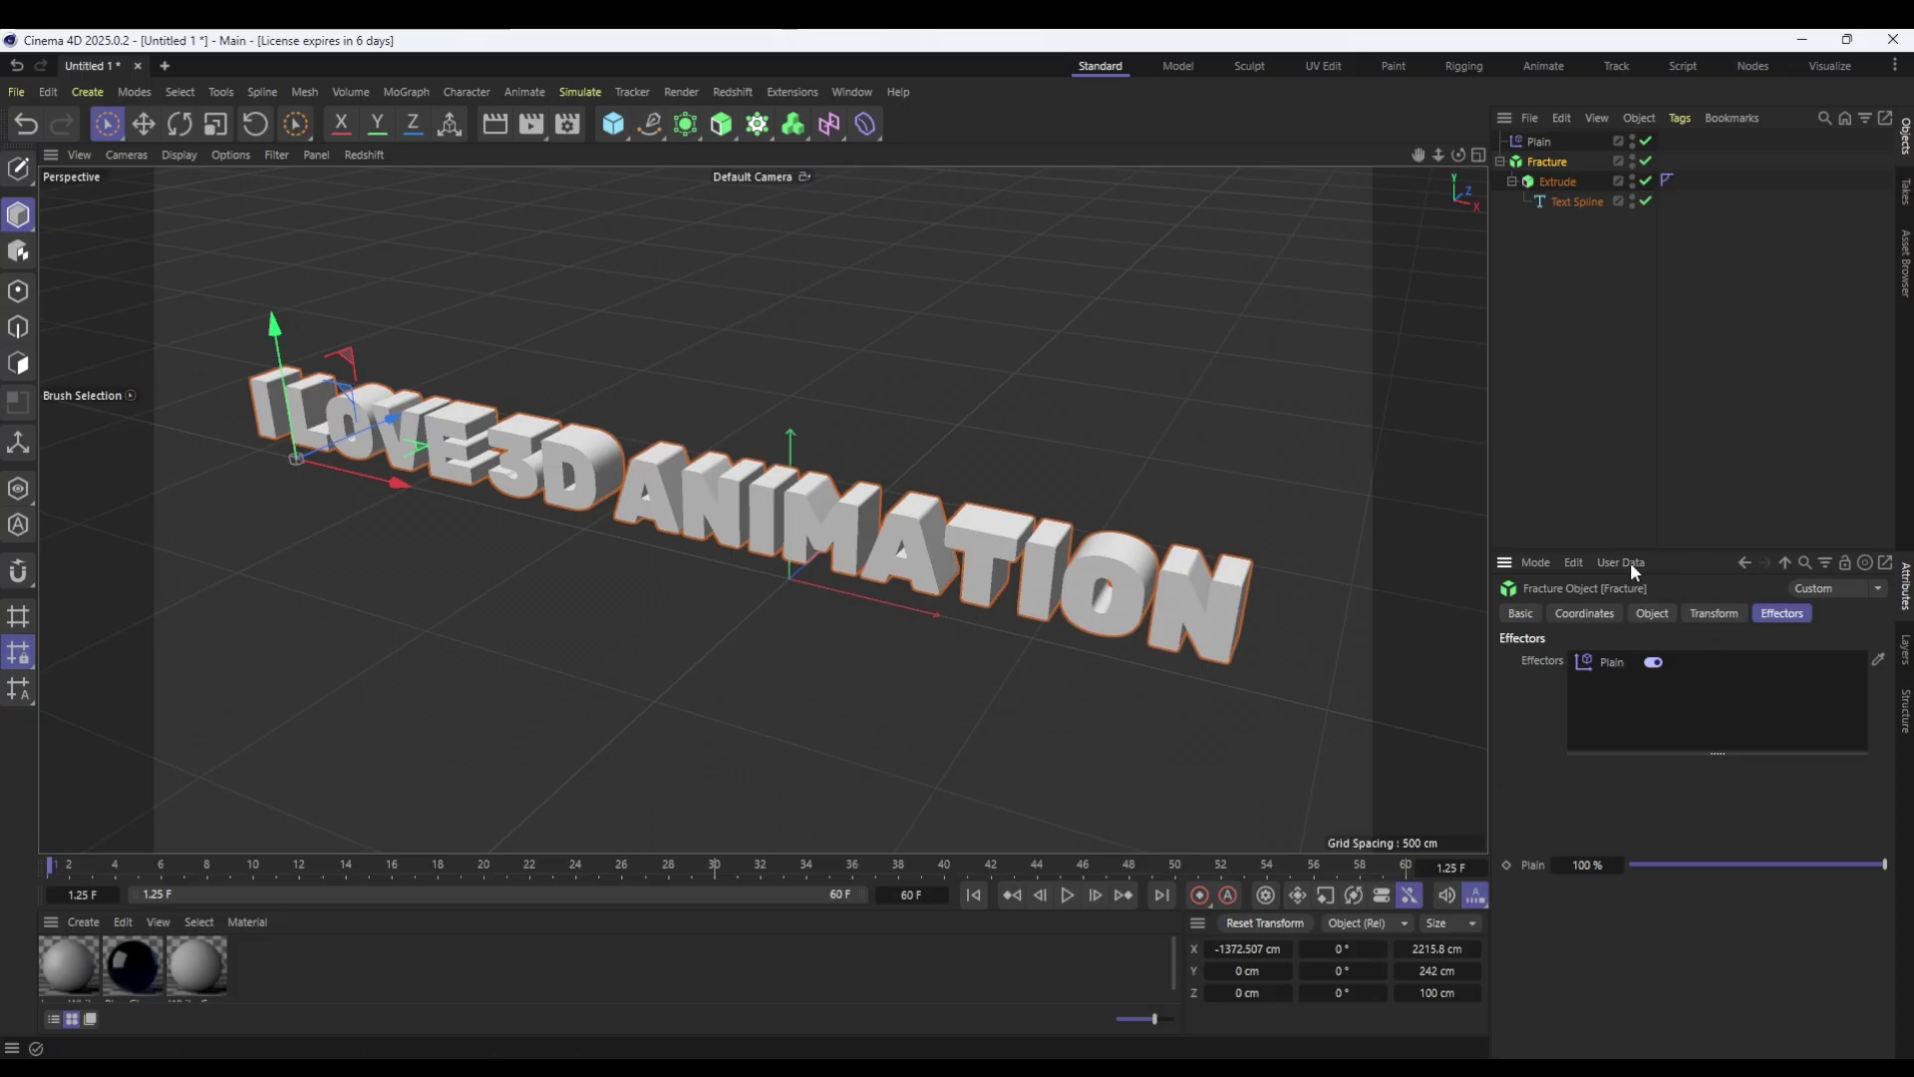
# Switch the Plain effector from Position to Rotation with R.P set to -180°.
pyautogui.doubleClick(1607, 662)
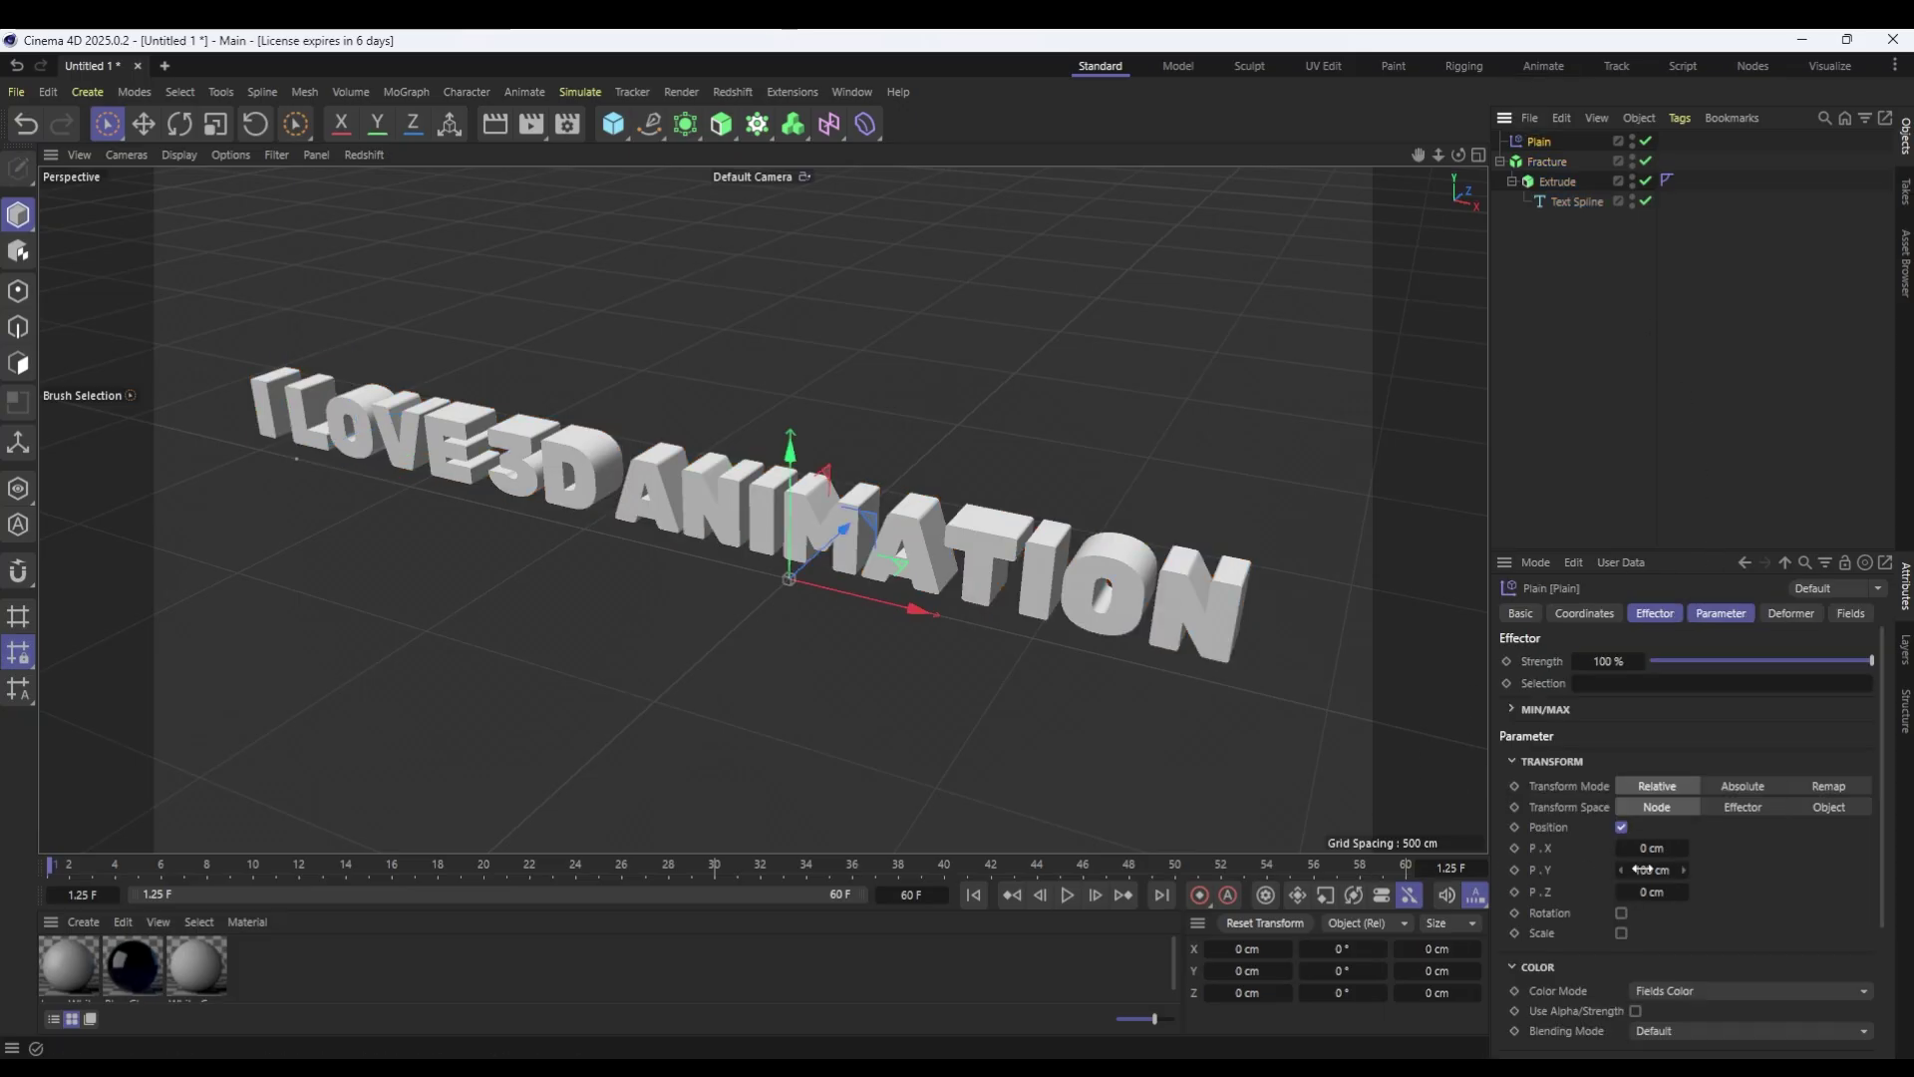
pyautogui.moveTo(1650, 869); pyautogui.dragTo(1652, 889)
pyautogui.click(1621, 827)
pyautogui.click(1621, 847)
pyautogui.doubleClick(1649, 889)
pyautogui.write('-180')
pyautogui.press('Return')
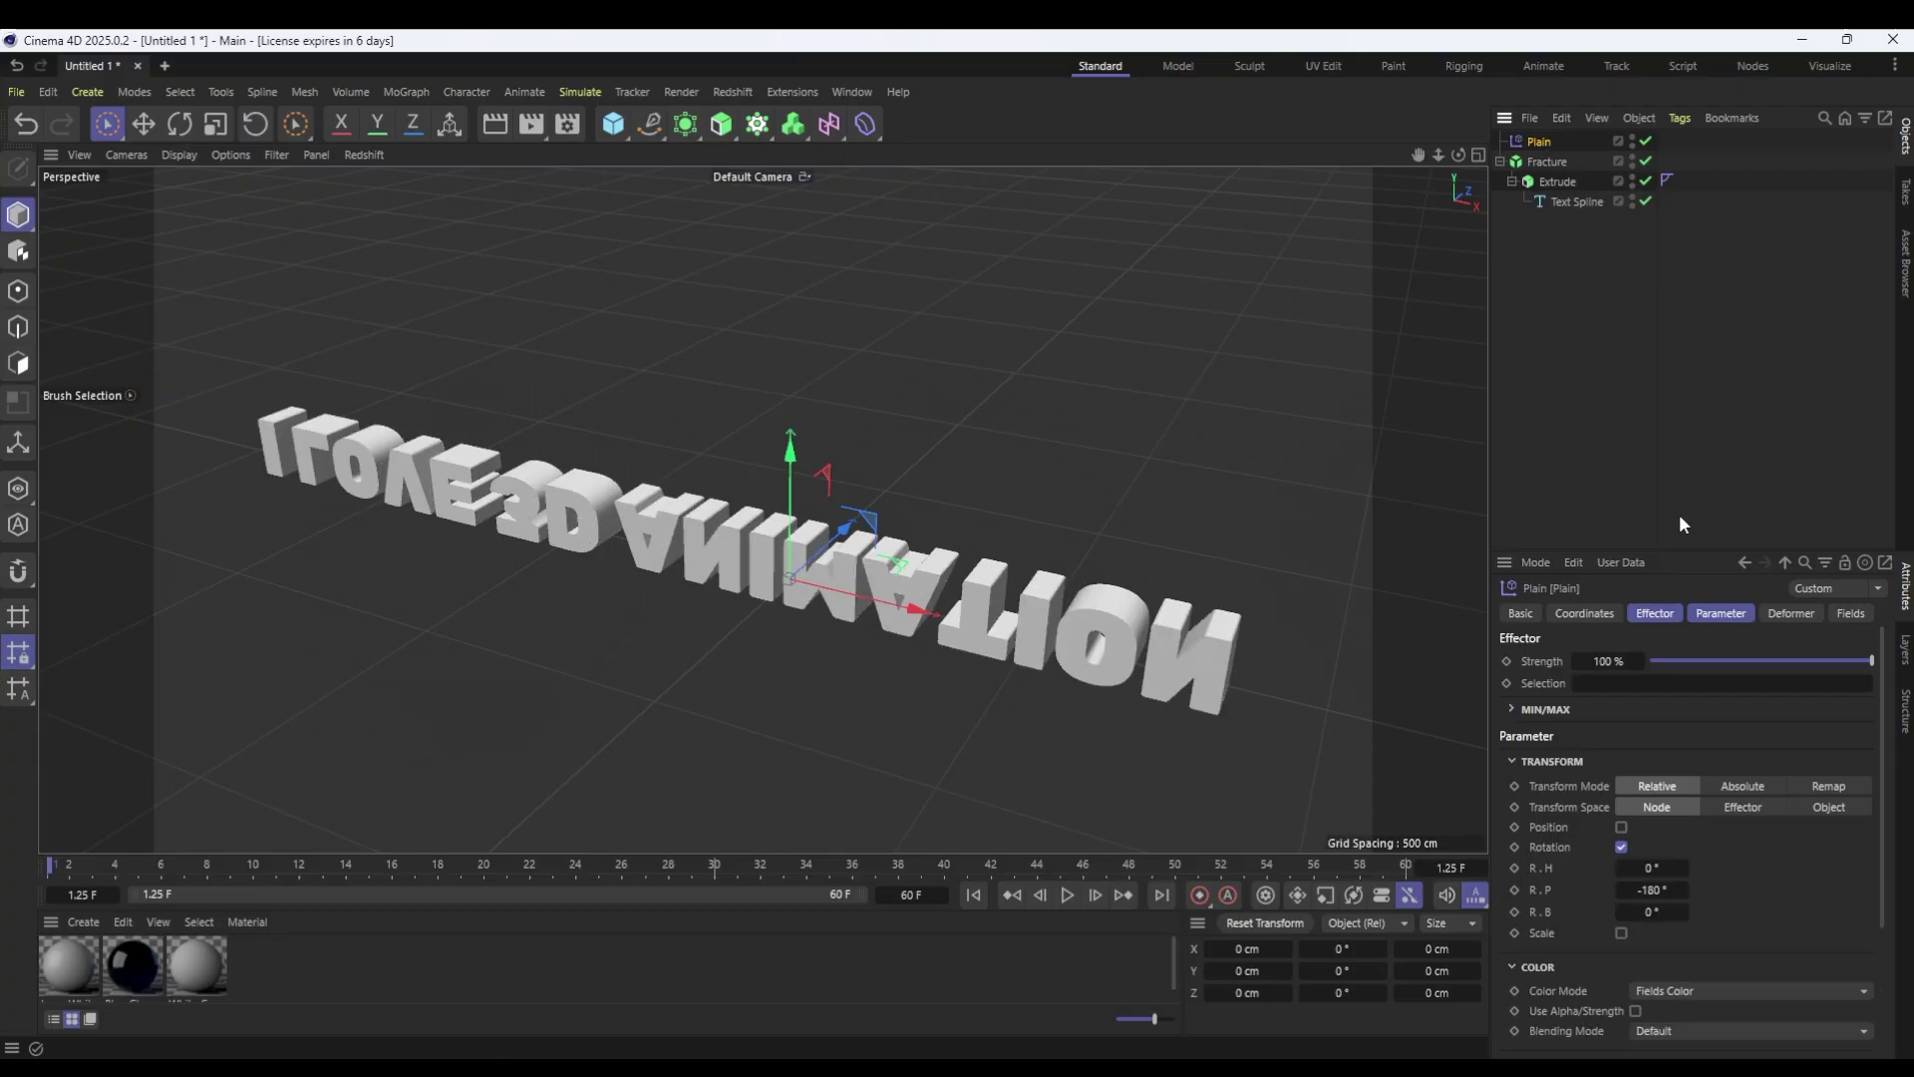
# Add a Linear Field to Plain and keyframe it sweeping left to right across the text.
pyautogui.click(1847, 615)
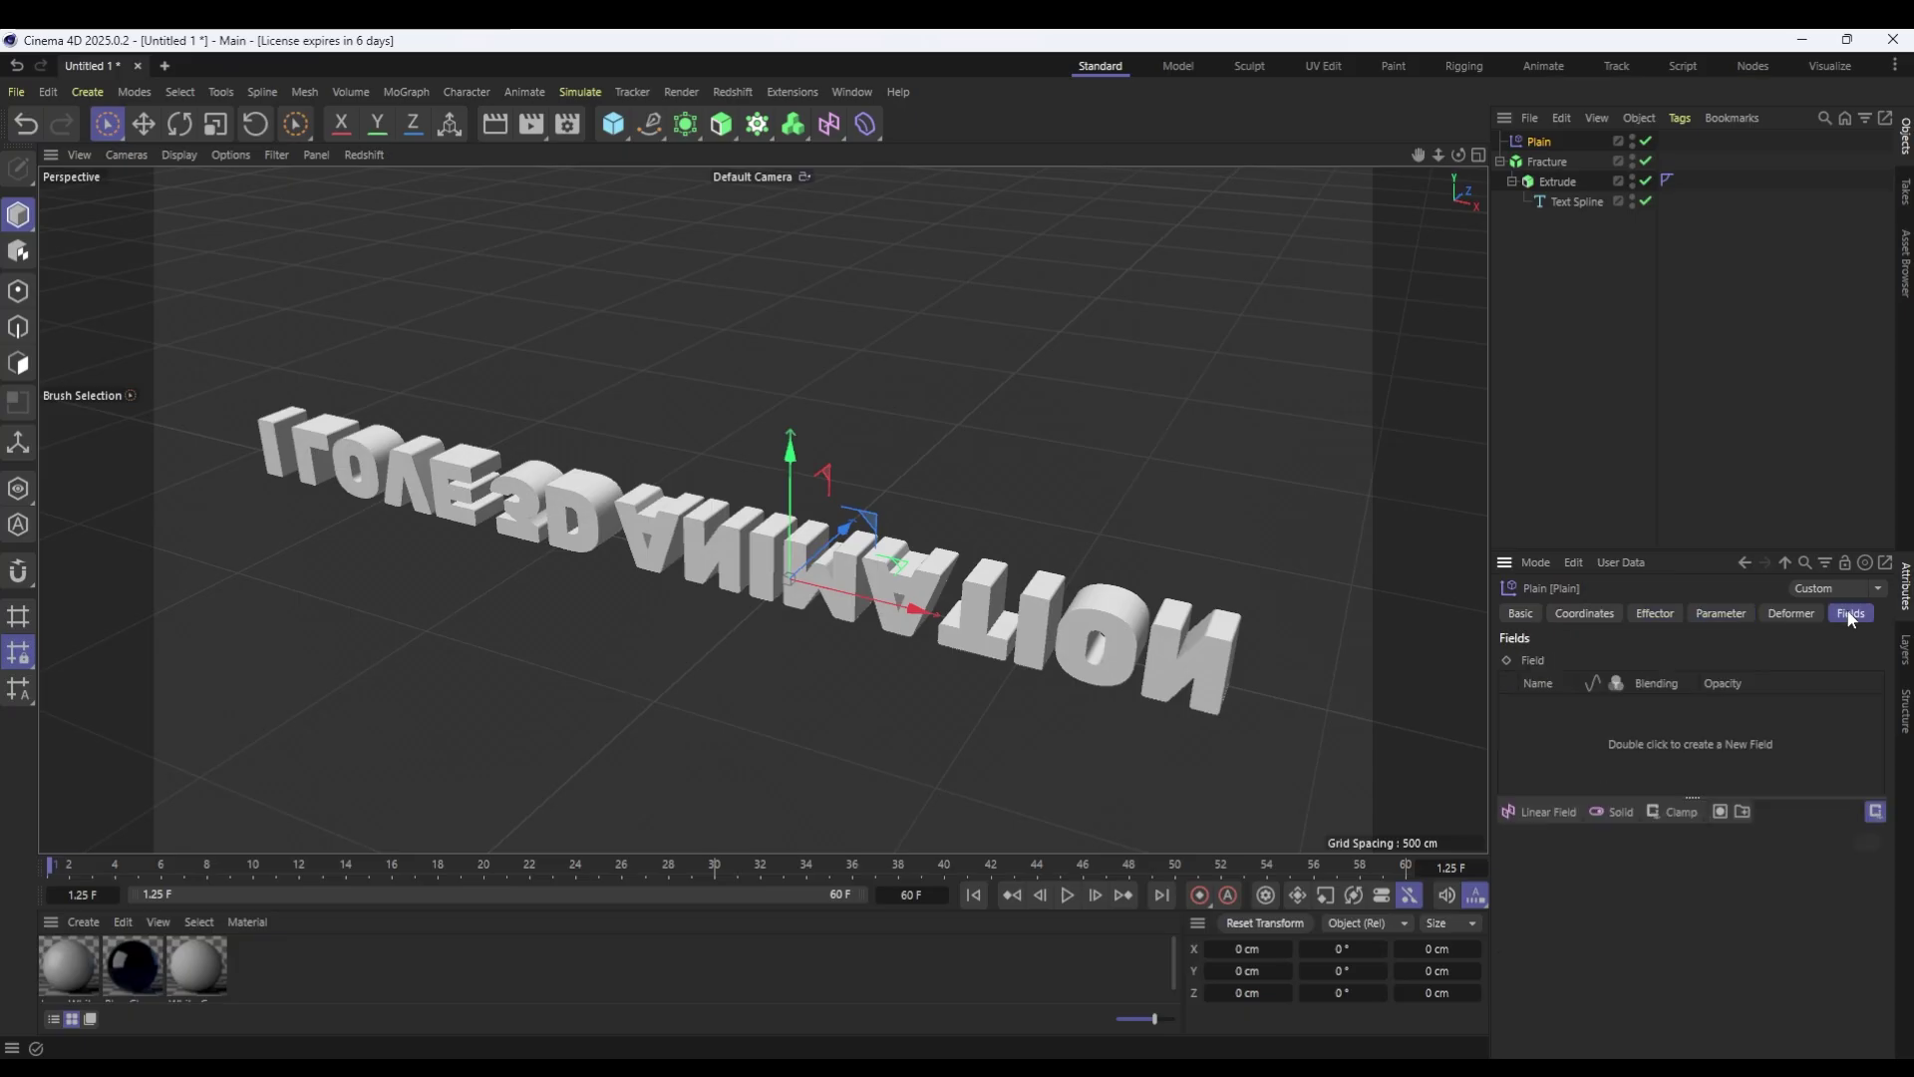
pyautogui.click(1544, 811)
pyautogui.moveTo(902, 605); pyautogui.dragTo(257, 451)
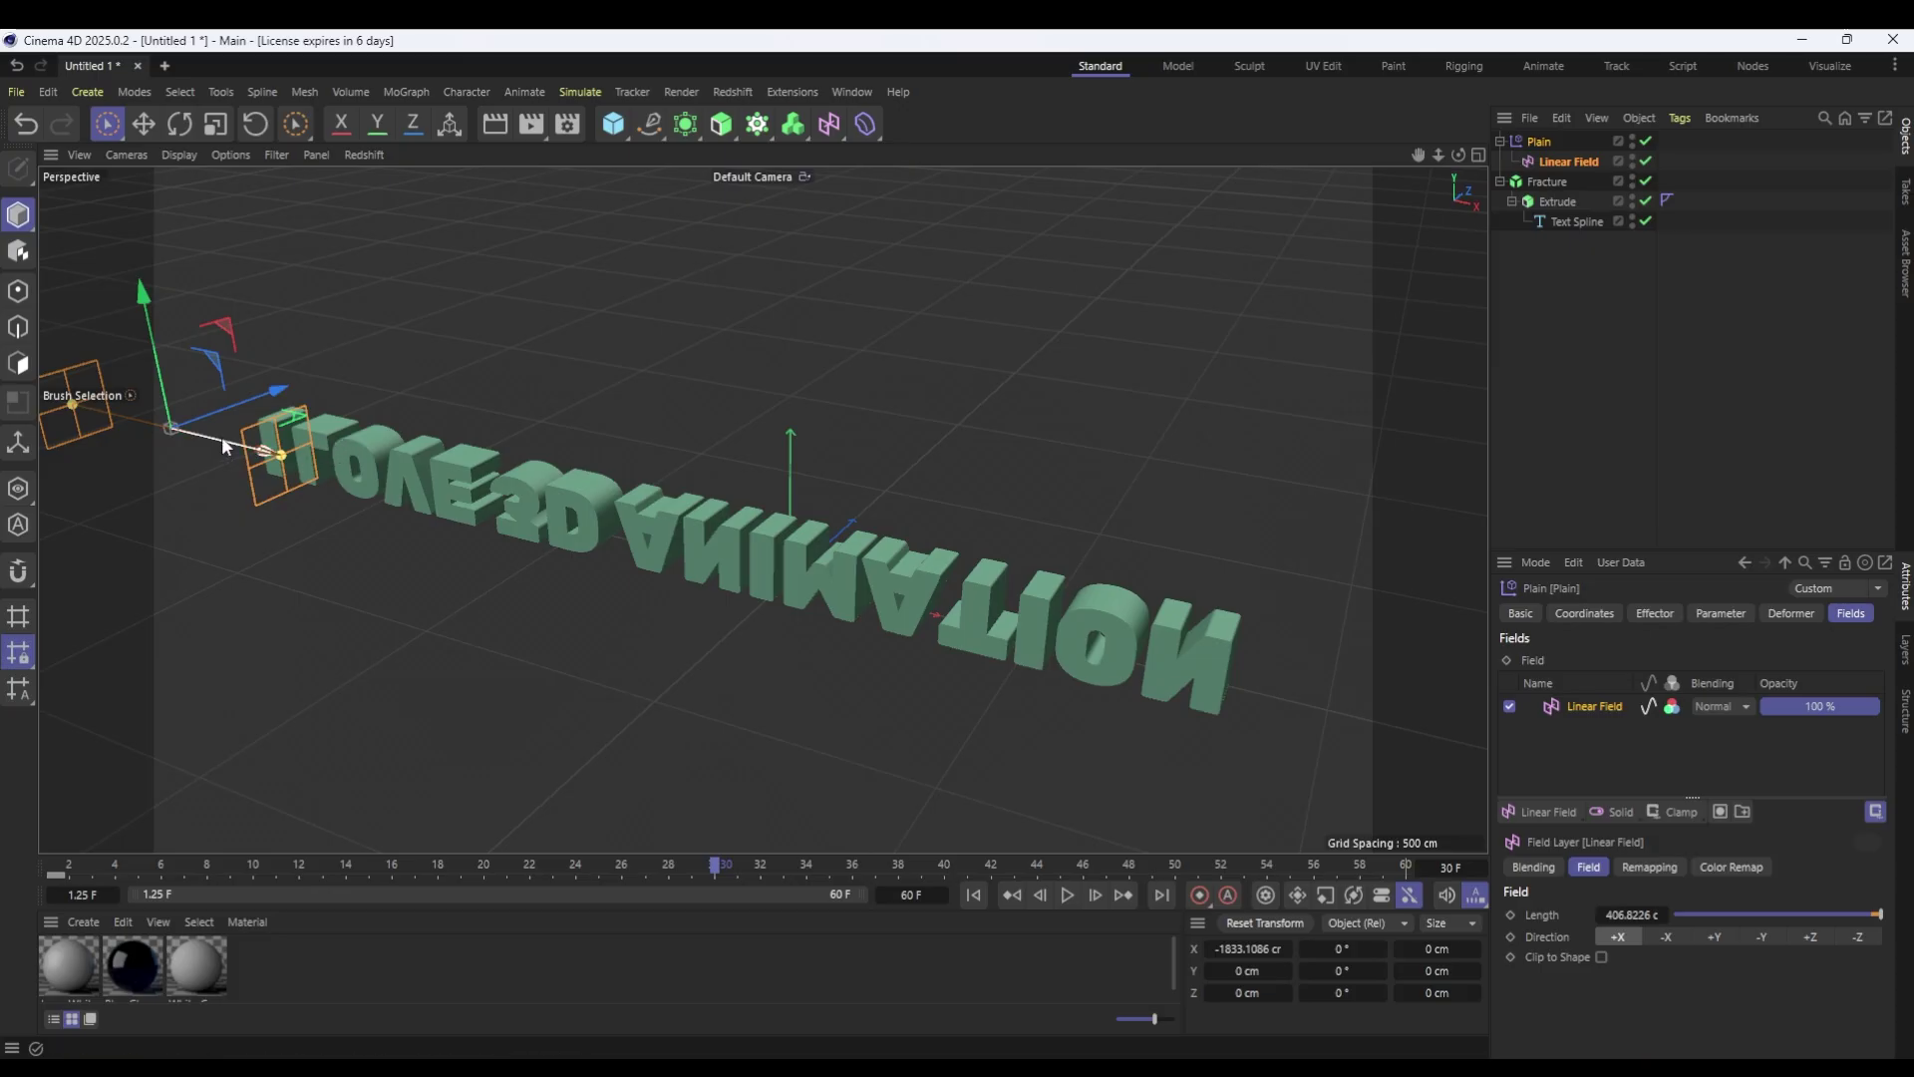
pyautogui.moveTo(225, 441); pyautogui.dragTo(1585, 708)
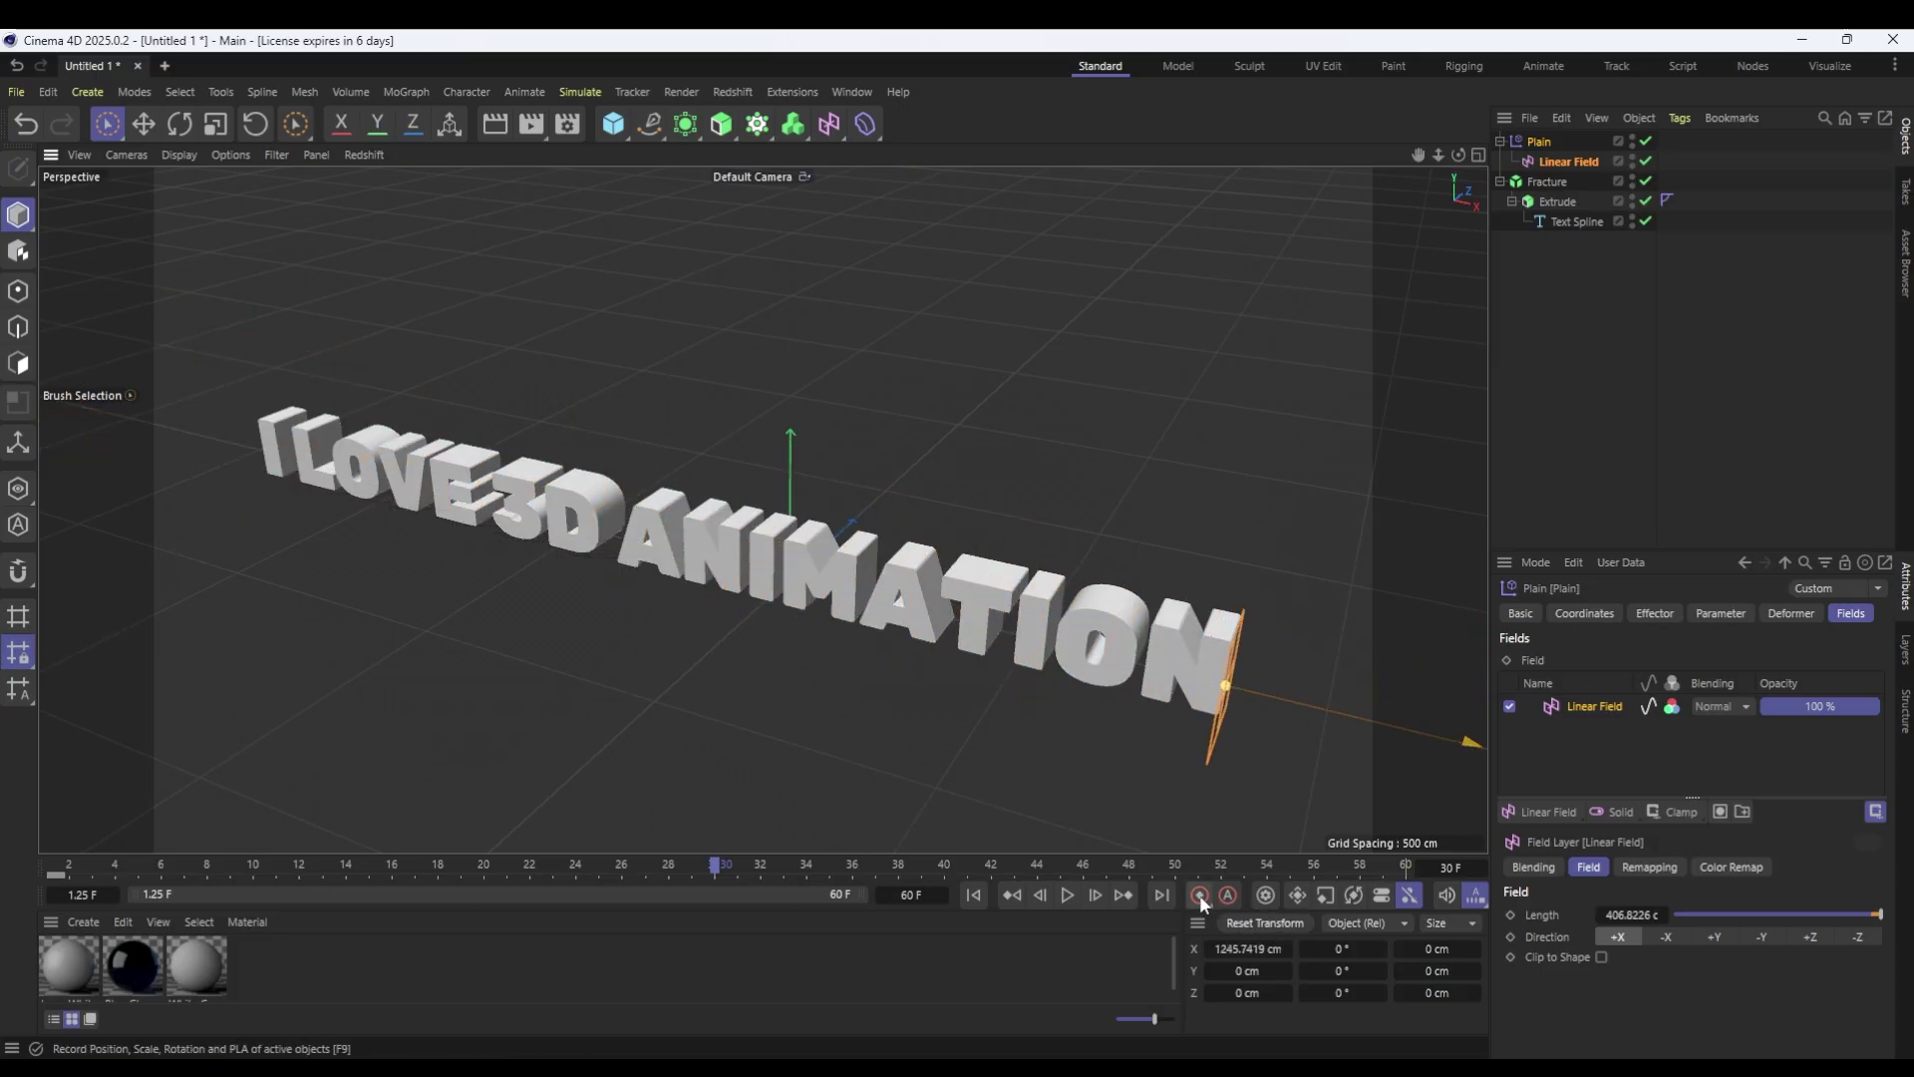
pyautogui.click(1066, 894)
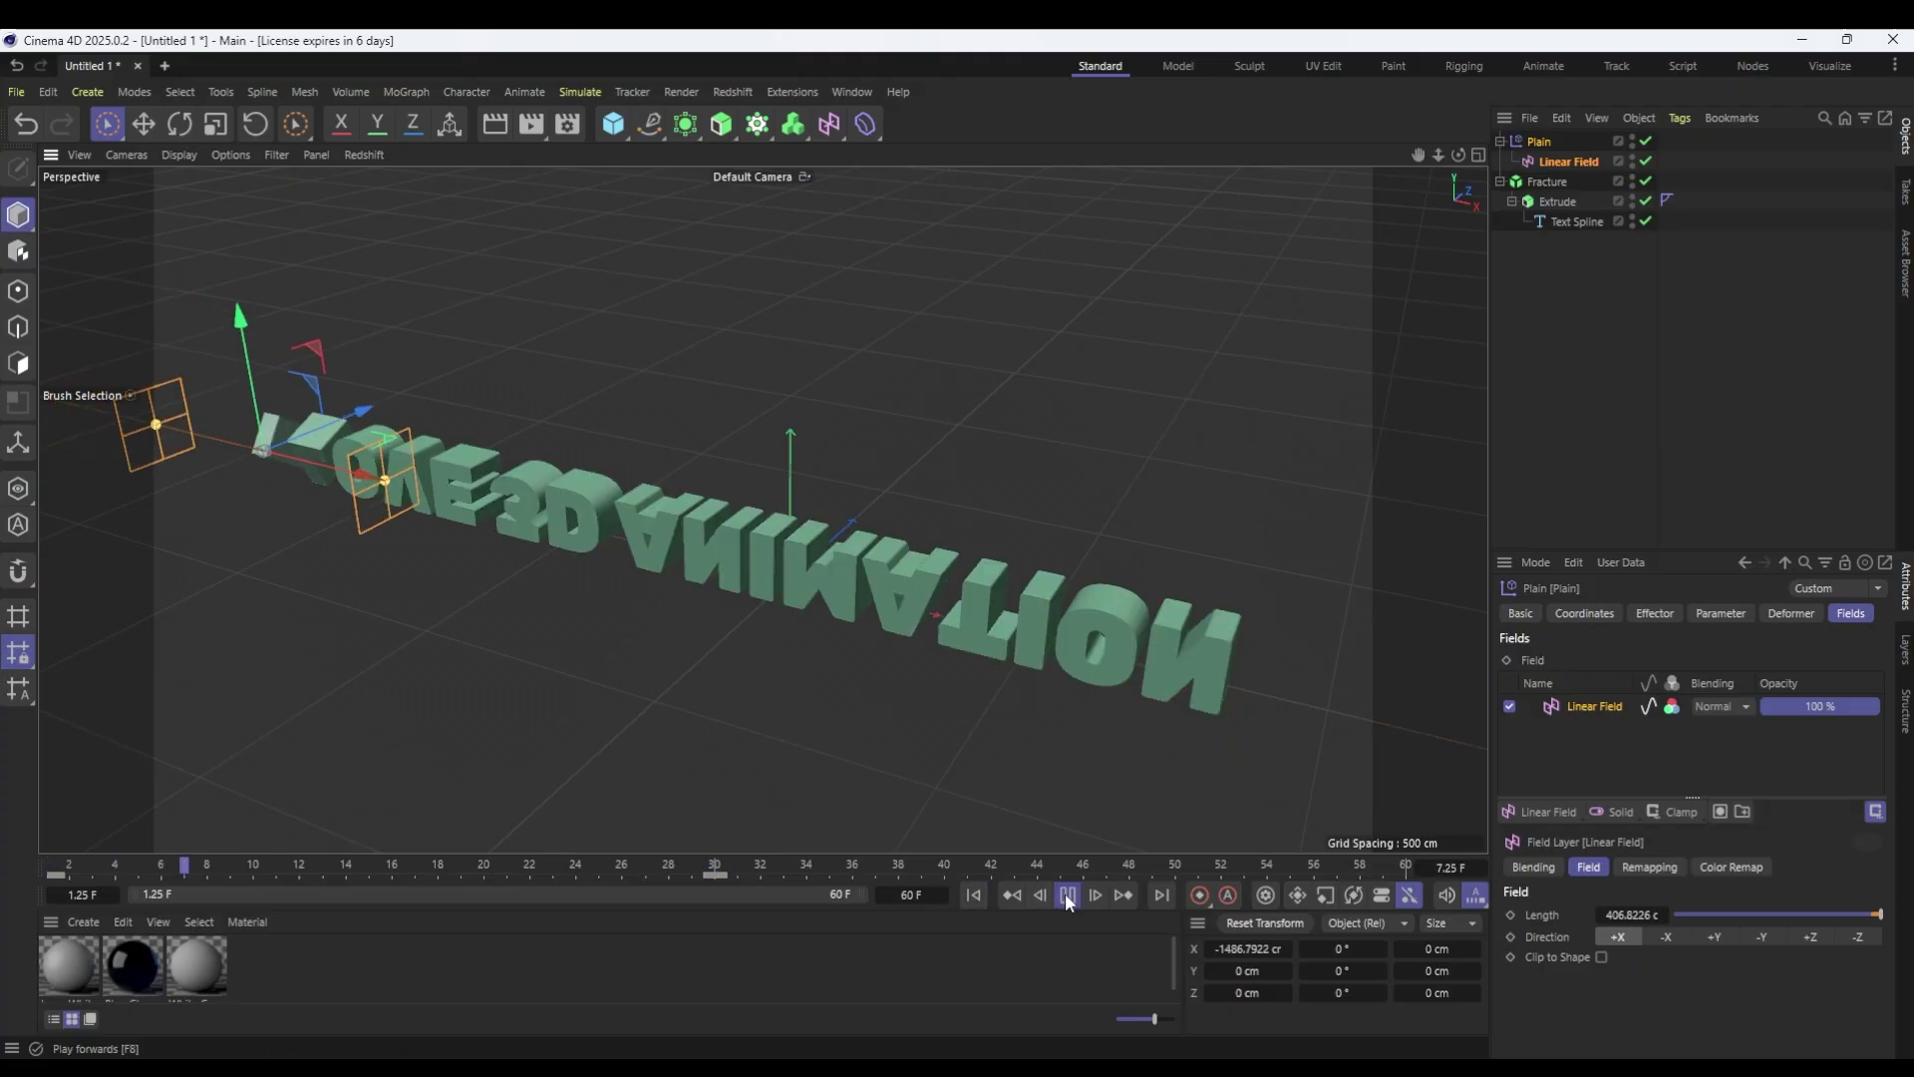
pyautogui.click(1066, 897)
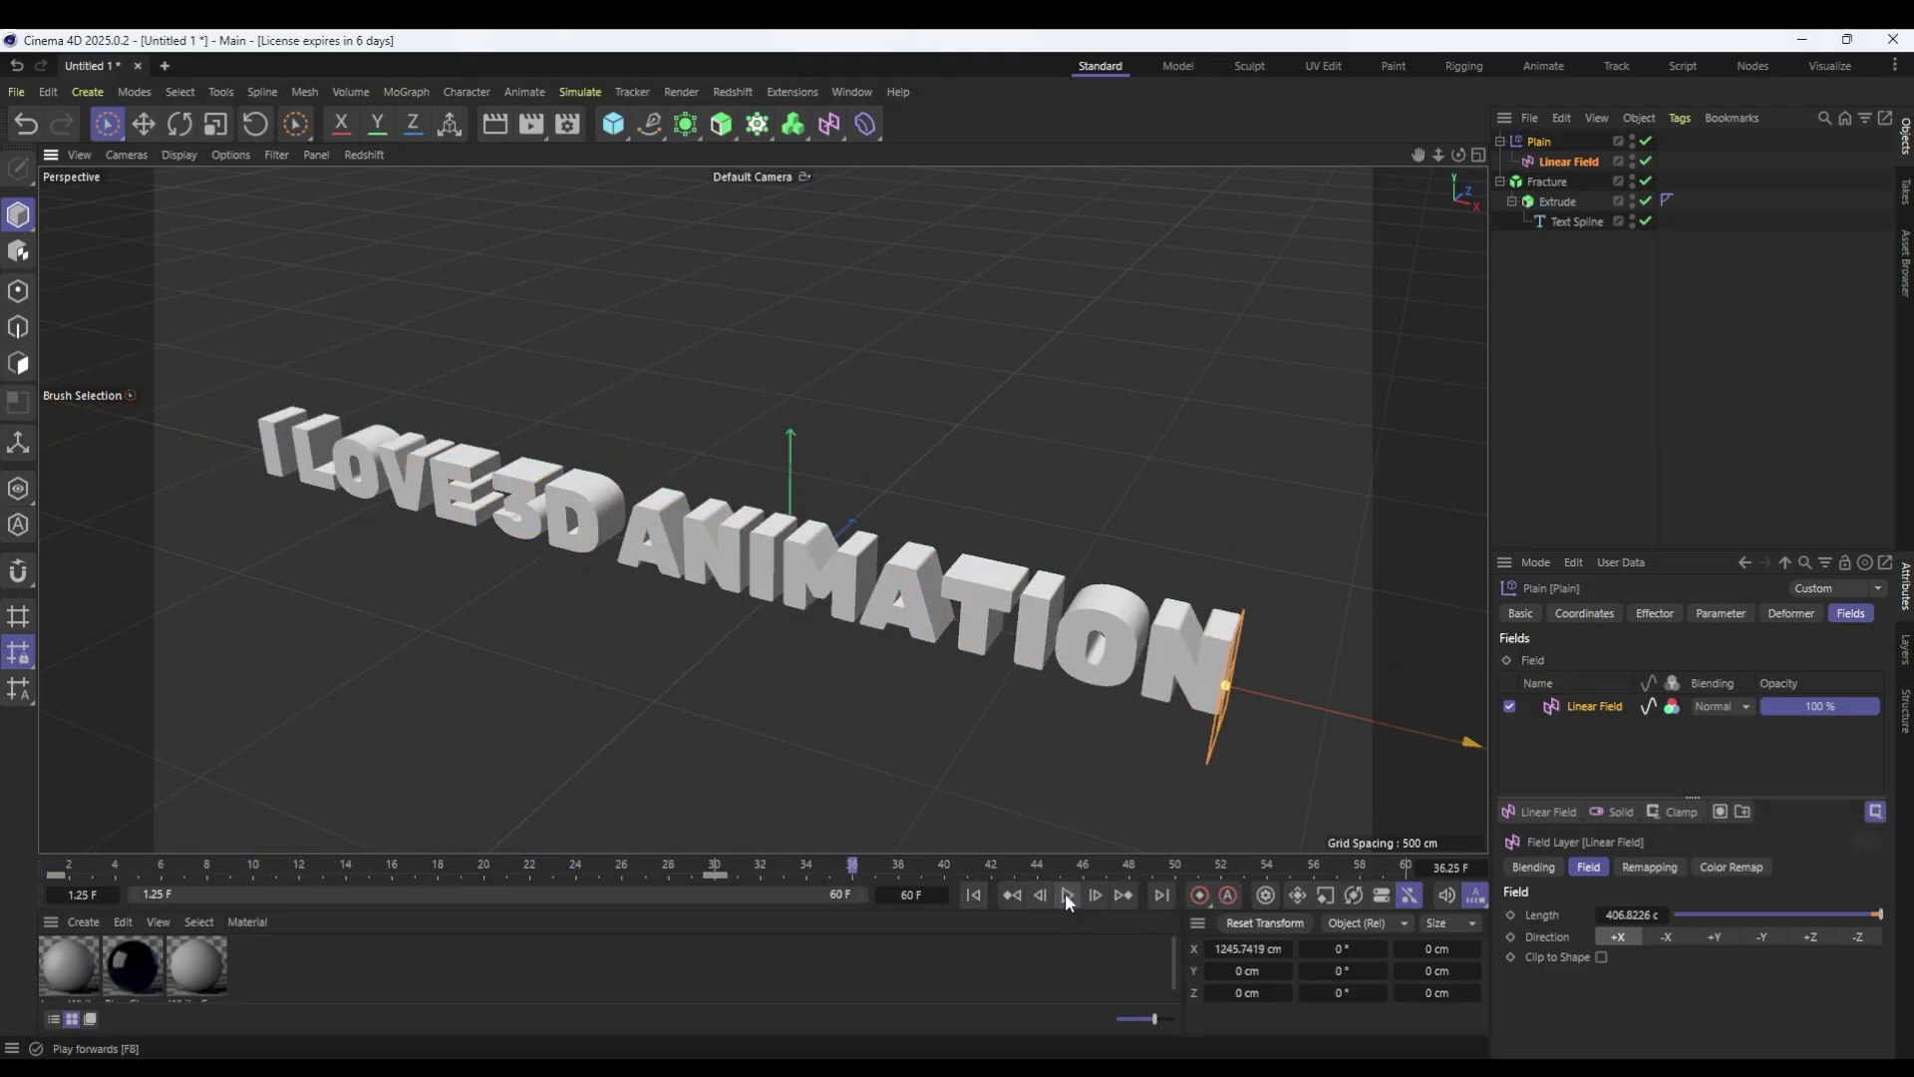
pyautogui.click(971, 894)
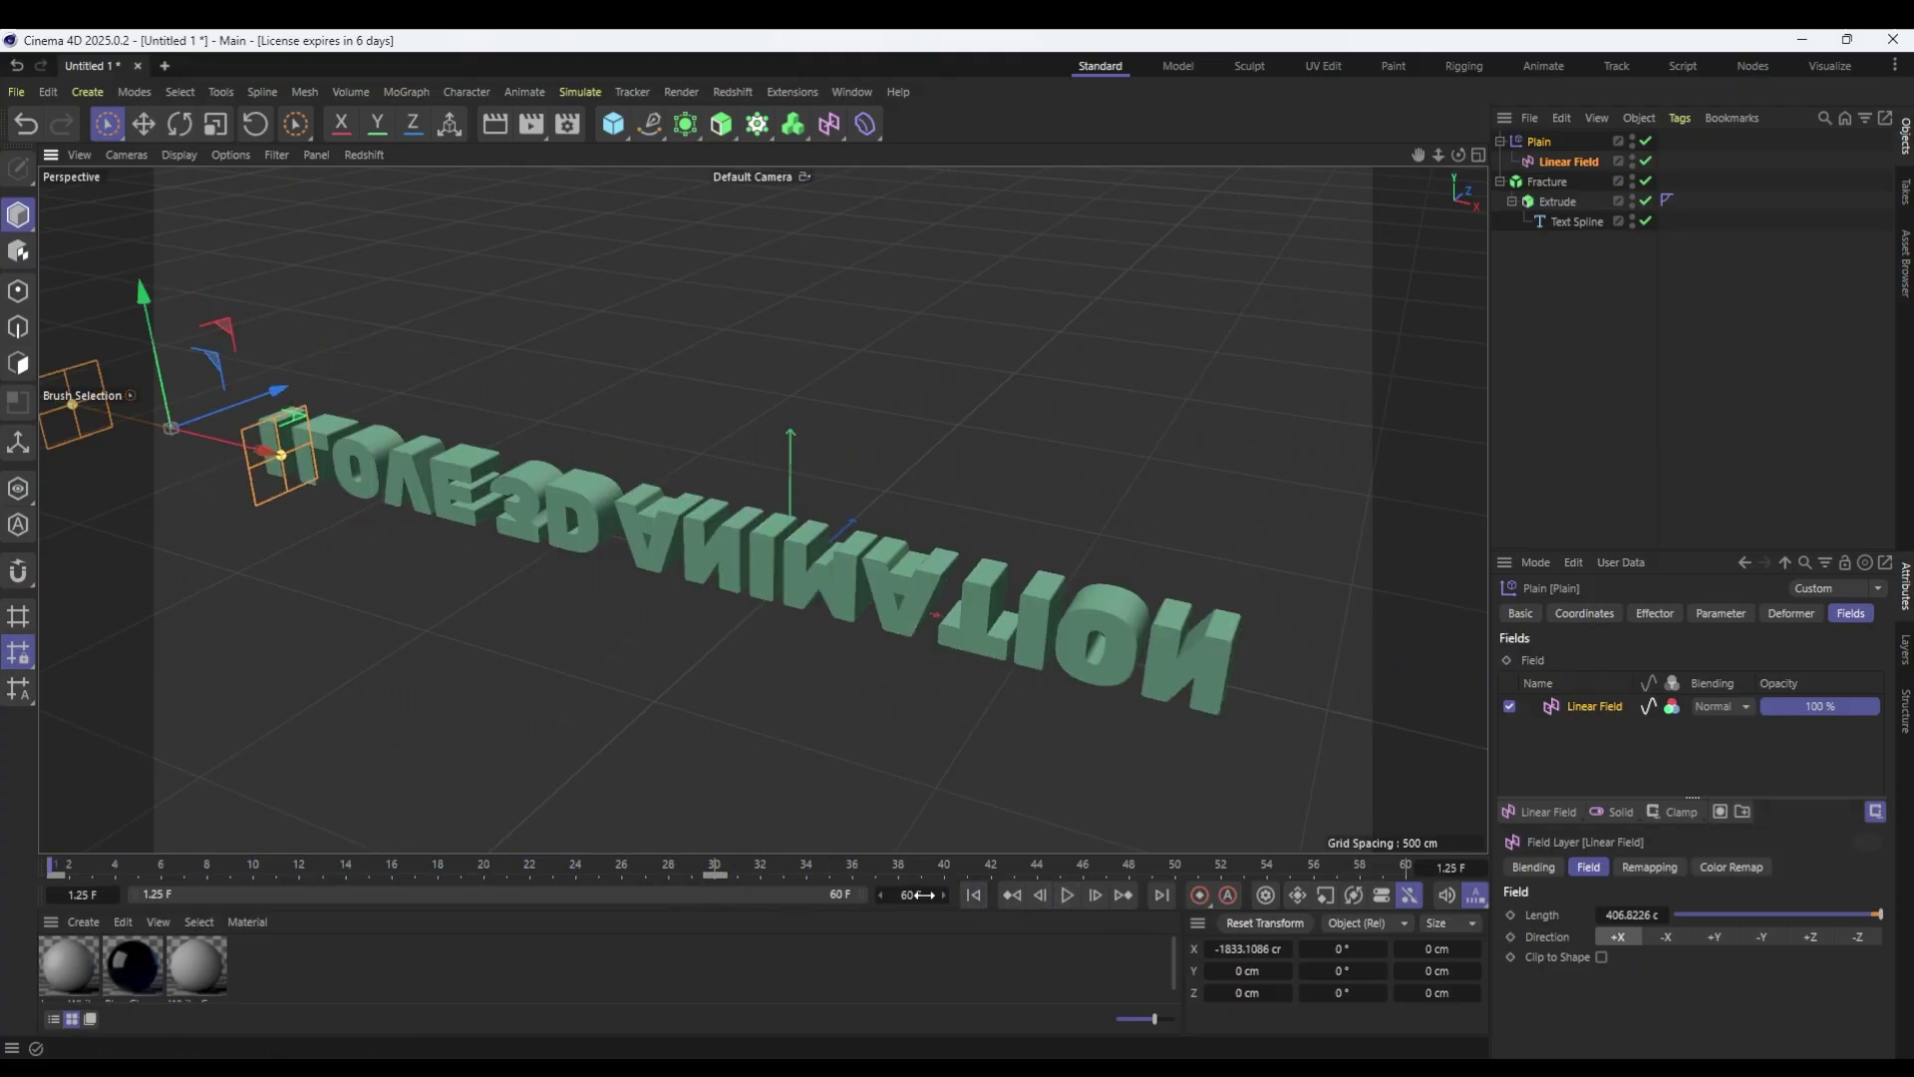
# Set the scene end frame to 90 F and move the field's last keyframe to frame 60.
pyautogui.doubleClick(916, 895)
pyautogui.write('90')
pyautogui.press('Return')
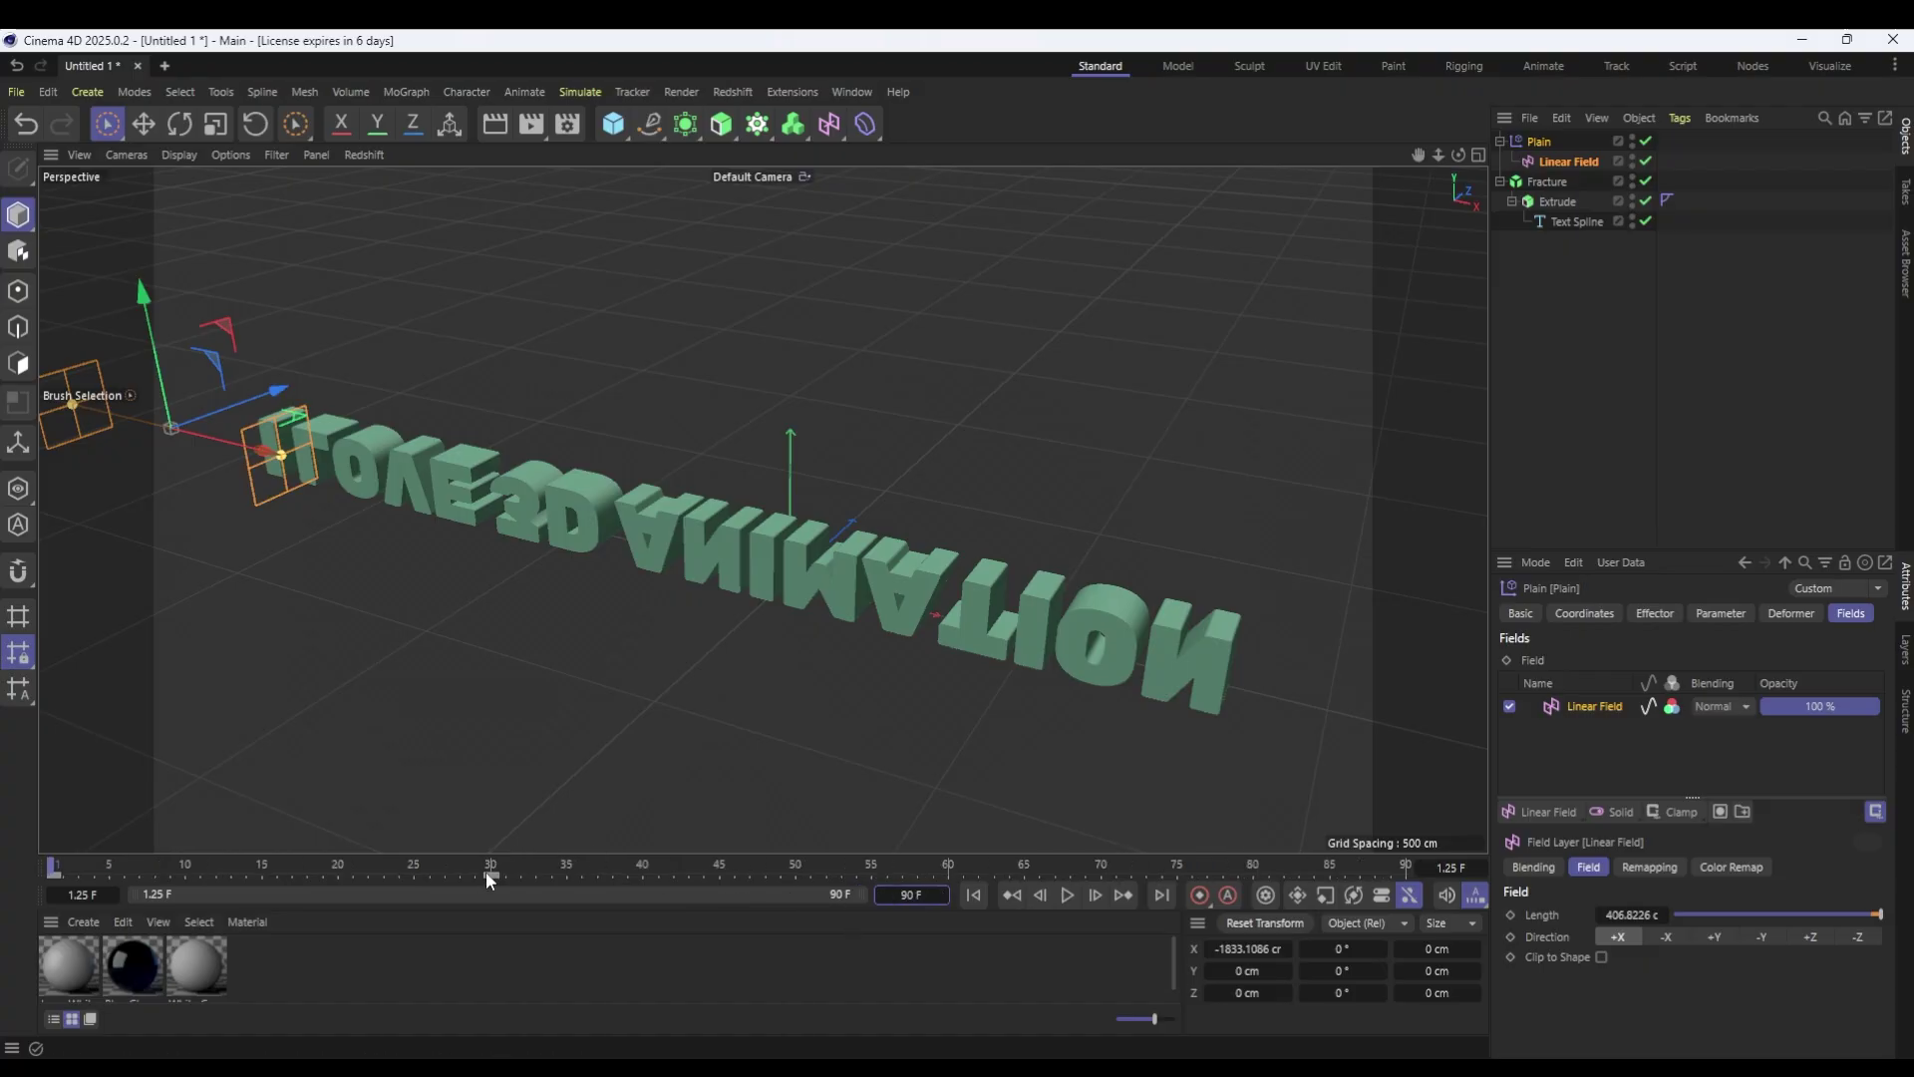
pyautogui.moveTo(489, 875); pyautogui.dragTo(834, 885)
pyautogui.moveTo(955, 875); pyautogui.dragTo(949, 875)
pyautogui.click(1066, 894)
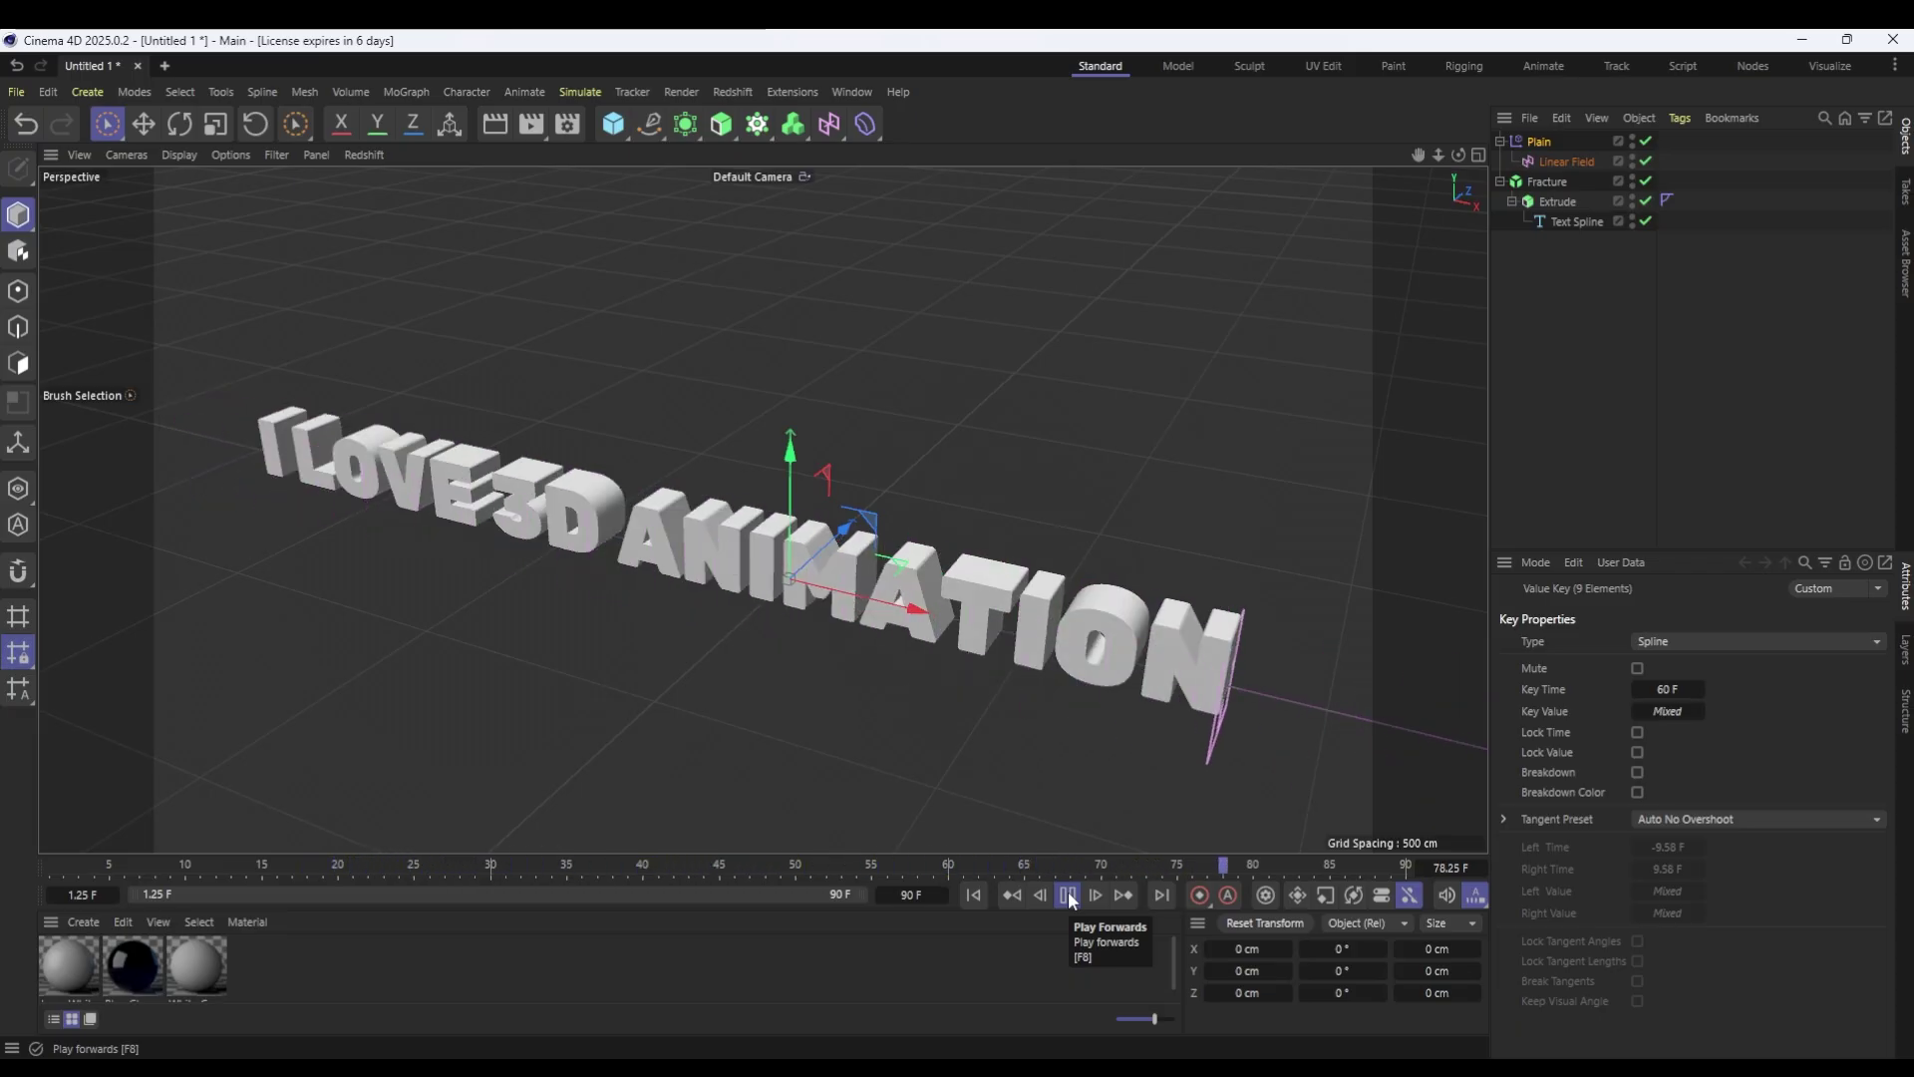
pyautogui.click(1068, 894)
# Add a Delay effector to the Fracture with 70% strength and Spring mode.
pyautogui.click(1551, 184)
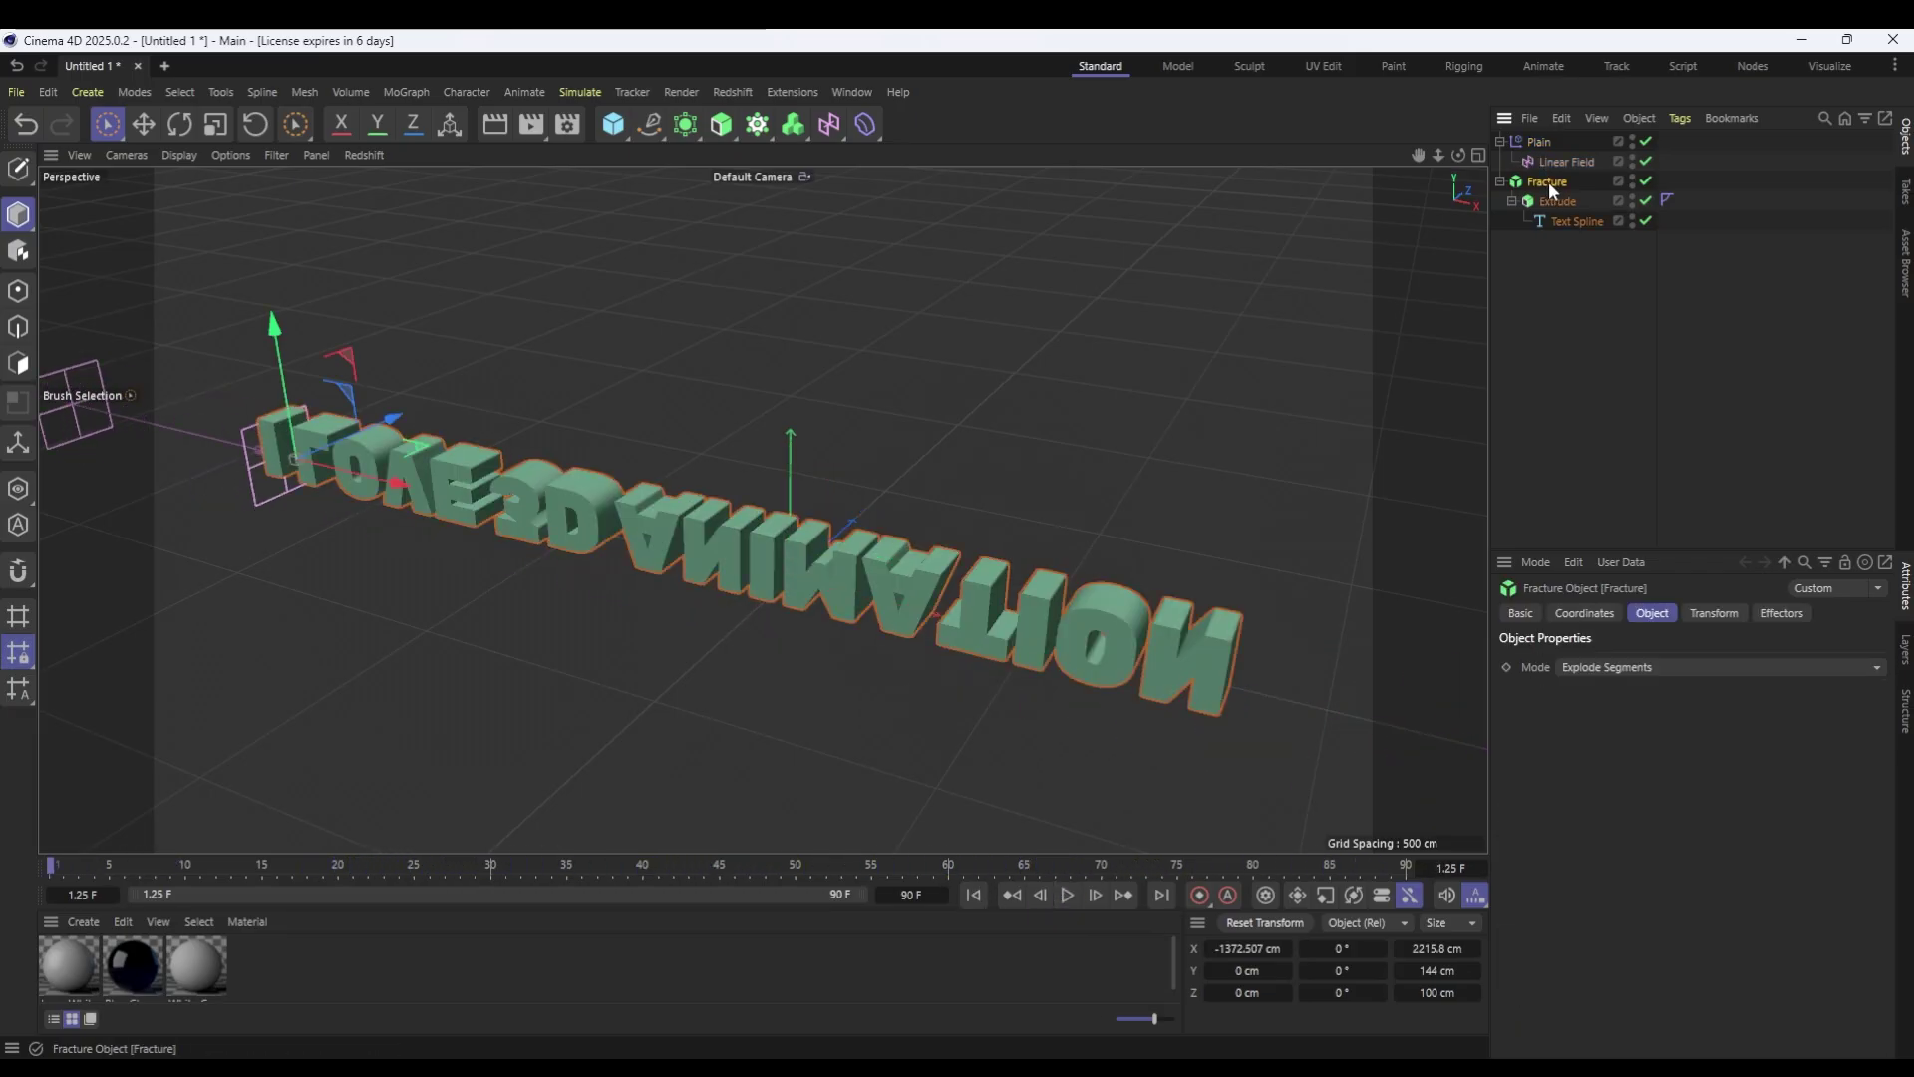
pyautogui.click(403, 92)
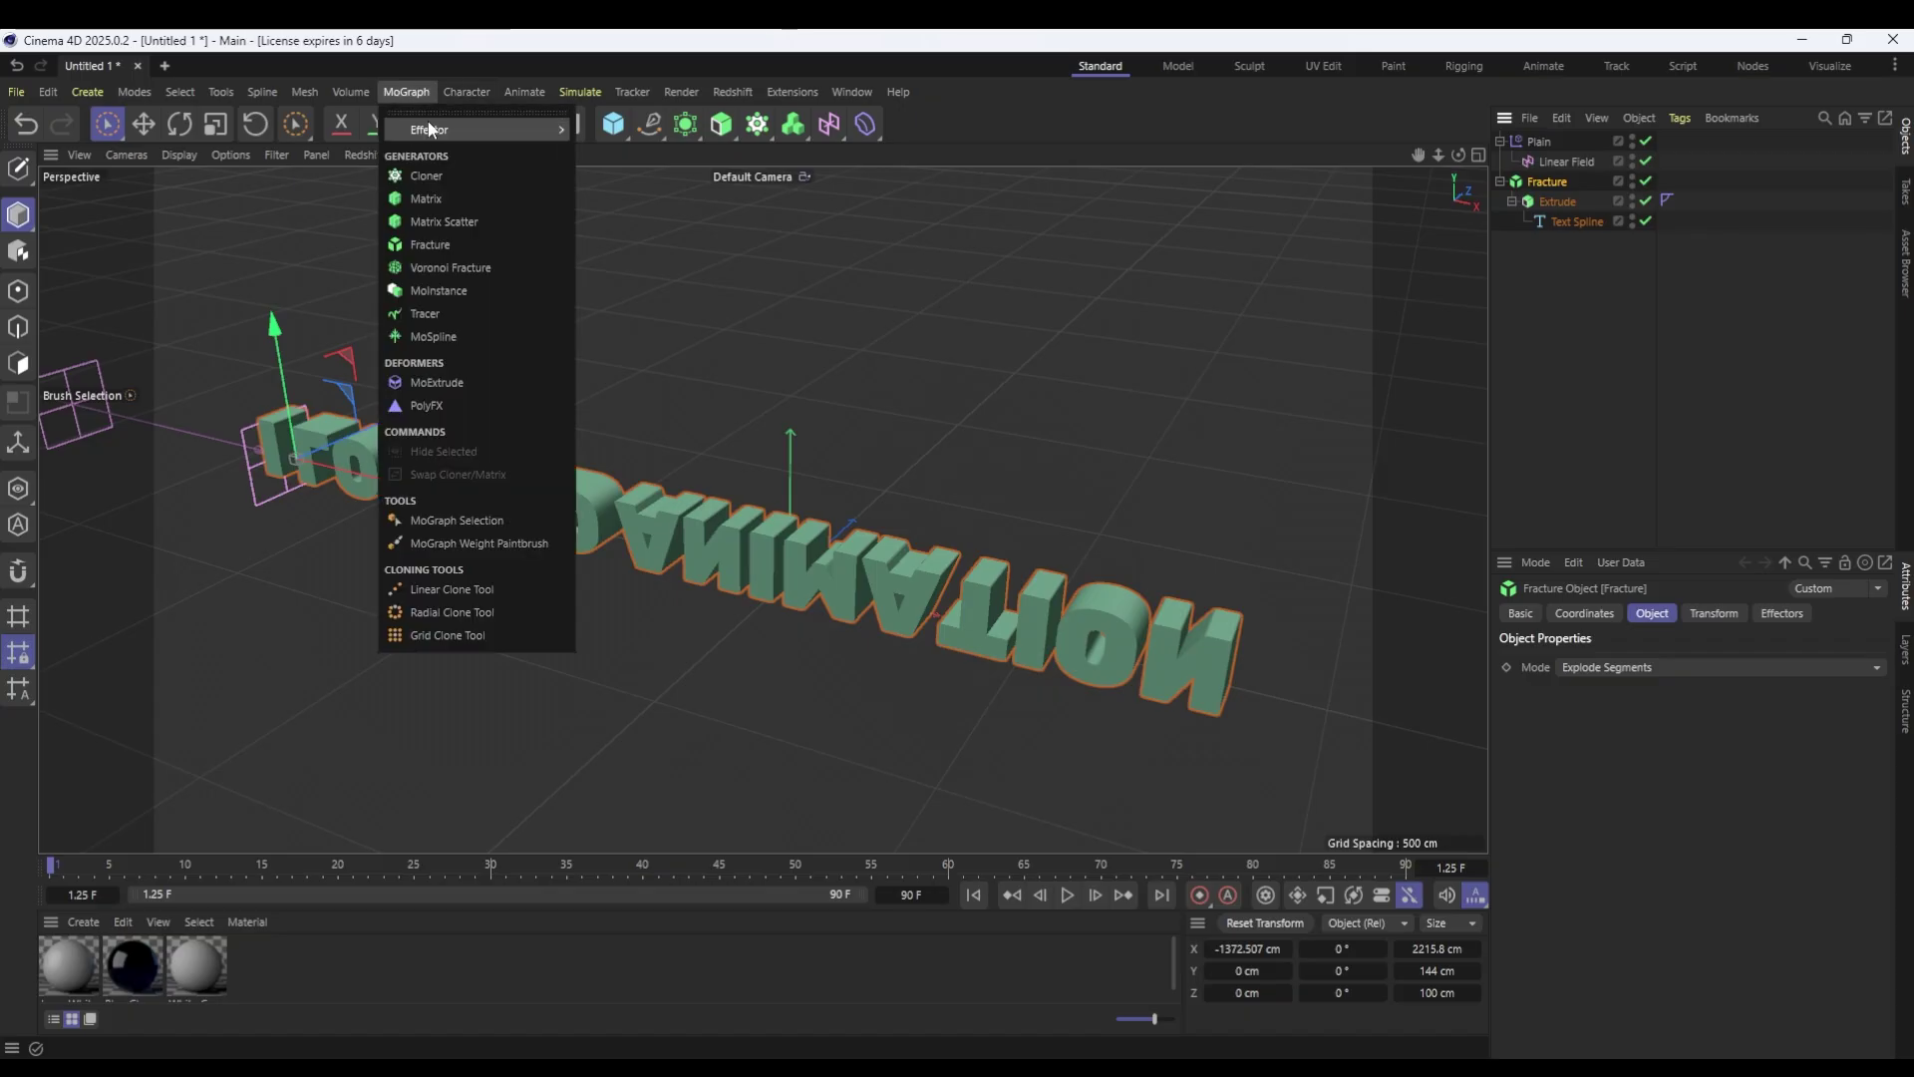
pyautogui.moveTo(429, 132)
pyautogui.click(601, 168)
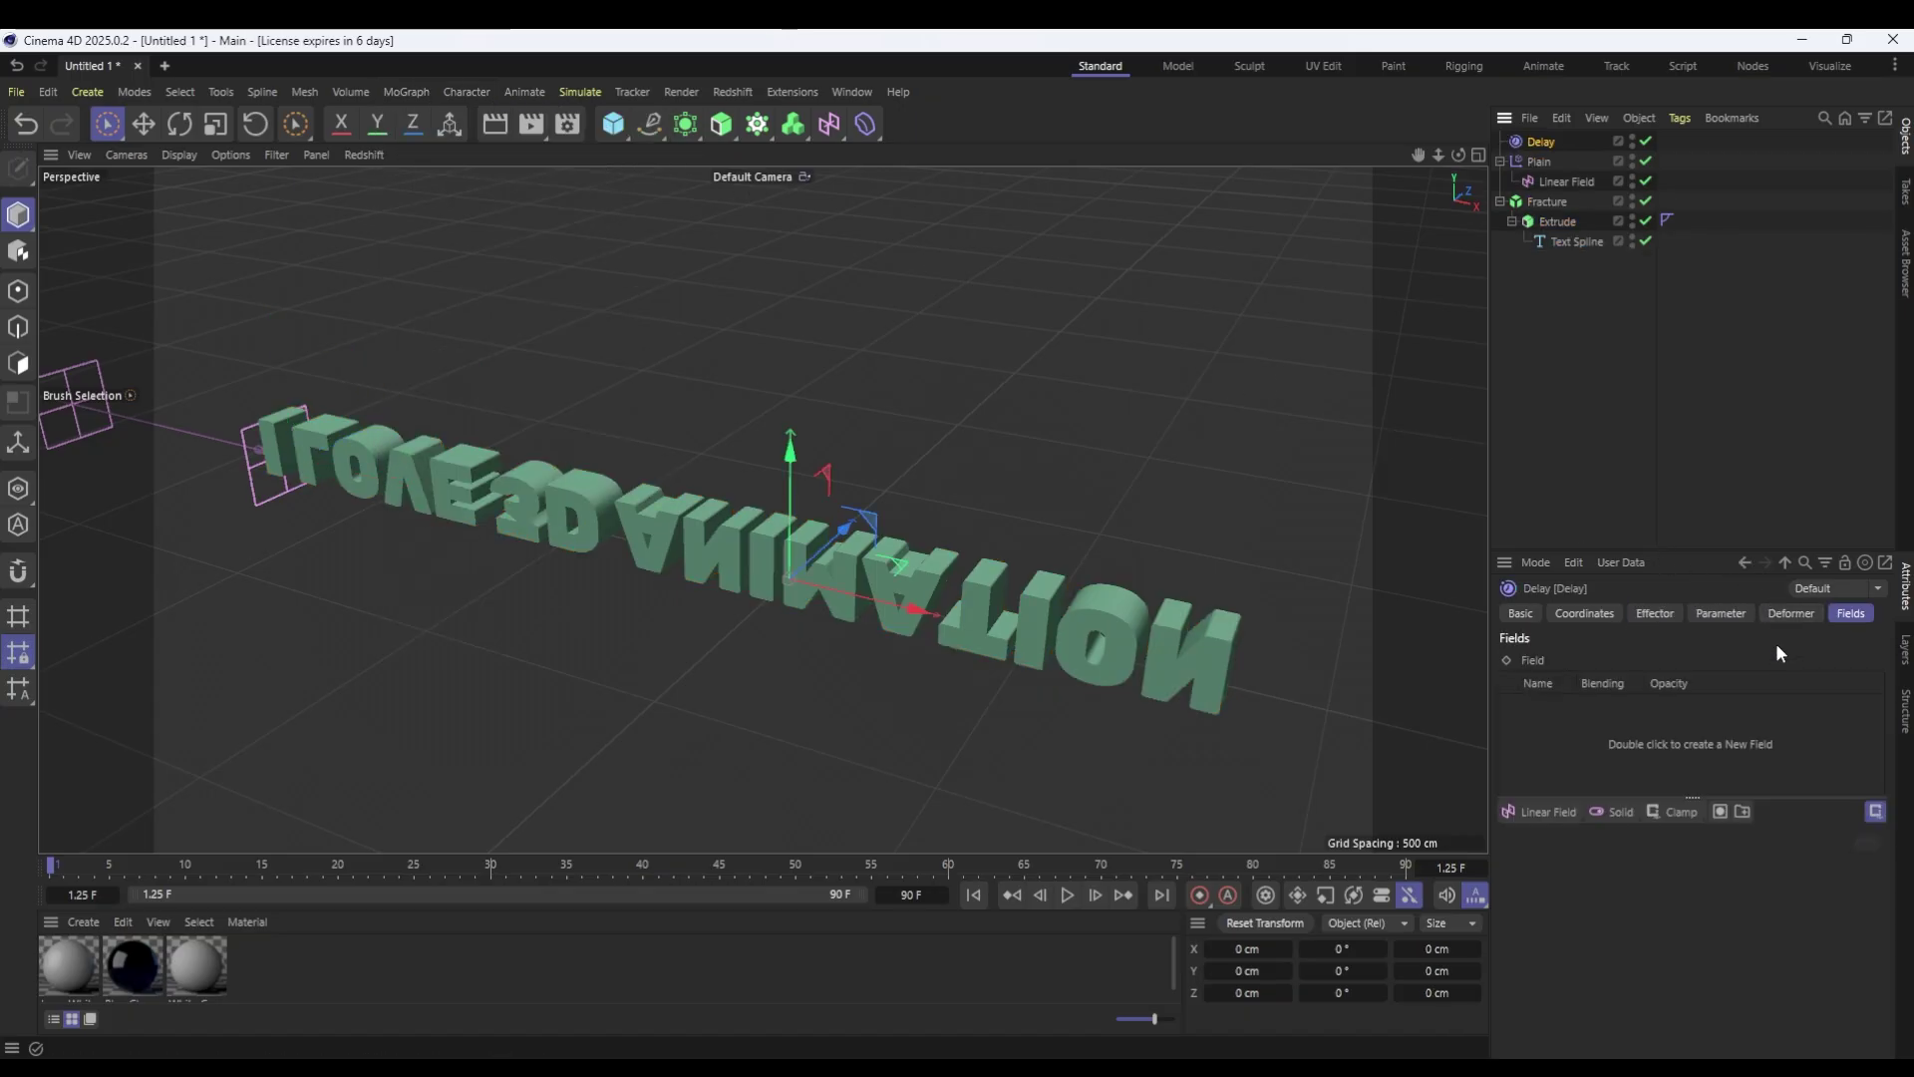
pyautogui.click(1678, 613)
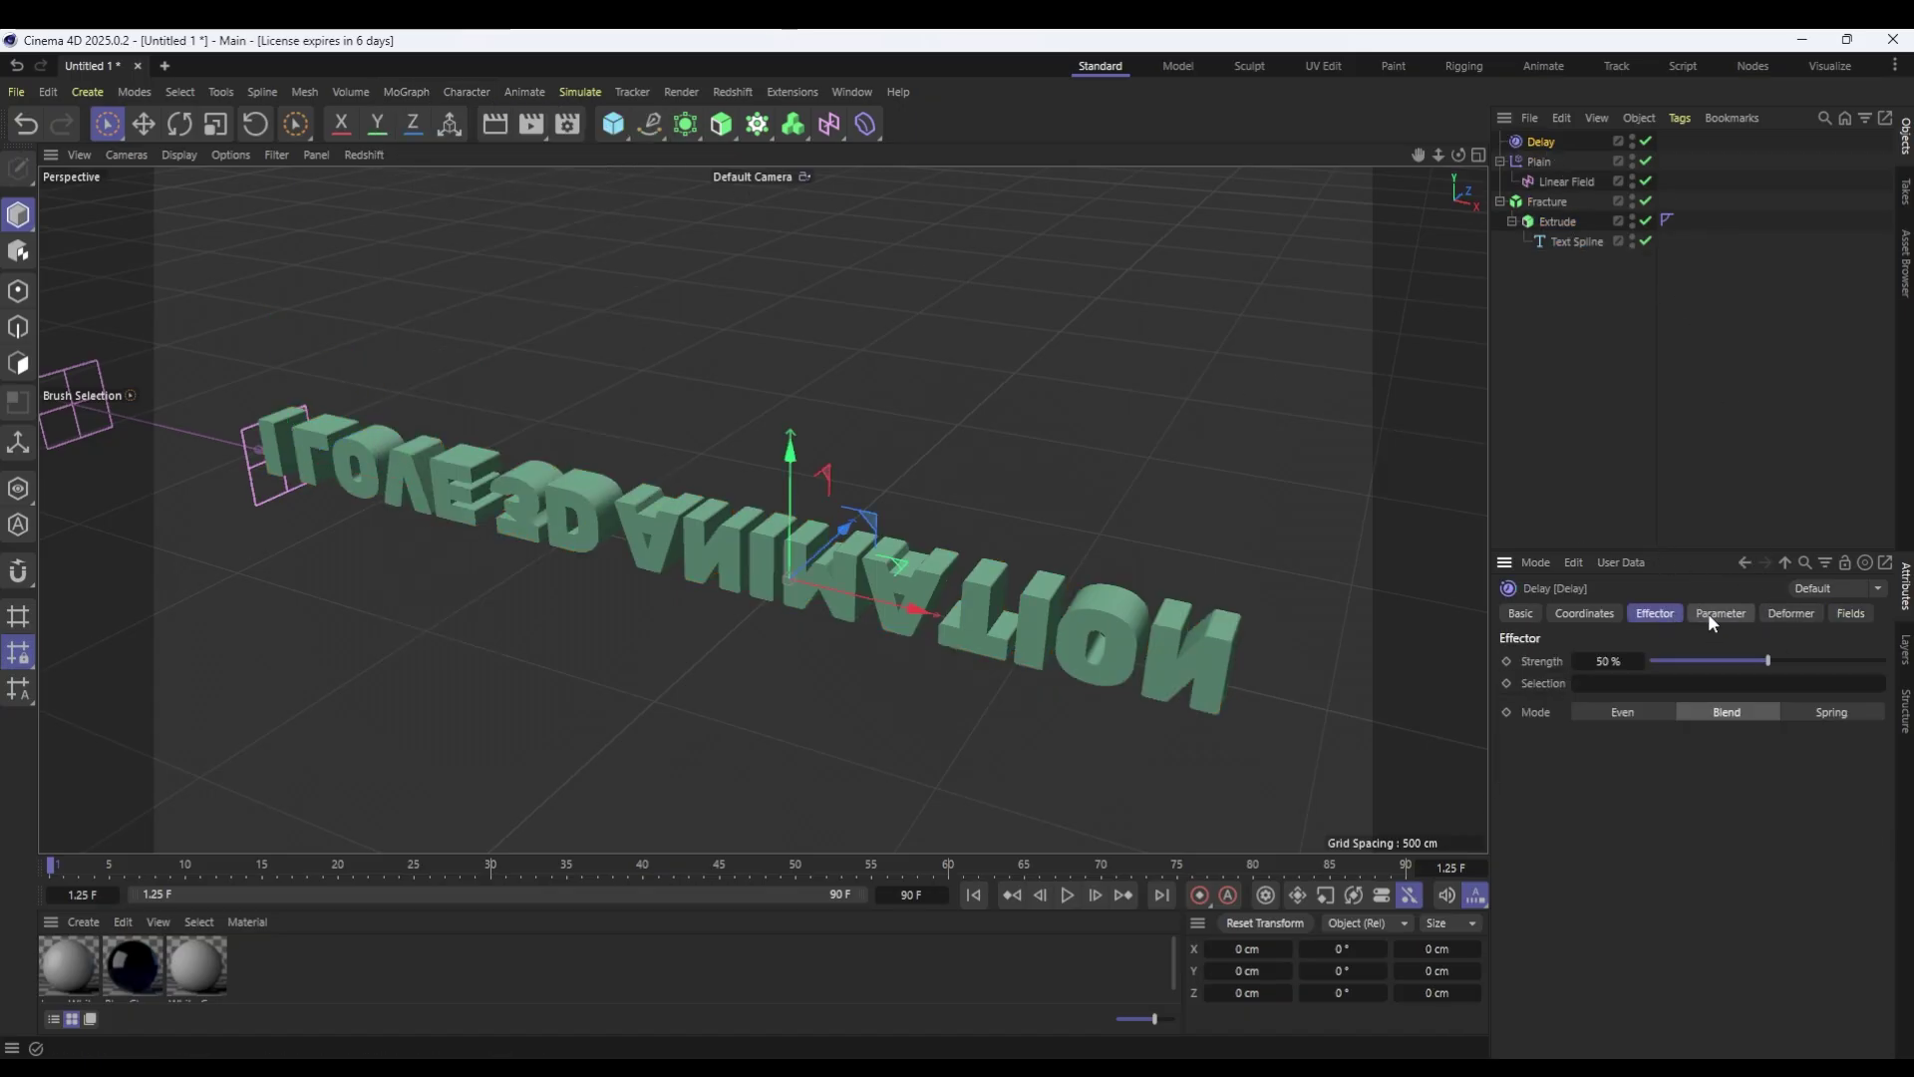
pyautogui.moveTo(1744, 663); pyautogui.dragTo(1814, 661)
pyautogui.click(1068, 894)
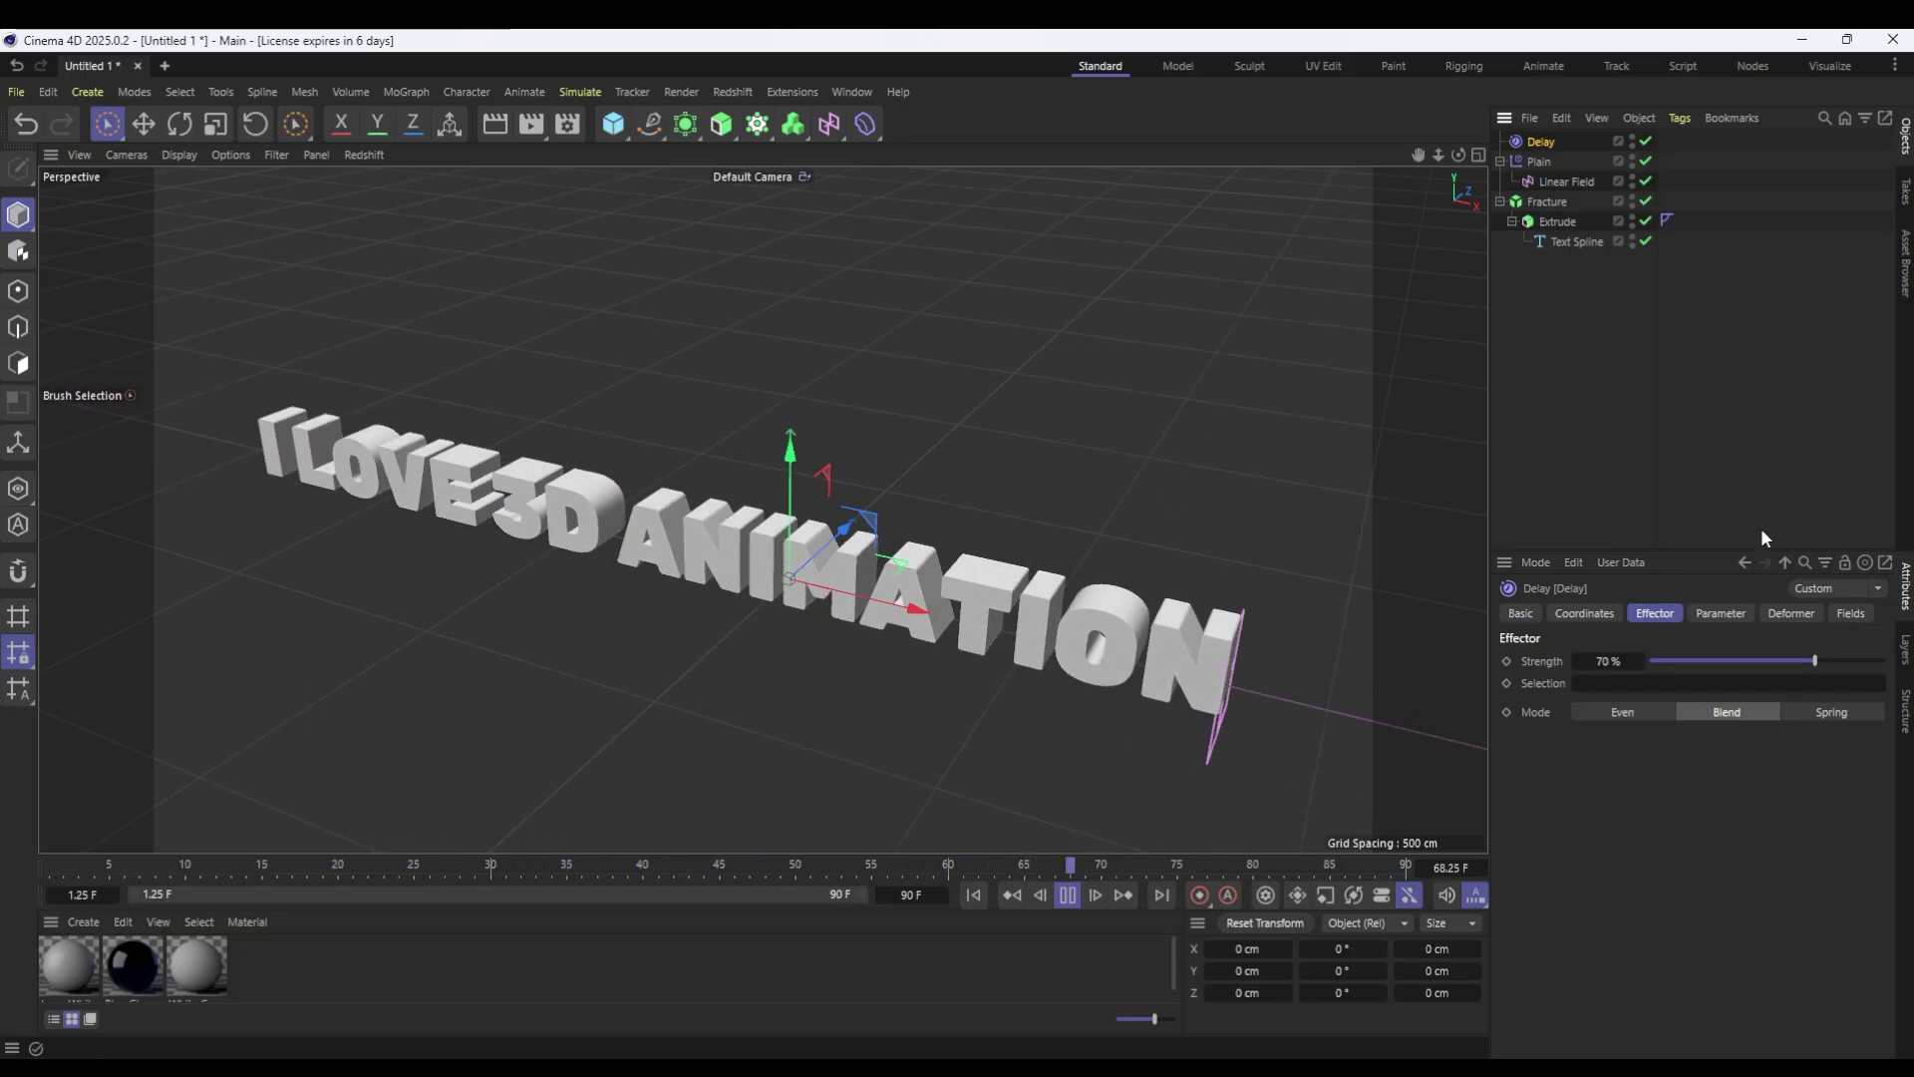
pyautogui.click(1844, 708)
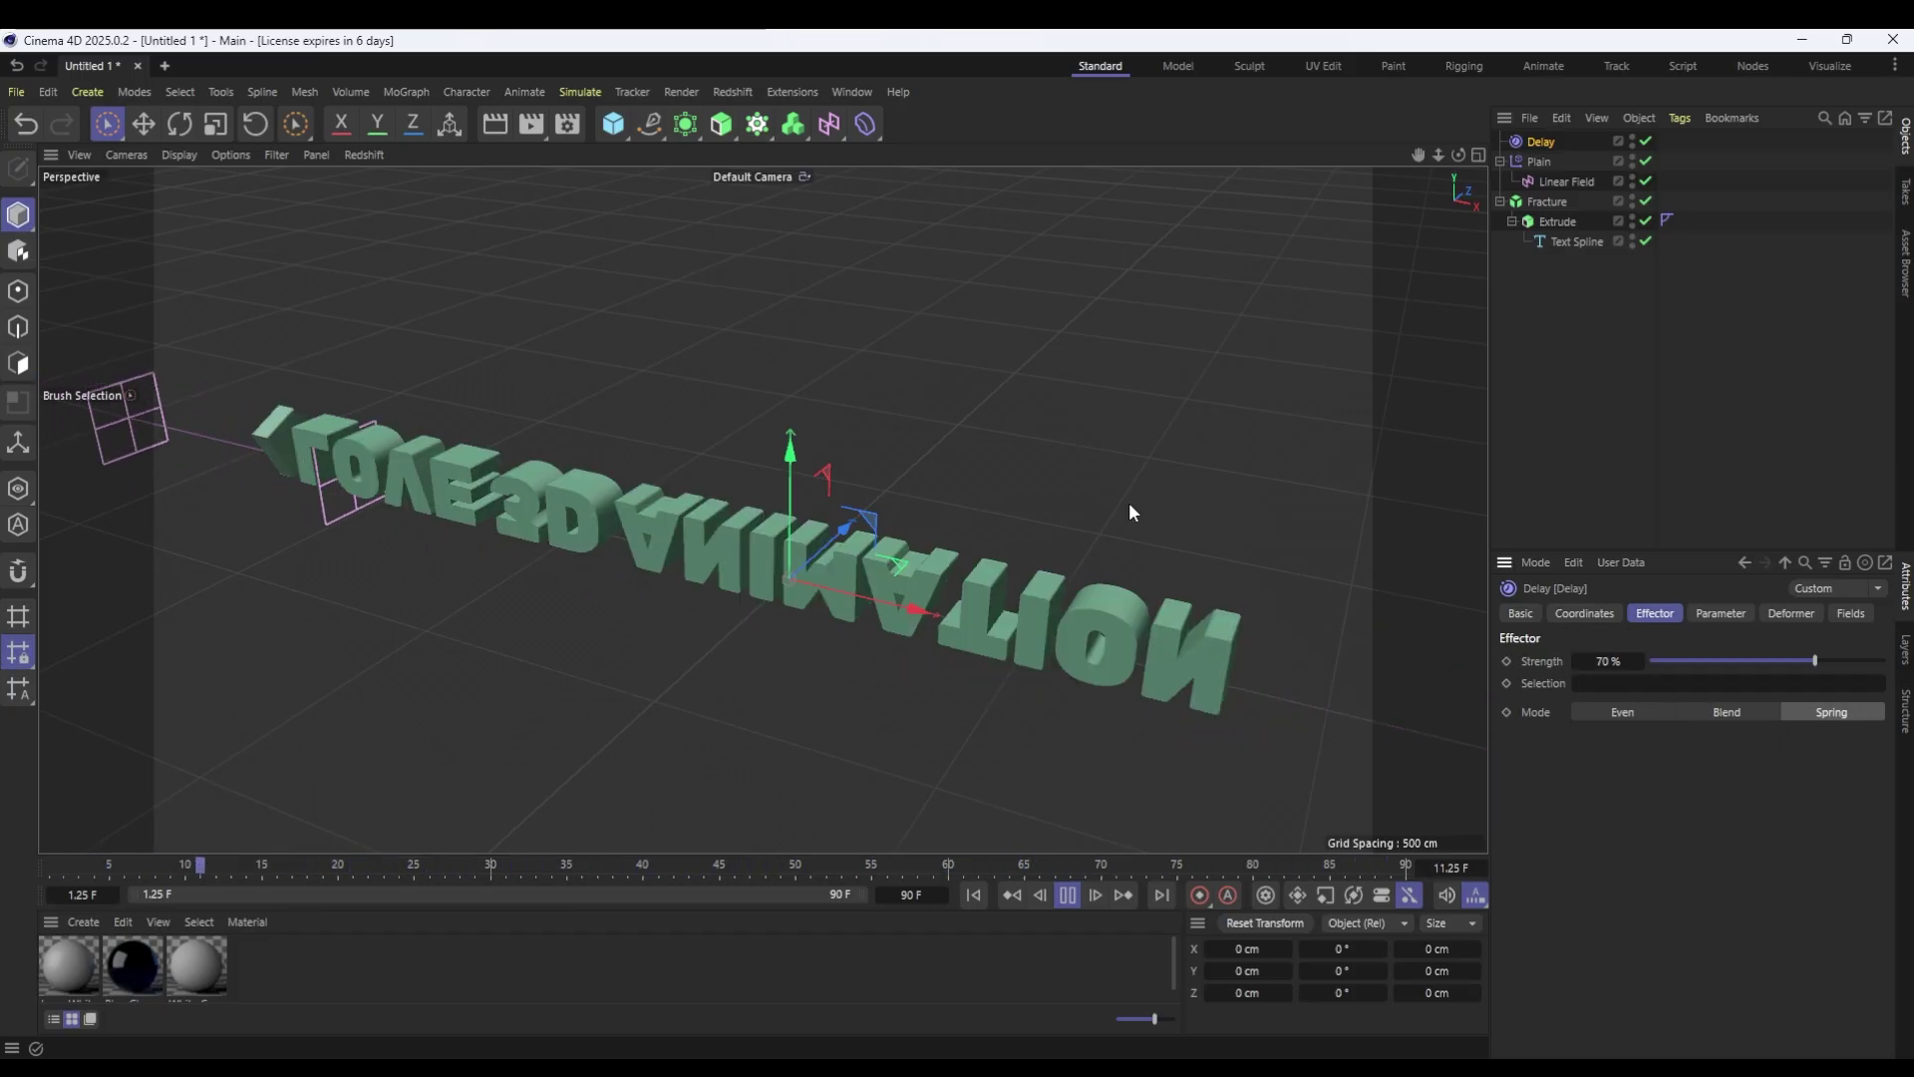
pyautogui.hotkey('shift', 'f')
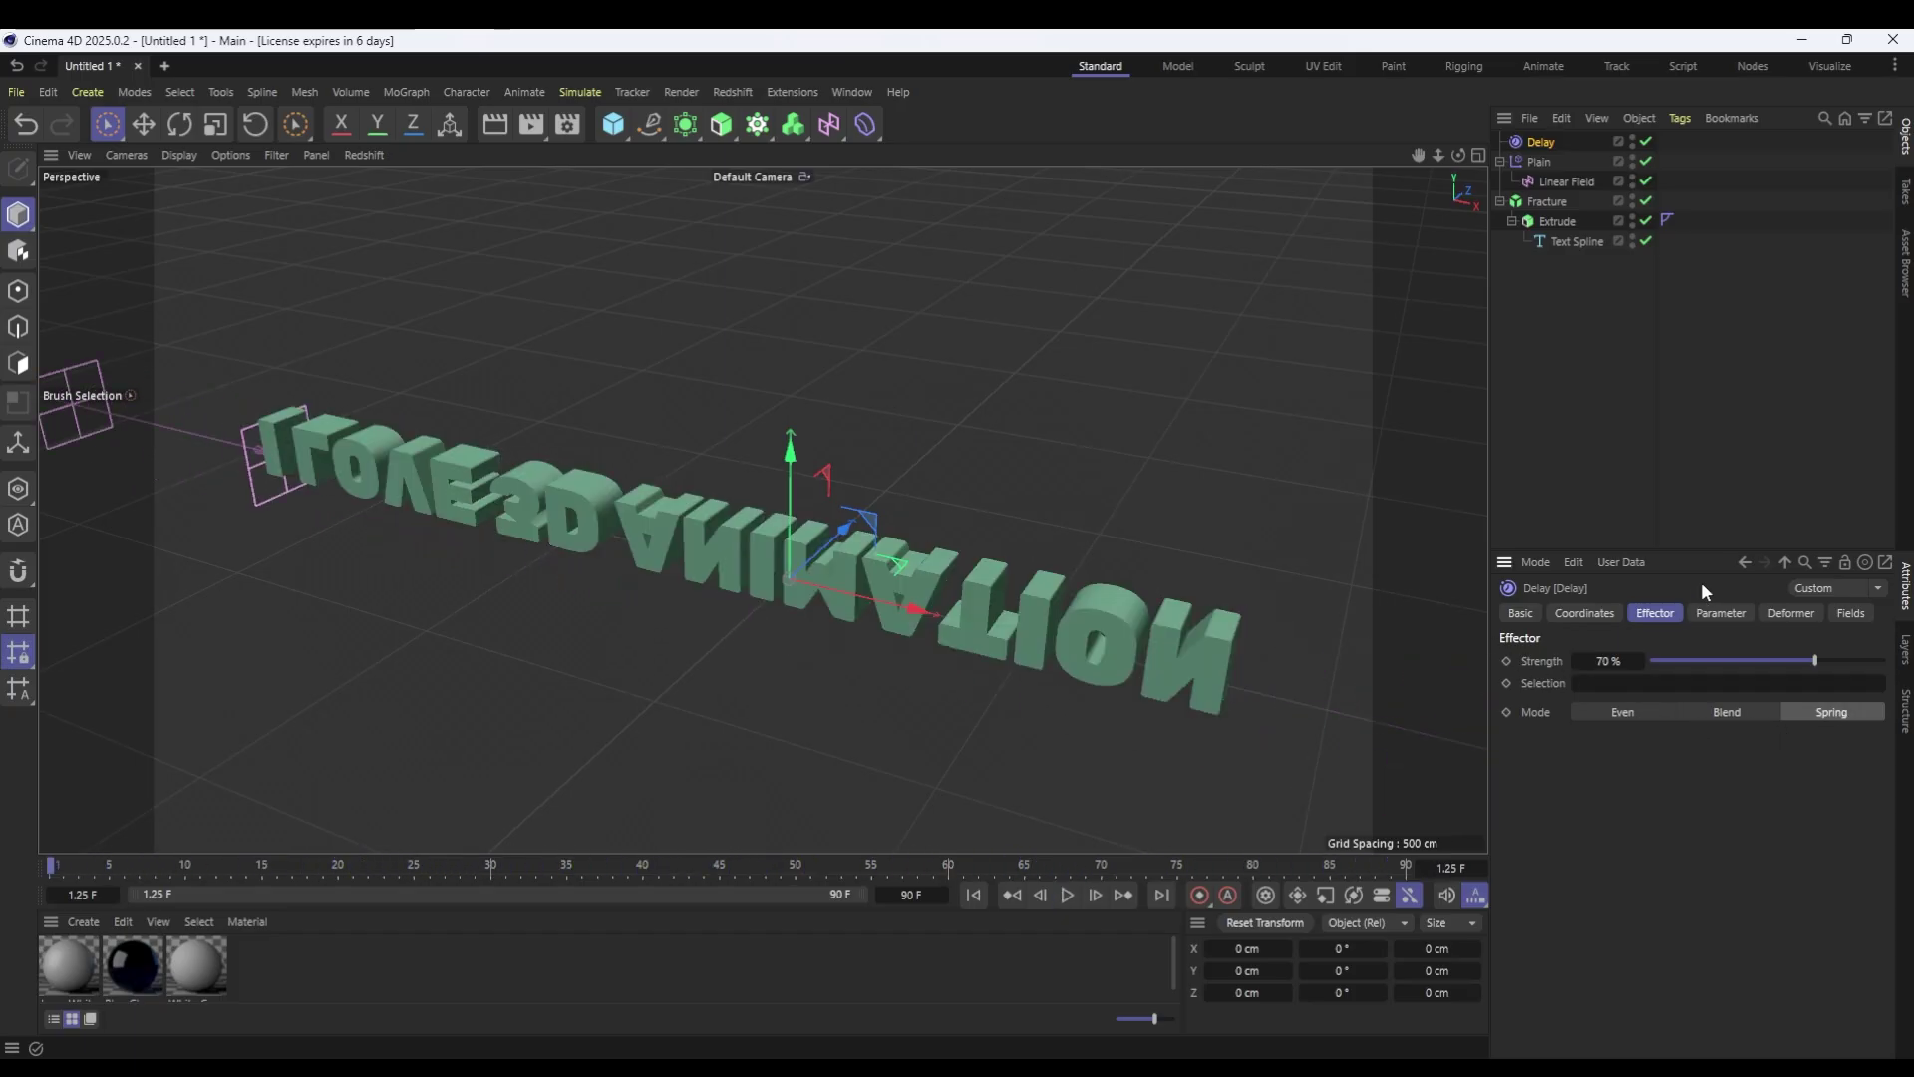
# Give Plain a 90° R.H, a P.Y -88 cm / P.Z 126 cm offset, and uniform scale.
pyautogui.click(1541, 161)
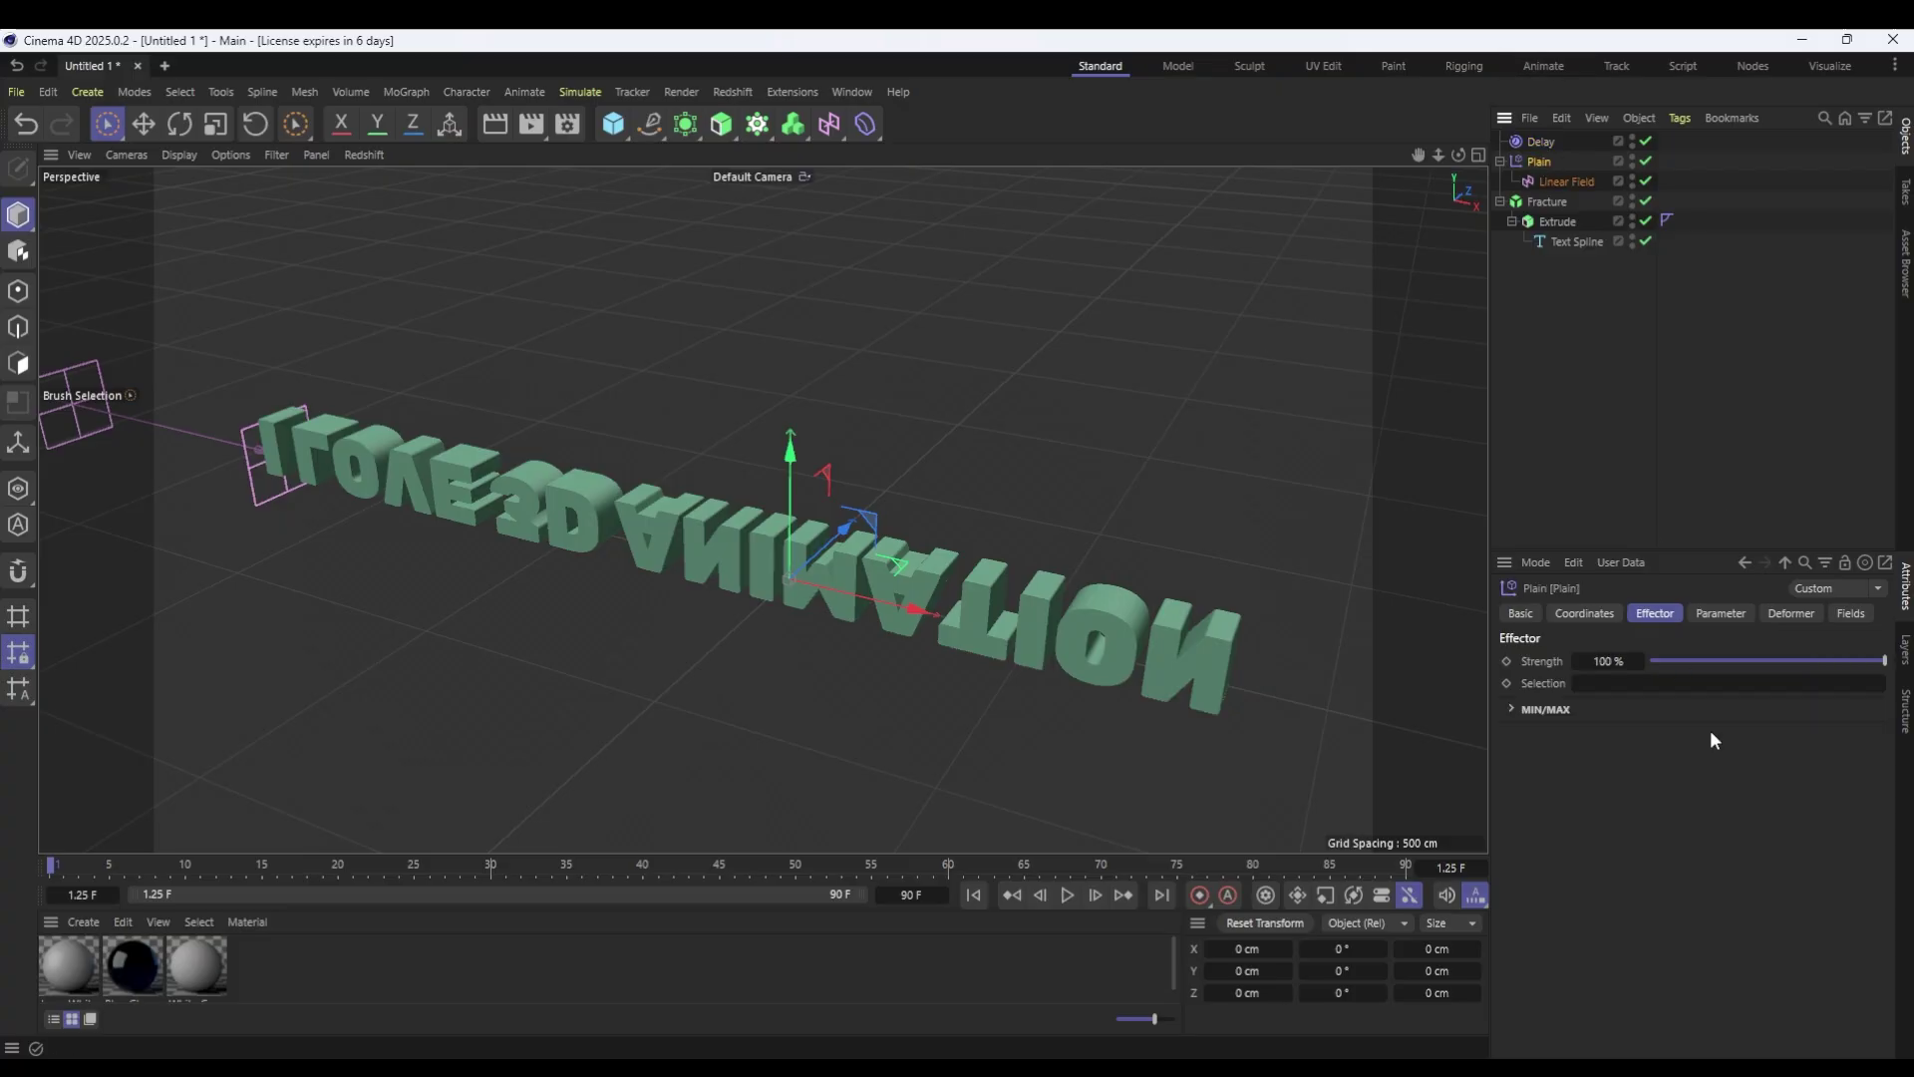
pyautogui.click(1720, 613)
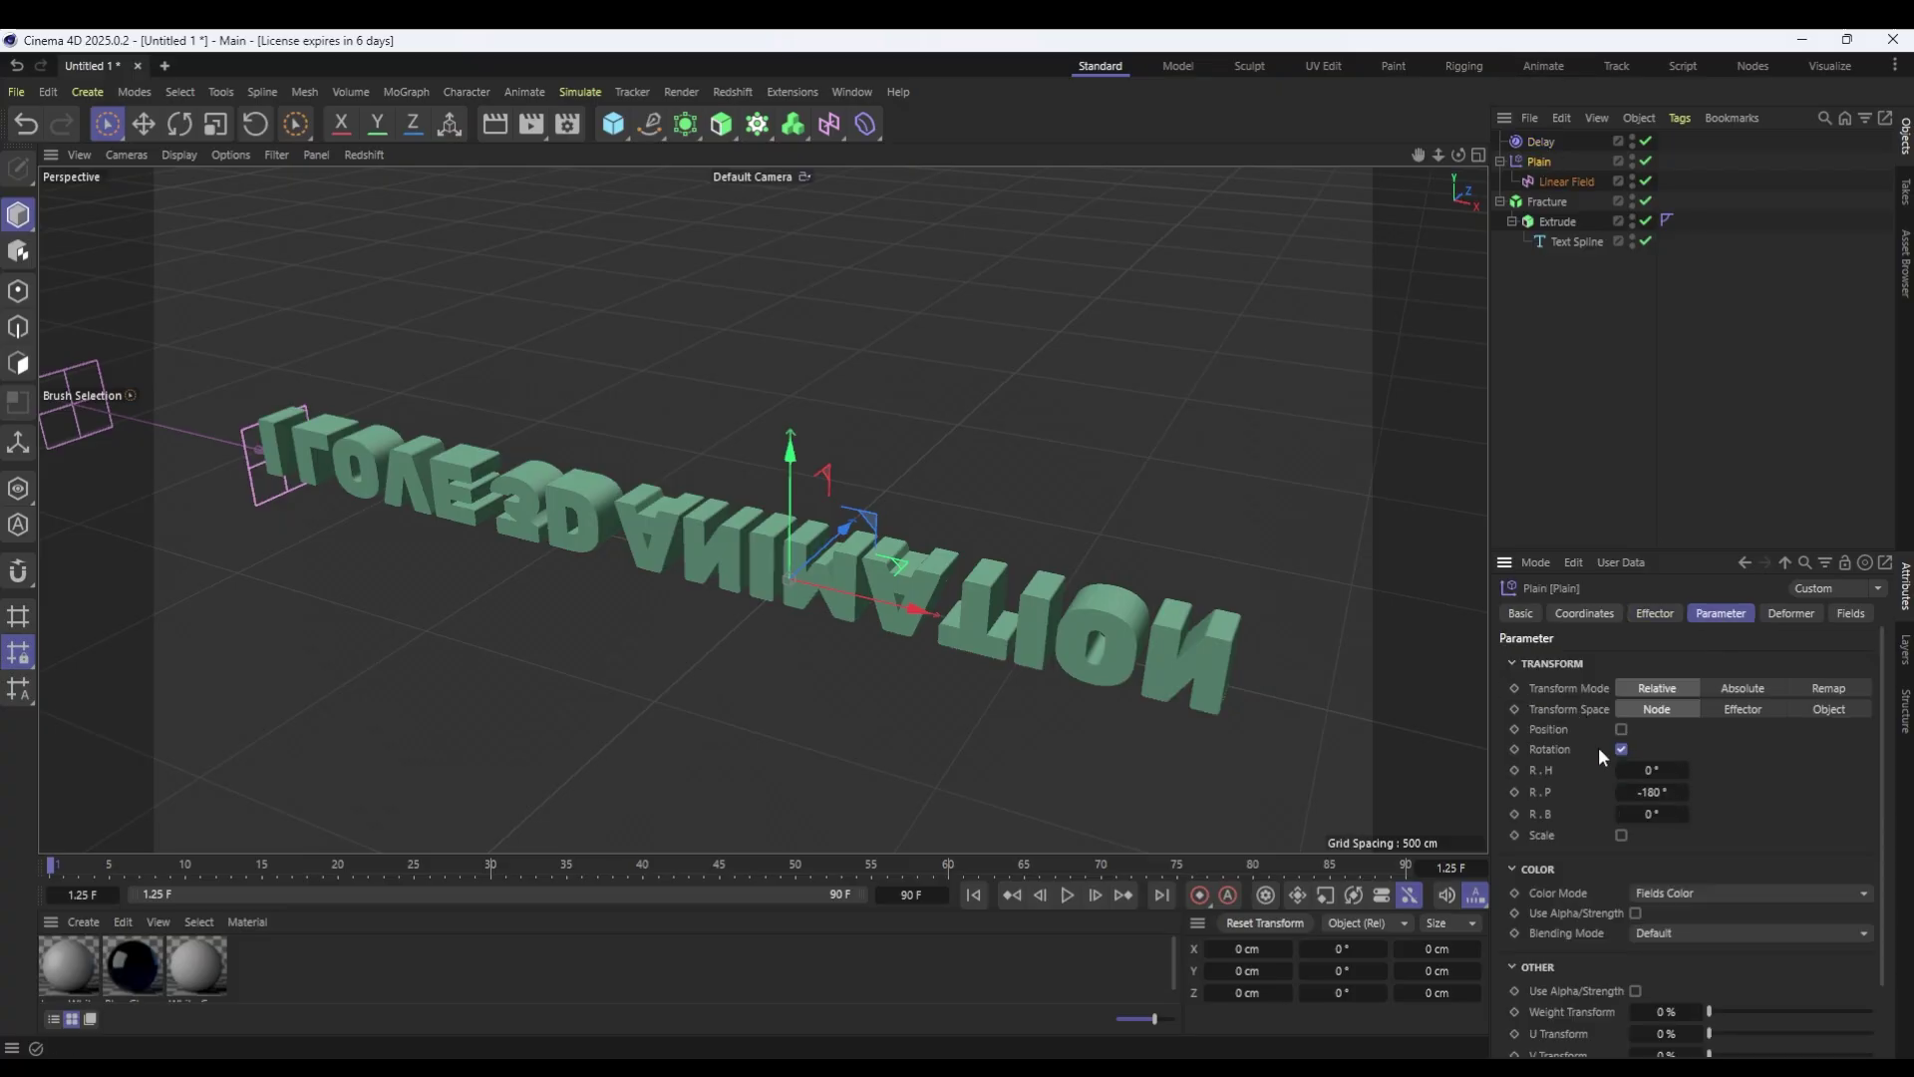
pyautogui.moveTo(1652, 770)
pyautogui.mouseDown()
pyautogui.moveTo(1617, 769)
pyautogui.moveTo(1671, 777)
pyautogui.mouseUp()
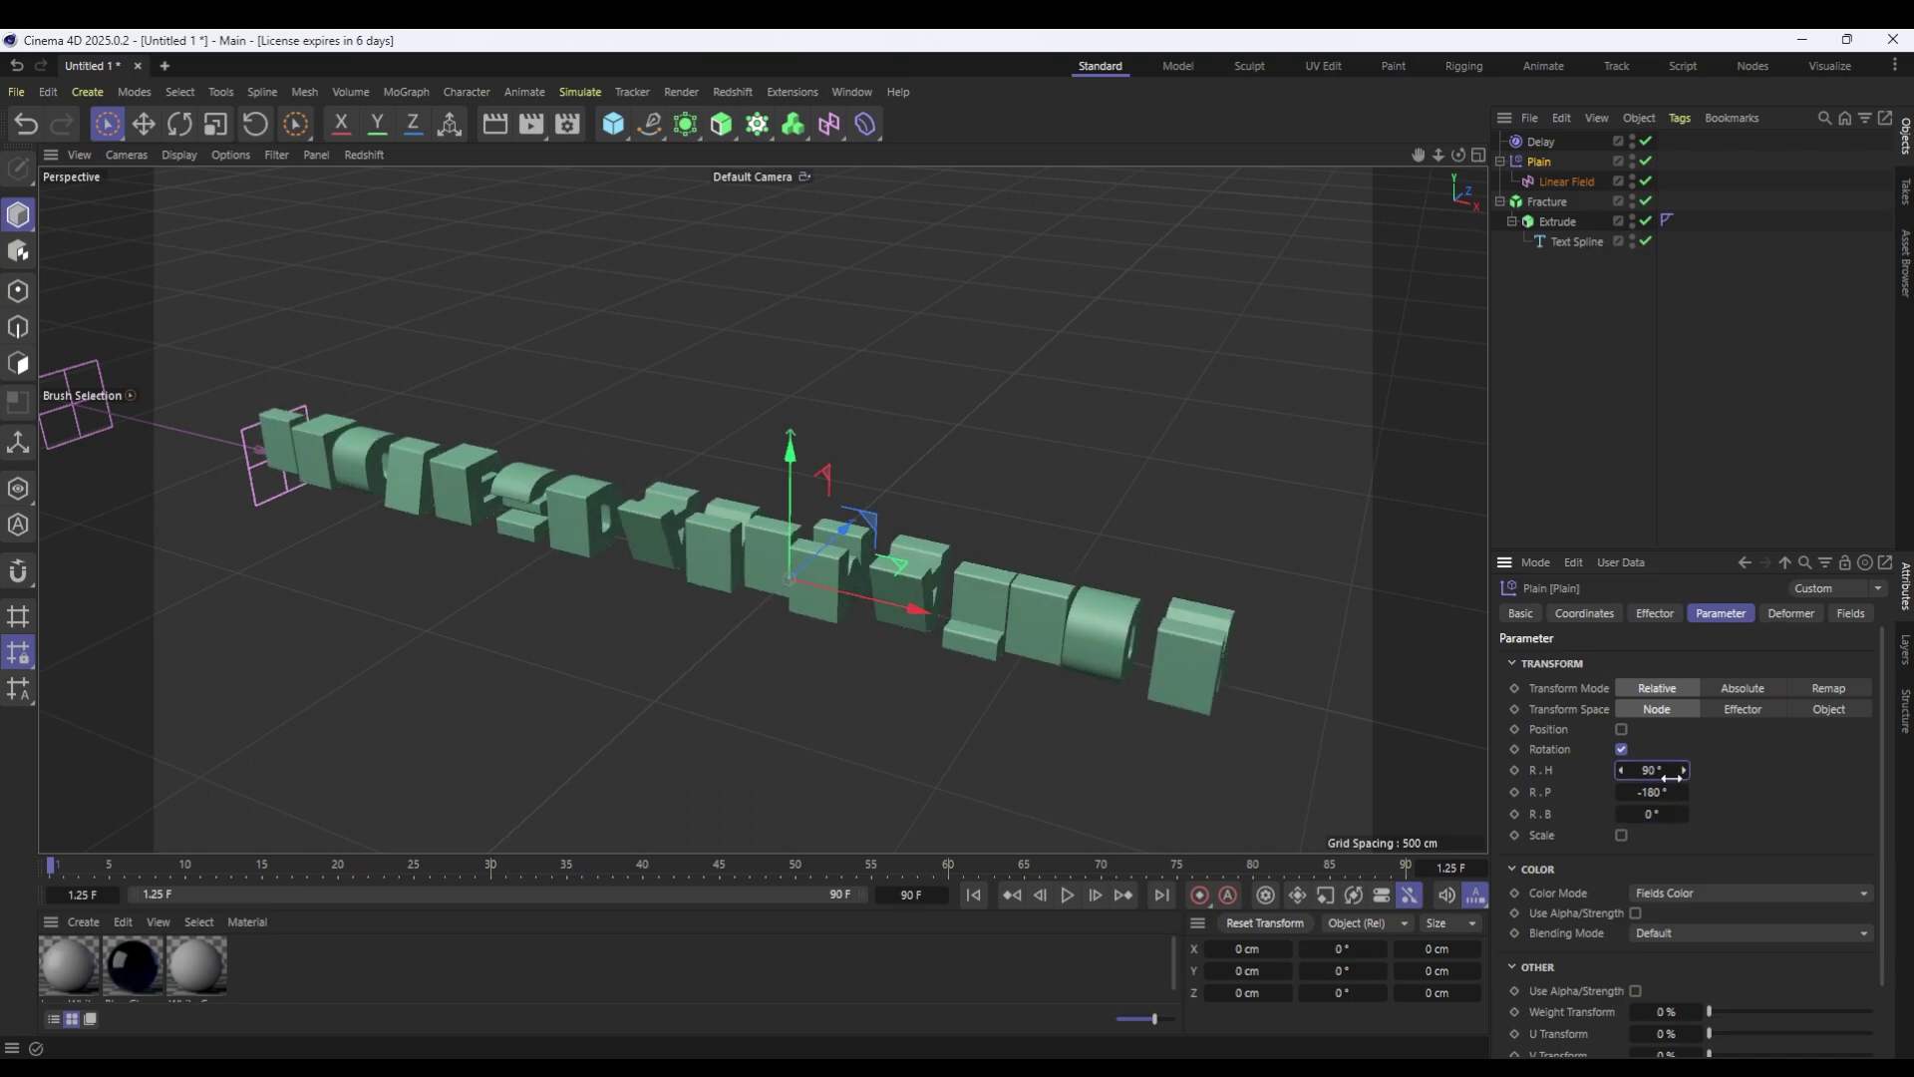
pyautogui.click(1621, 729)
pyautogui.moveTo(1648, 795); pyautogui.dragTo(1646, 777)
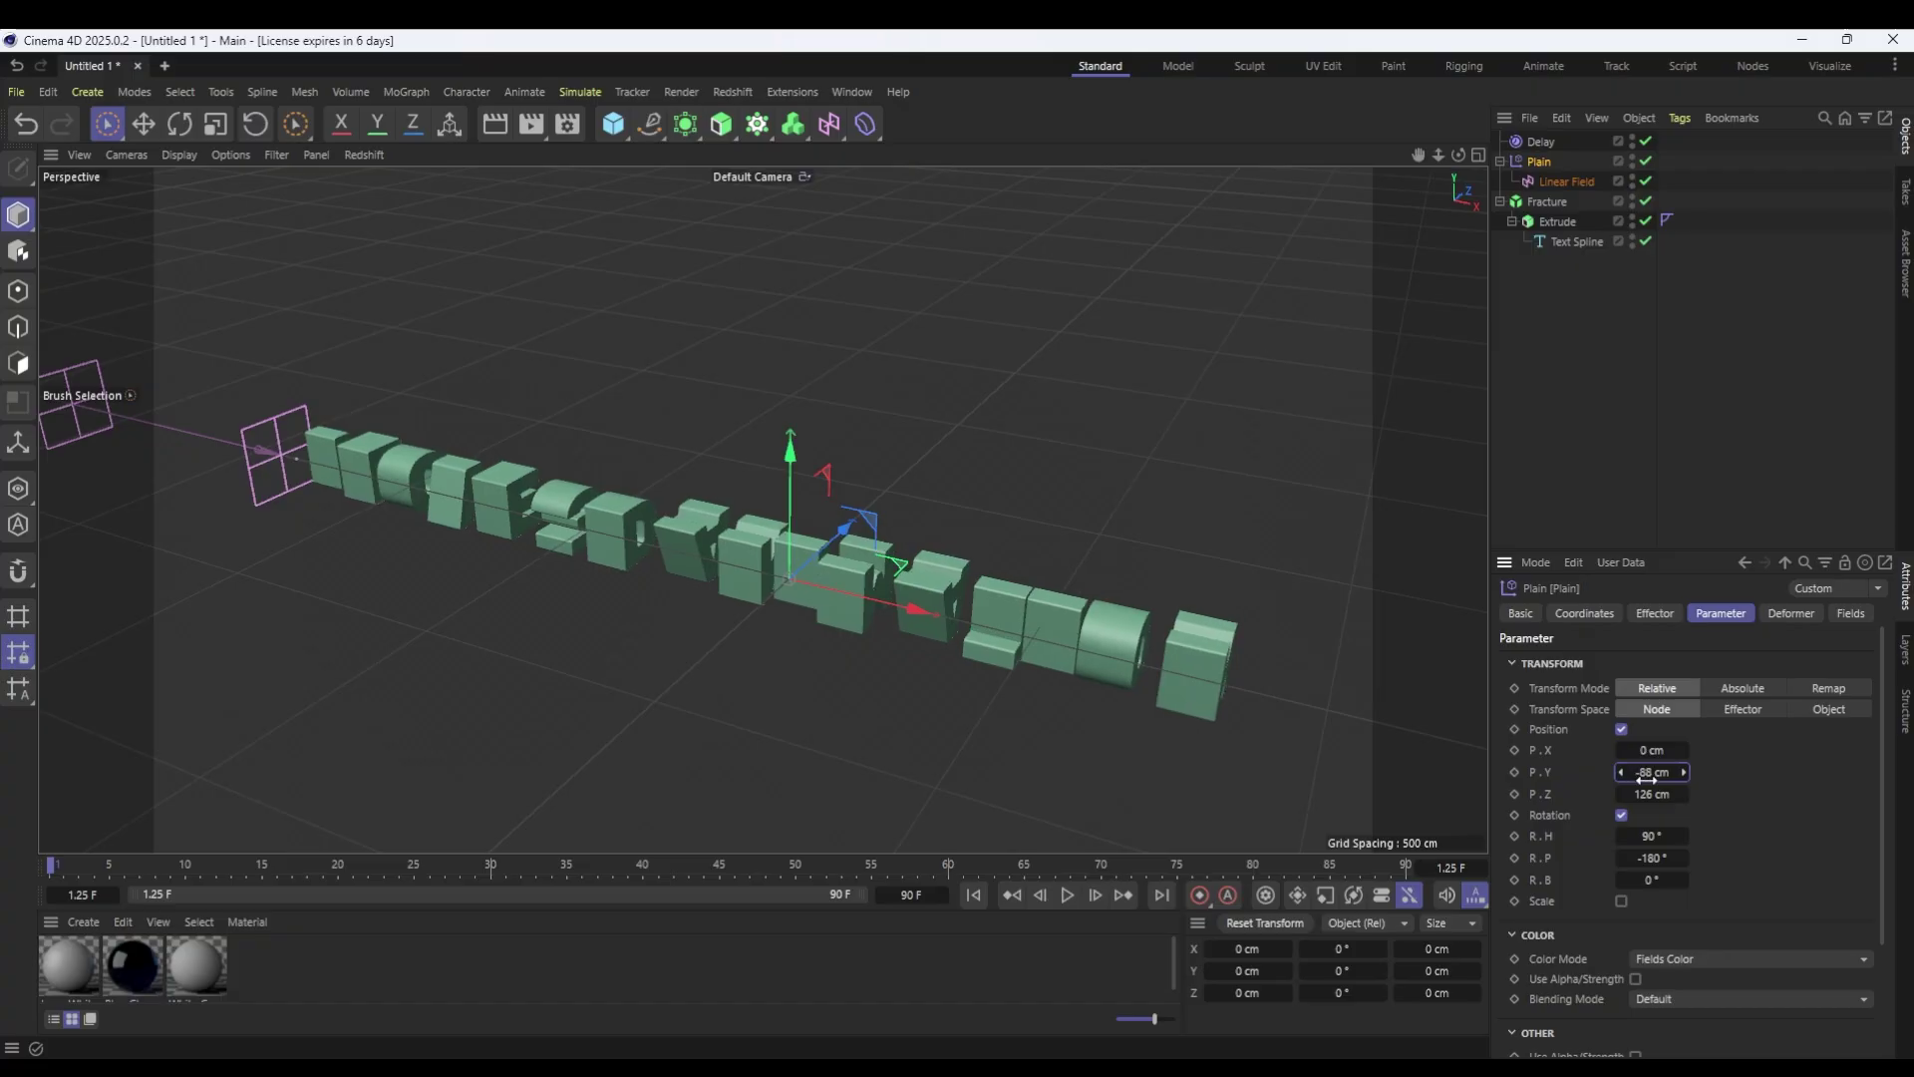
pyautogui.click(1621, 901)
pyautogui.scroll(-3, 1562, 847)
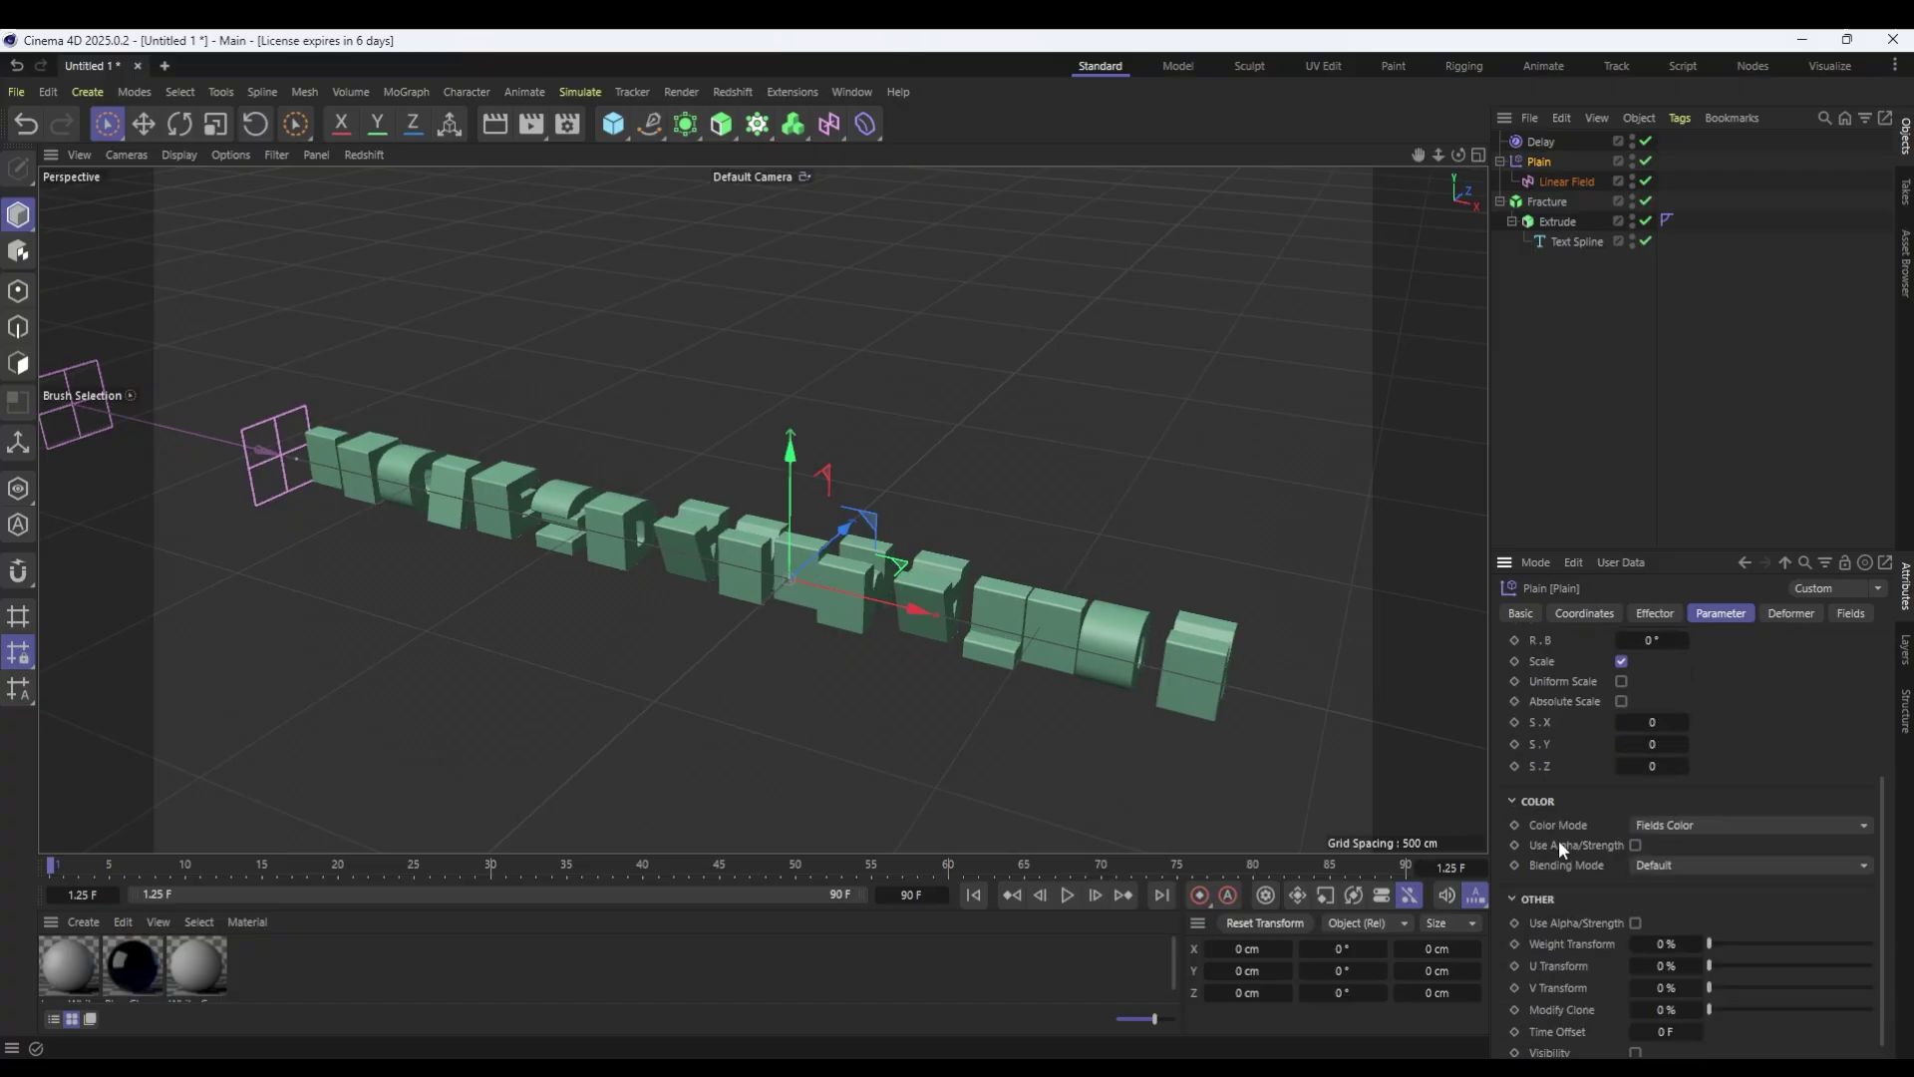
pyautogui.click(1620, 681)
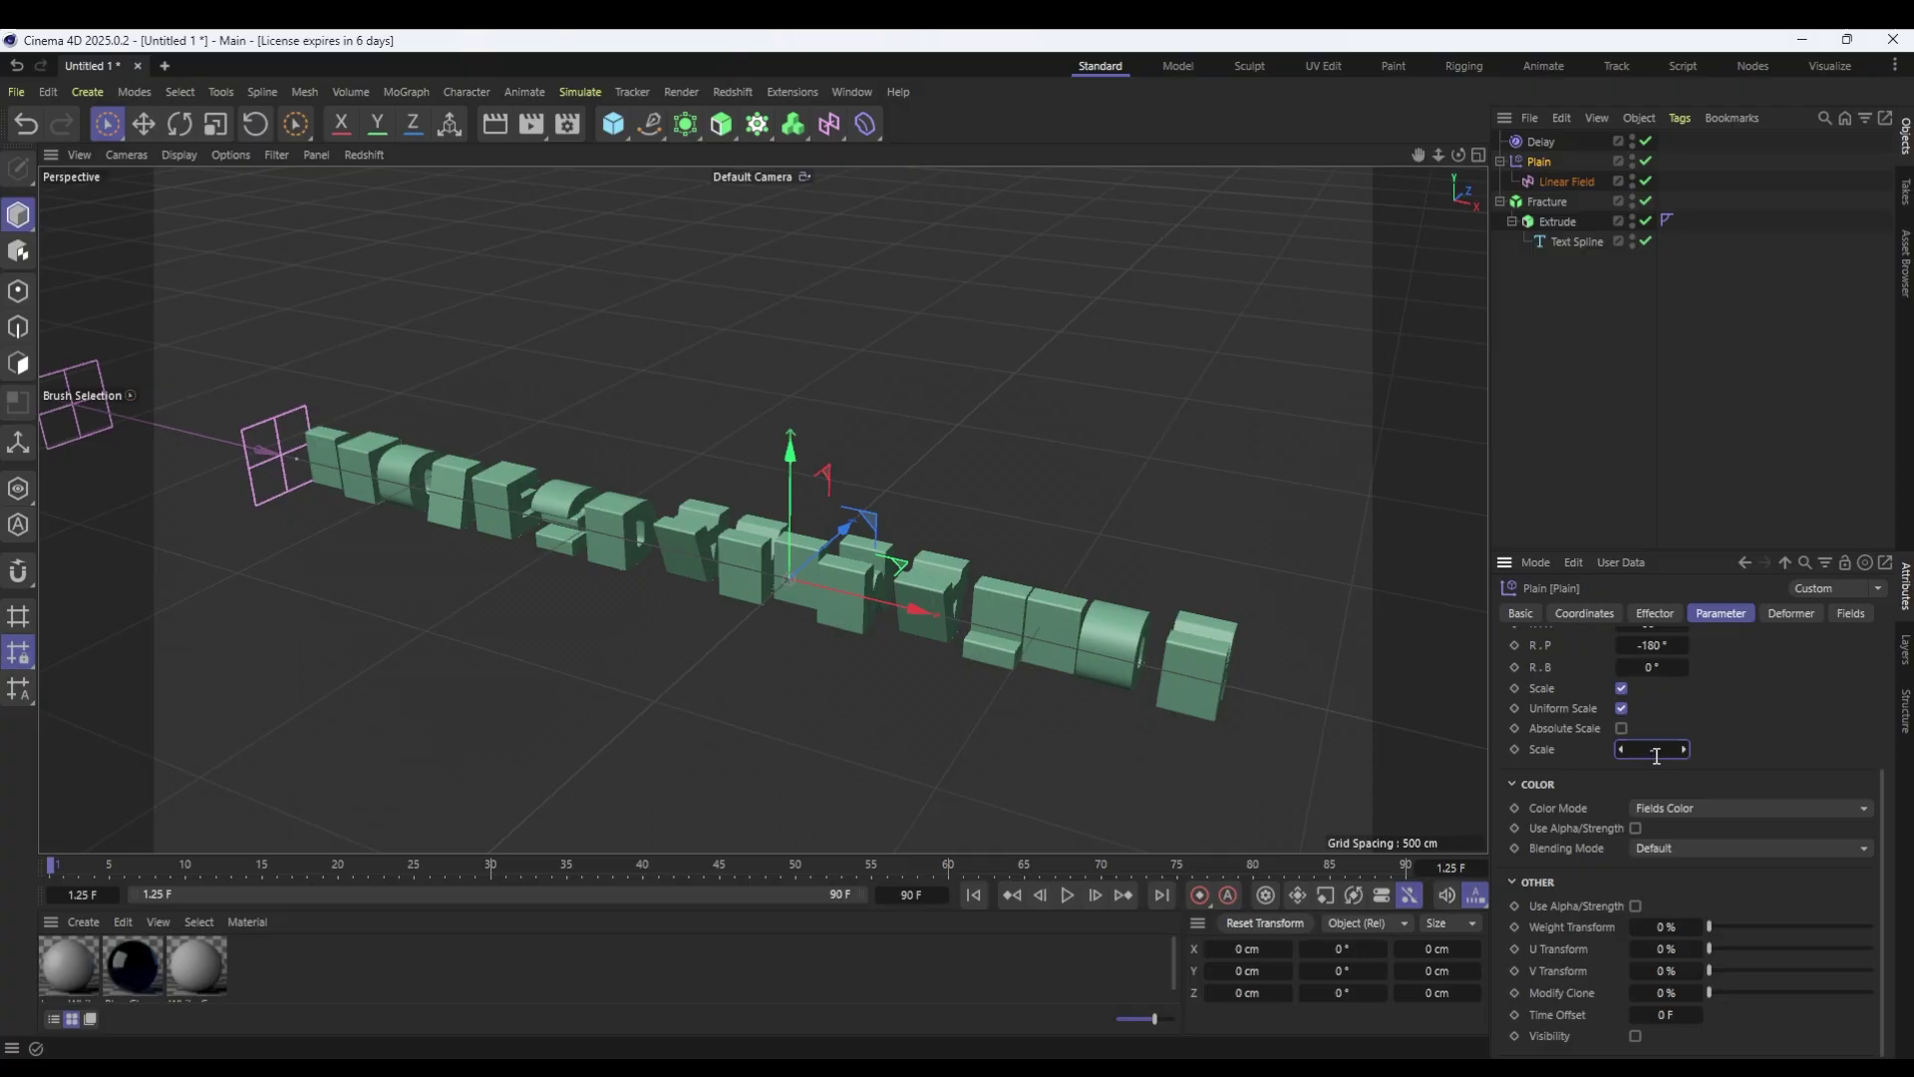
pyautogui.click(1601, 329)
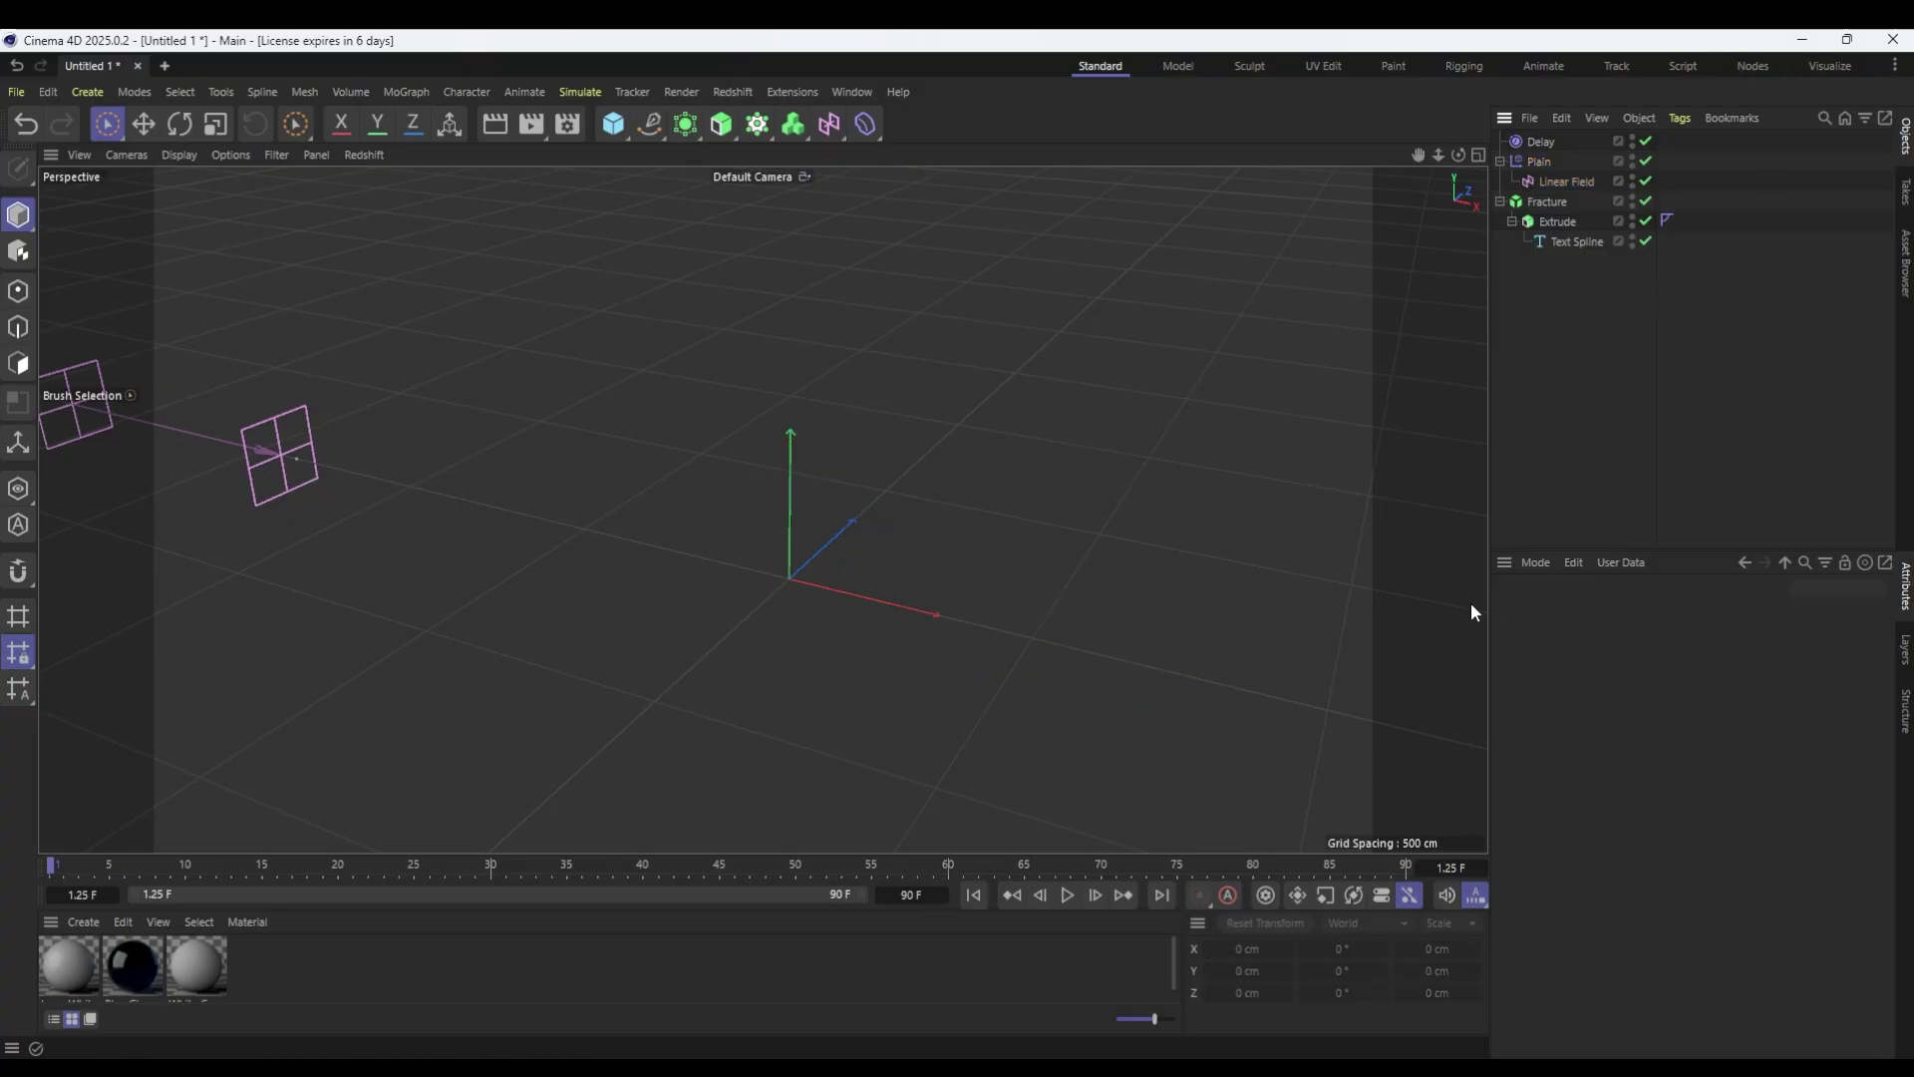
pyautogui.click(1067, 895)
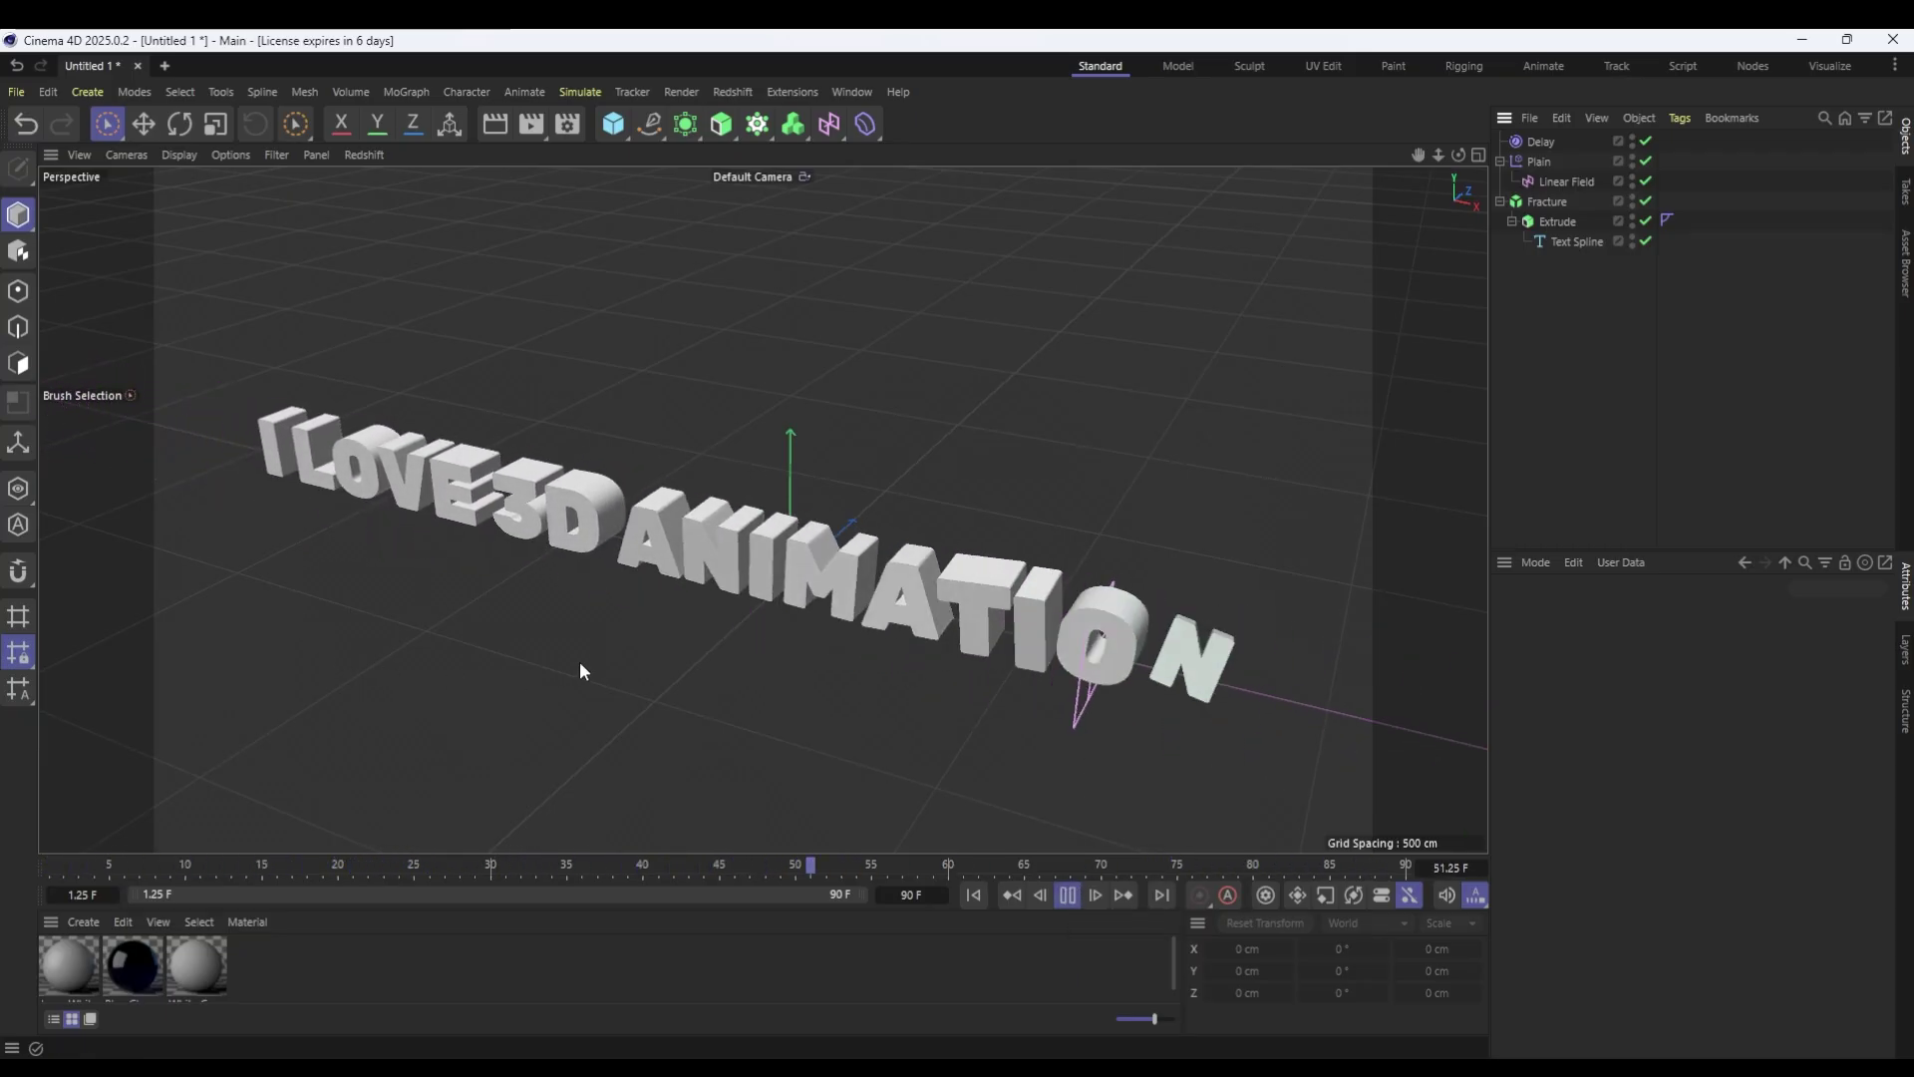
pyautogui.moveTo(1417, 154); pyautogui.dragTo(1457, 156)
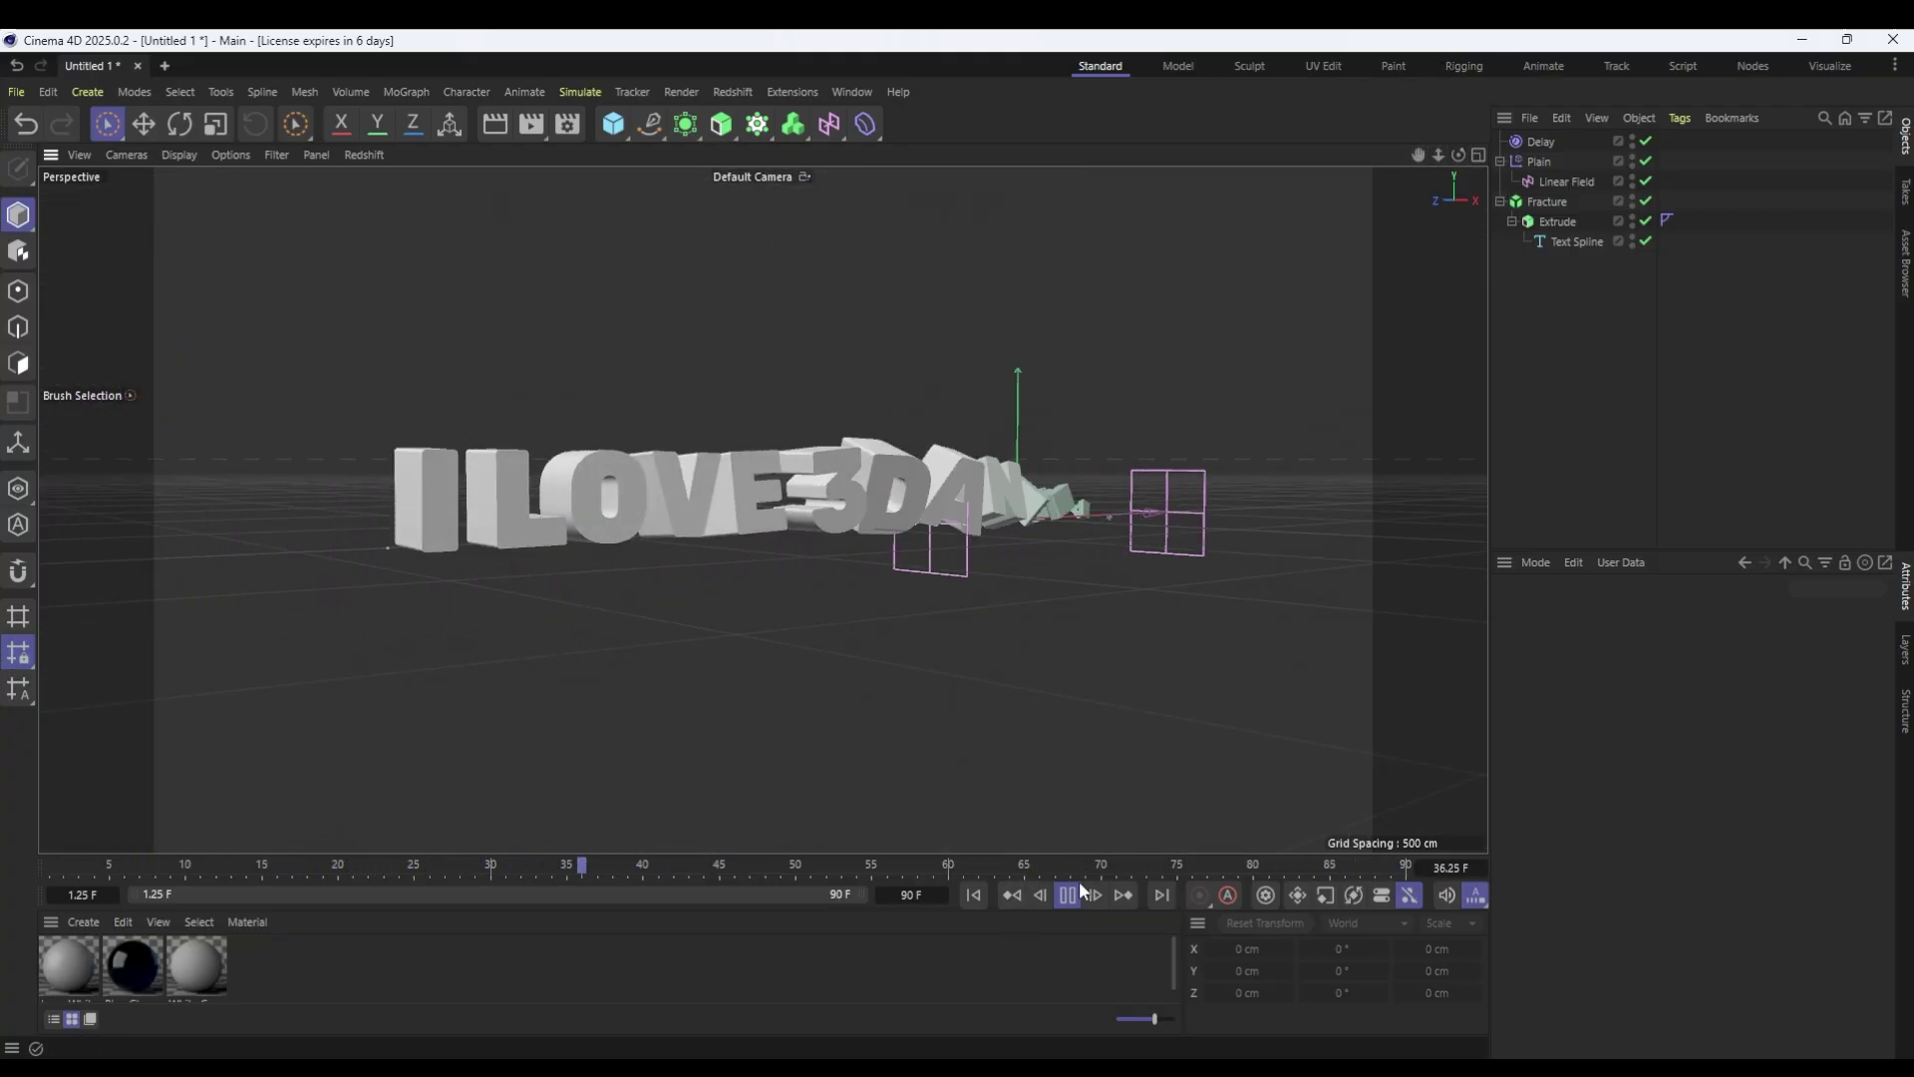
# Group the Delay, Plain and Fracture objects under a null named Line1.
pyautogui.click(973, 896)
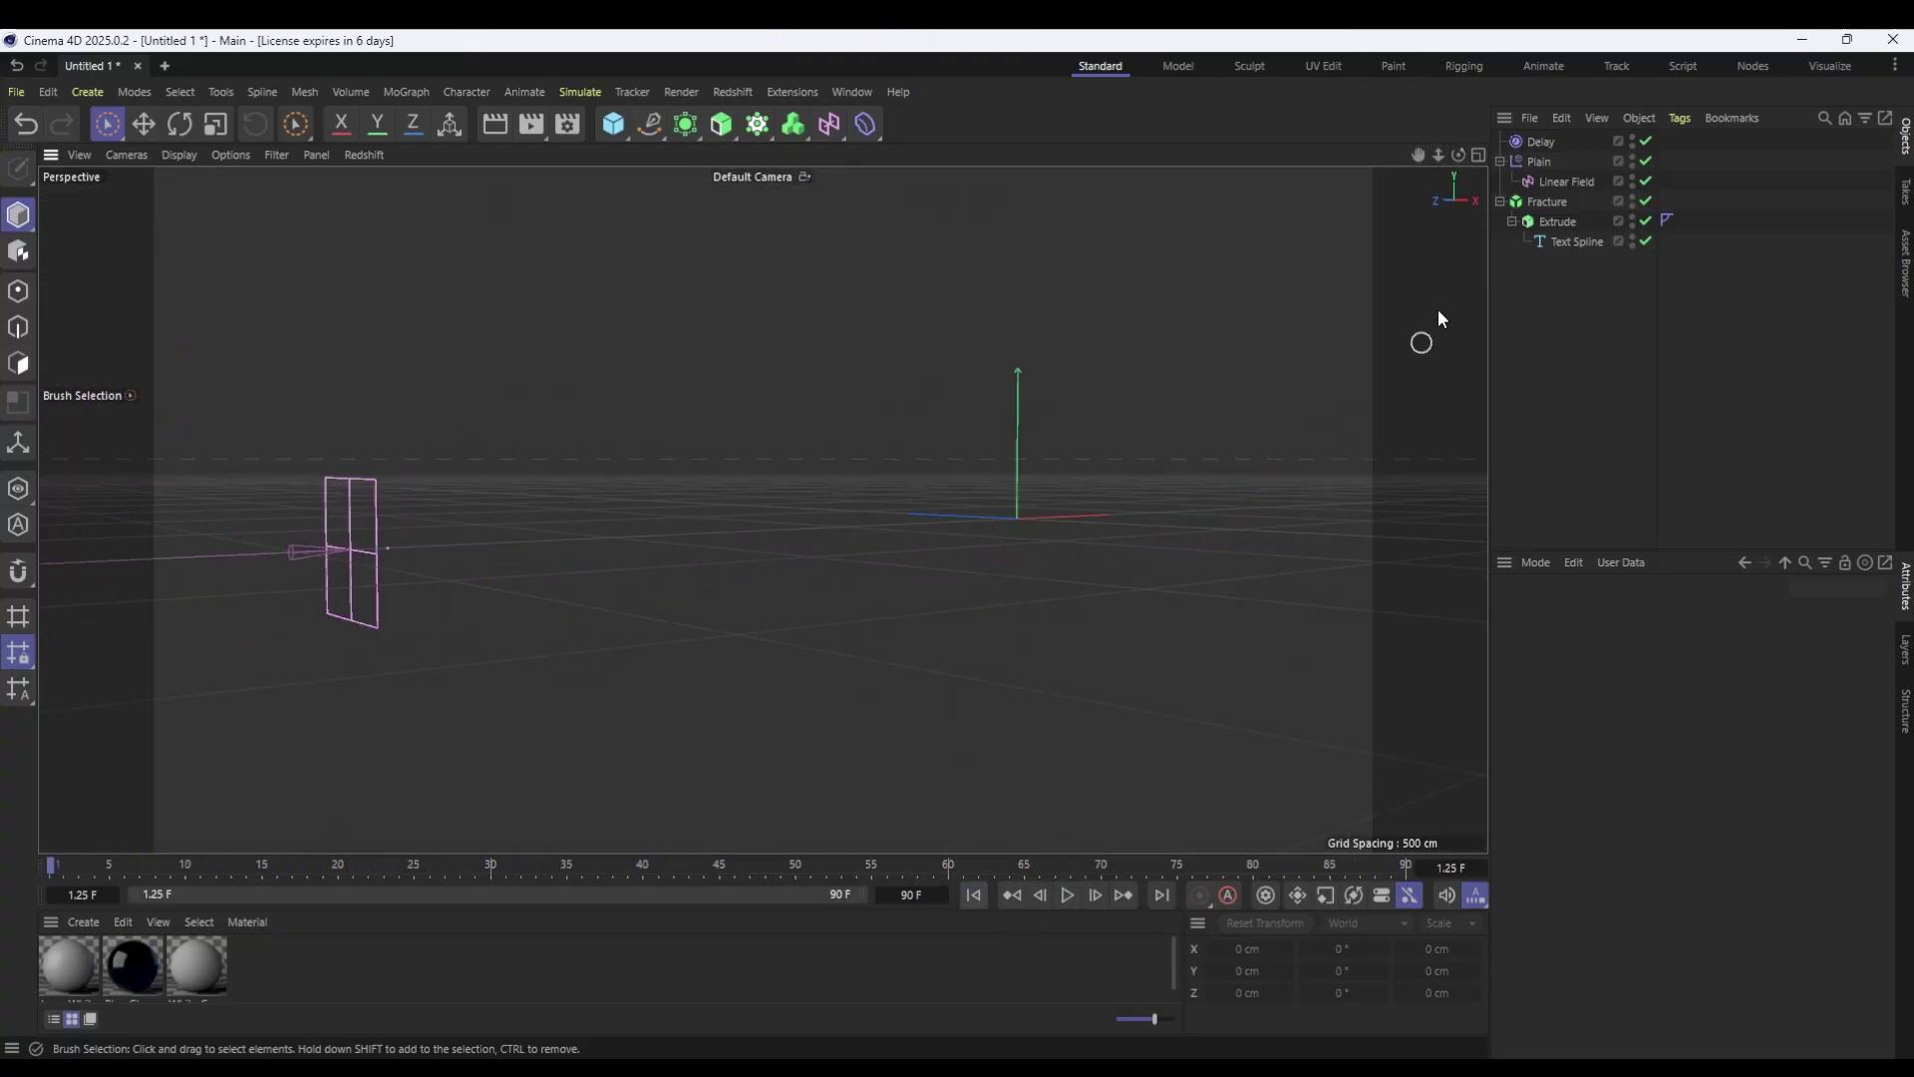
pyautogui.click(1500, 160)
pyautogui.click(1500, 181)
pyautogui.click(1549, 181)
pyautogui.hotkey('ctrl', 'a')
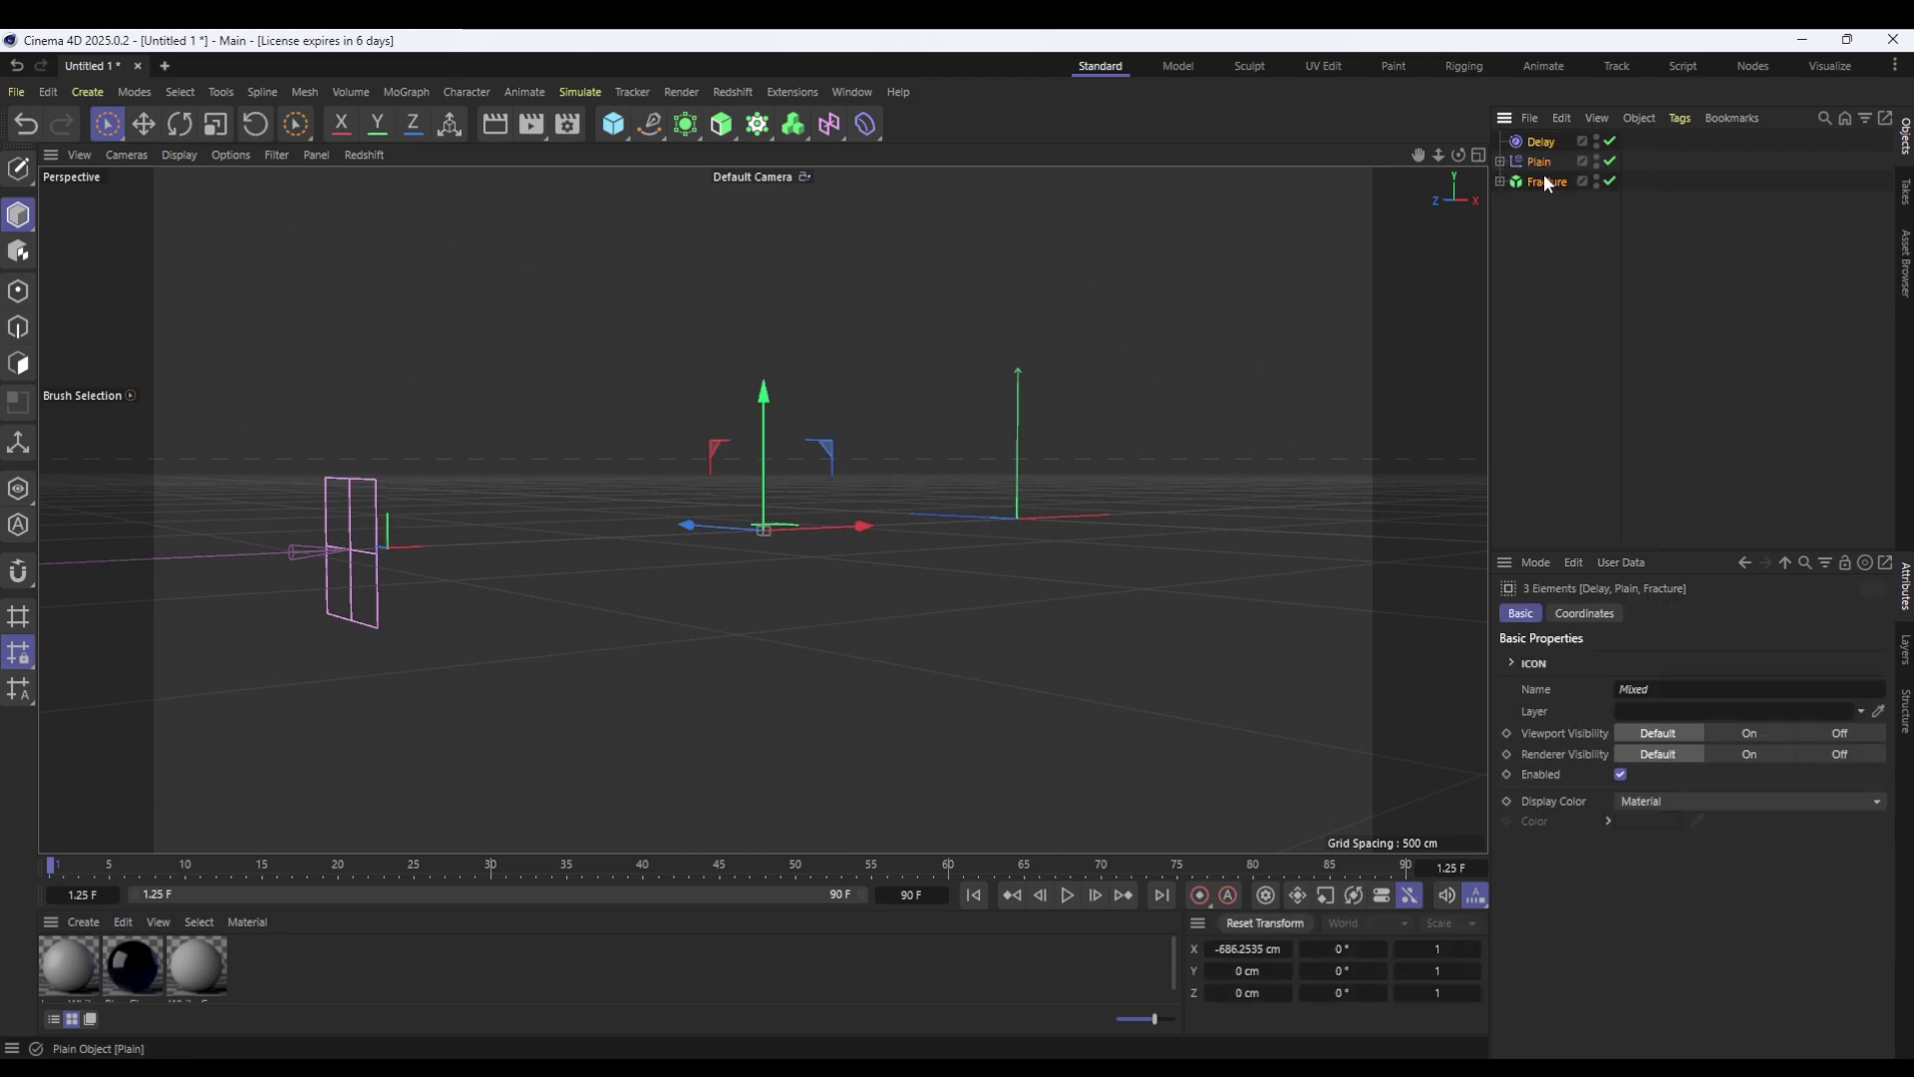
pyautogui.hotkey('alt', 'g')
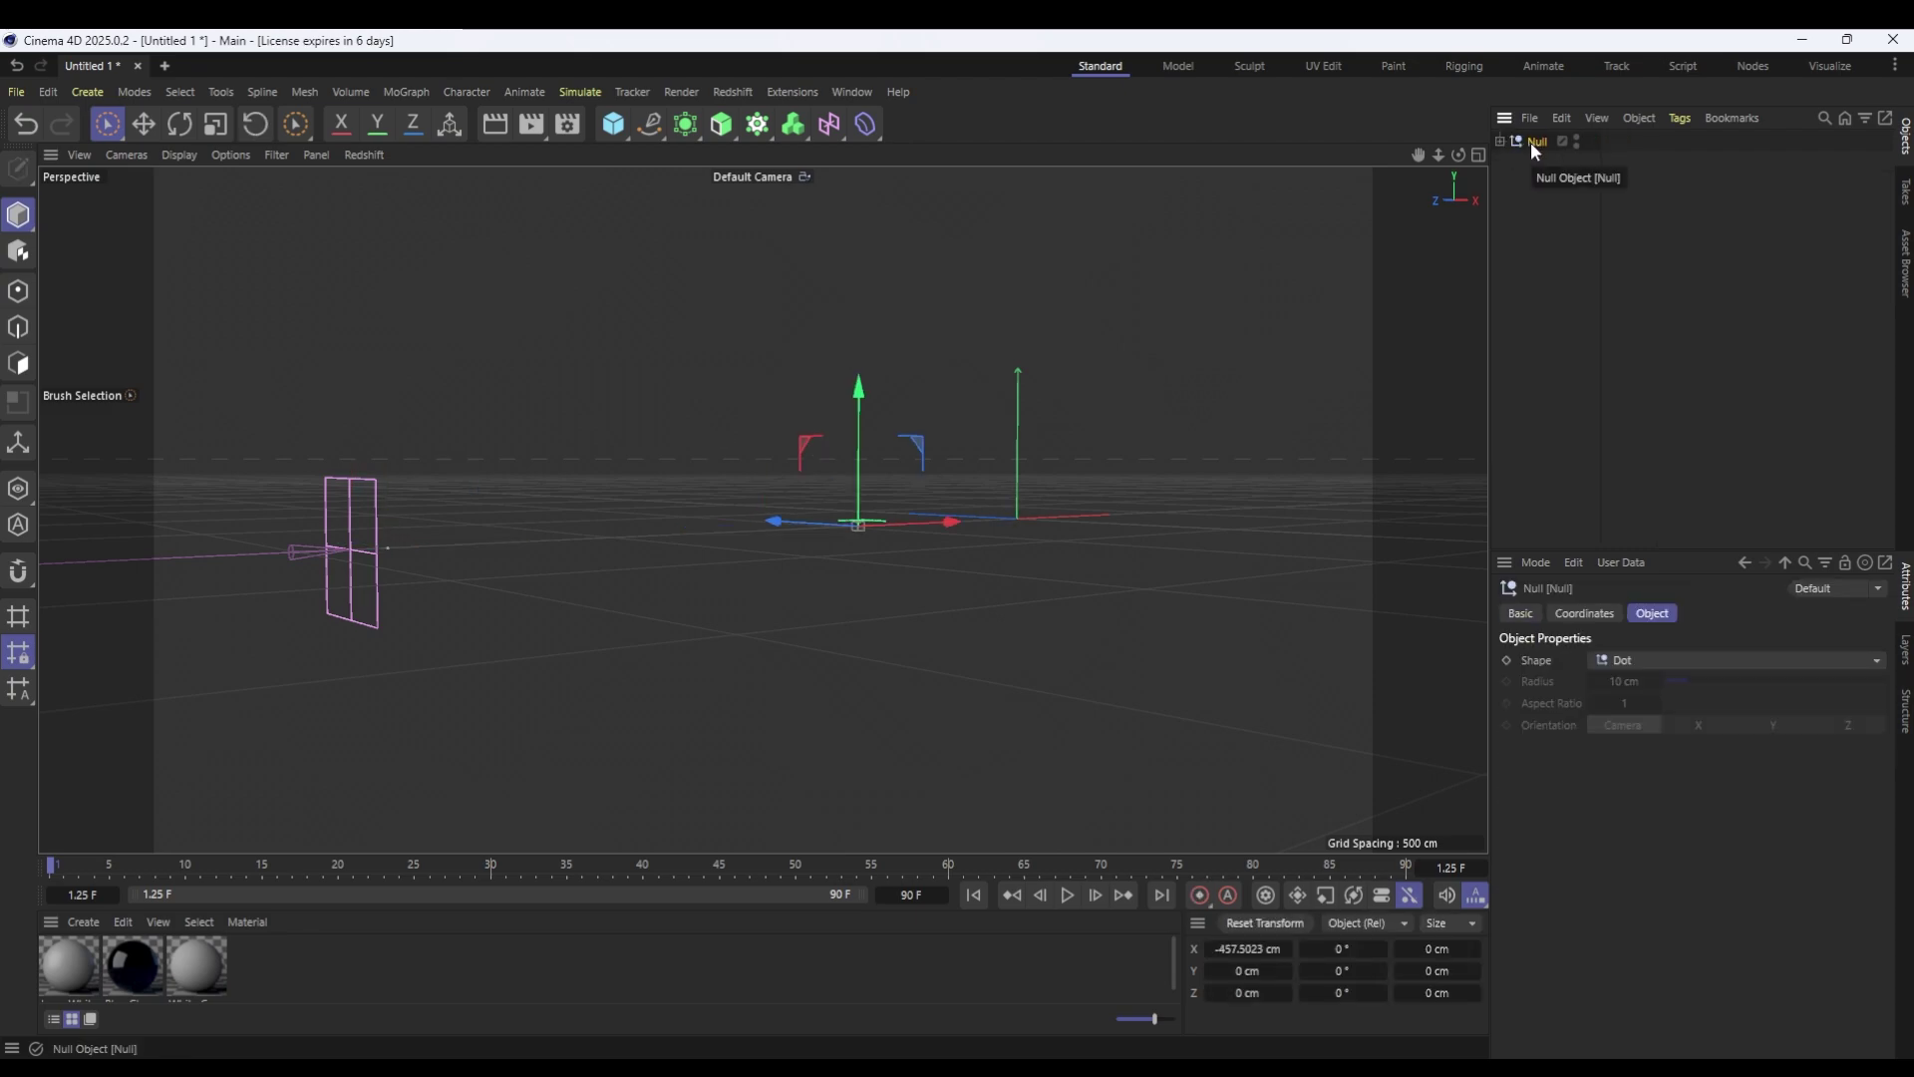
pyautogui.doubleClick(1536, 142)
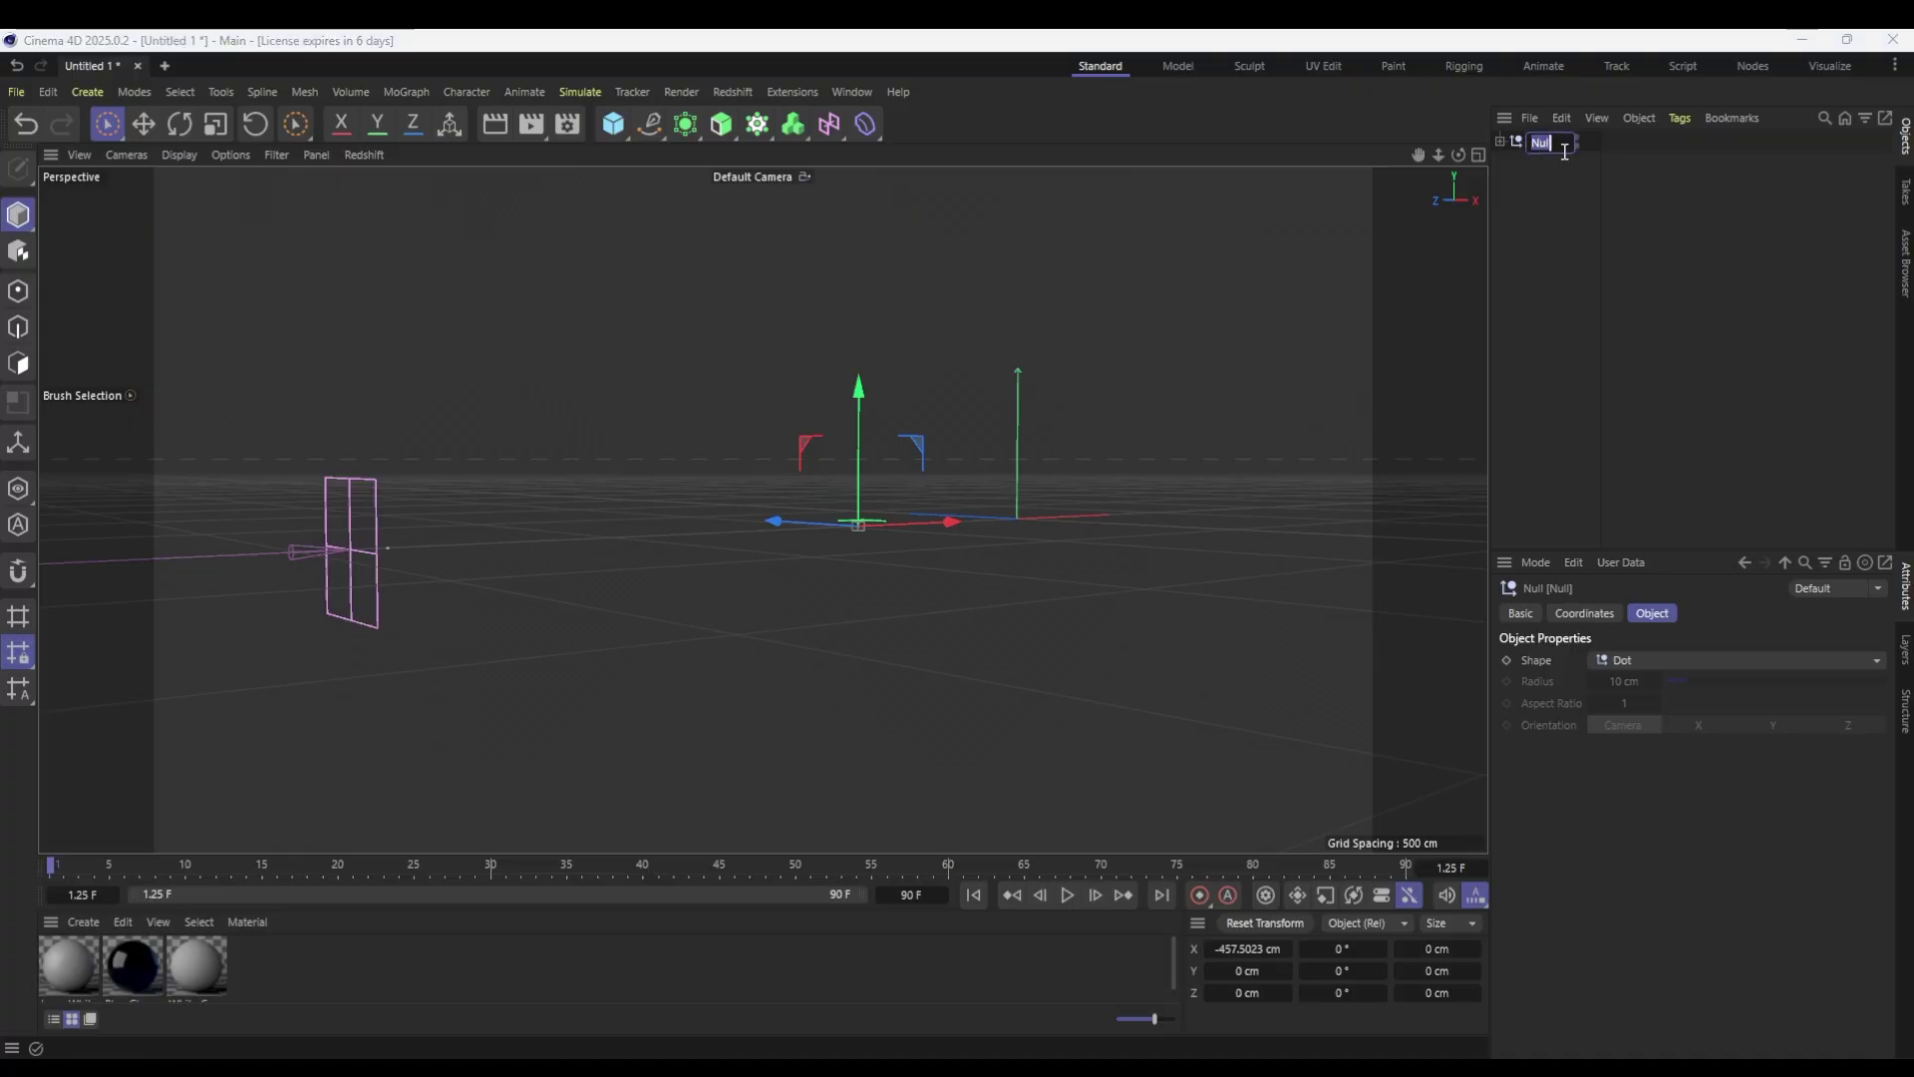
pyautogui.write('Line1')
pyautogui.press('Return')
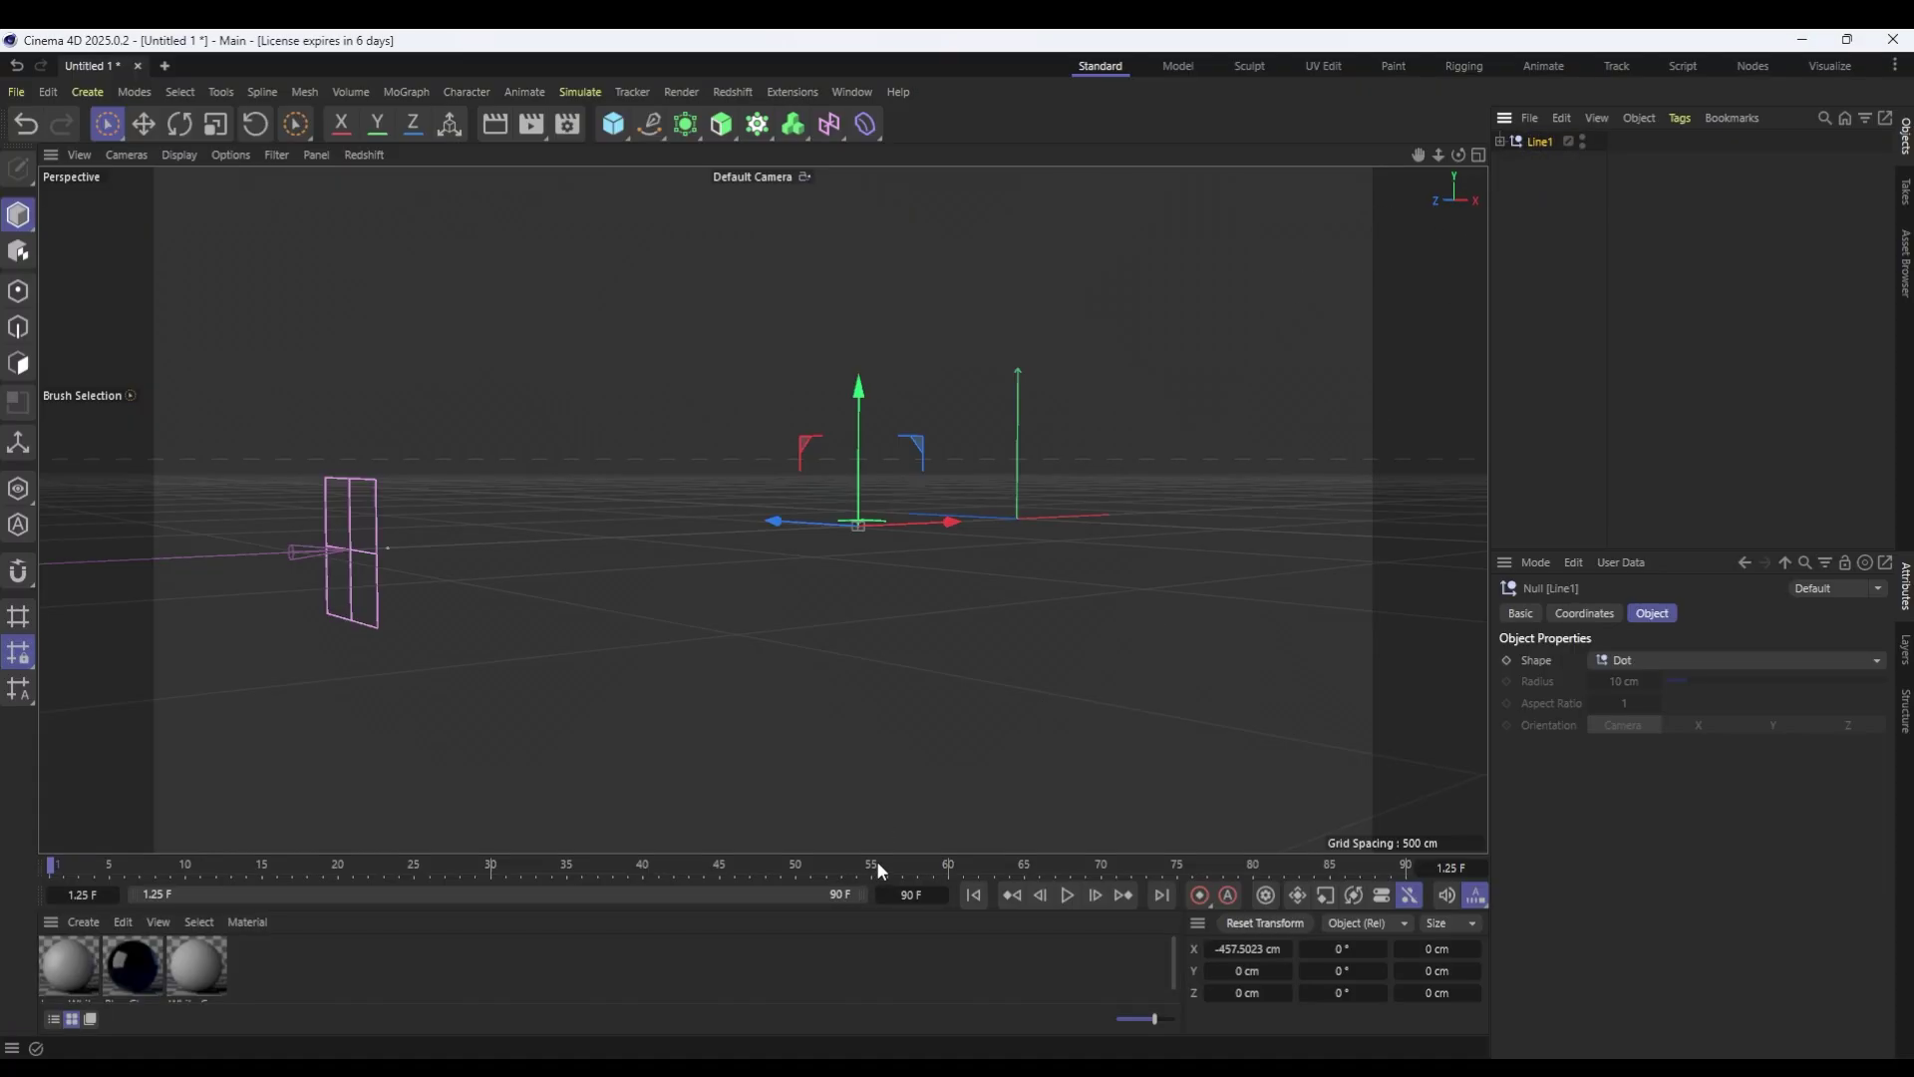
# Copy and paste the Line1 group and rename the duplicate Line2.
pyautogui.moveTo(876, 865); pyautogui.dragTo(1252, 870)
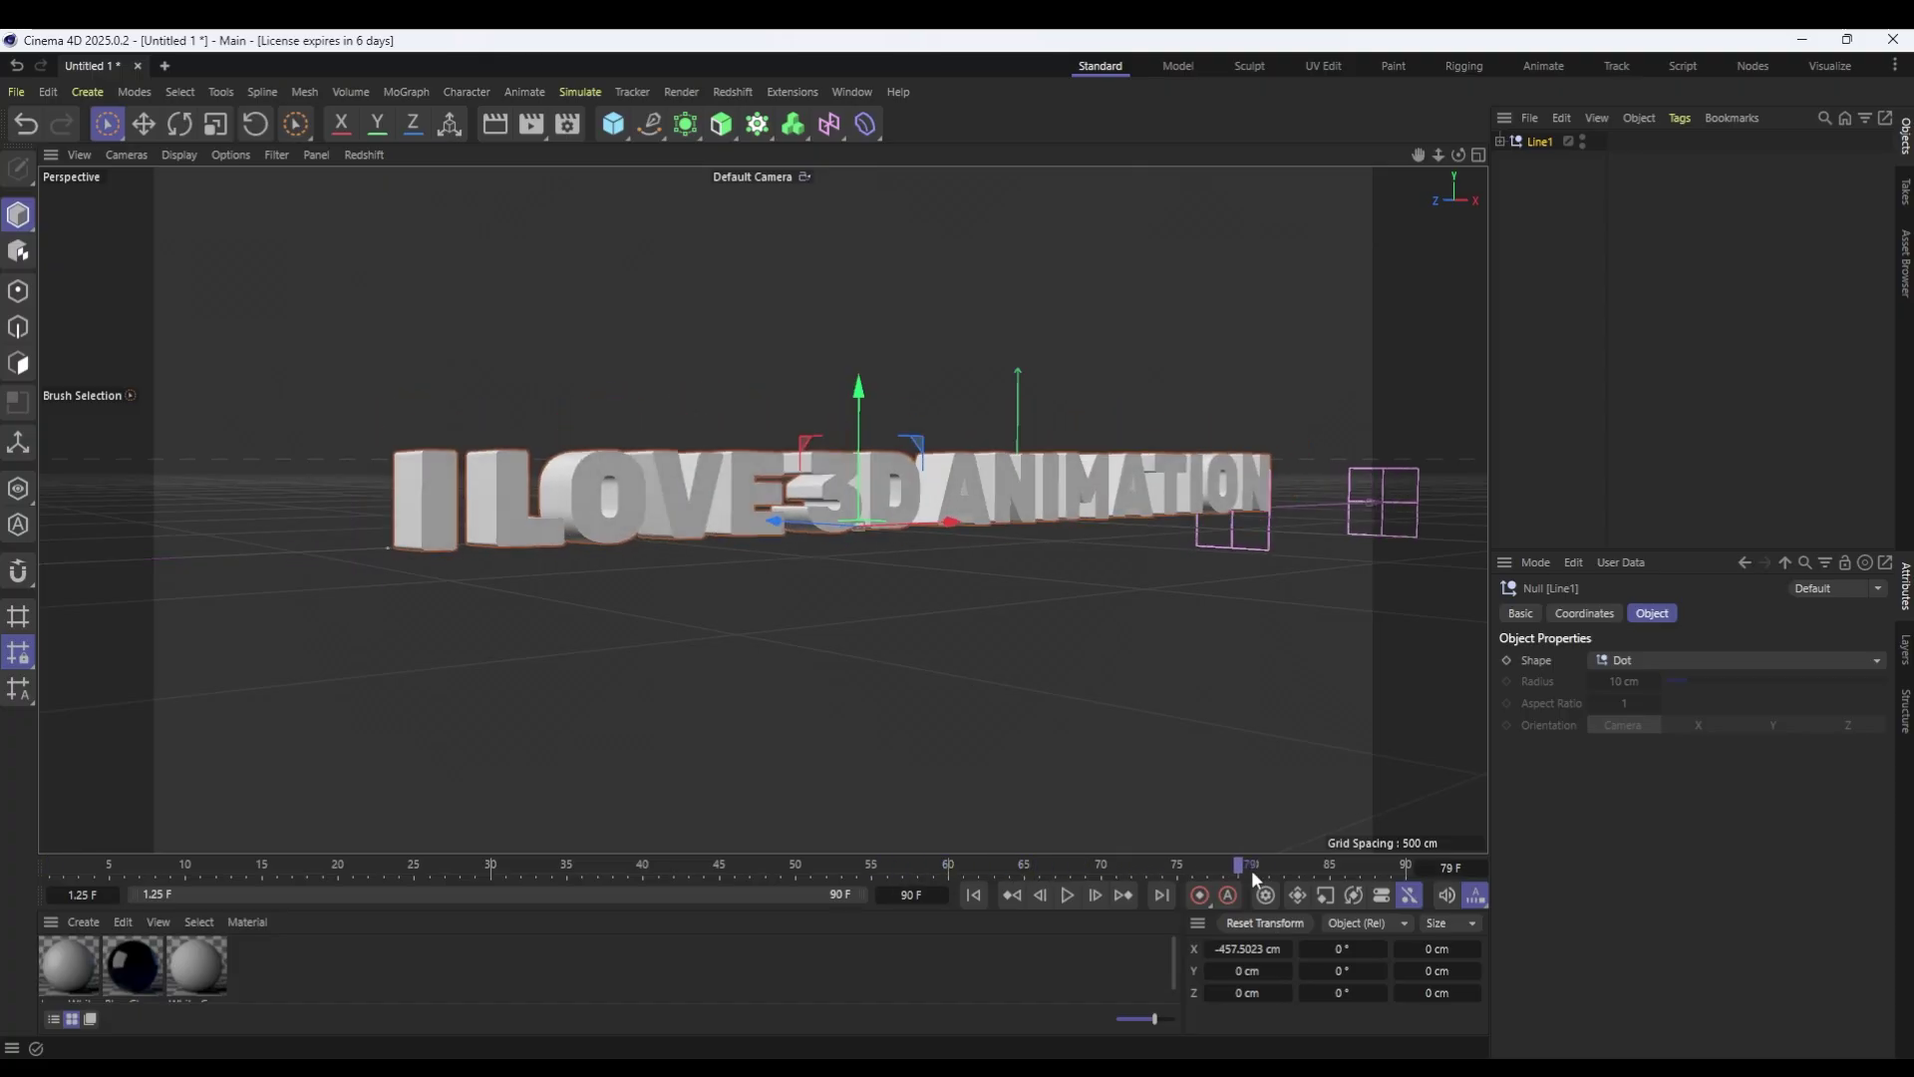
pyautogui.hotkey('ctrl', 'c')
pyautogui.hotkey('ctrl', 'v')
pyautogui.doubleClick(1547, 143)
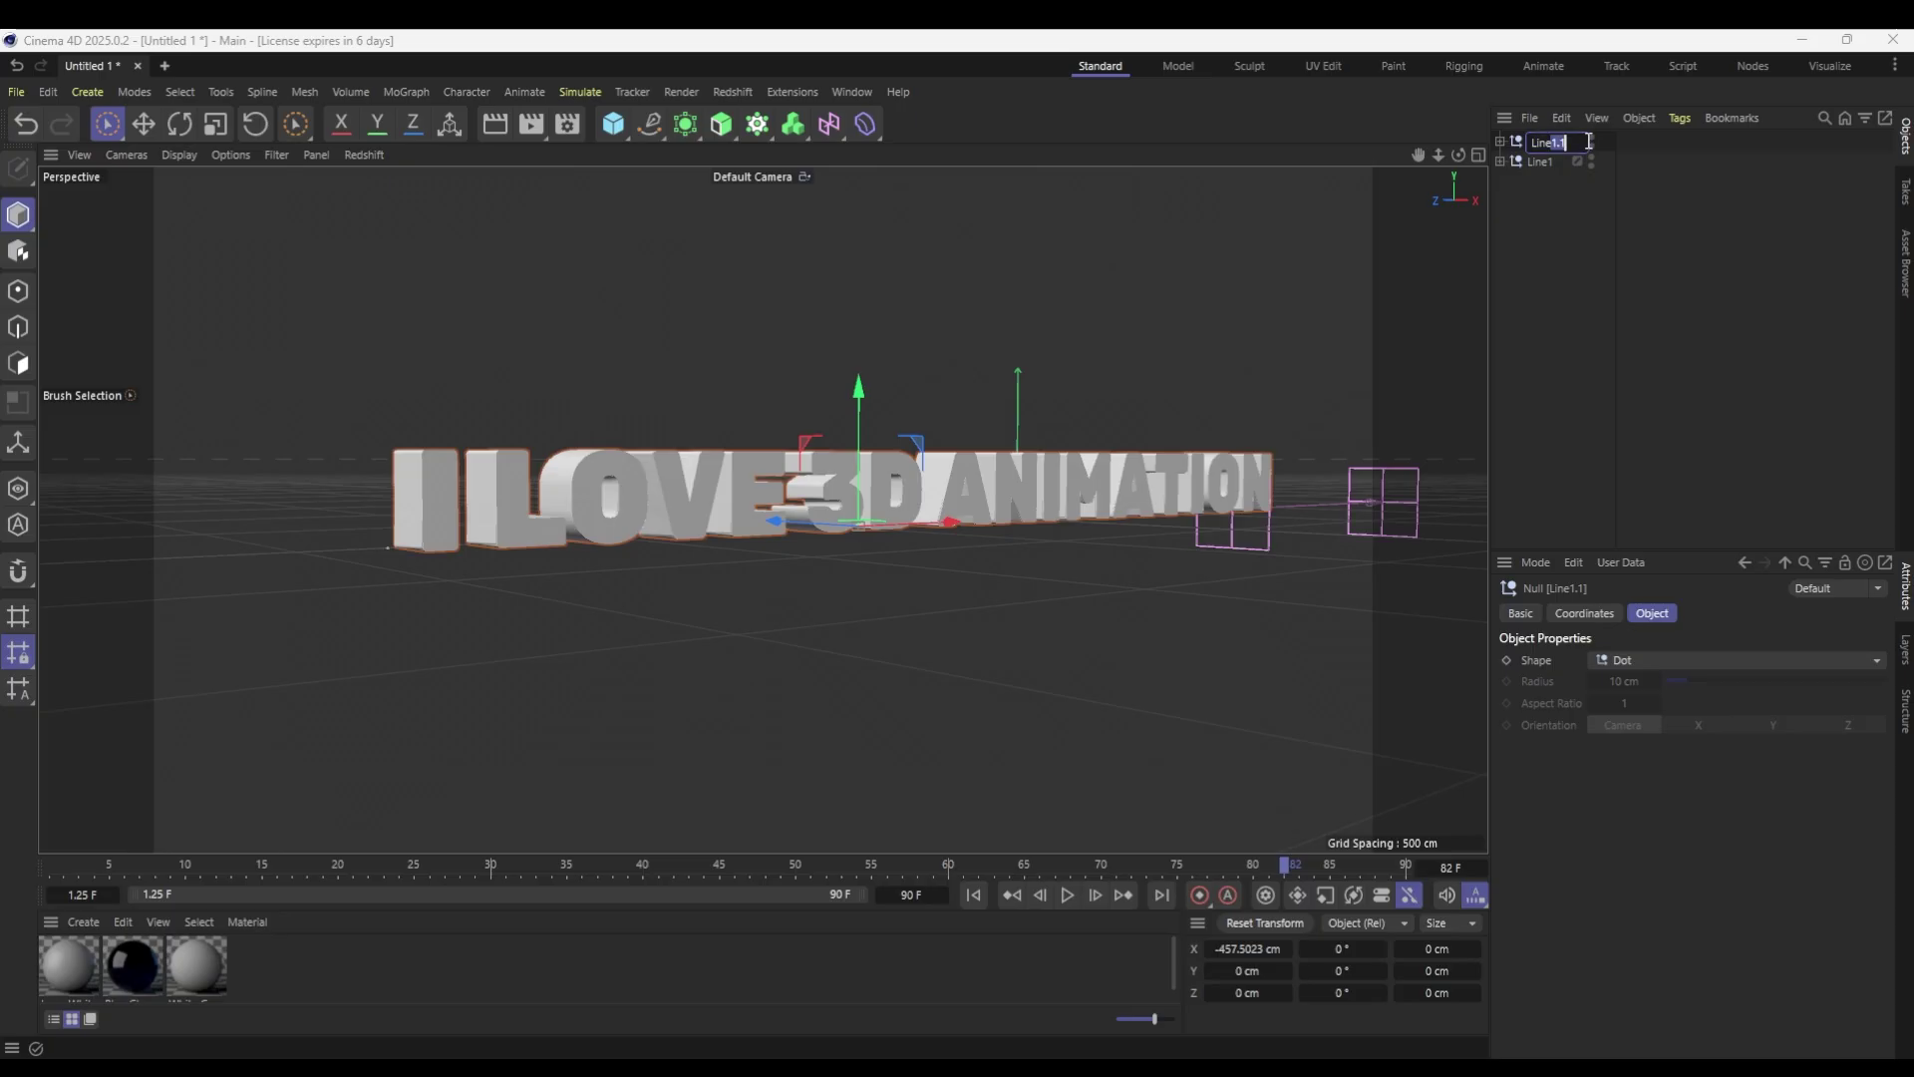
pyautogui.press('Return')
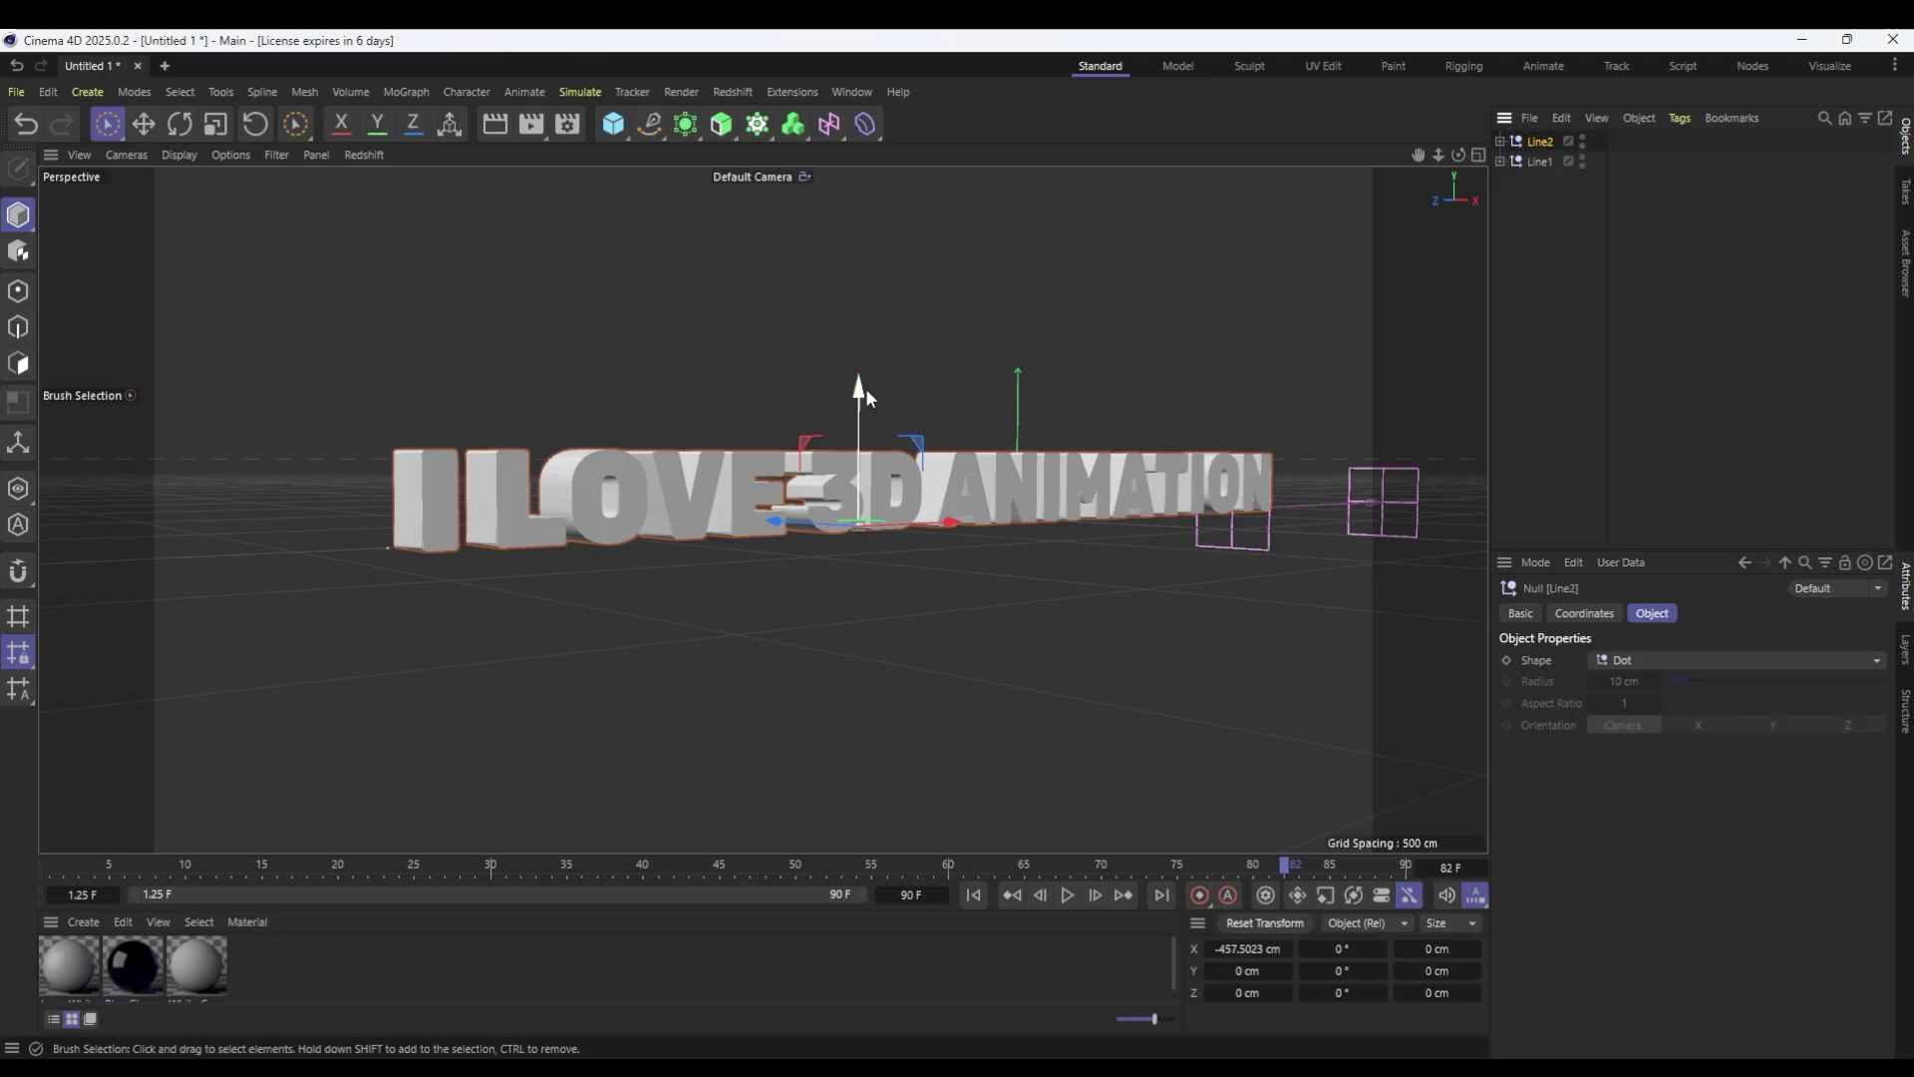
# Move Line2 down below the first line and select its Linear Field's animation keys.
pyautogui.moveTo(860, 391); pyautogui.dragTo(859, 471)
pyautogui.click(1500, 140)
pyautogui.click(1551, 181)
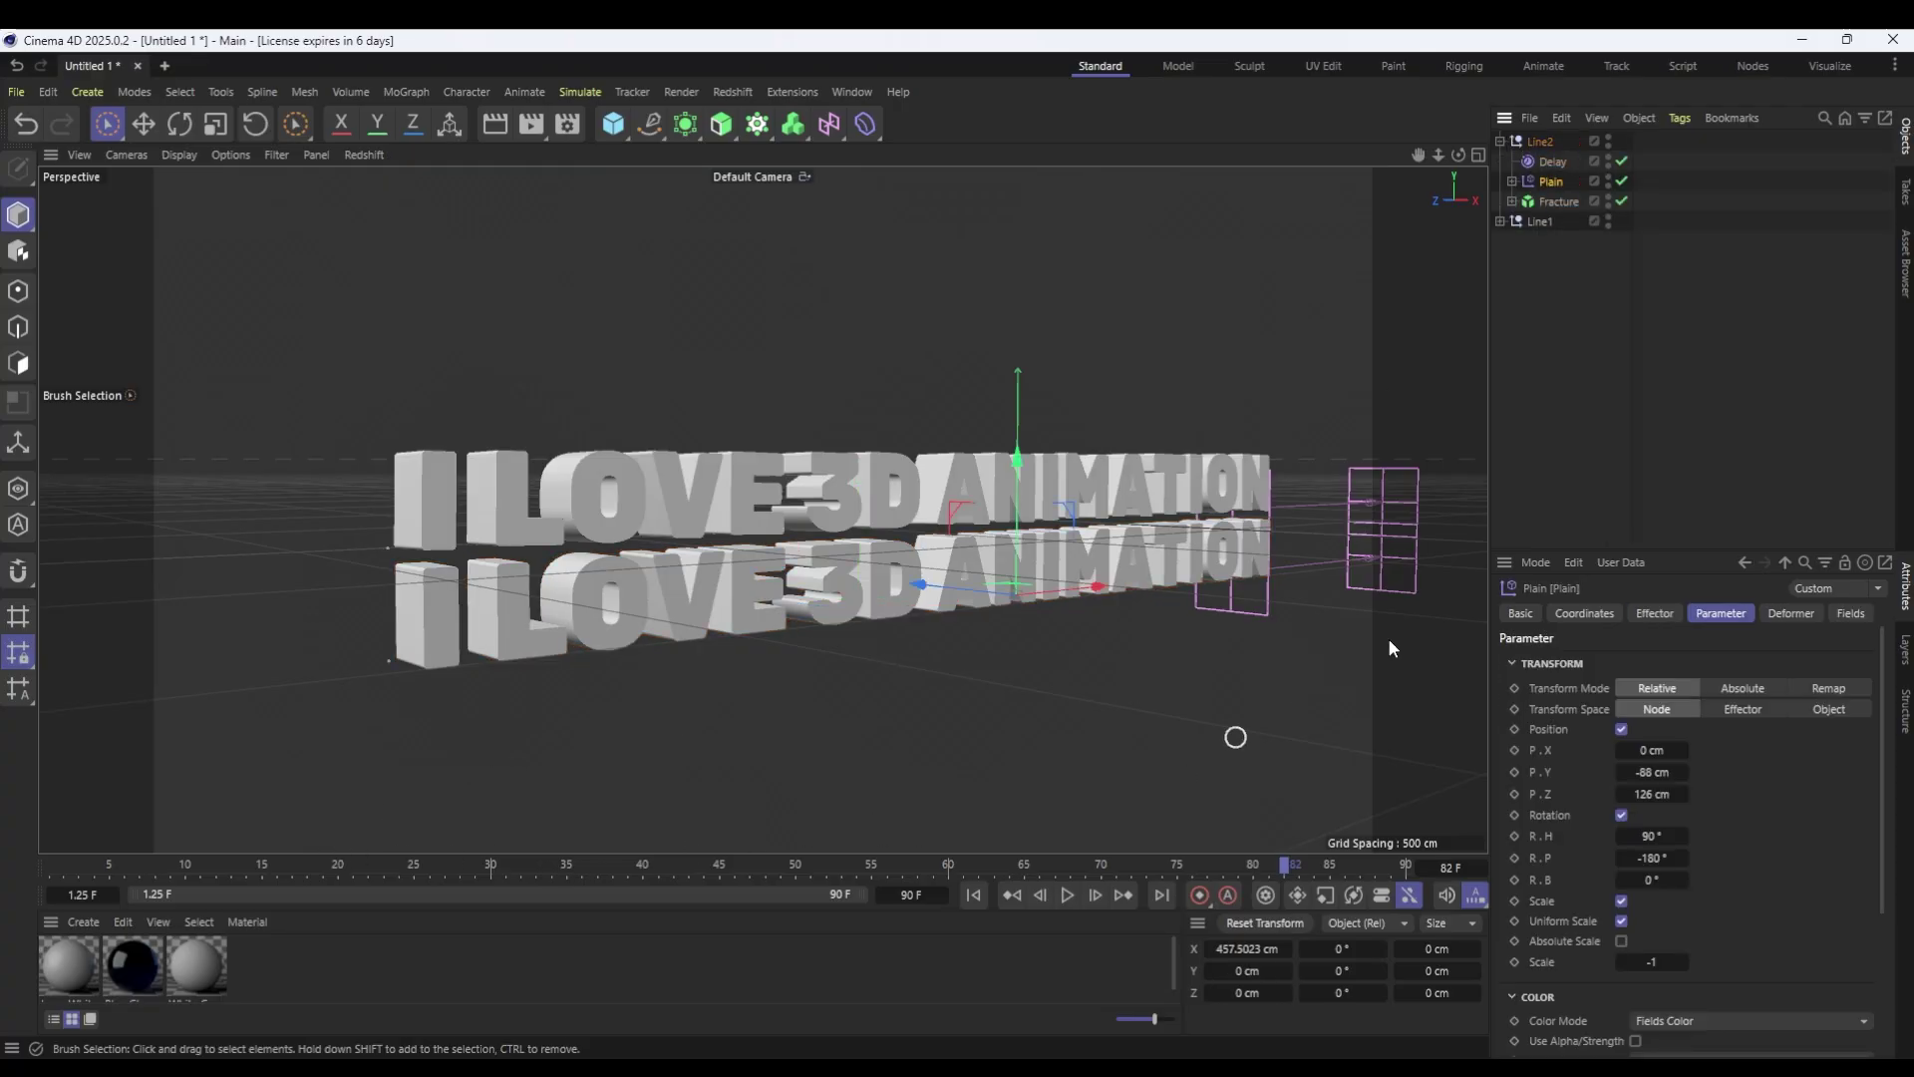
pyautogui.click(1512, 181)
pyautogui.click(1569, 200)
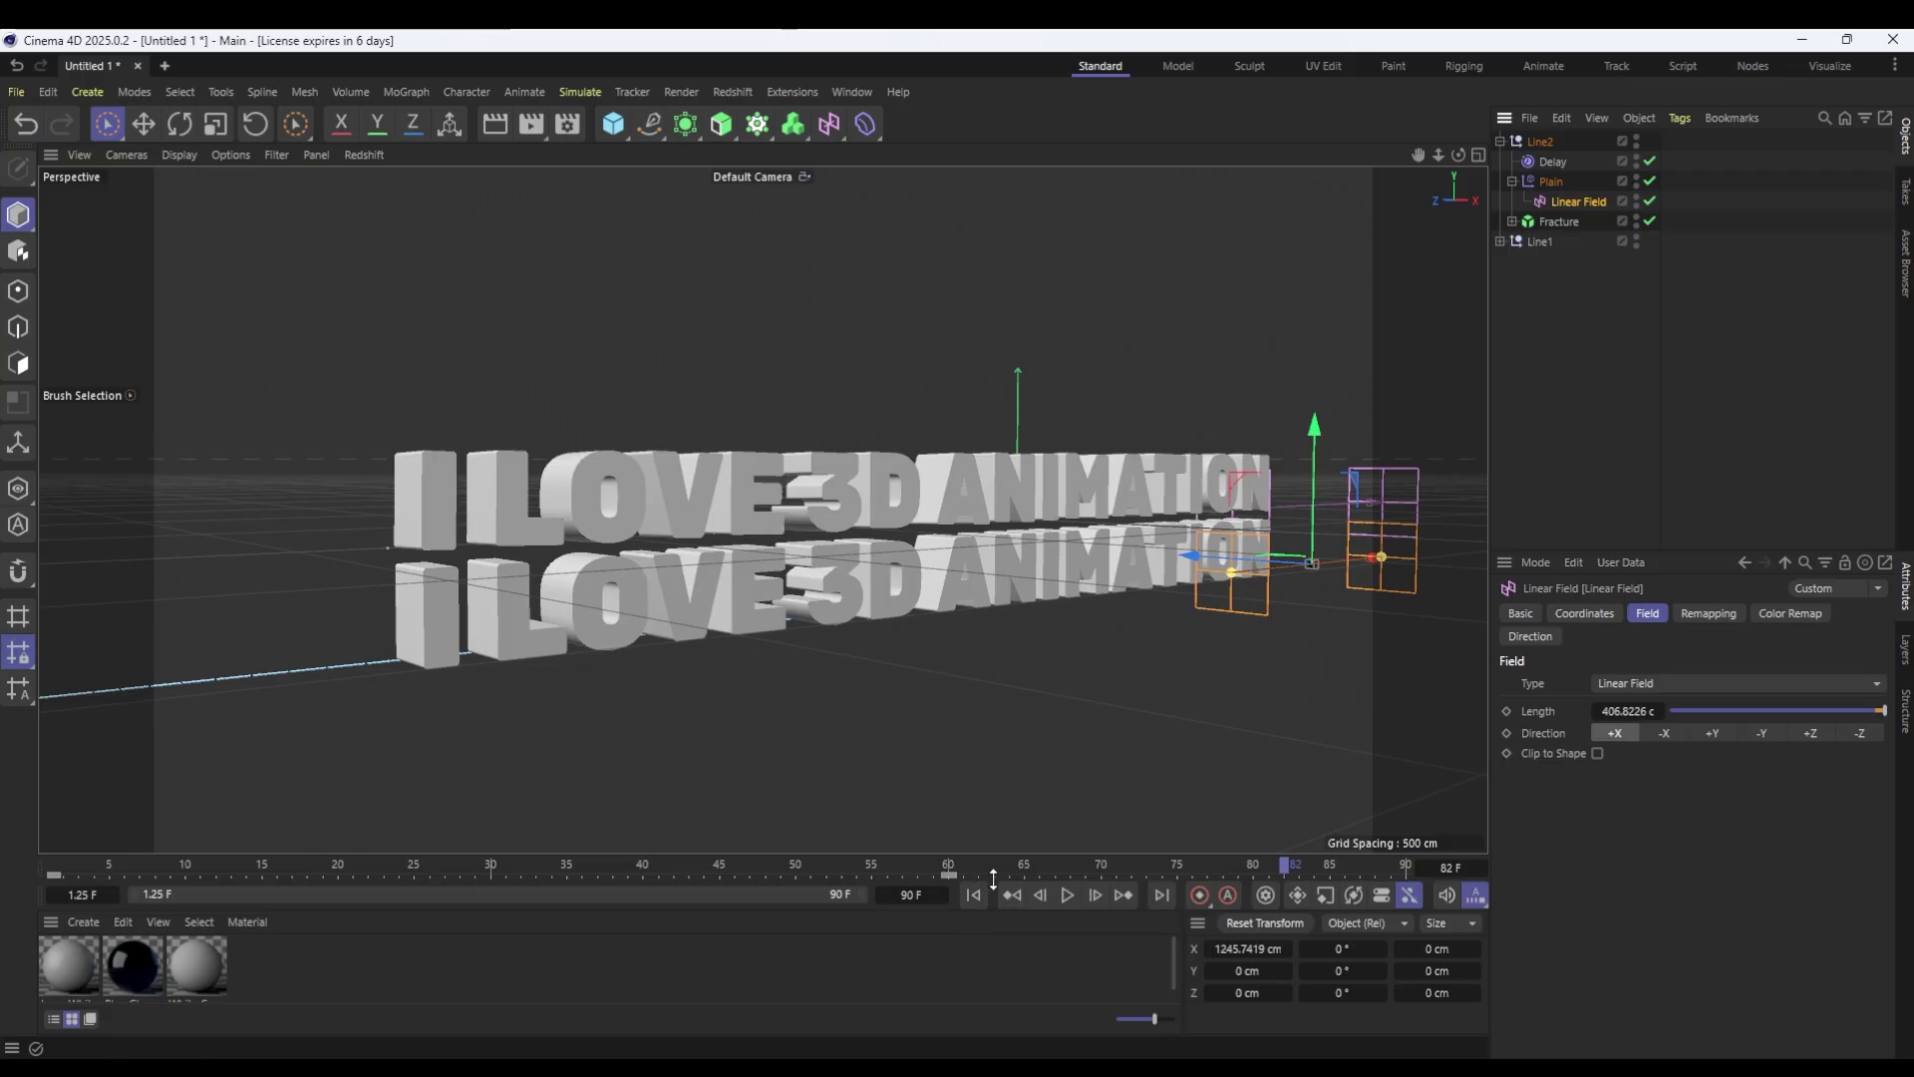
pyautogui.moveTo(989, 875); pyautogui.dragTo(512, 877)
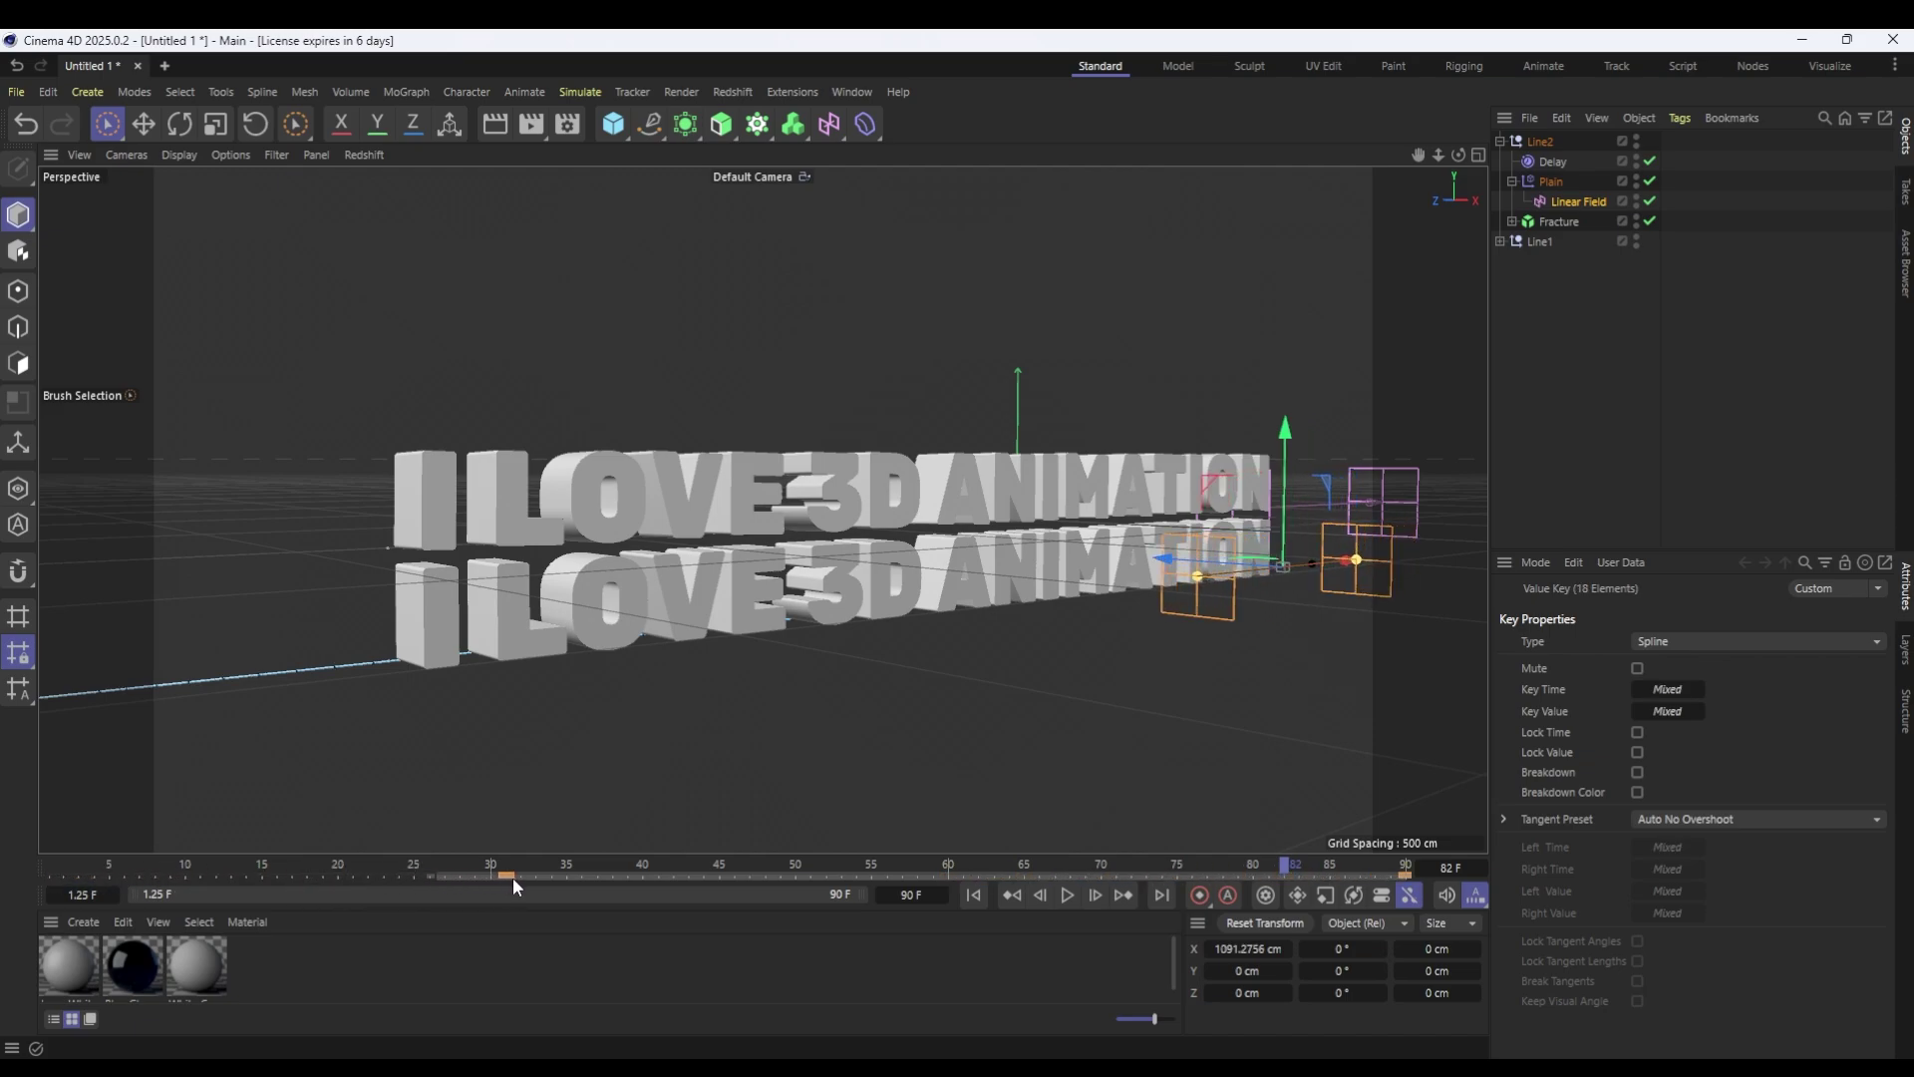
# Lengthen the scene to 120 frames and play back the two-line animation.
pyautogui.click(926, 894)
pyautogui.write('120')
pyautogui.press('Return')
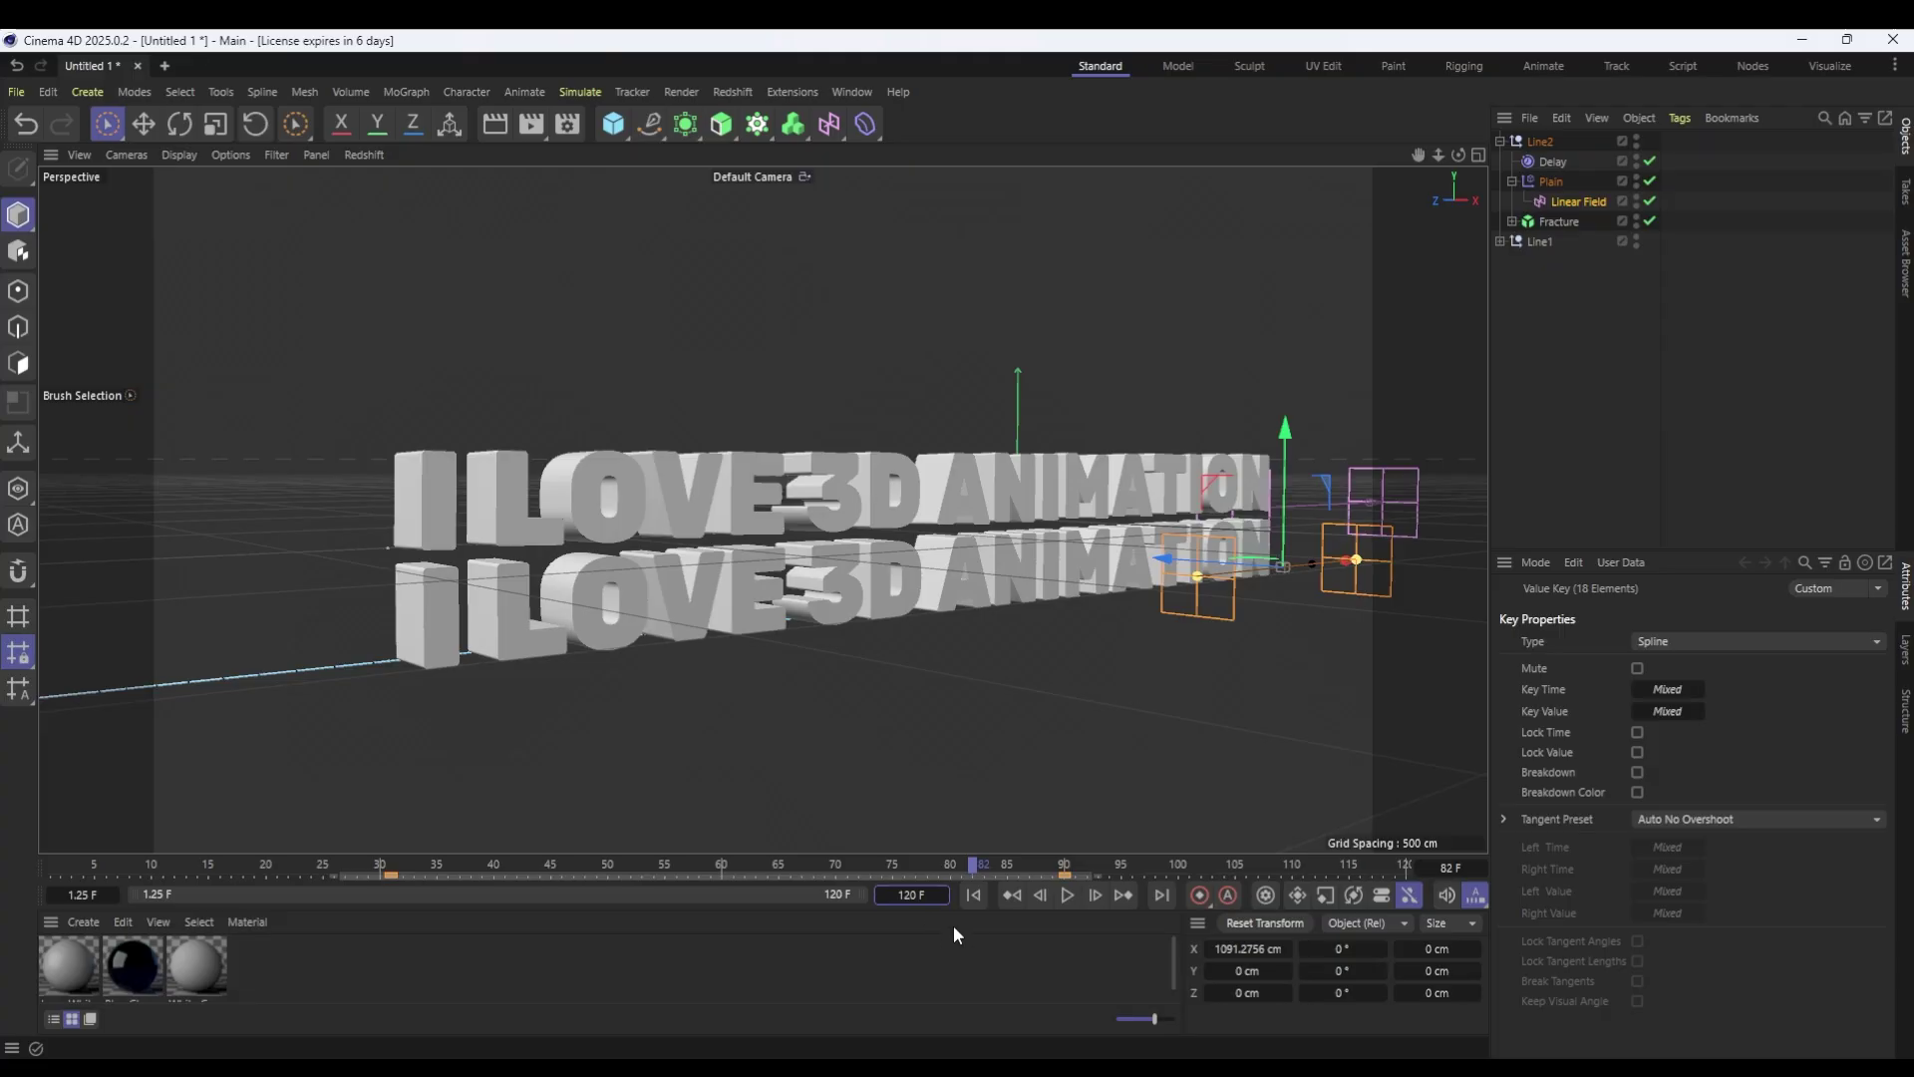
pyautogui.click(1012, 895)
pyautogui.click(1067, 894)
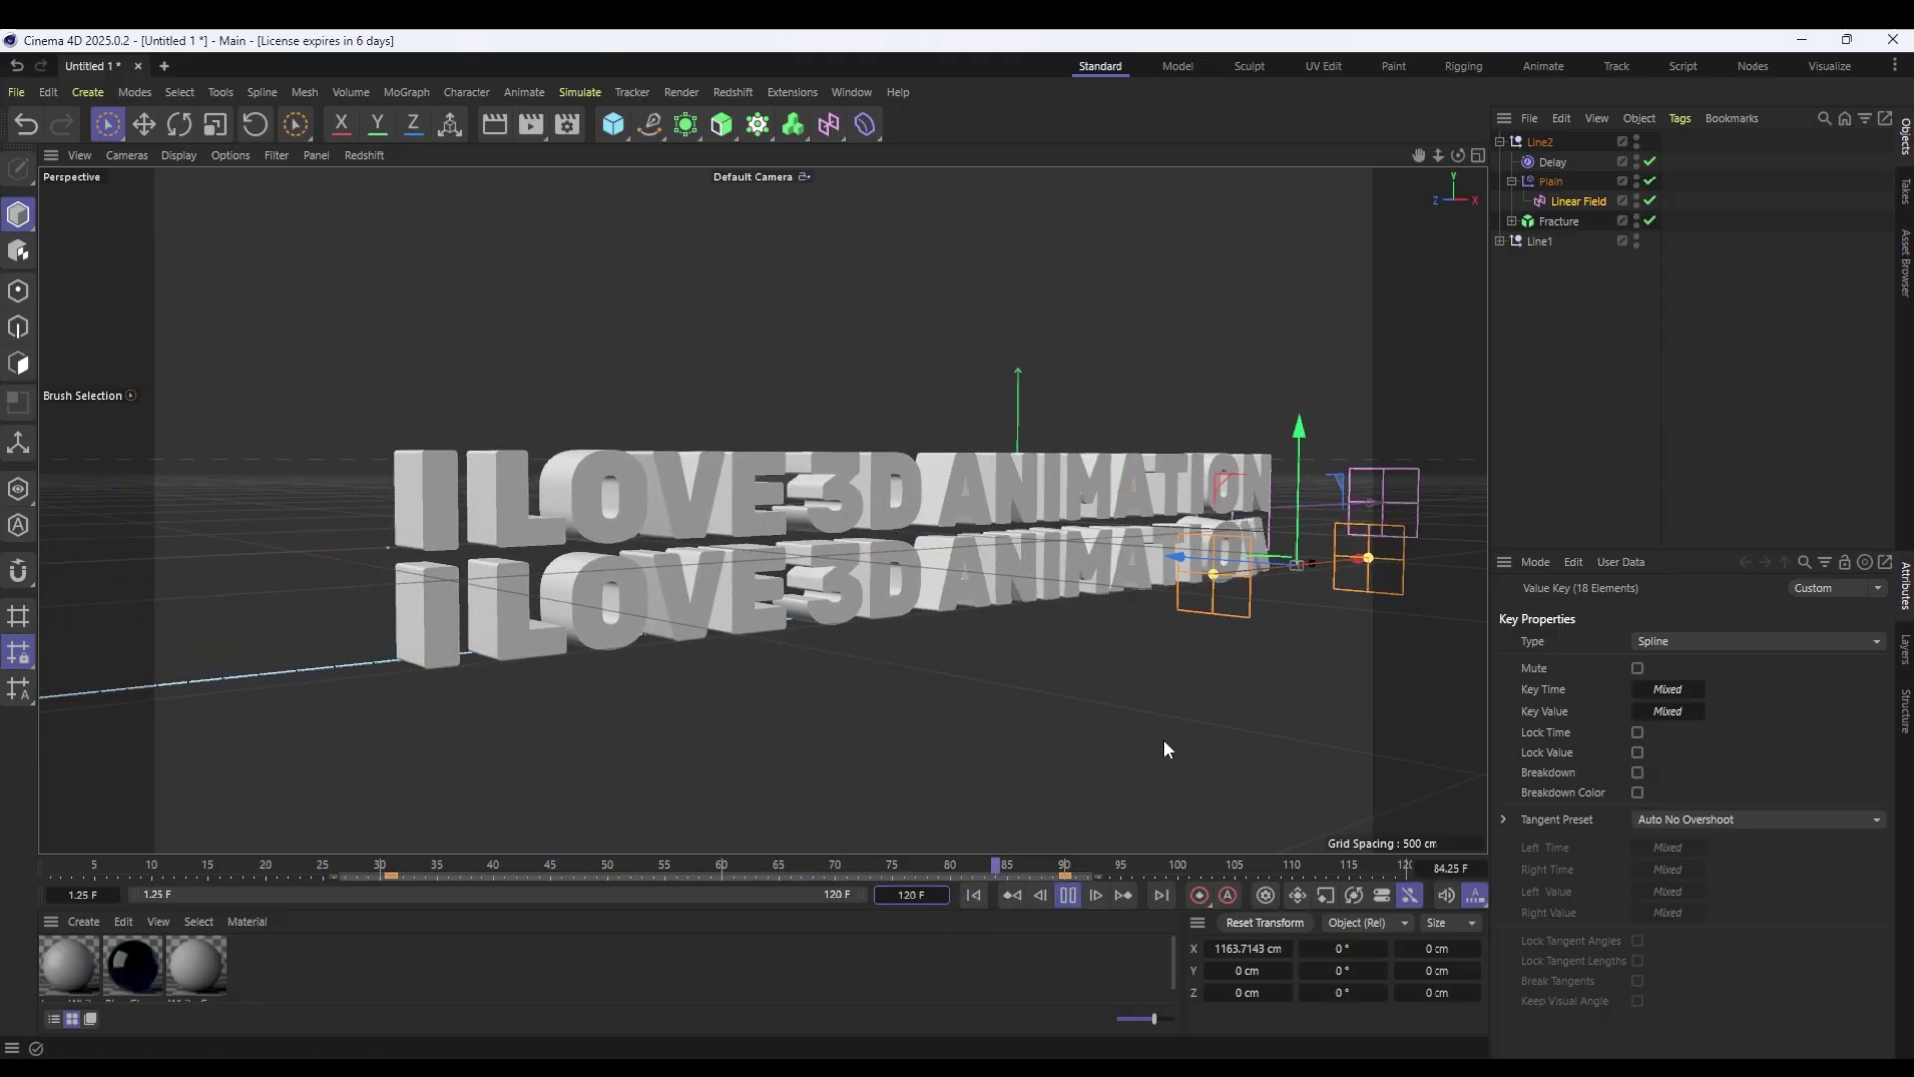
pyautogui.click(1067, 897)
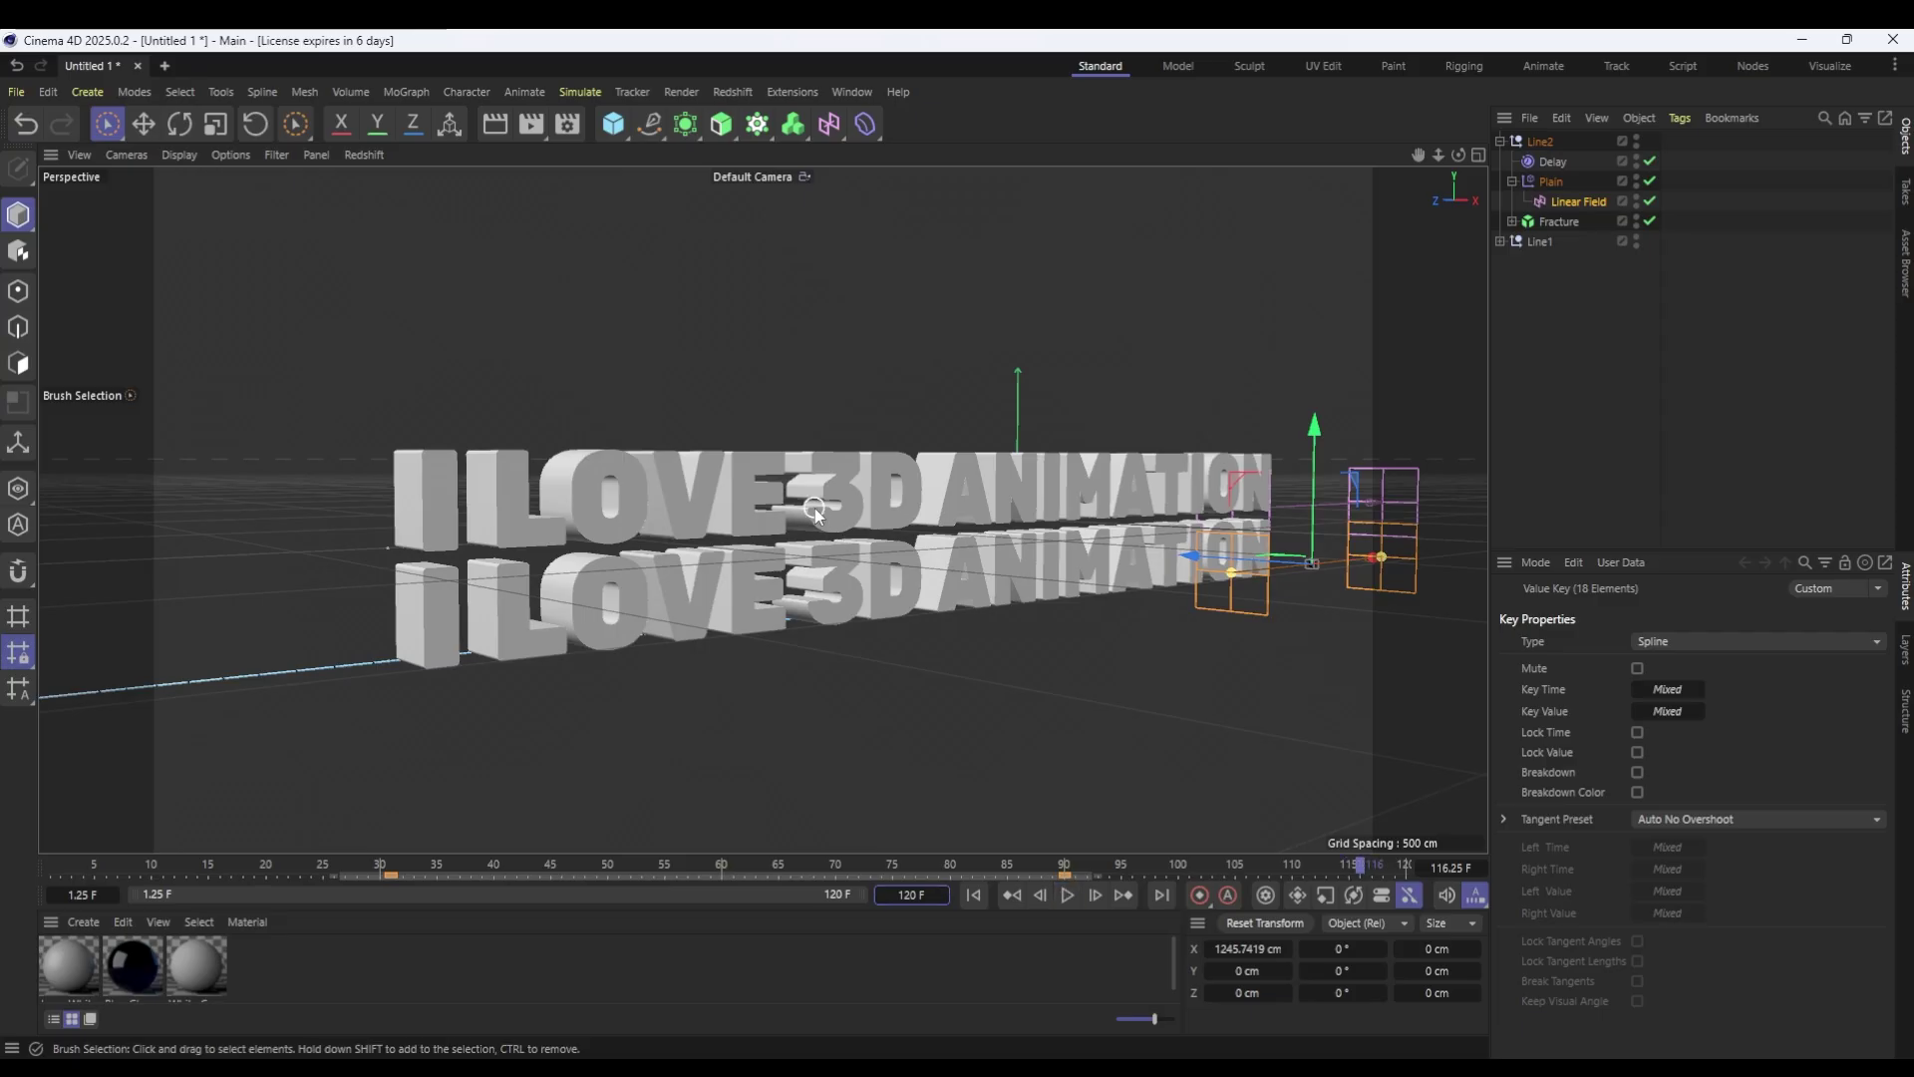
pyautogui.click(969, 895)
pyautogui.click(1066, 895)
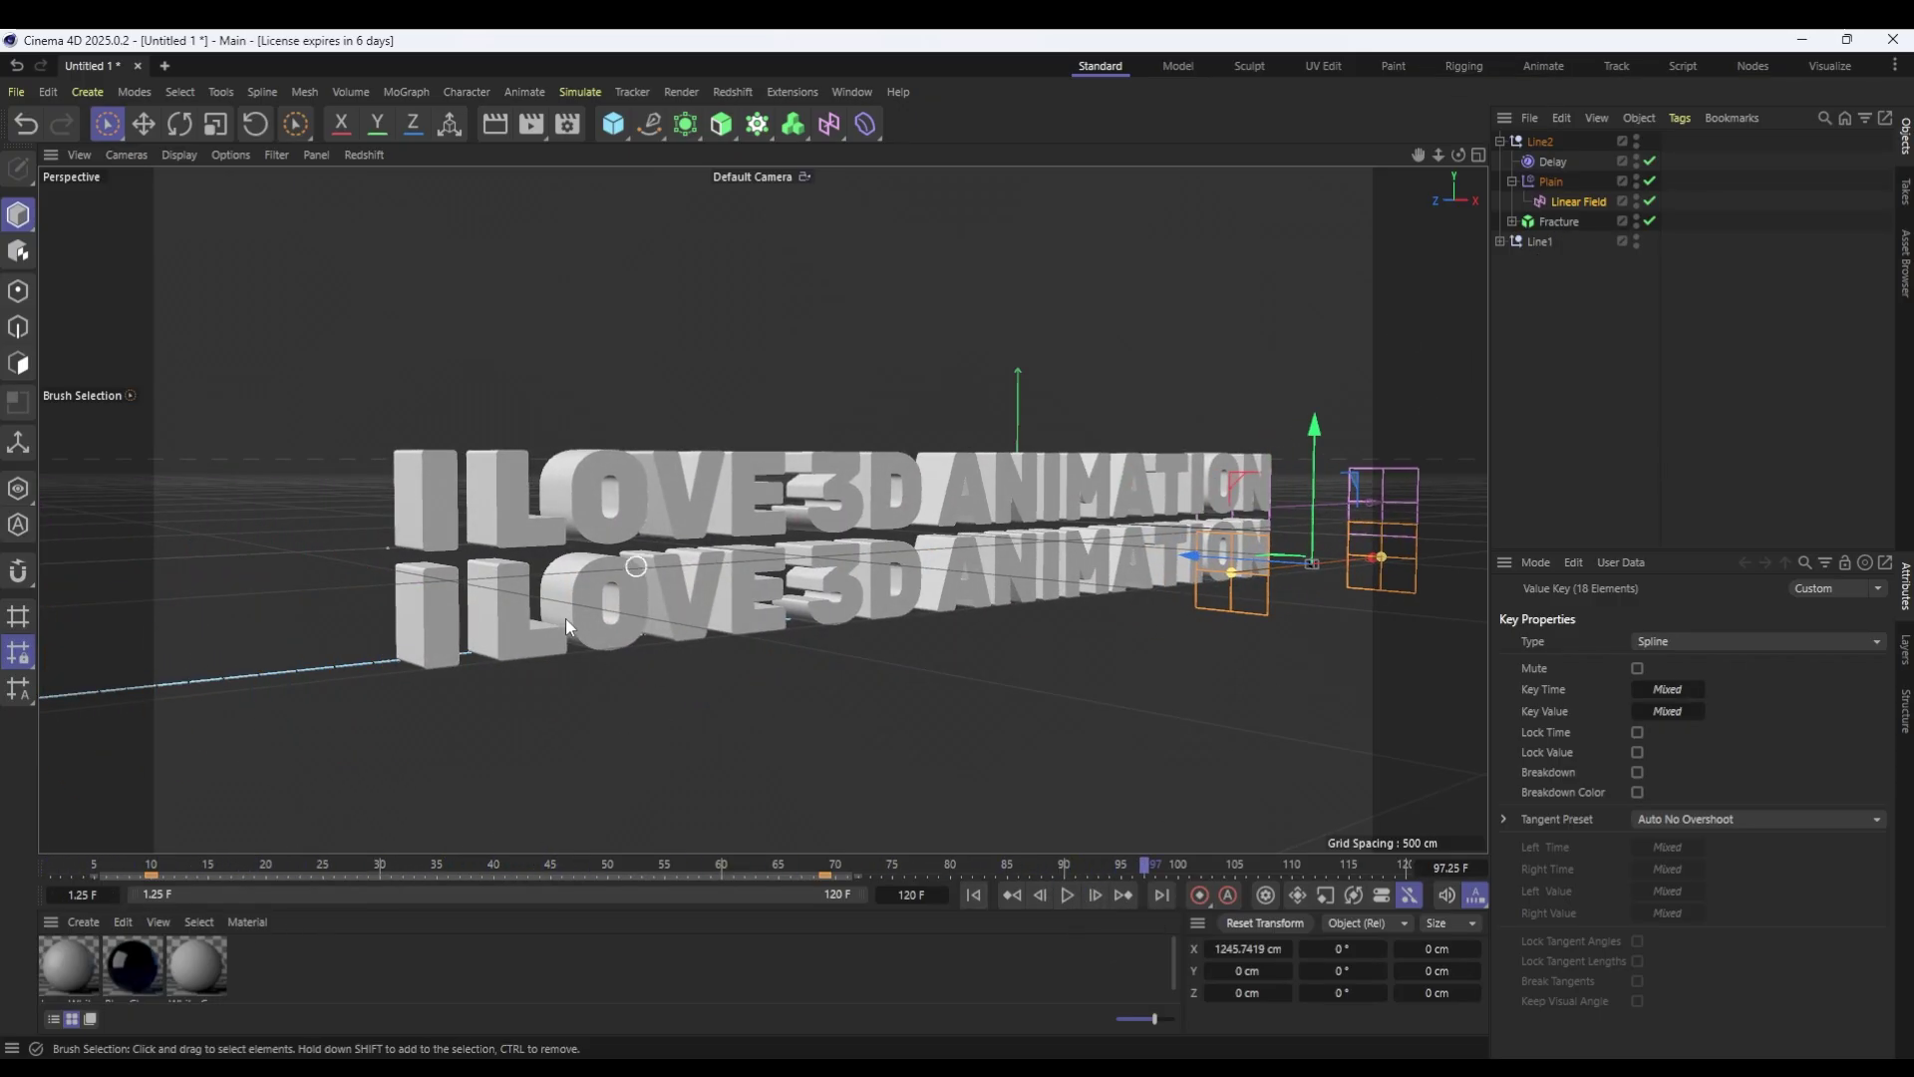
# Replace Line1's Text Spline text with 'AND ITS GREAT!' and replay from the start.
pyautogui.click(1500, 242)
pyautogui.click(1512, 301)
pyautogui.click(1583, 341)
pyautogui.tripleClick(1731, 666)
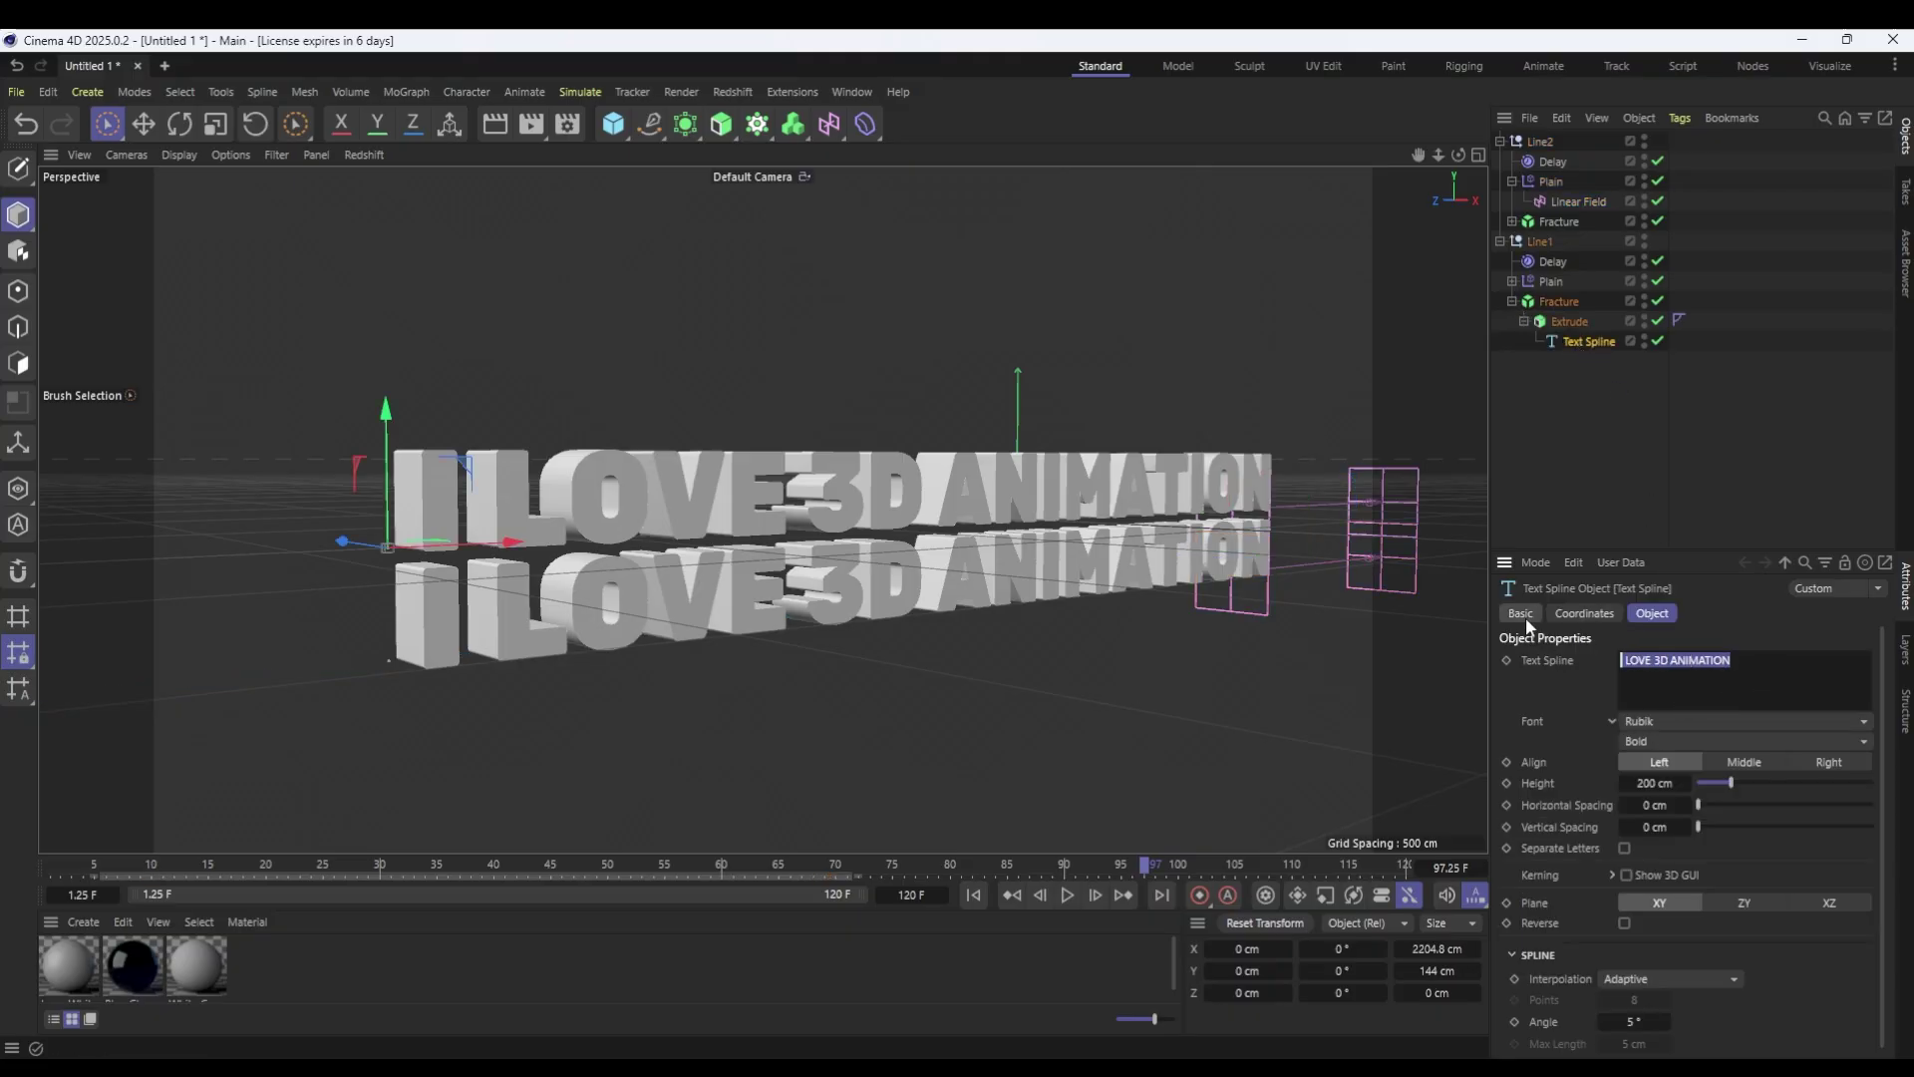
pyautogui.write('AND ITS GREAT!')
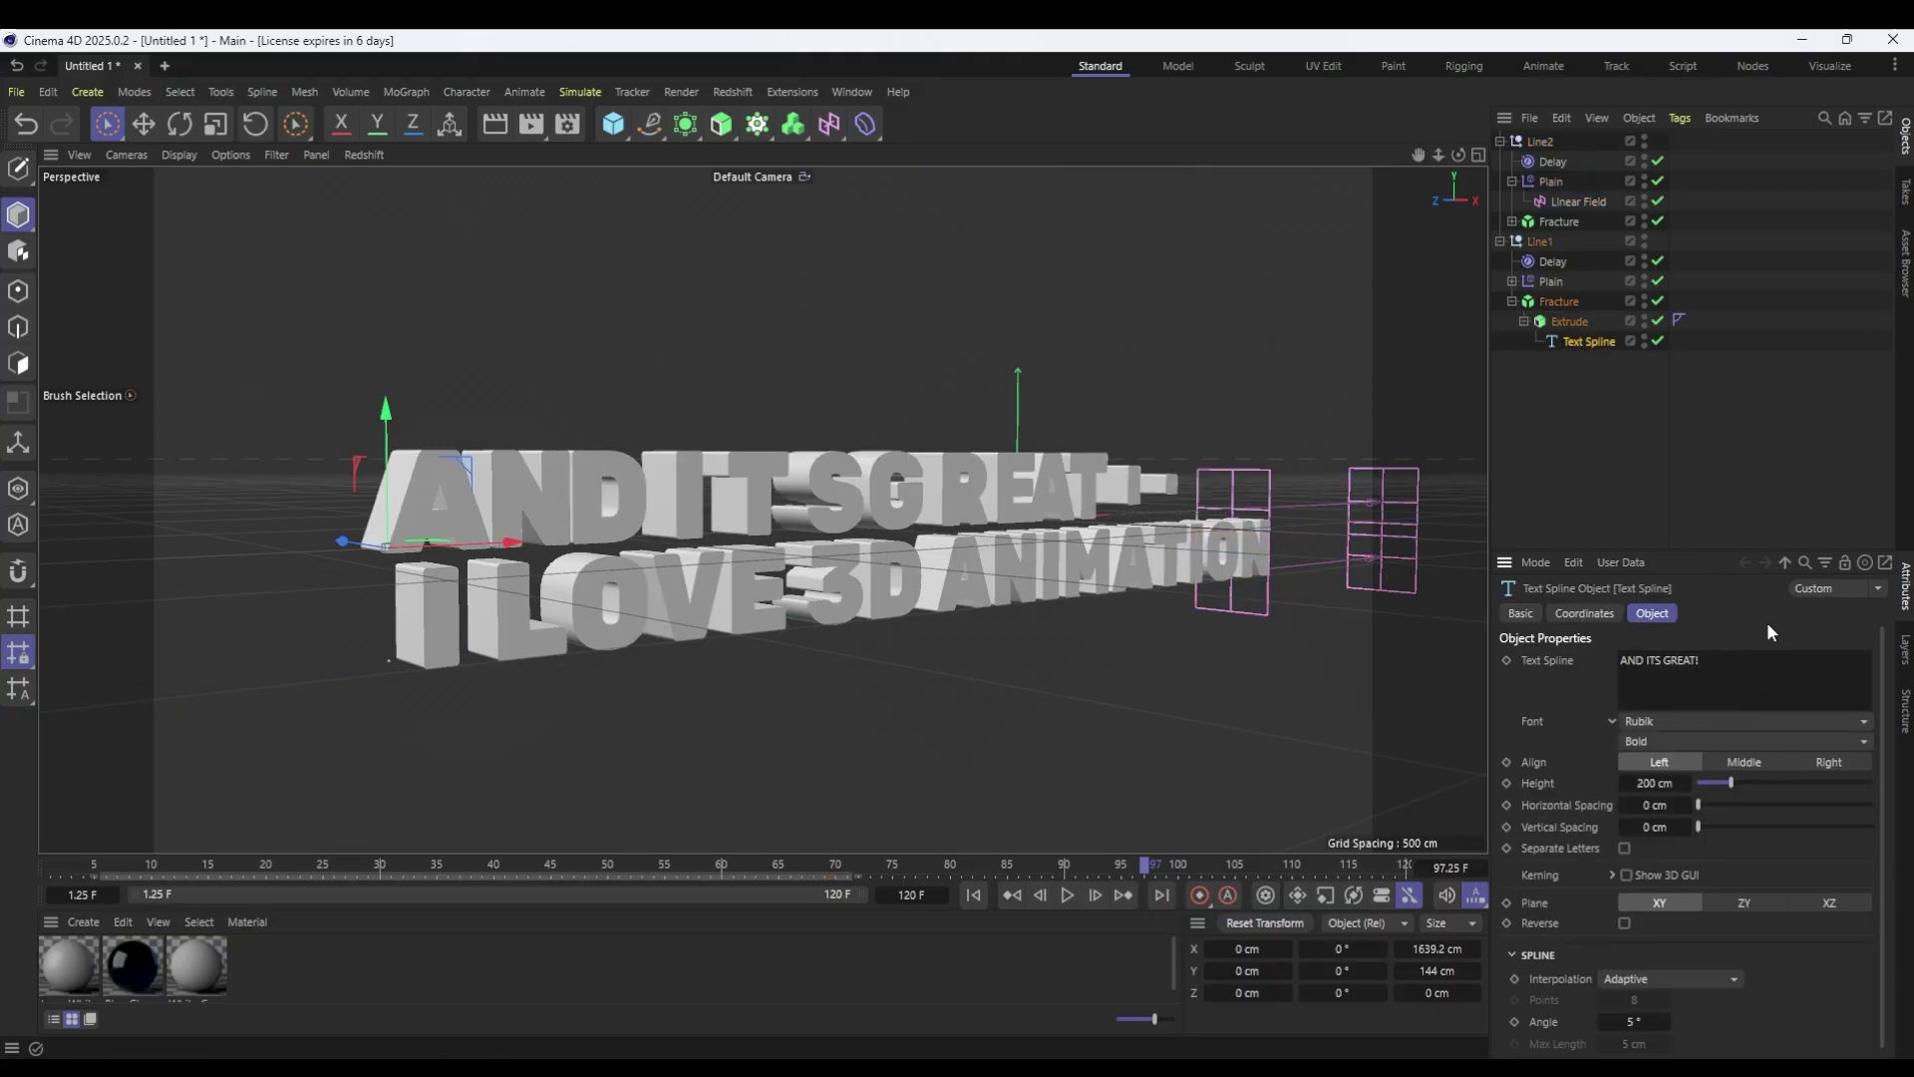
pyautogui.click(1010, 895)
pyautogui.click(1065, 894)
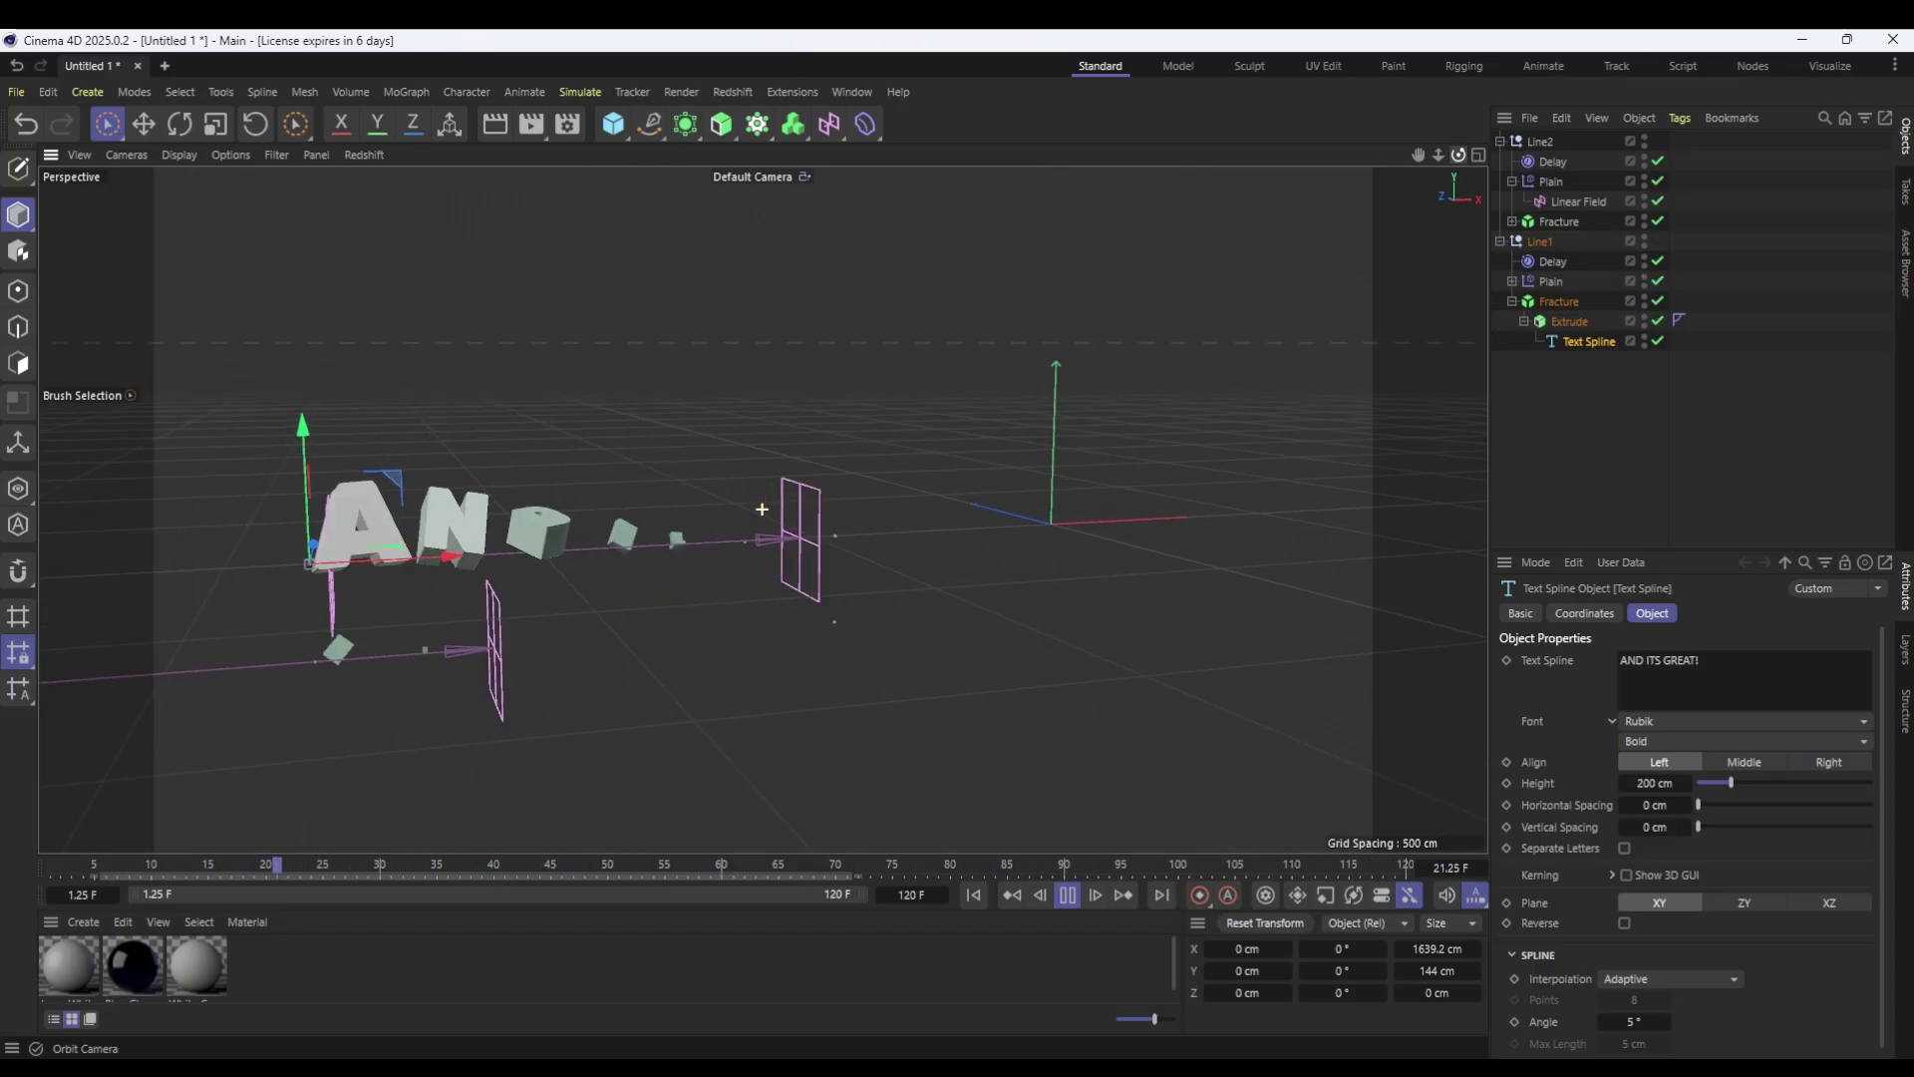
# Disable the Delay effectors on Line2 and Line1, then replay the animation.
pyautogui.click(983, 893)
pyautogui.moveTo(143, 866); pyautogui.dragTo(1099, 866)
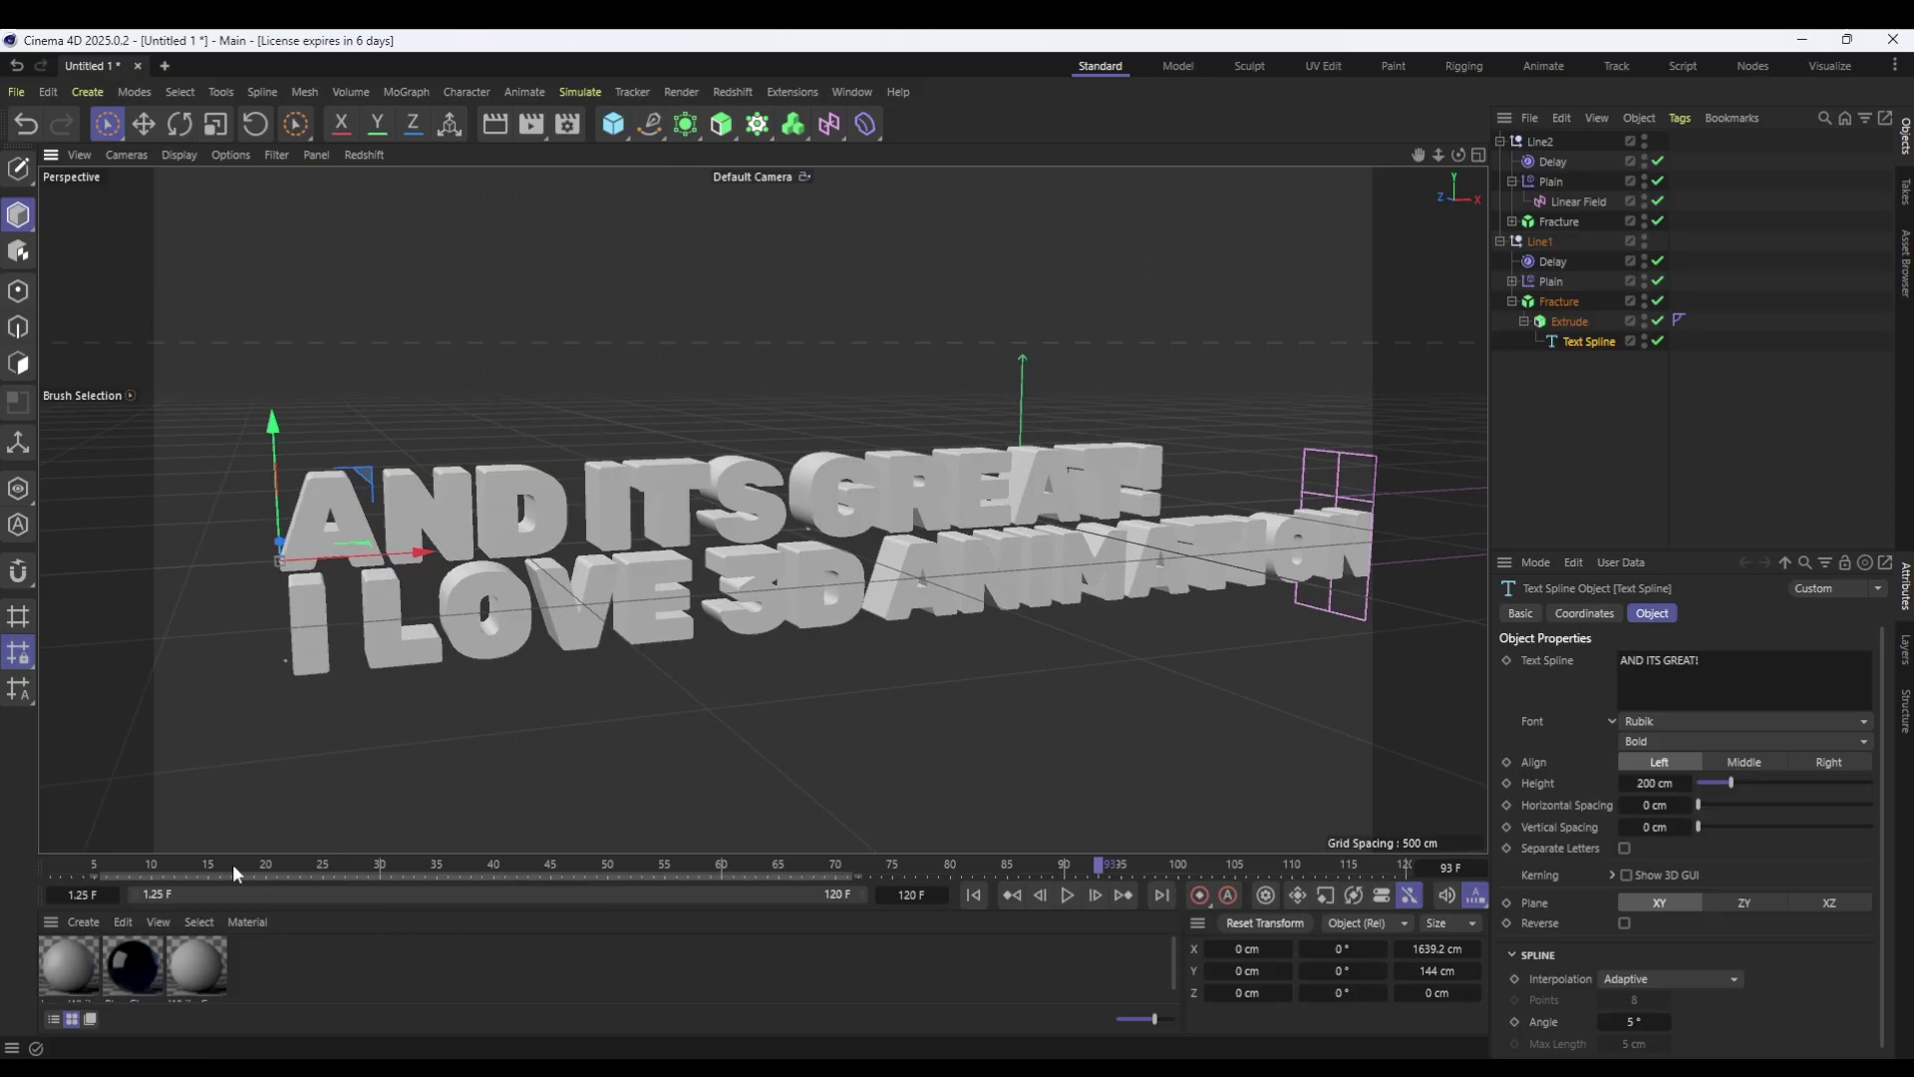
pyautogui.click(350, 873)
pyautogui.moveTo(351, 873); pyautogui.dragTo(973, 866)
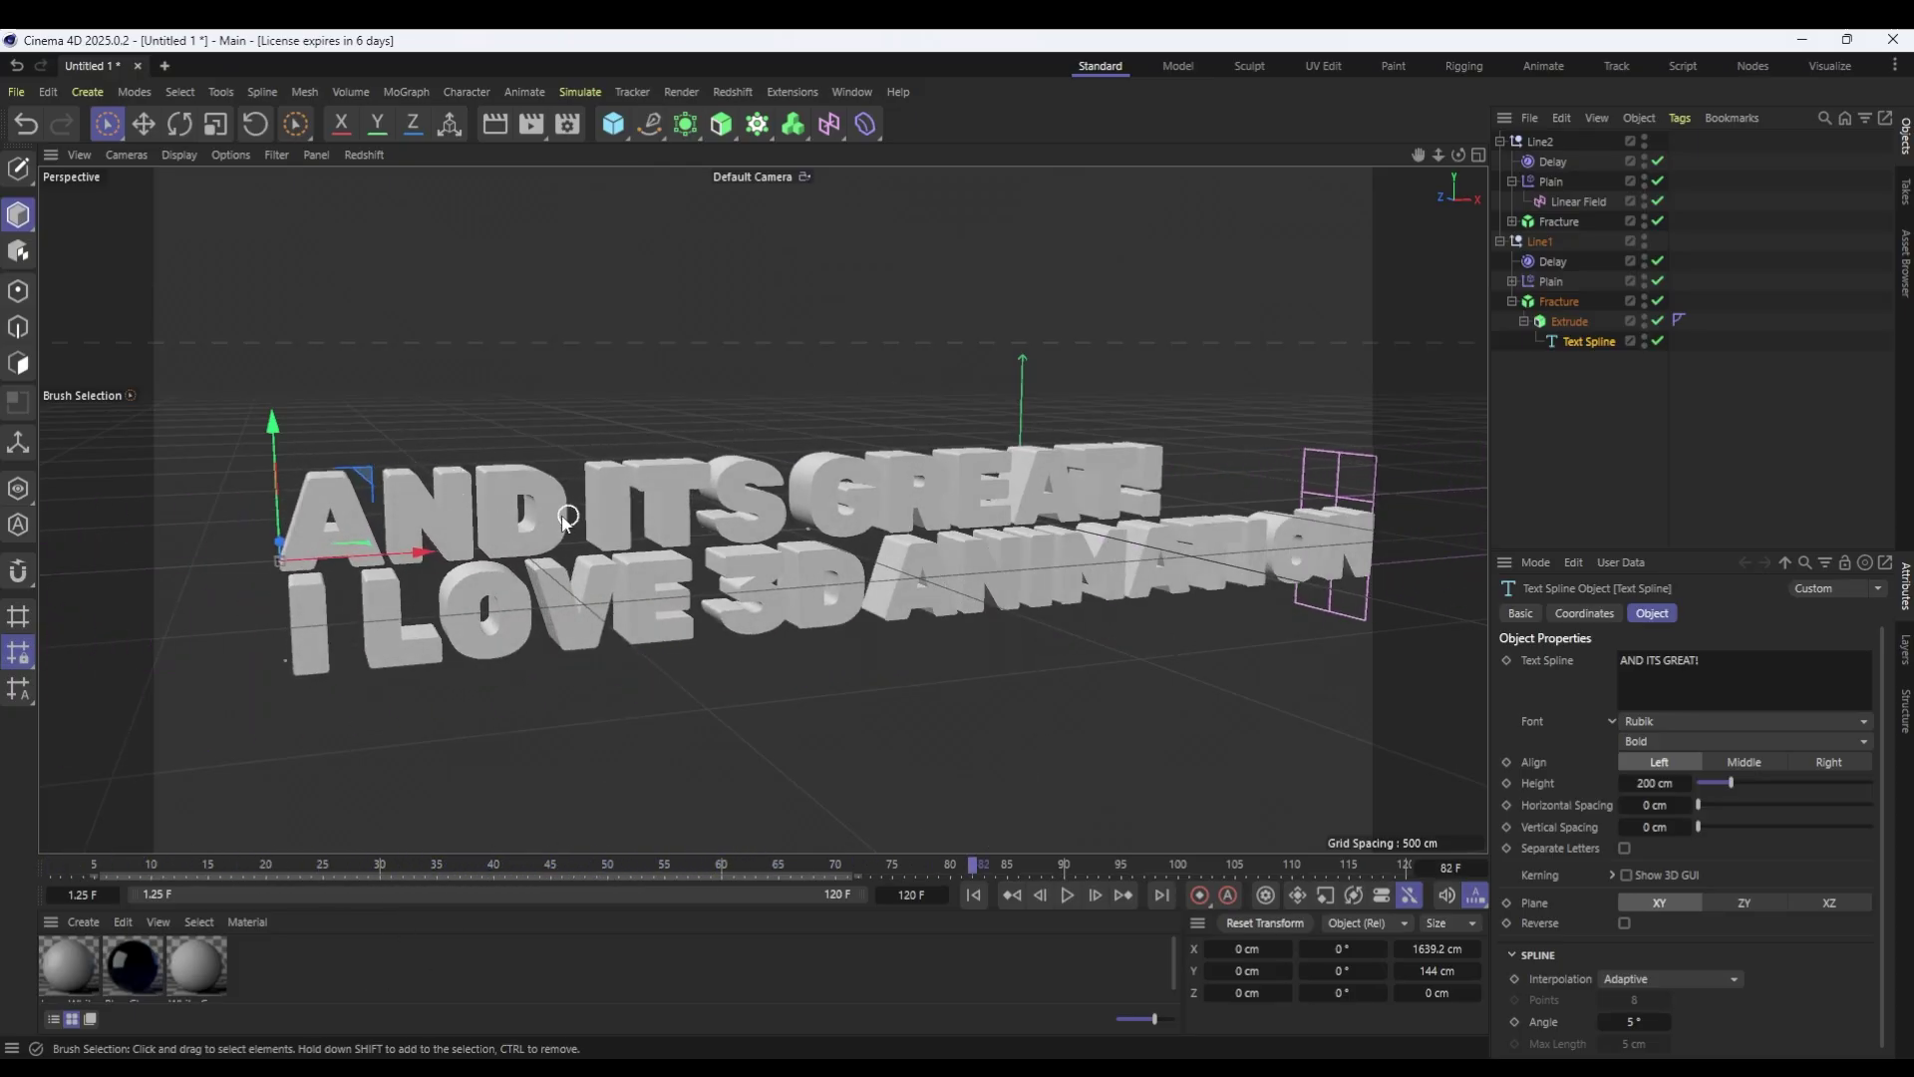
pyautogui.click(1658, 161)
pyautogui.click(1658, 261)
pyautogui.click(973, 894)
pyautogui.click(1065, 894)
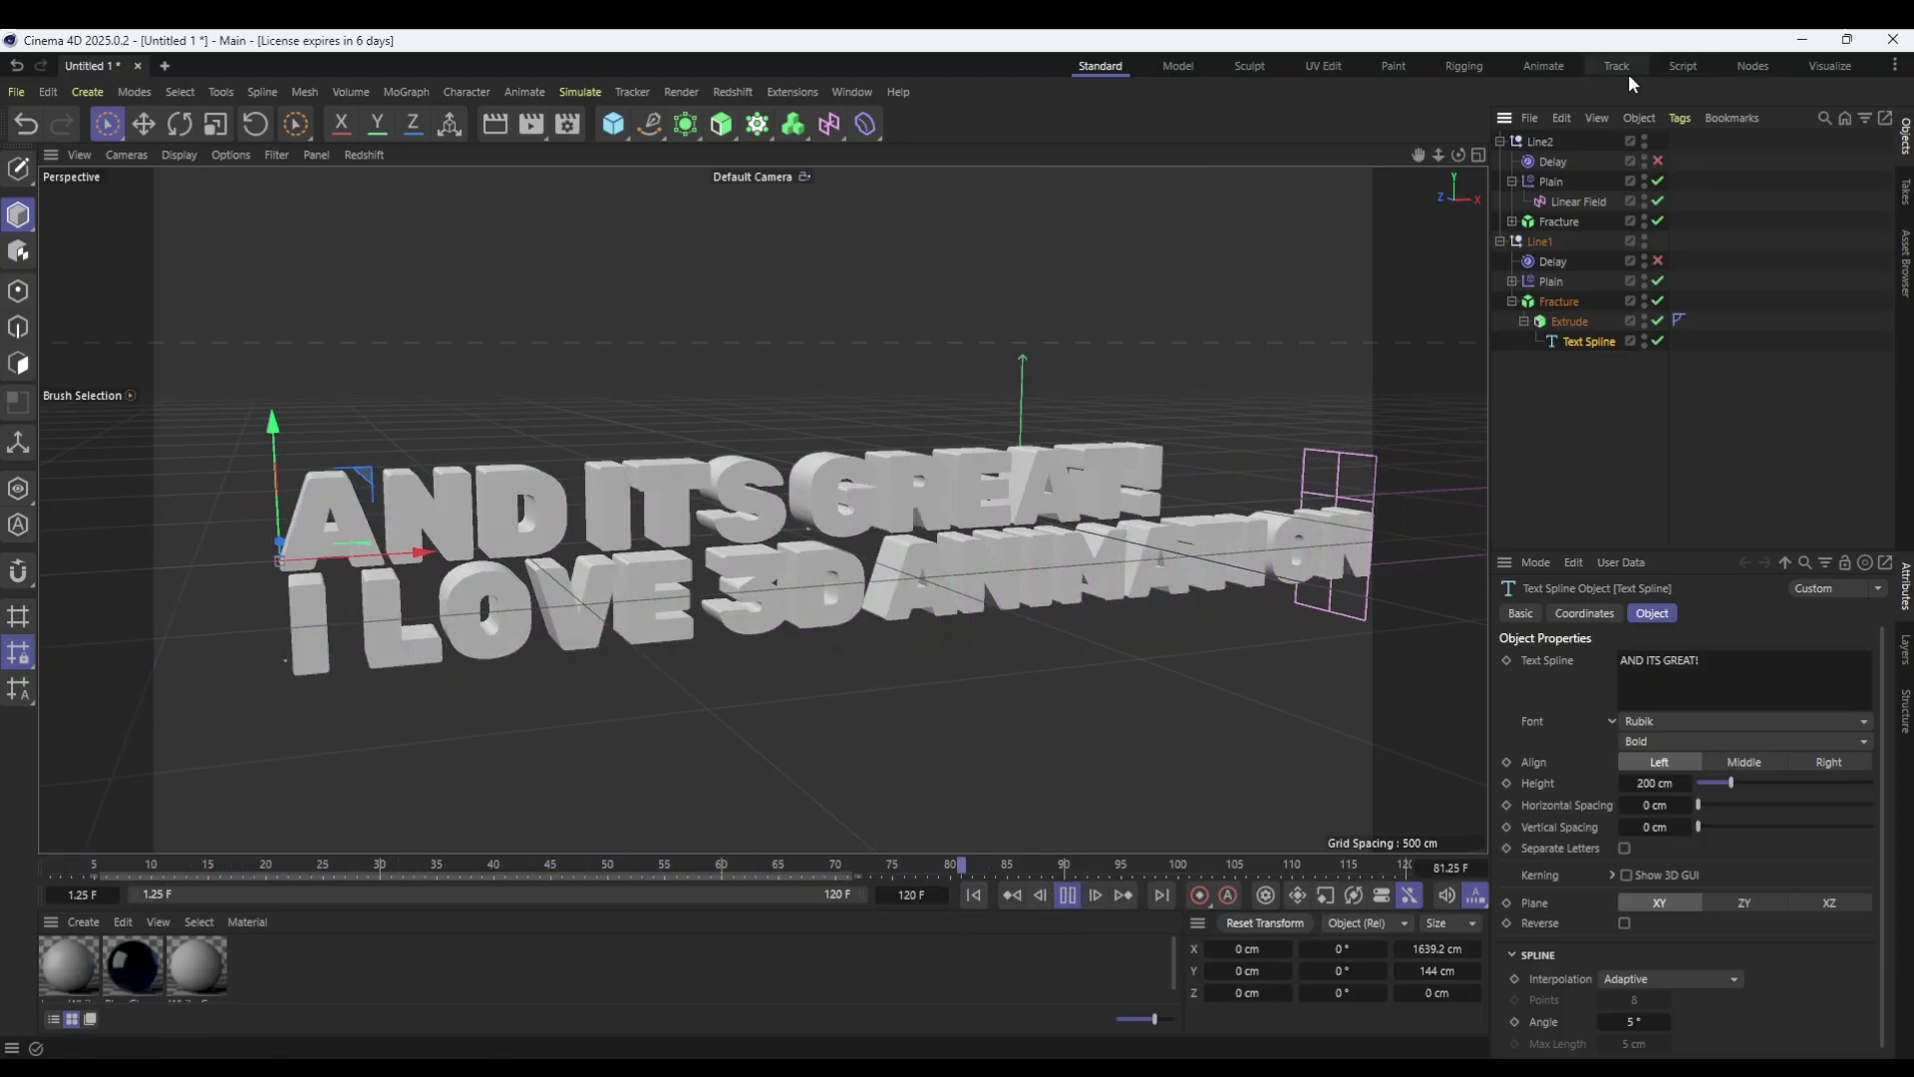
# Add MoGraph Cache tags to both the Line1 and Line2 Fracture objects.
pyautogui.click(1065, 894)
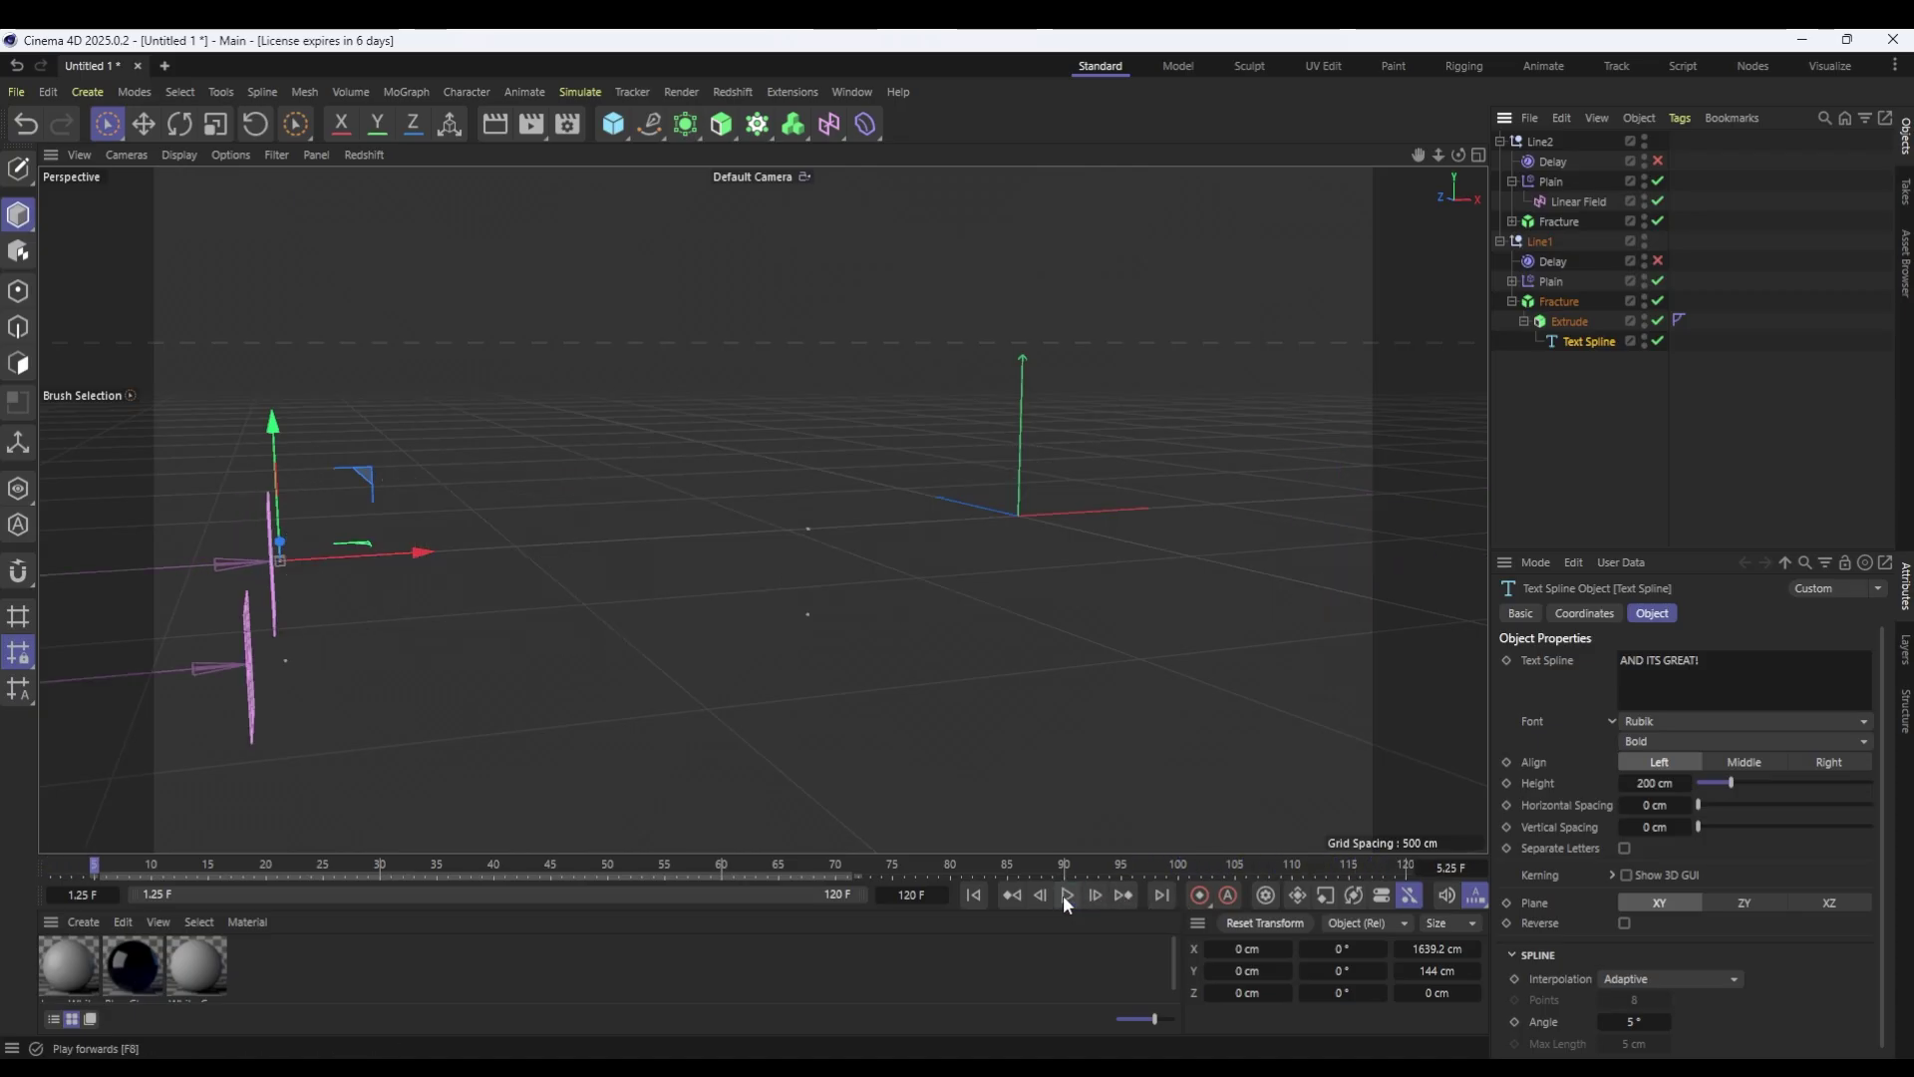
pyautogui.click(974, 894)
pyautogui.click(1126, 895)
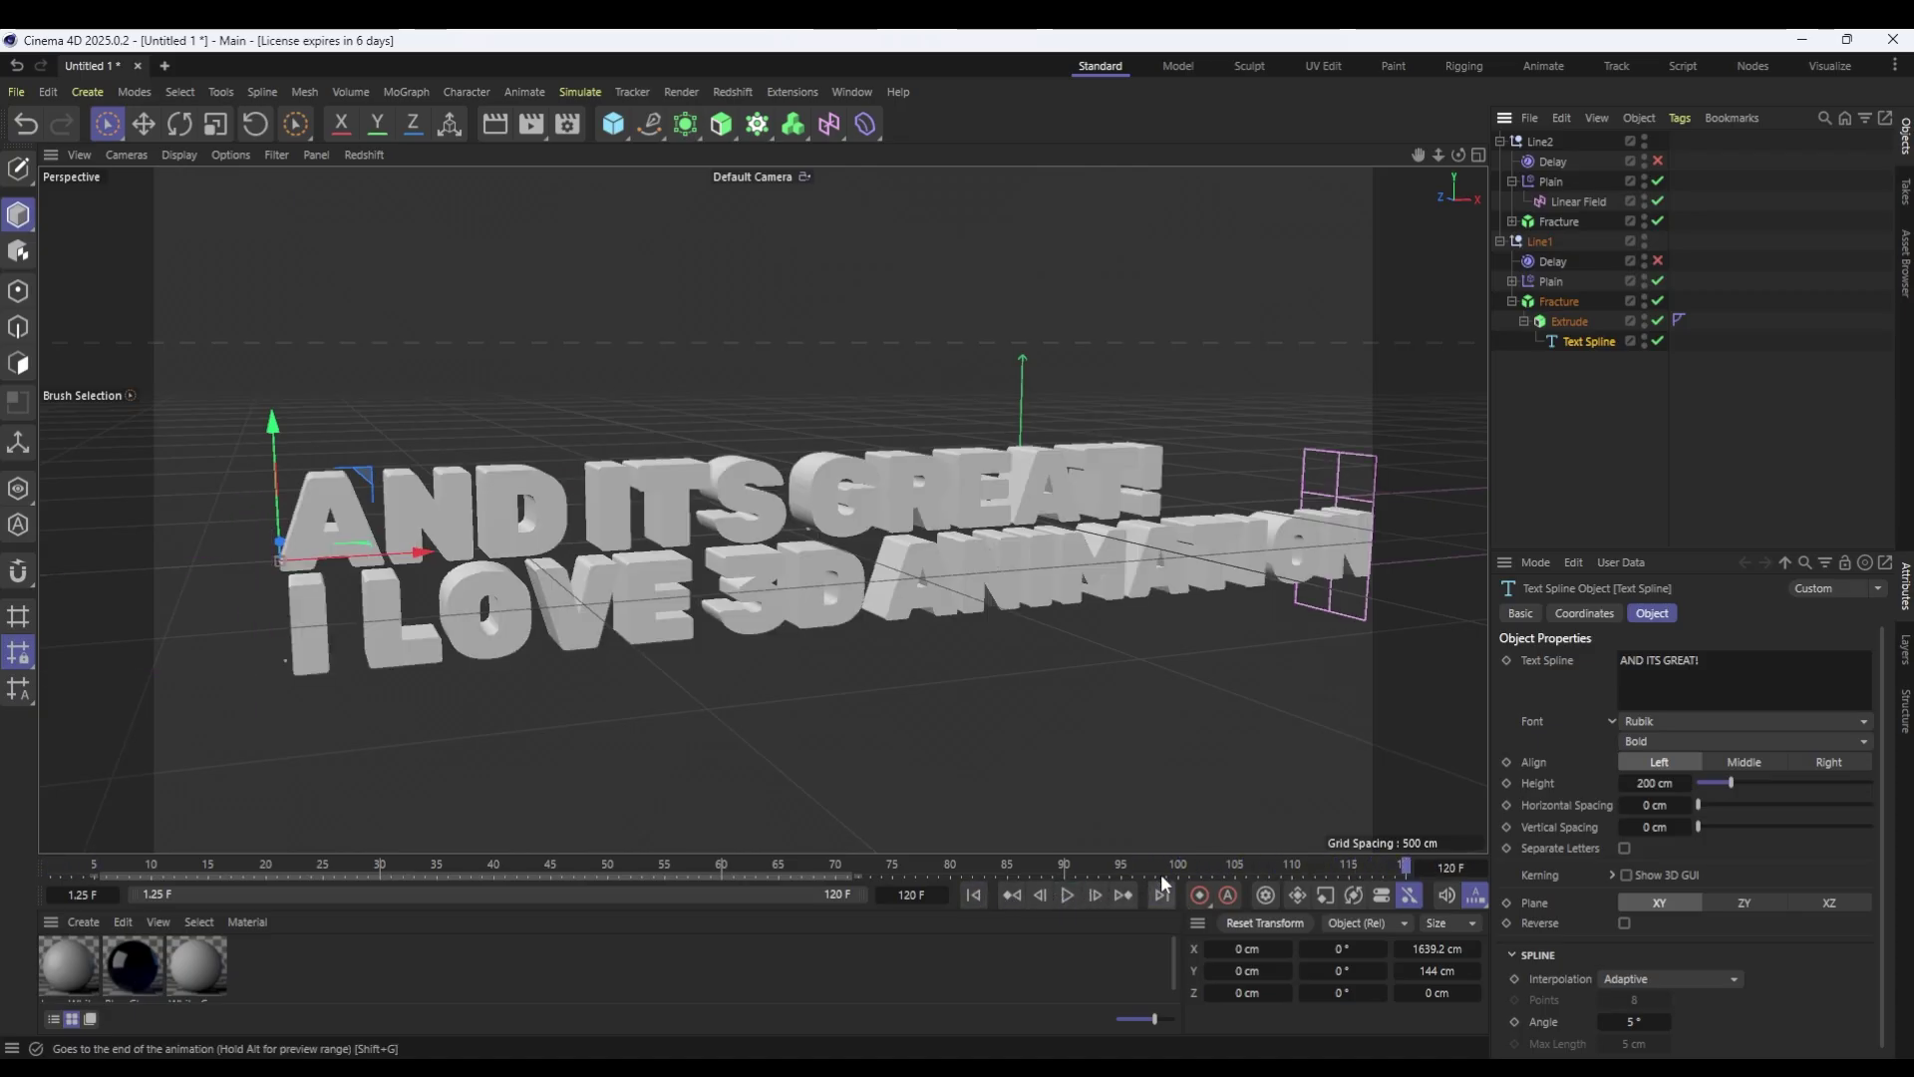
pyautogui.click(1557, 302)
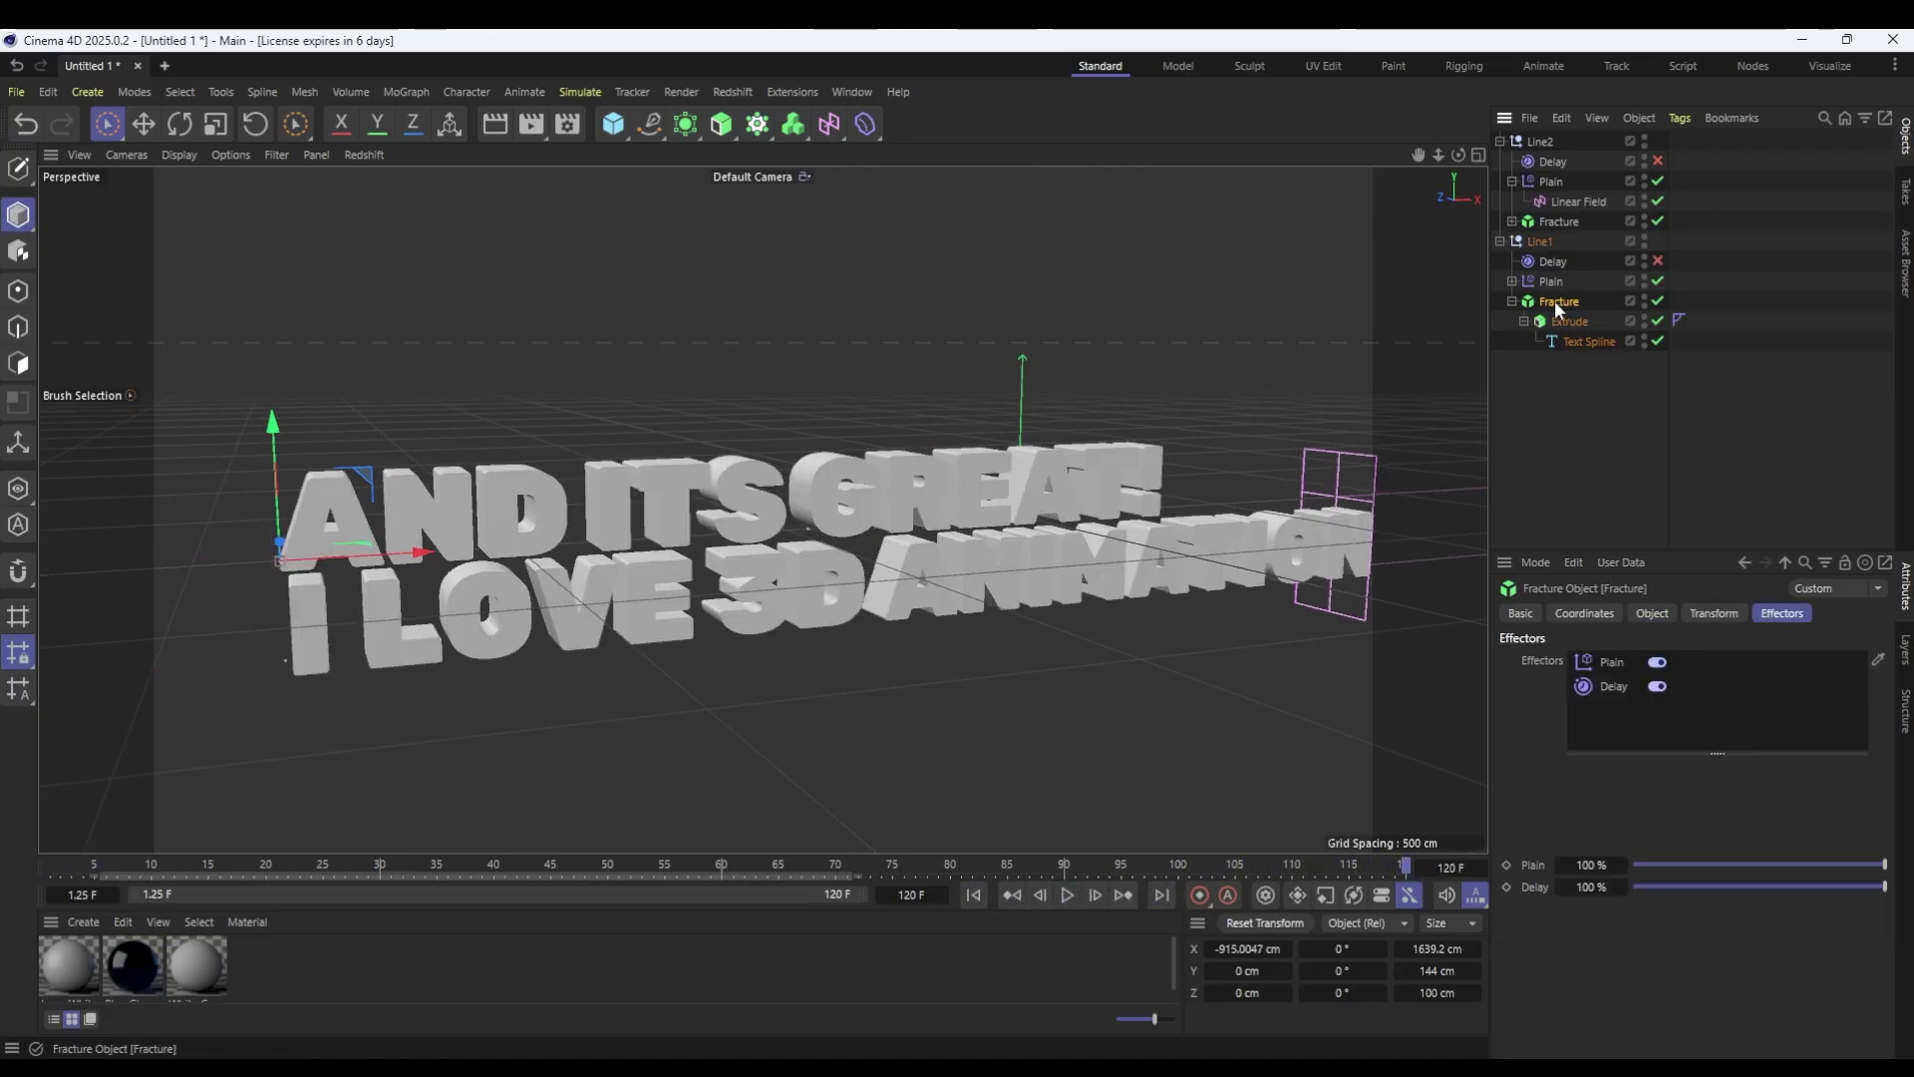
pyautogui.keyDown('ctrl'); pyautogui.click(1561, 221); pyautogui.keyUp('ctrl')
pyautogui.rightClick(1561, 218)
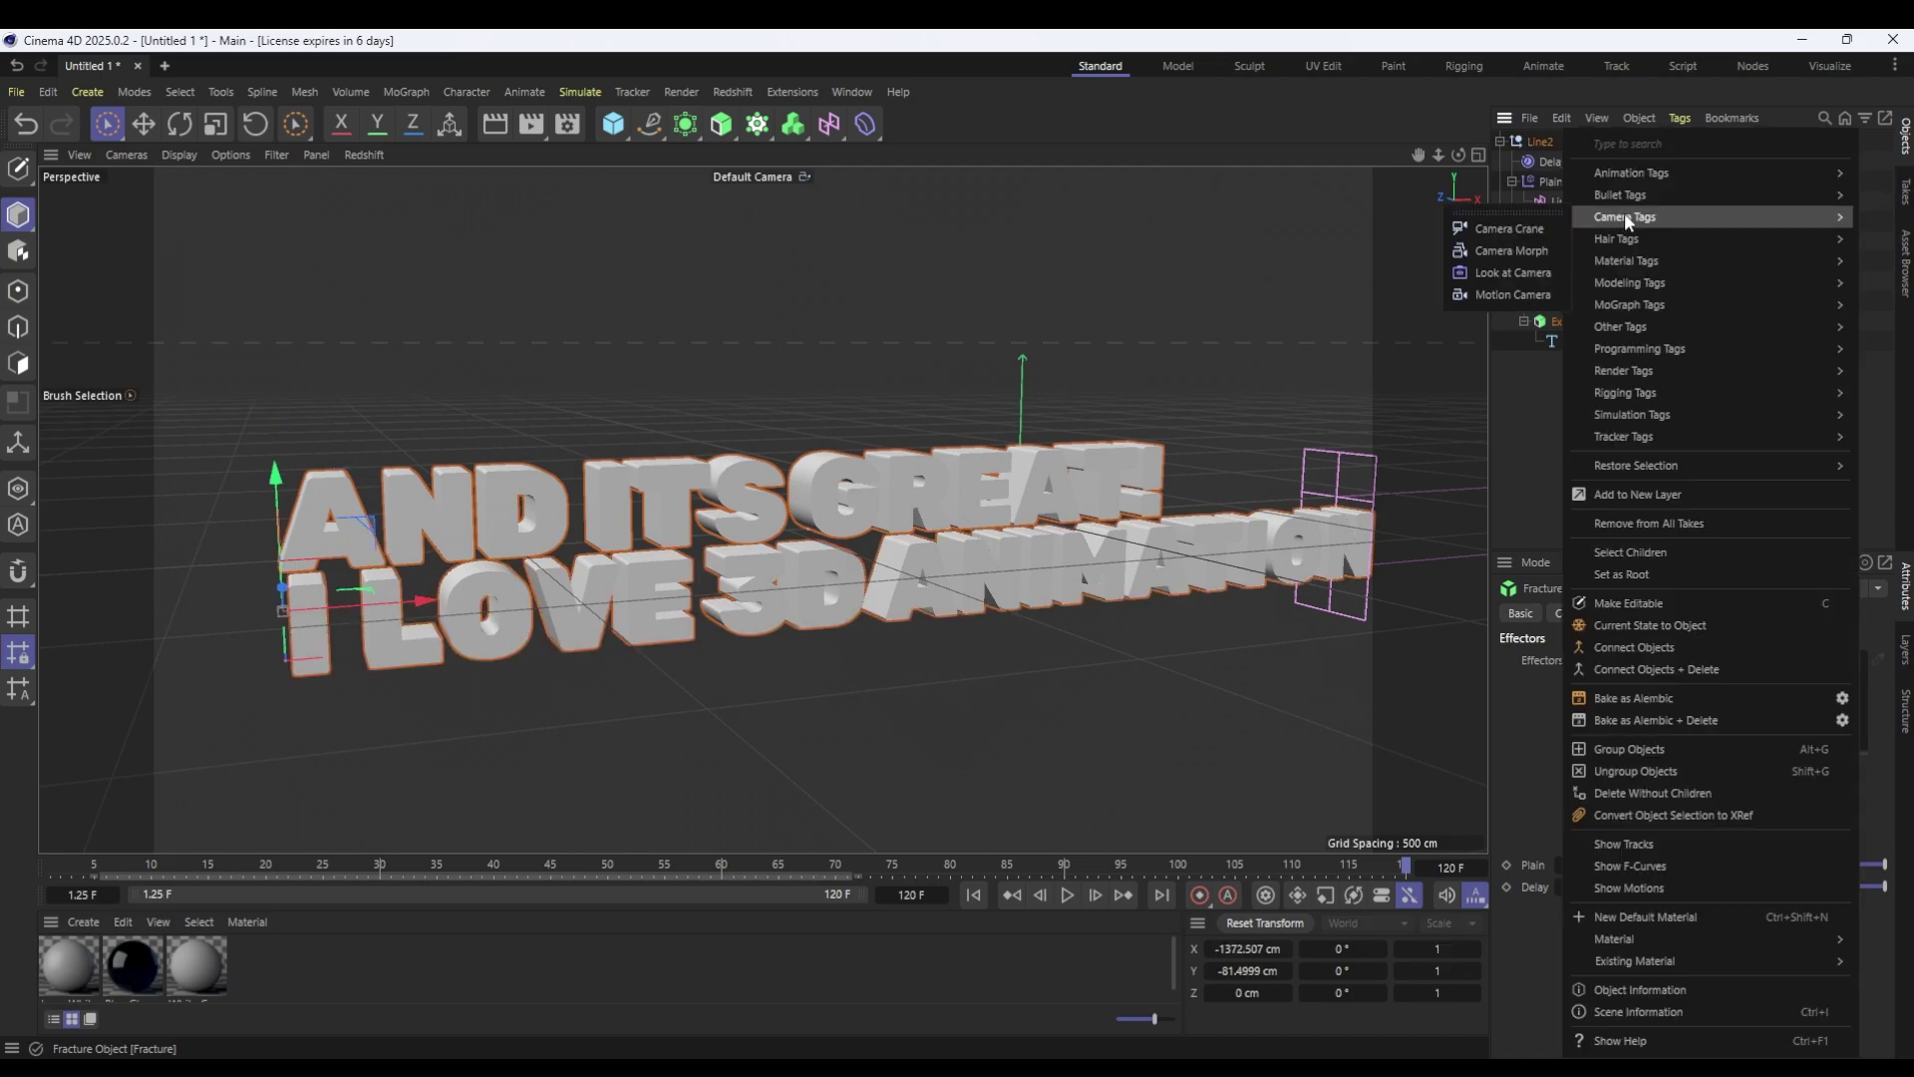
pyautogui.moveTo(1641, 171)
pyautogui.moveTo(1641, 304)
pyautogui.click(1480, 315)
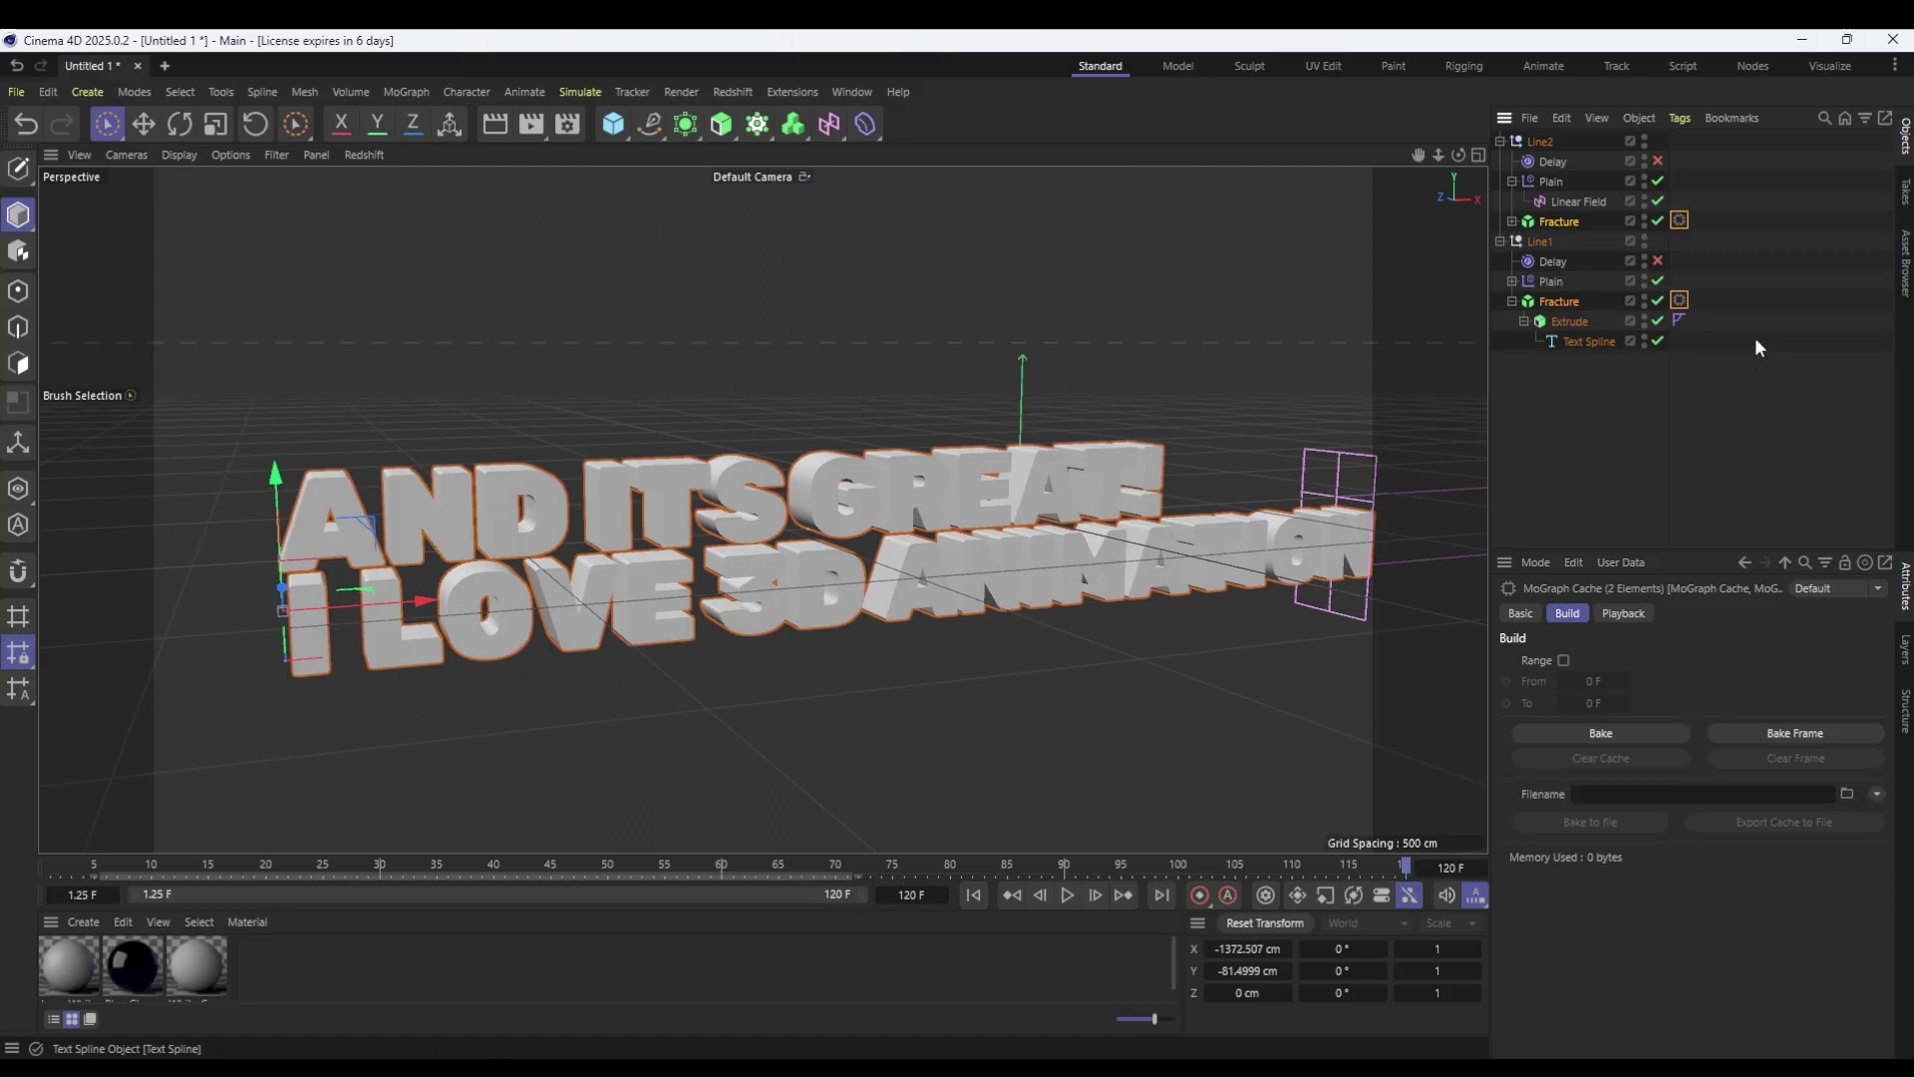
# Bake the animation into the cache tags and play back the cached result.
pyautogui.click(1601, 732)
pyautogui.press('Return')
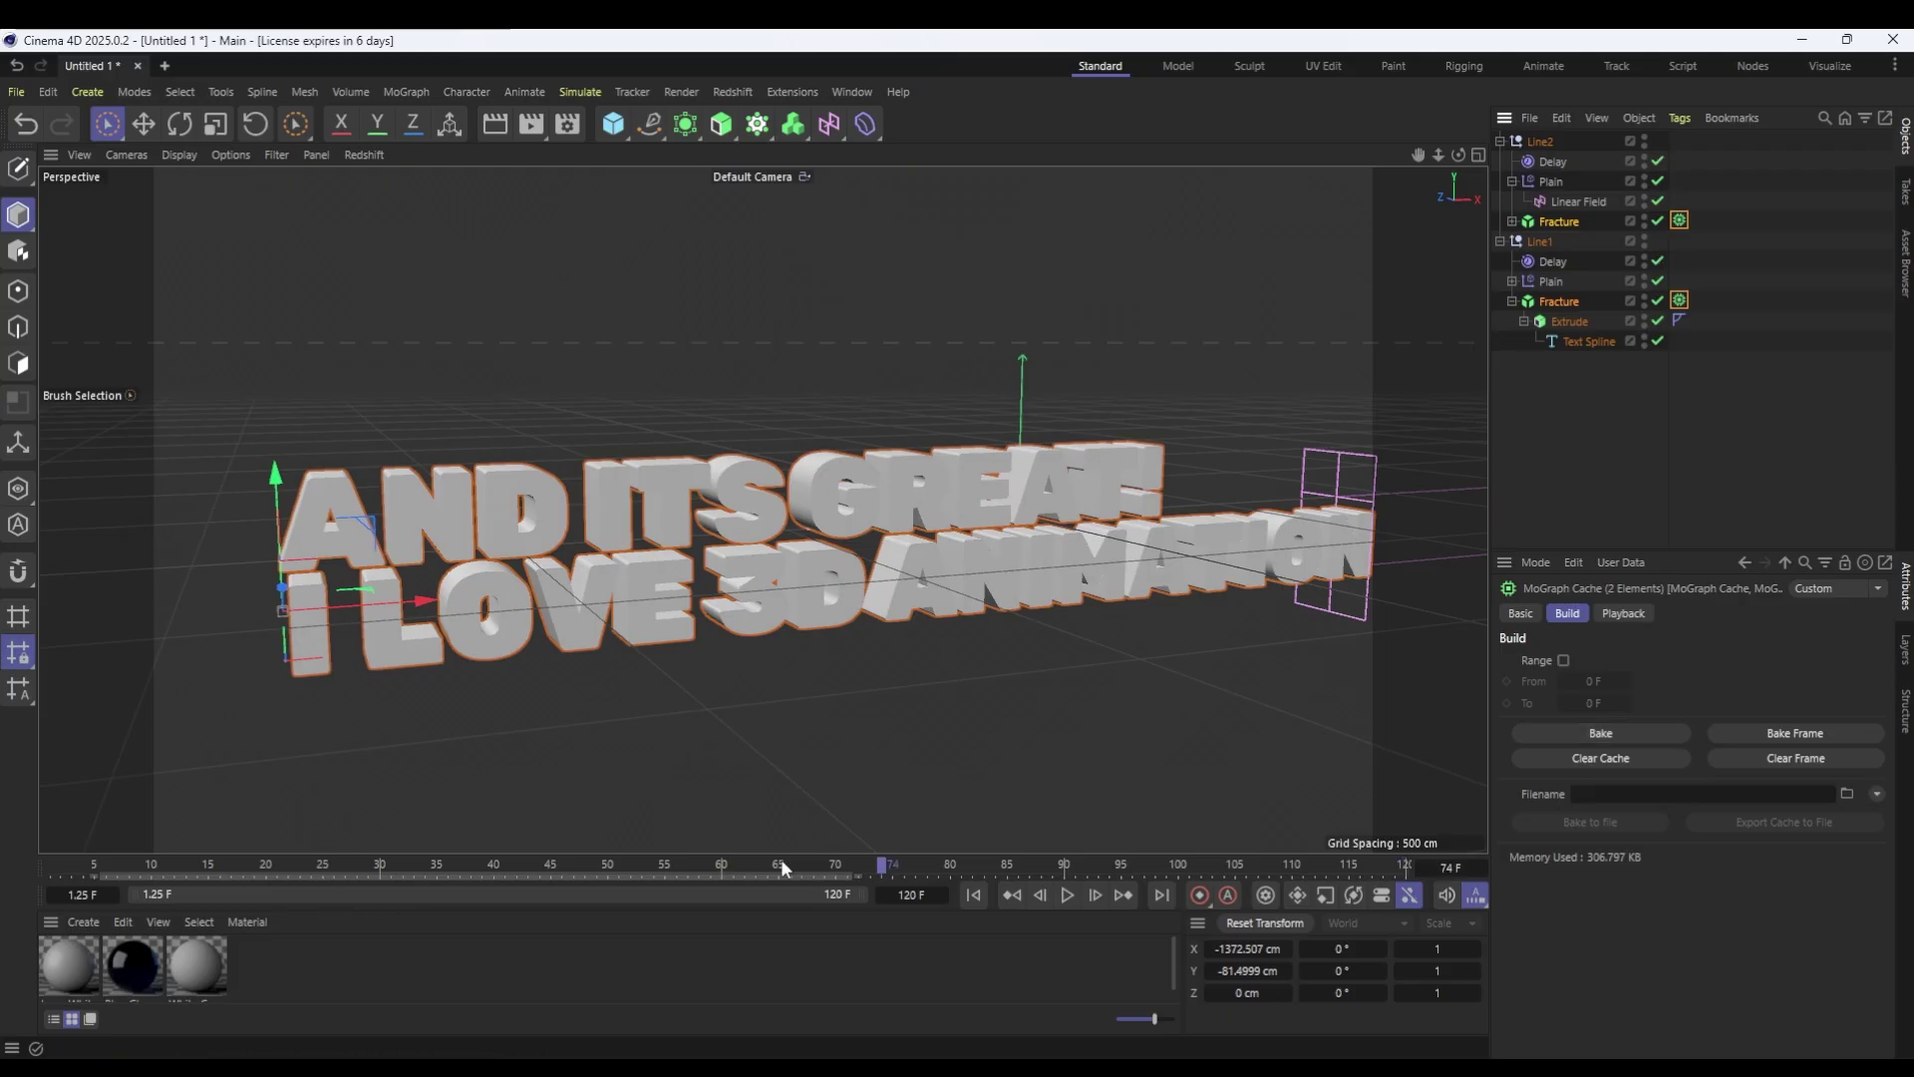
pyautogui.click(494, 863)
pyautogui.moveTo(557, 859); pyautogui.dragTo(984, 862)
pyautogui.click(974, 894)
pyautogui.press('F8')
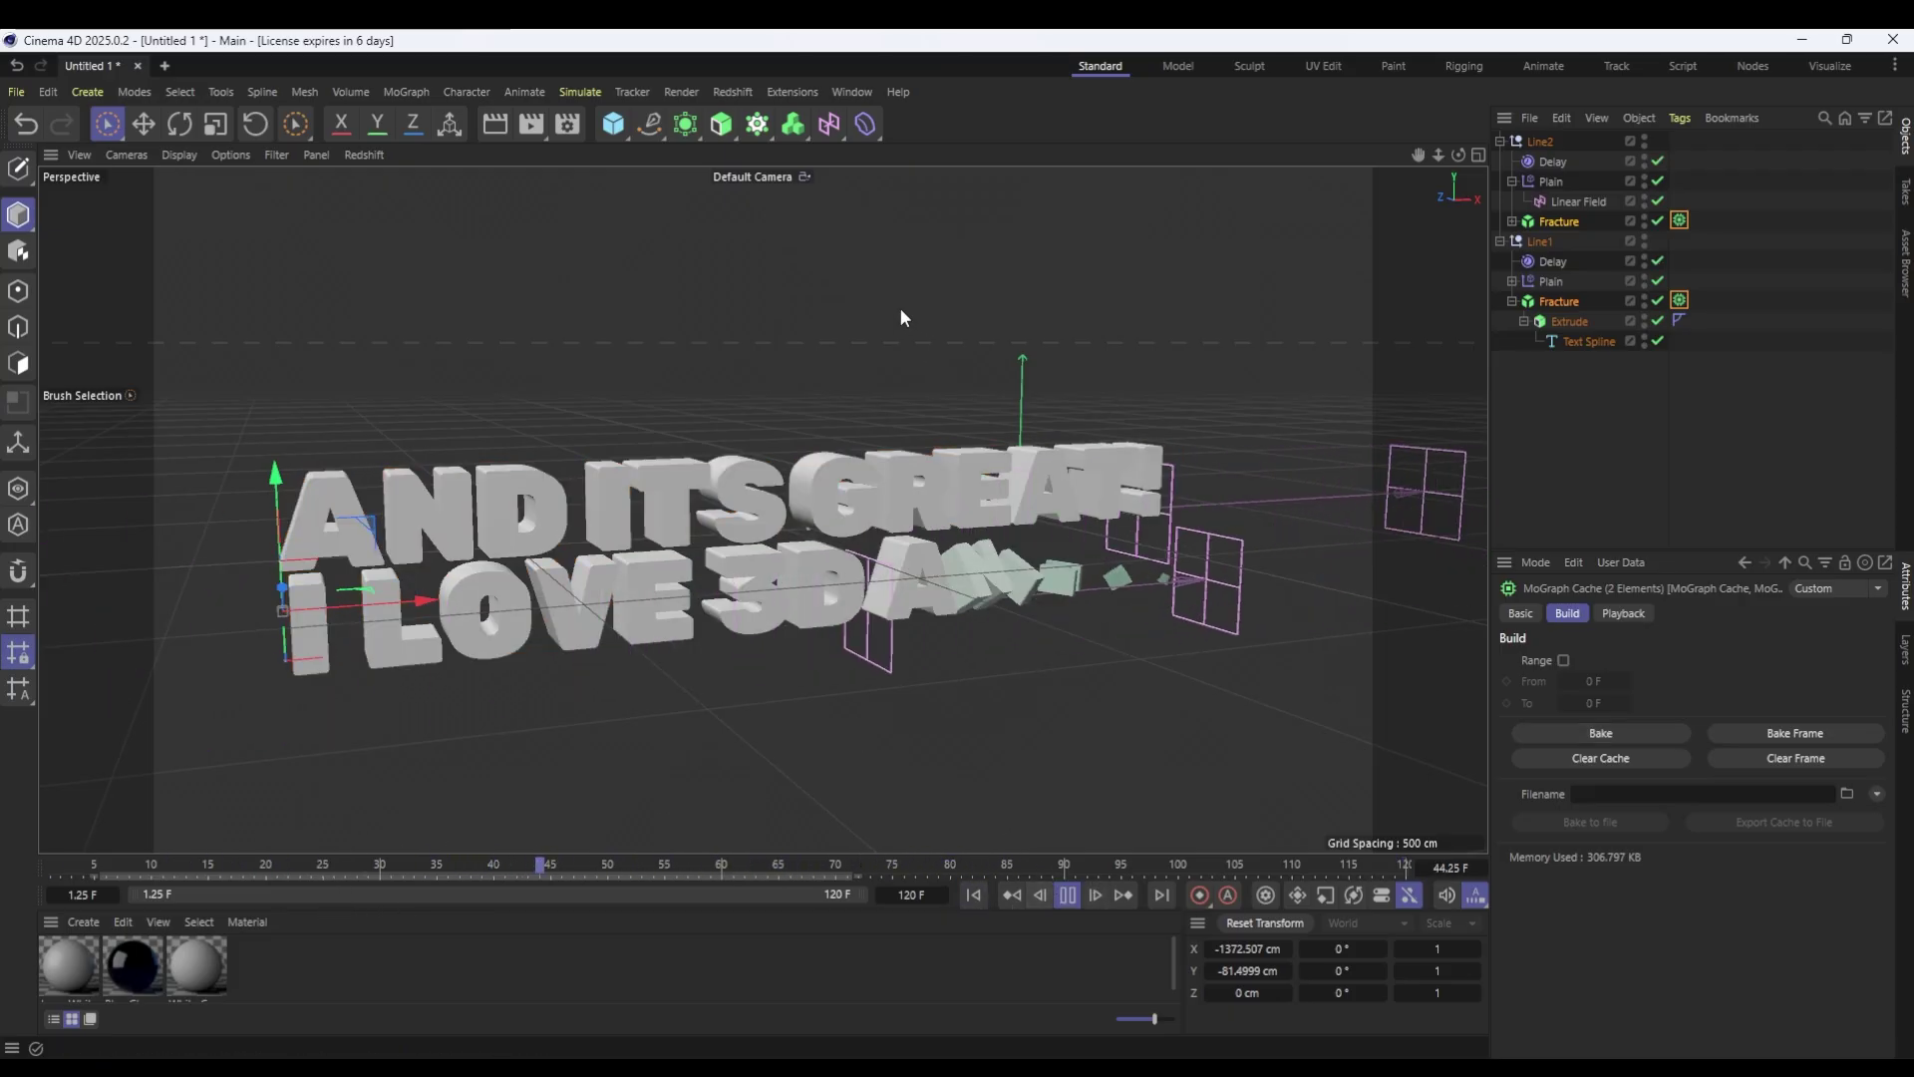
# Bake the cache again, applying it to all selected cache tags.
pyautogui.rightClick(1680, 221)
pyautogui.click(1637, 750)
pyautogui.click(1635, 730)
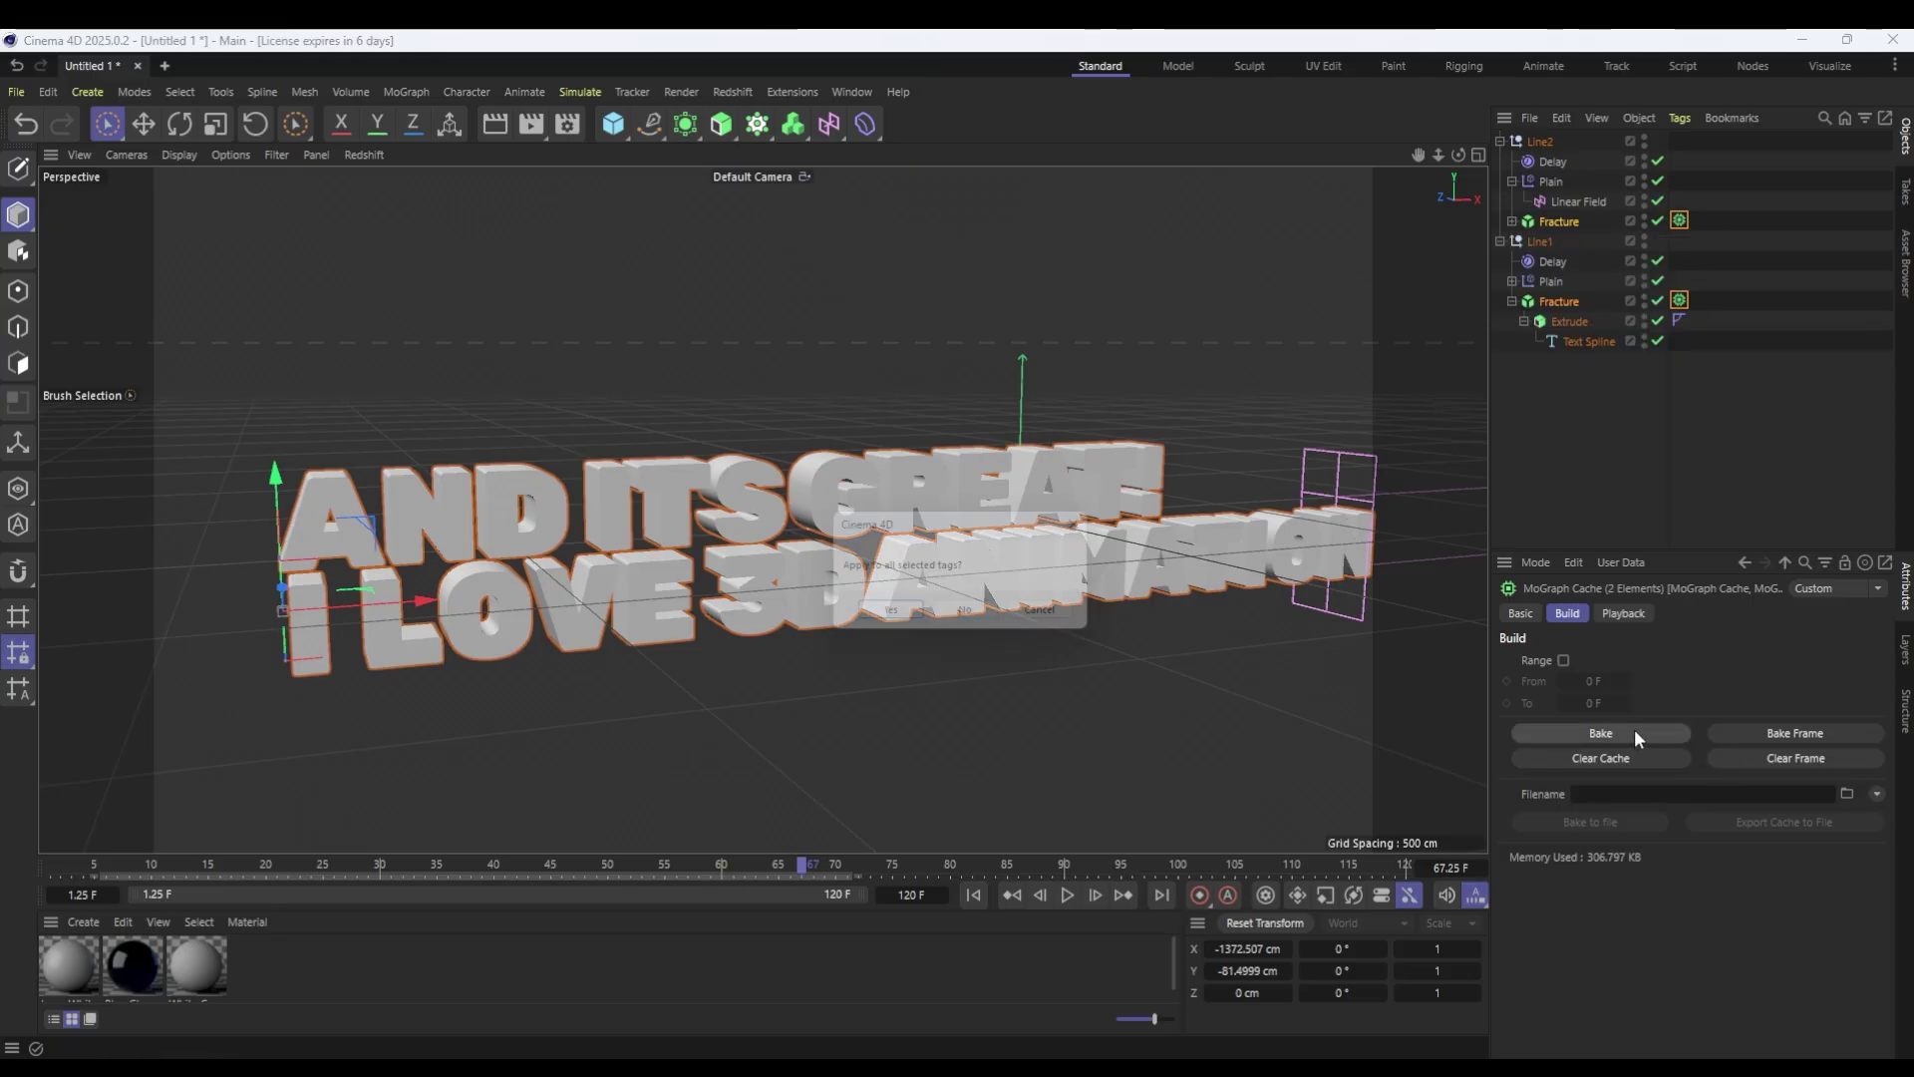
pyautogui.click(888, 616)
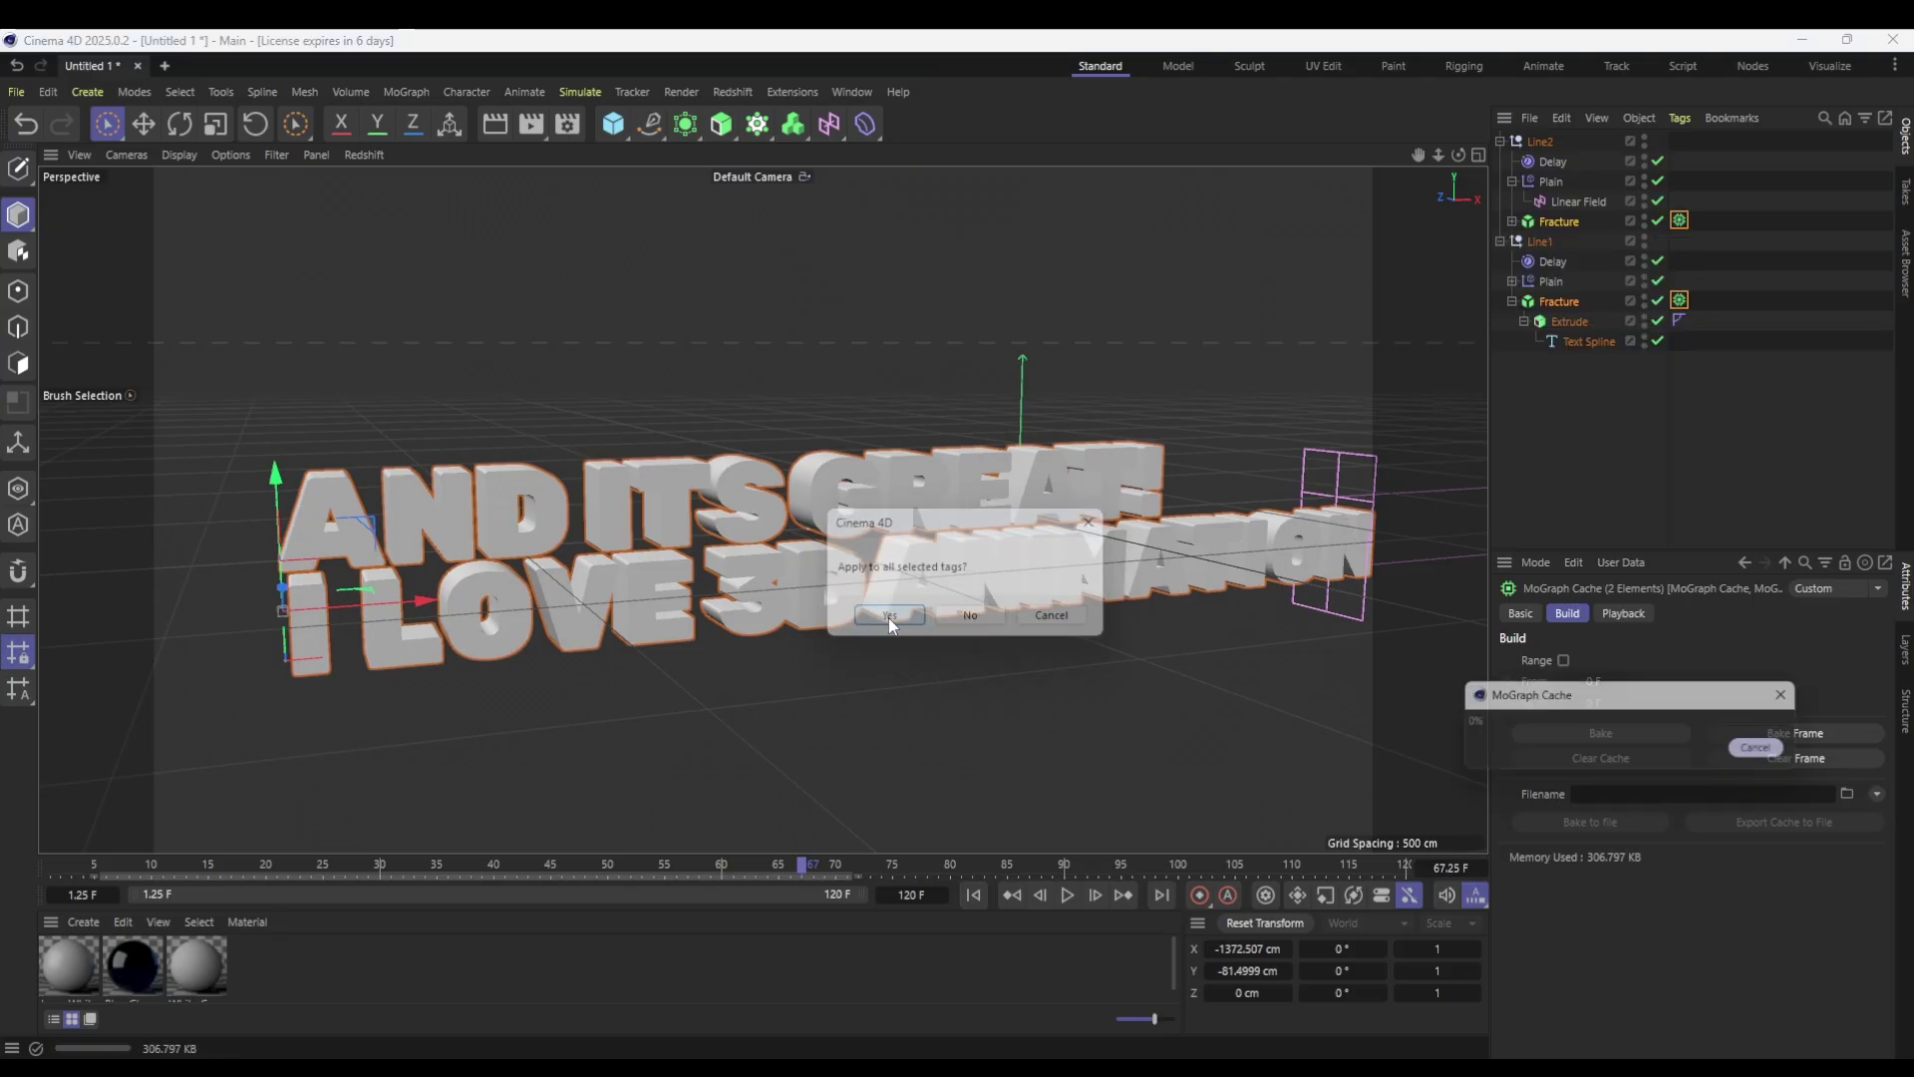
pyautogui.click(1001, 892)
pyautogui.click(1065, 897)
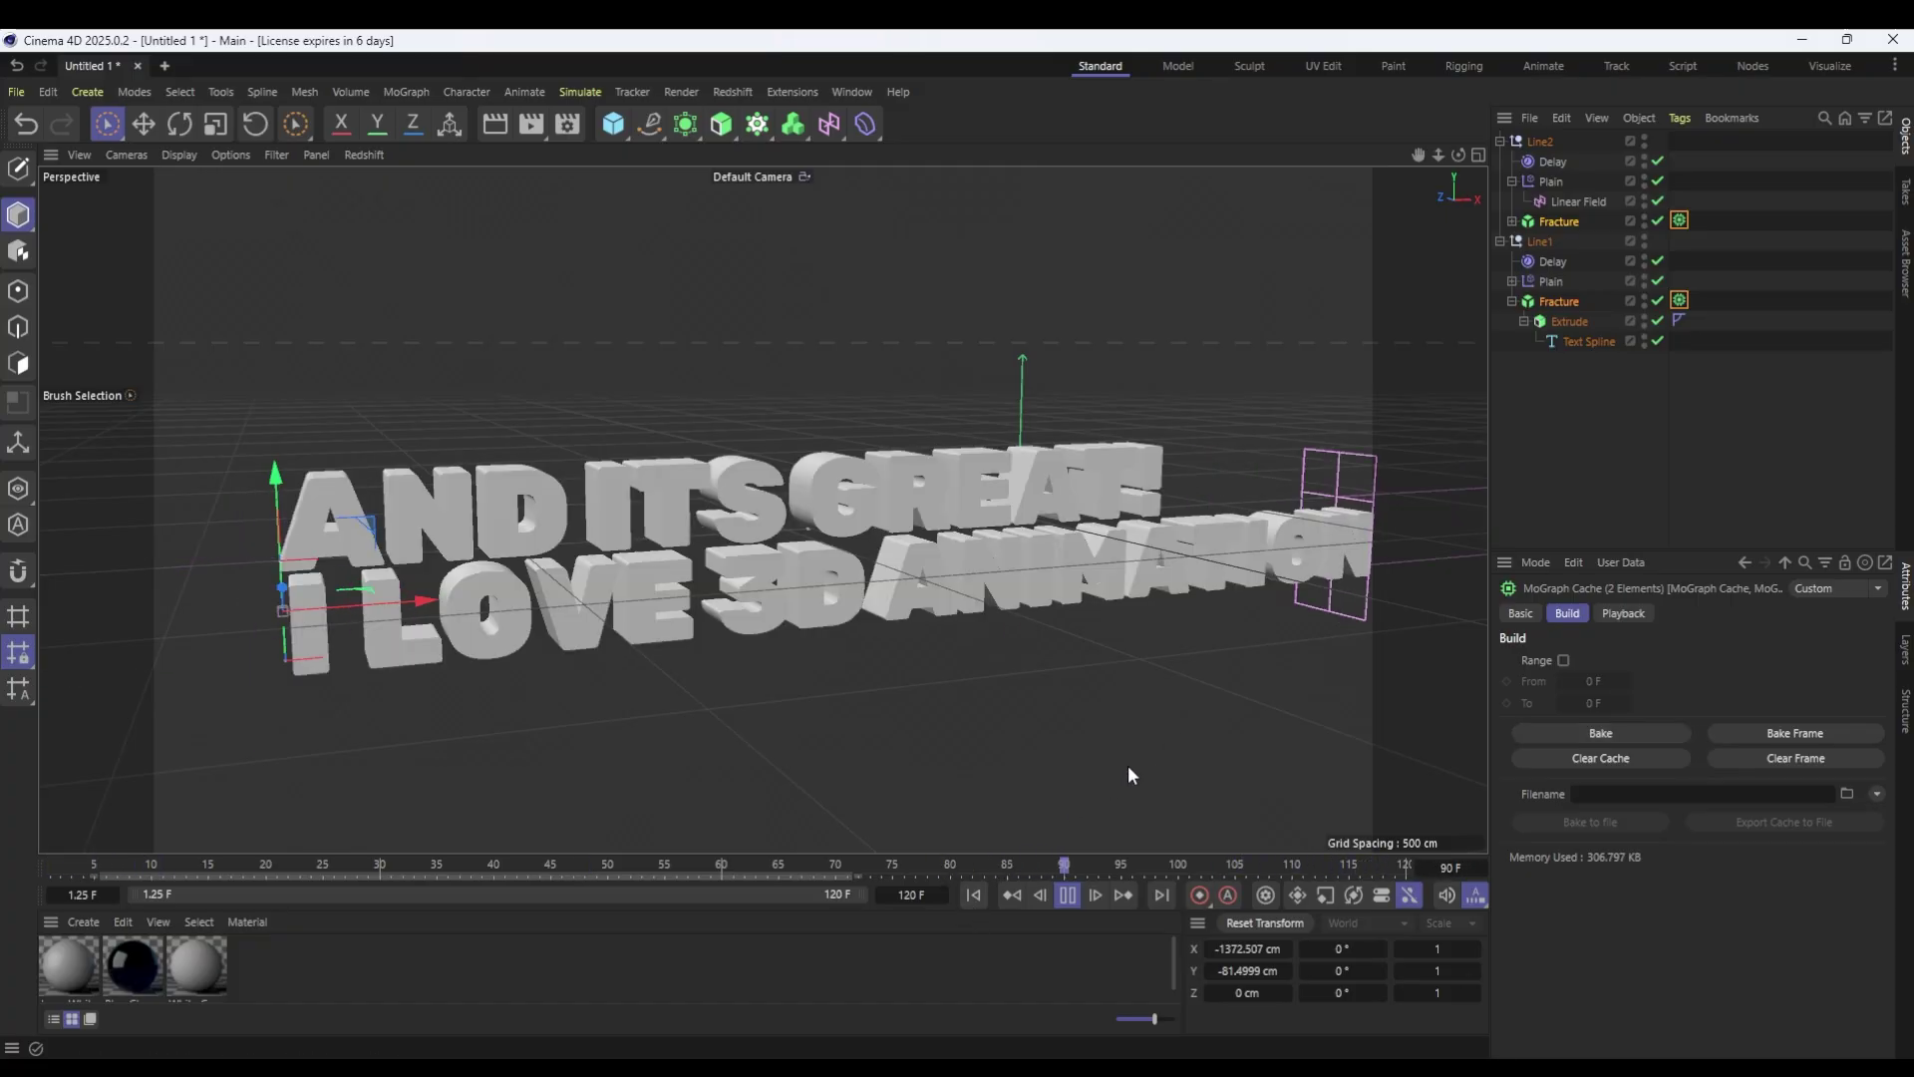
pyautogui.click(1557, 160)
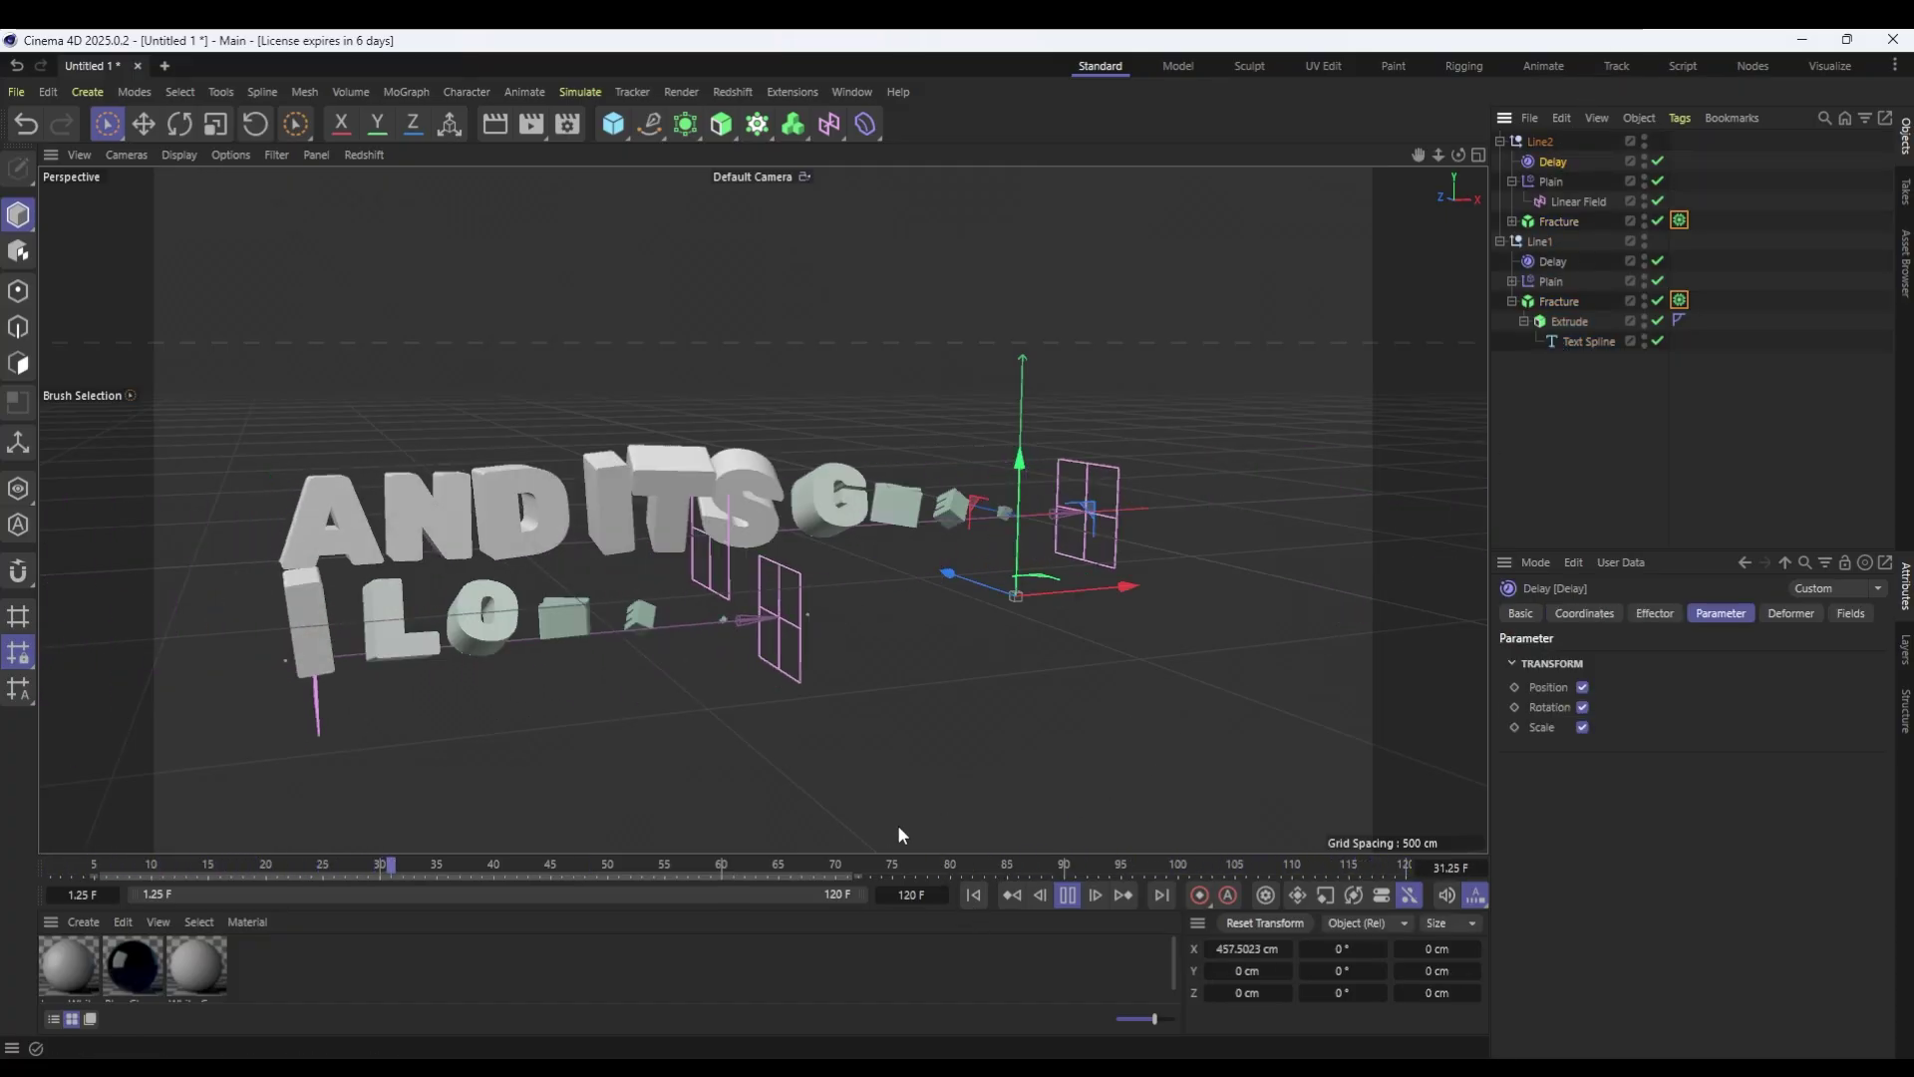
pyautogui.click(1071, 896)
pyautogui.click(1681, 221)
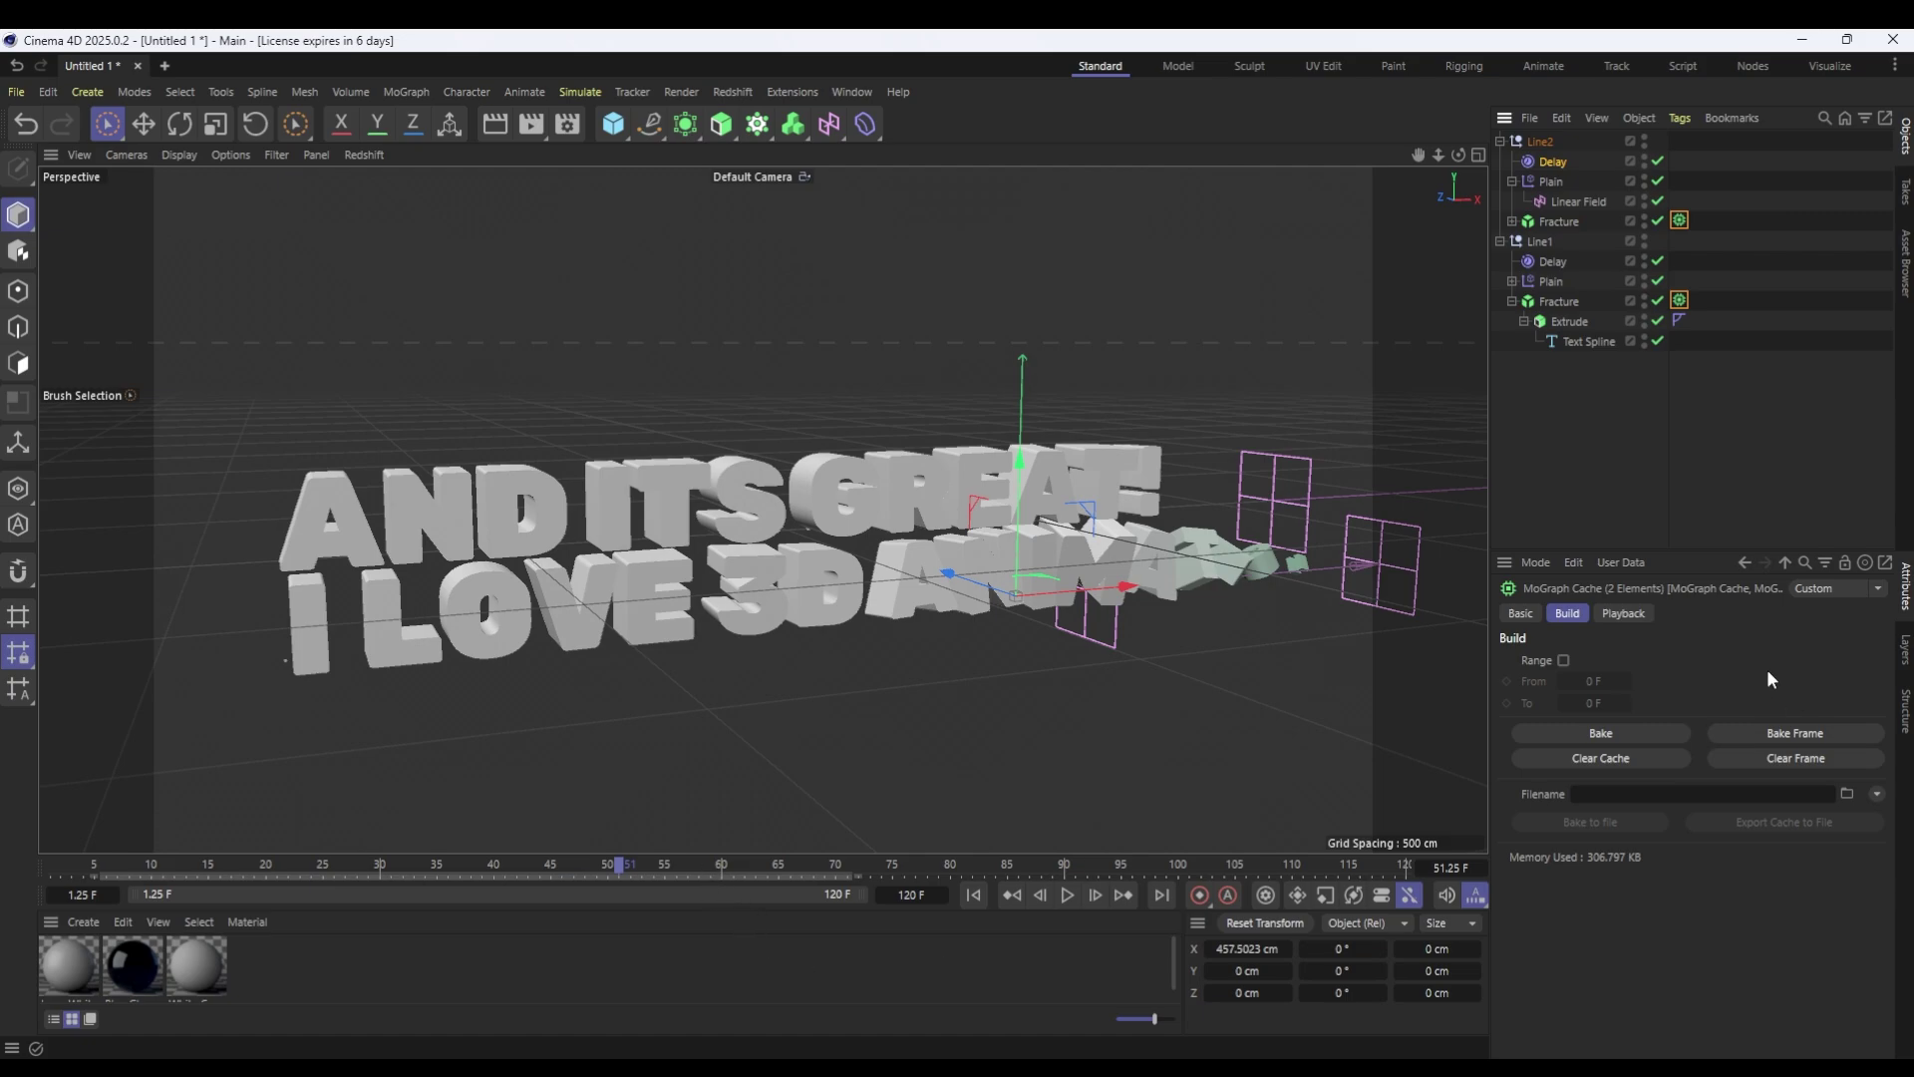
pyautogui.click(1625, 613)
pyautogui.click(1567, 613)
pyautogui.moveTo(90, 864); pyautogui.dragTo(1222, 927)
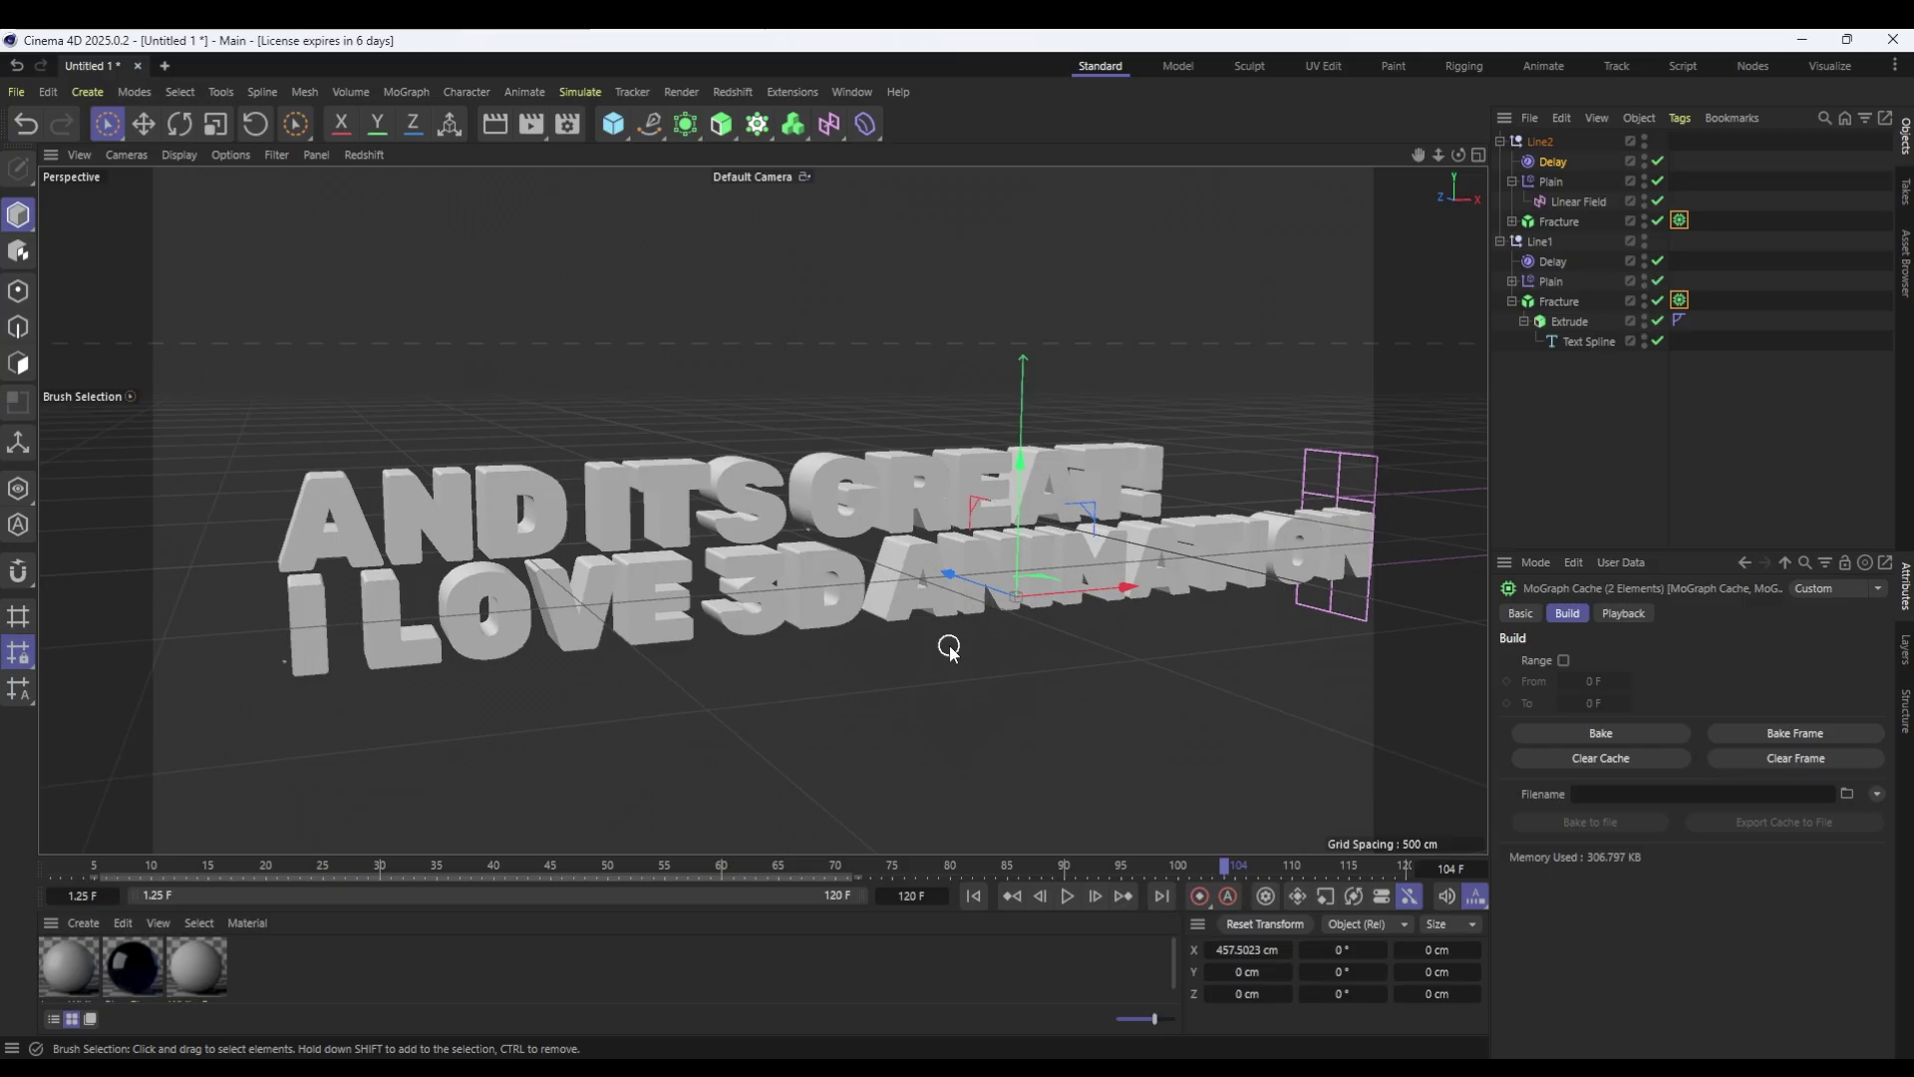
pyautogui.press('F8')
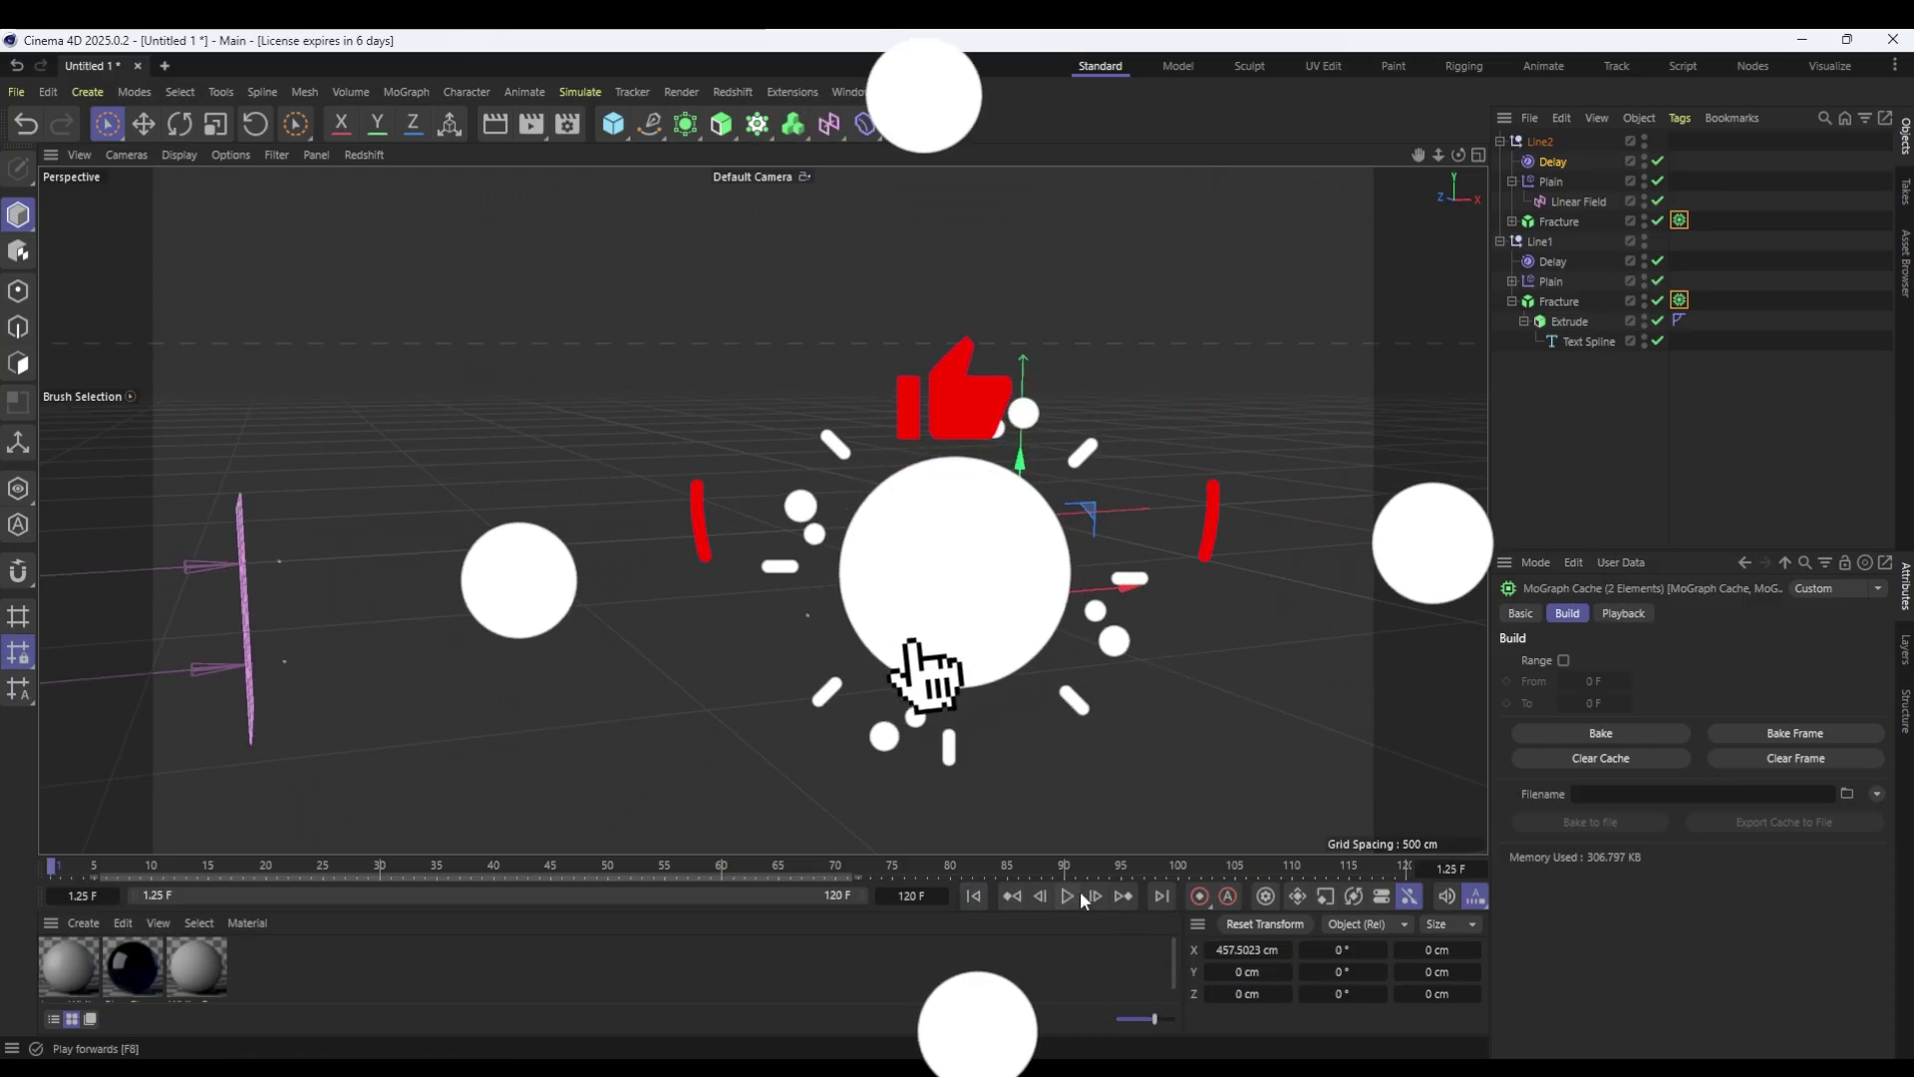